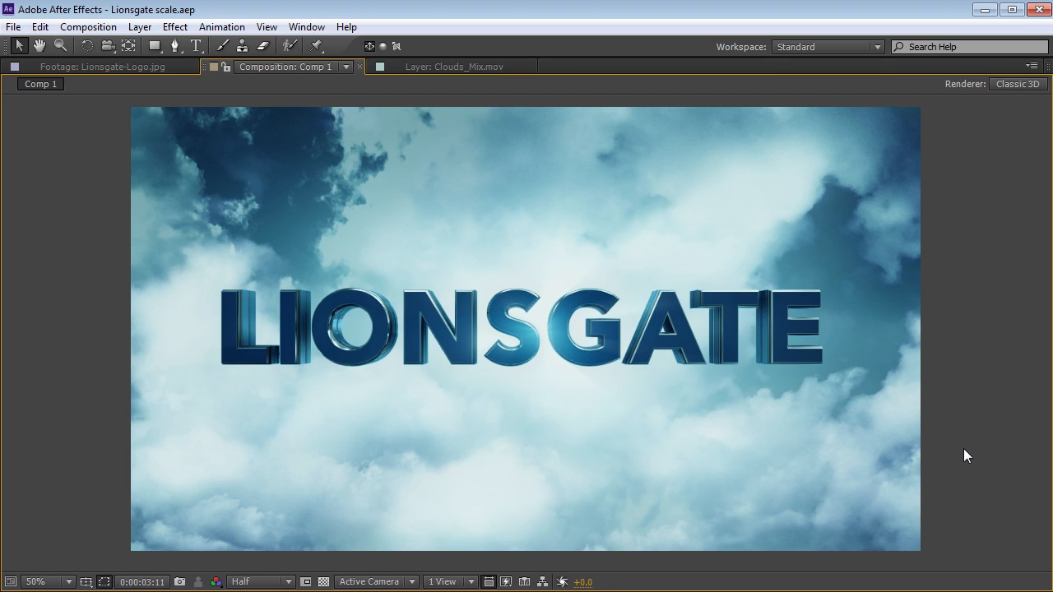
Review the lionsgate HD reference movie, scrubbing through the logo animation, and return to the After Effects project
key("comma")
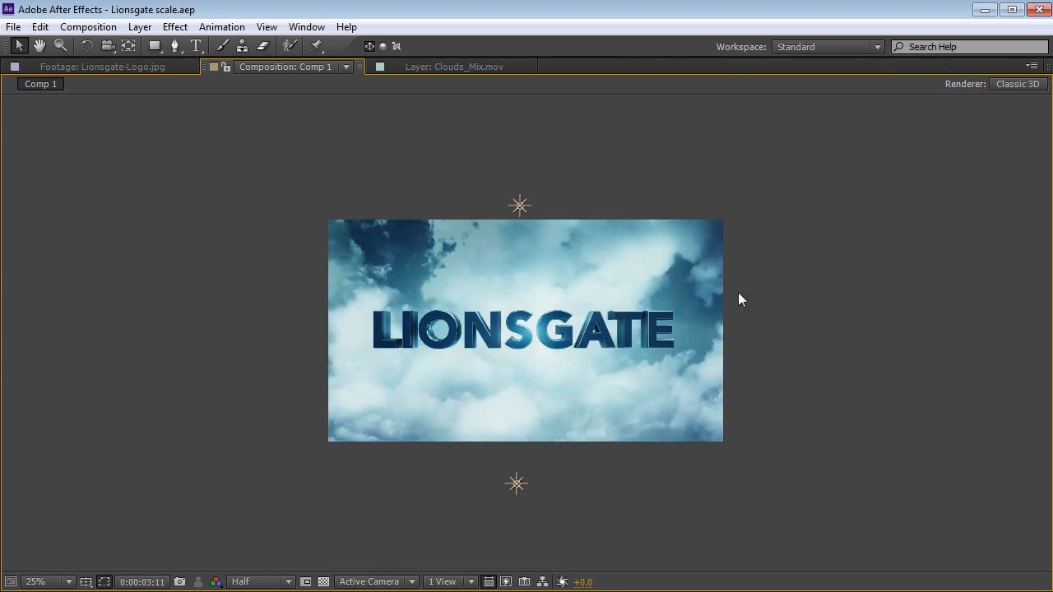
key("grave")
key("alt+Tab")
left_click_drag(673, 518, 631, 518)
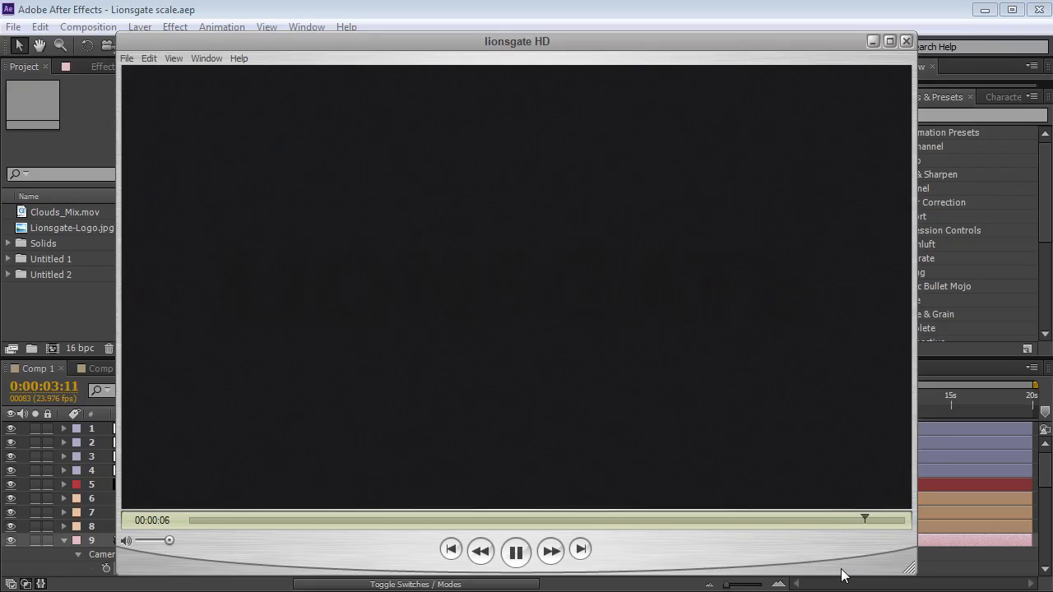
left_click(282, 525)
left_click_drag(283, 525, 391, 523)
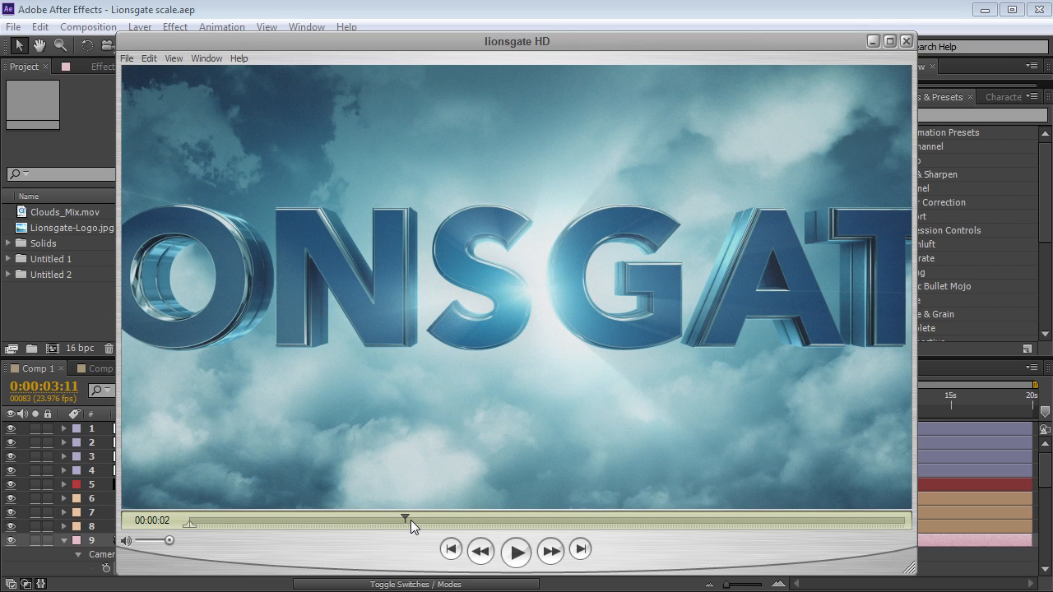
left_click_drag(408, 518, 529, 516)
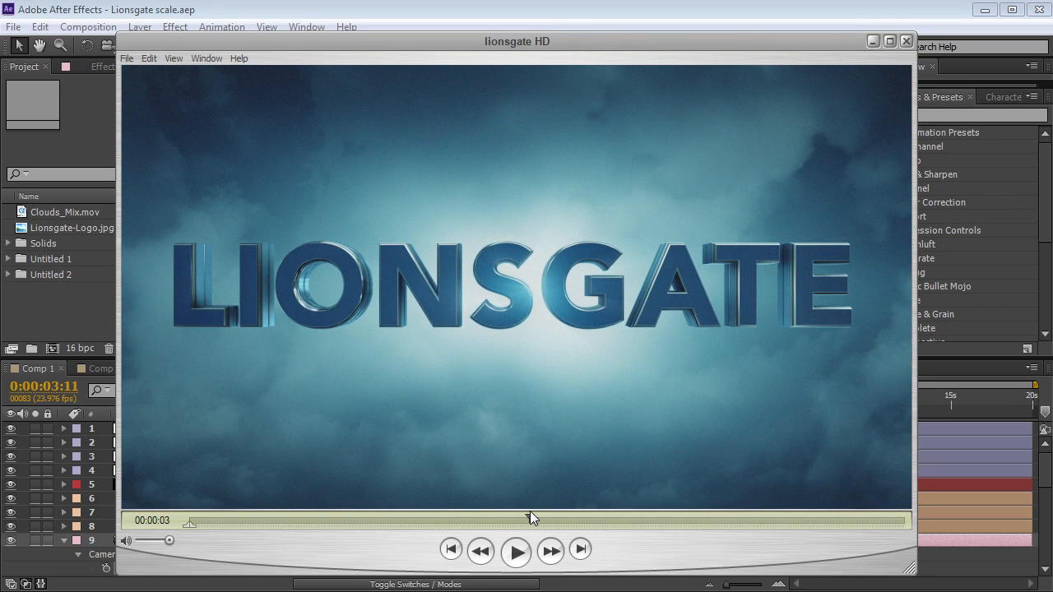
left_click_drag(530, 516, 515, 518)
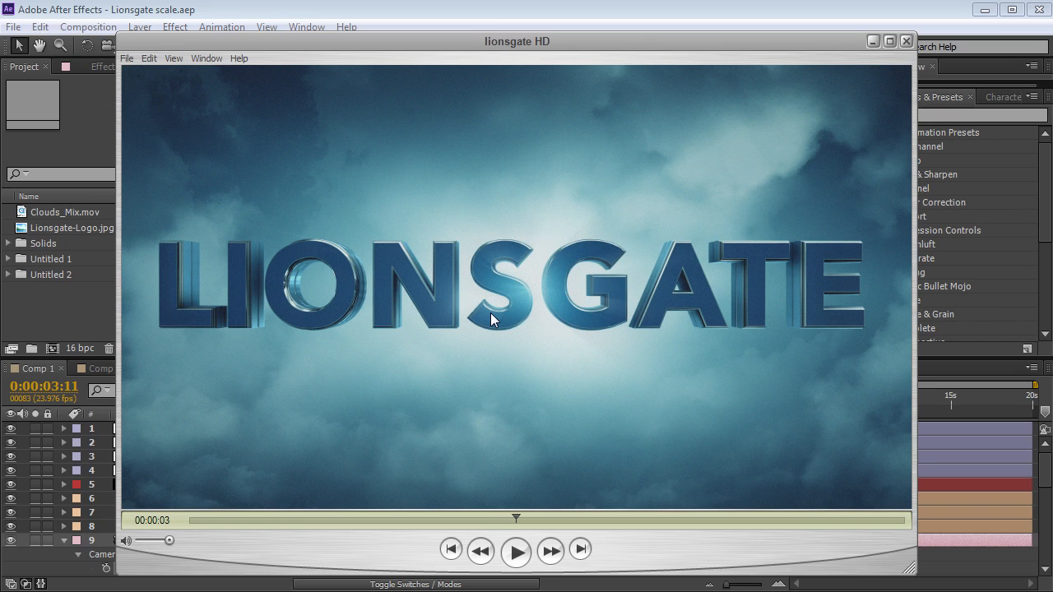
left_click(352, 9)
left_click(123, 315)
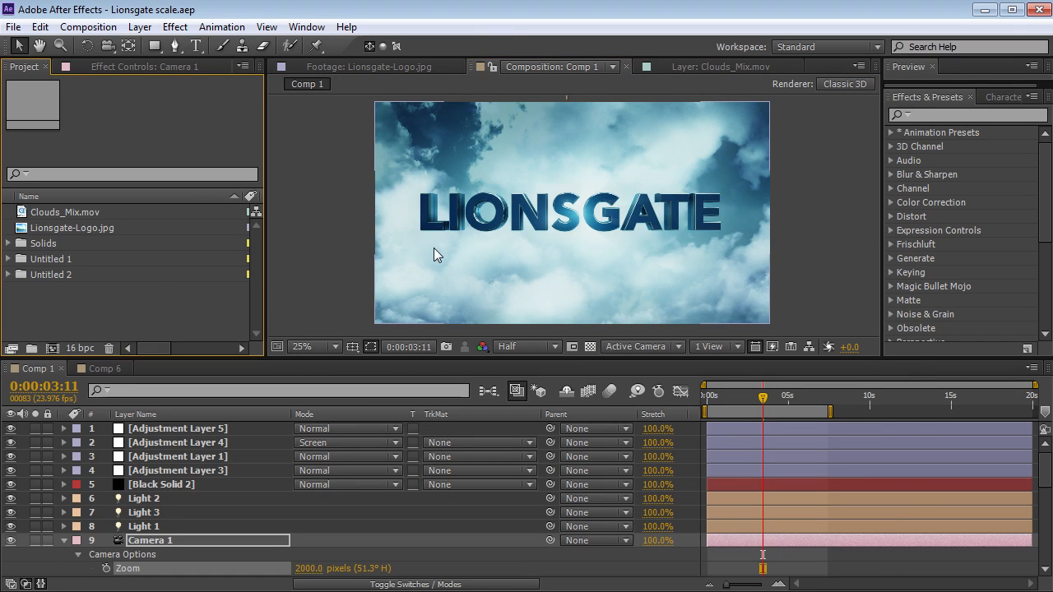
Examine the lettering, edges and clouds in the Lionsgate-Logo.jpg reference image up close
scroll(372, 260, "up", 2)
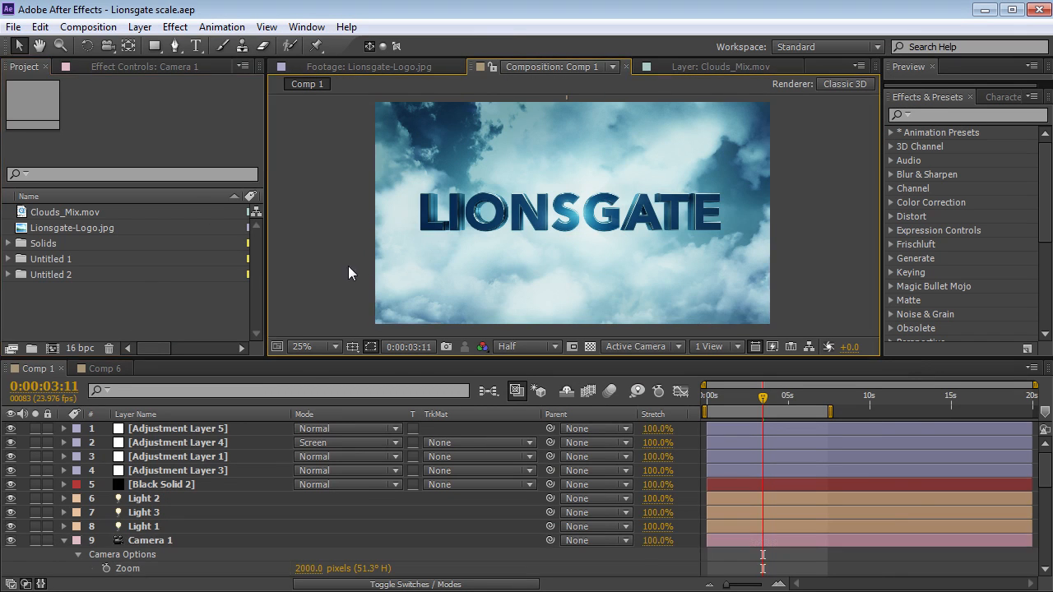
key("grave")
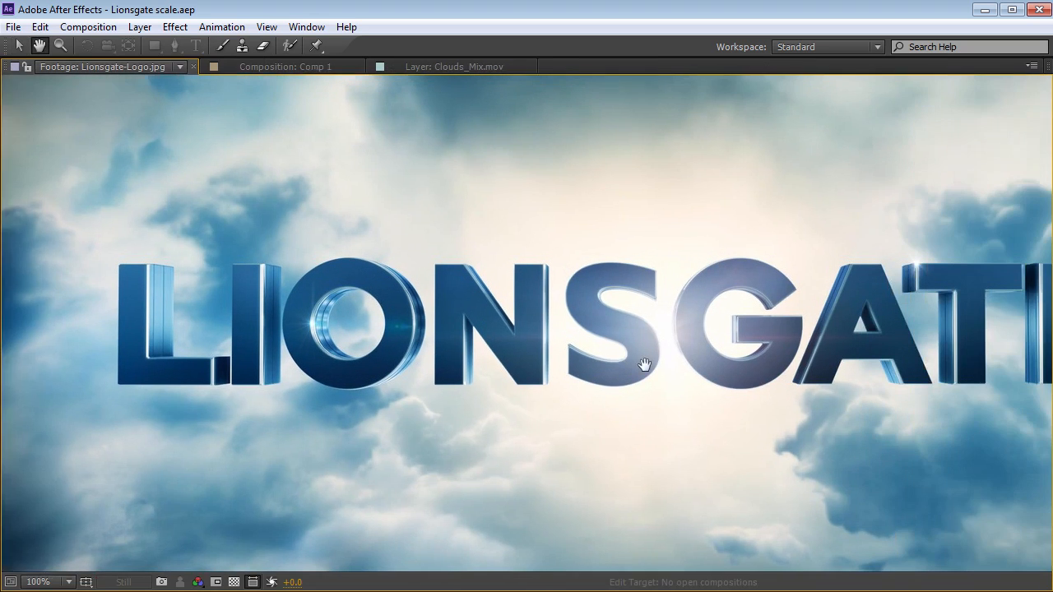
left_click_drag(644, 365, 565, 358)
scroll(573, 349, "down", 1)
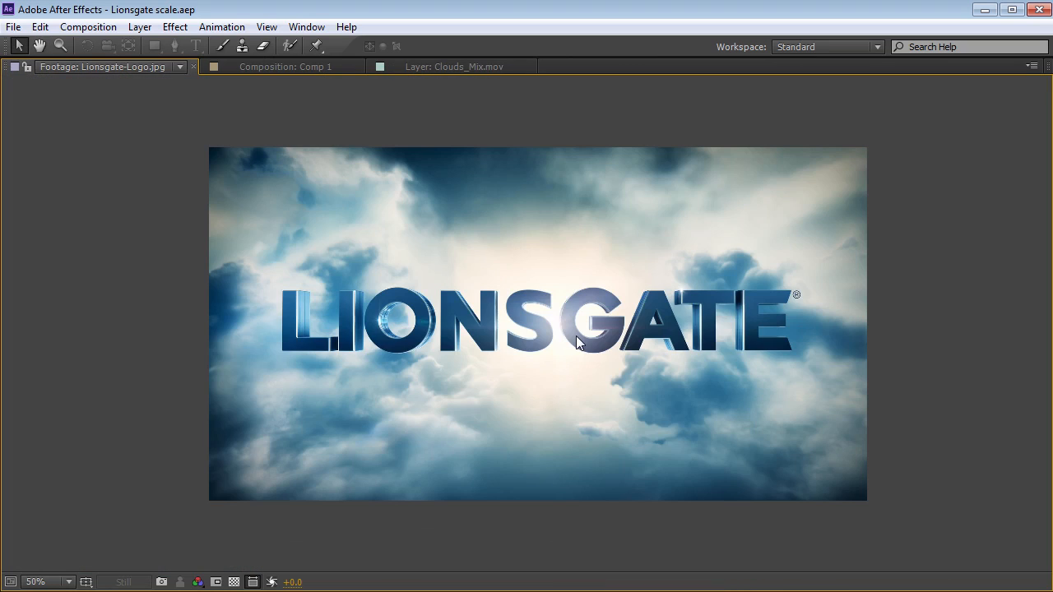
scroll(380, 384, "up", 1)
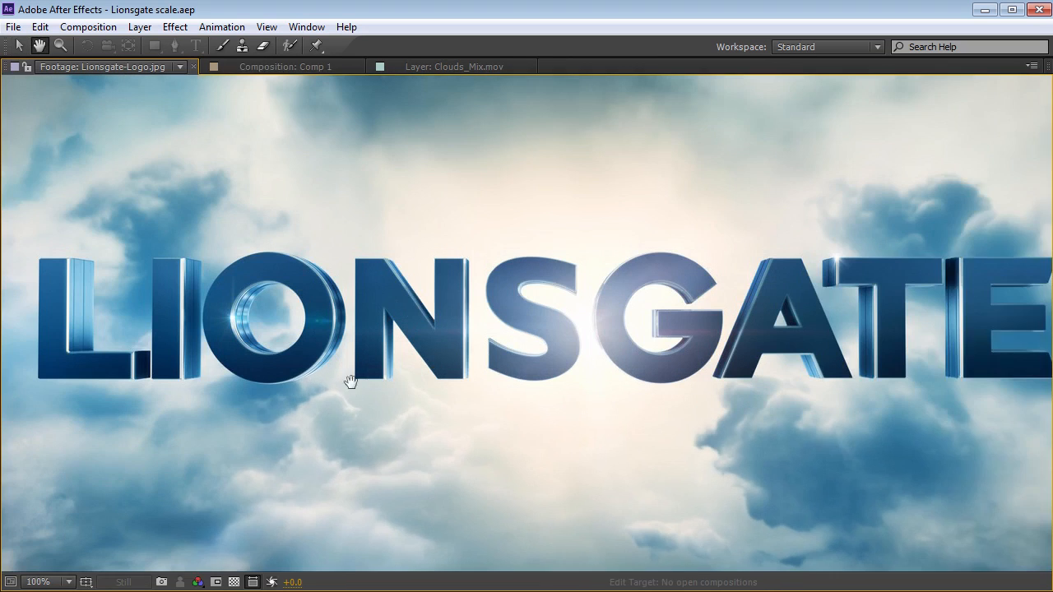
left_click_drag(350, 383, 385, 302)
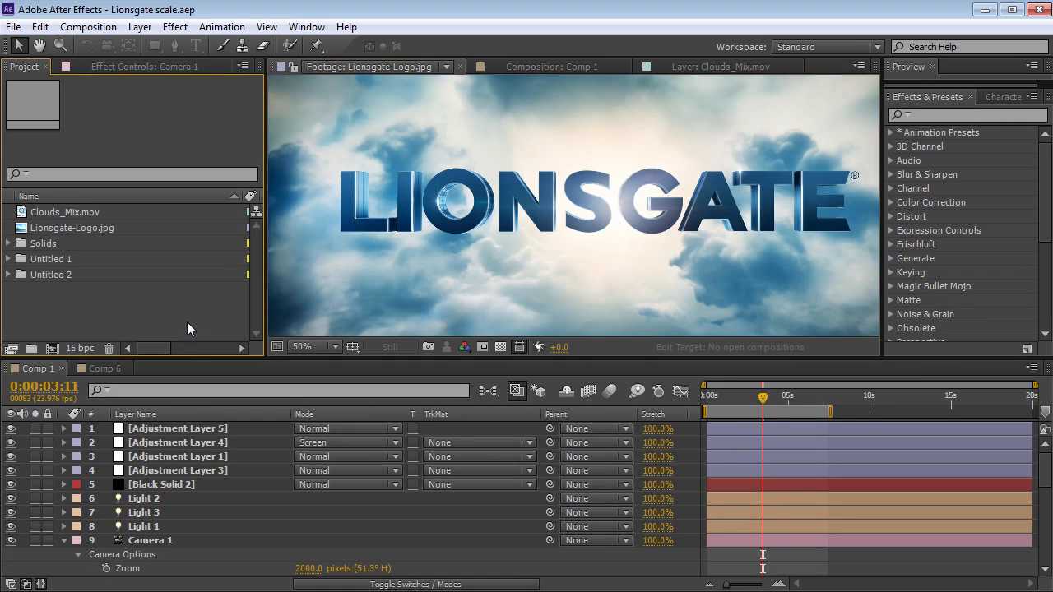
Create a new 1920 x 1080 composition at 23.976 fps with square pixels and a 10-second duration
left_click(87, 27)
left_click(107, 46)
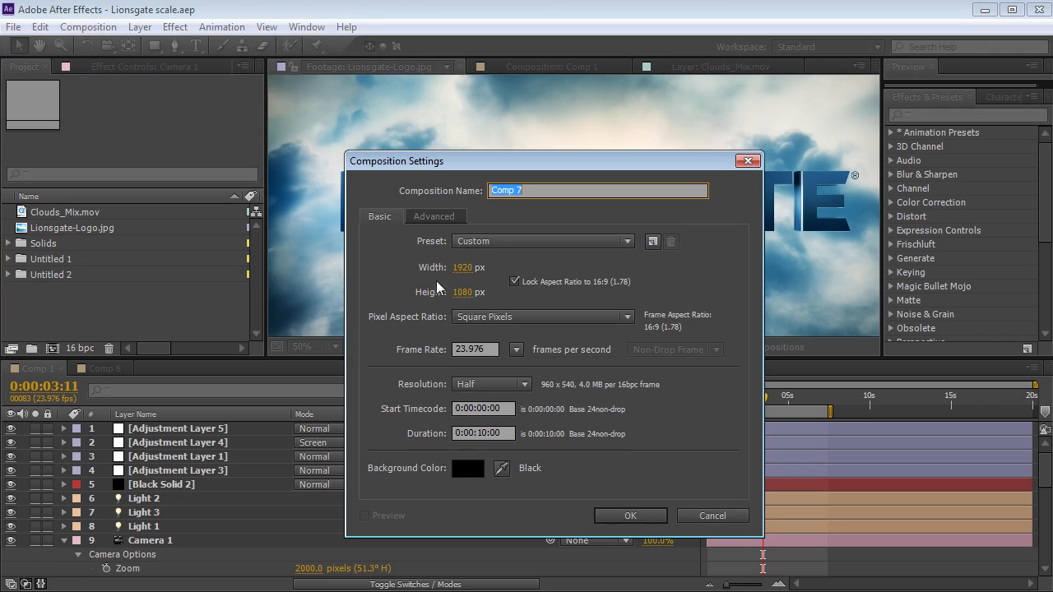
left_click(630, 516)
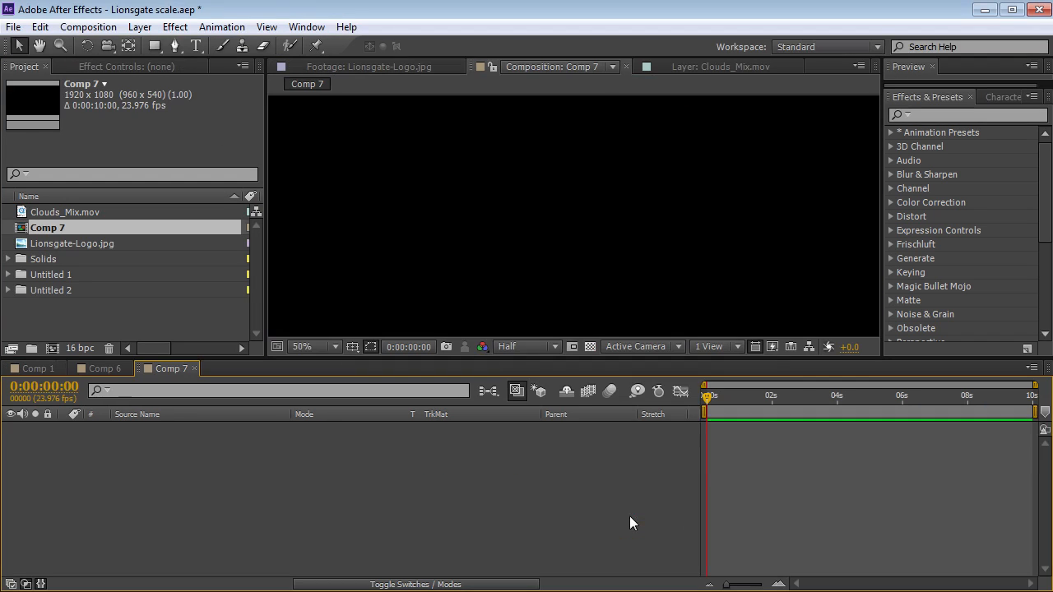
scroll(490, 250, "down", 2)
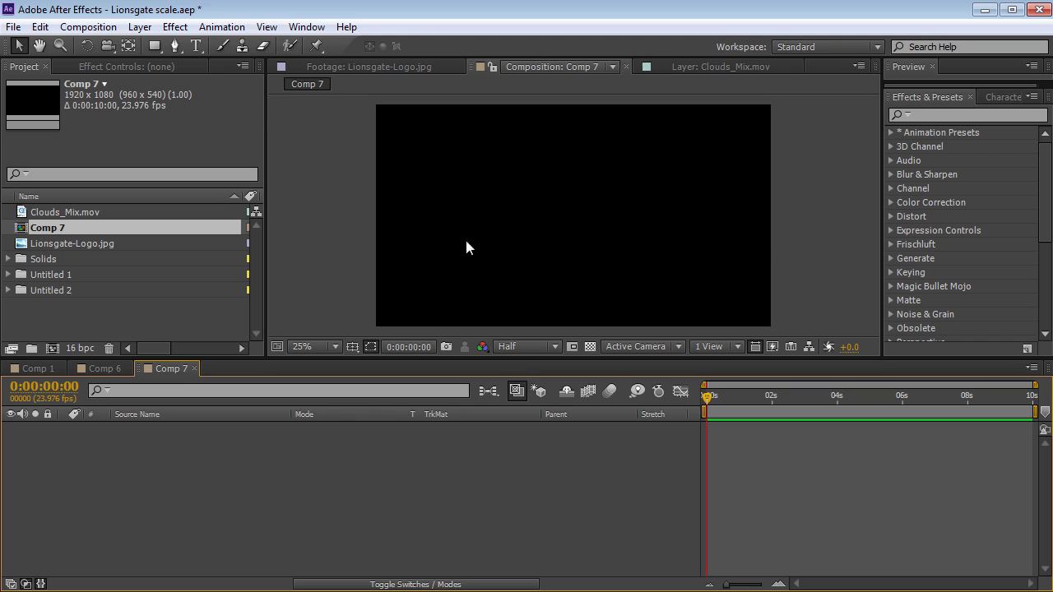
Add a white LIONSGATE text layer in Avenir LT Std 95 Black and place it near the frame's centre
left_click(198, 47)
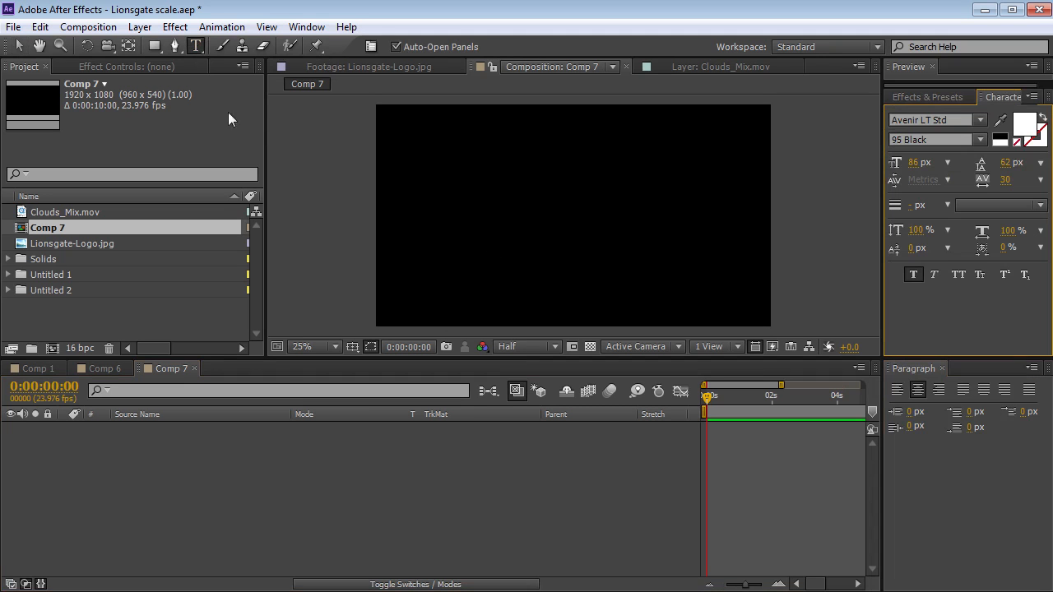
left_click(436, 214)
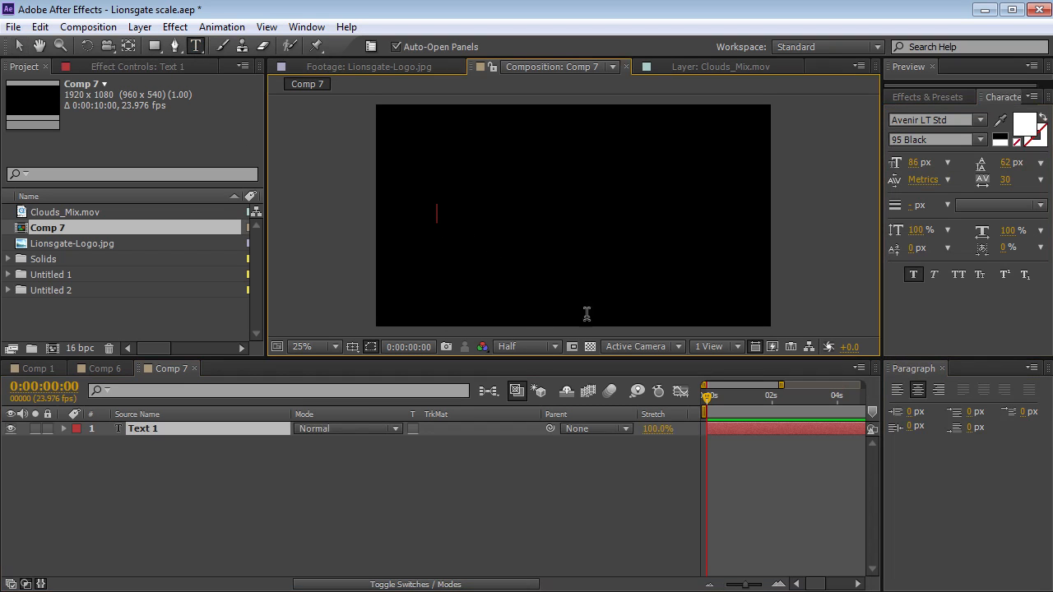
type("LIONSGATE")
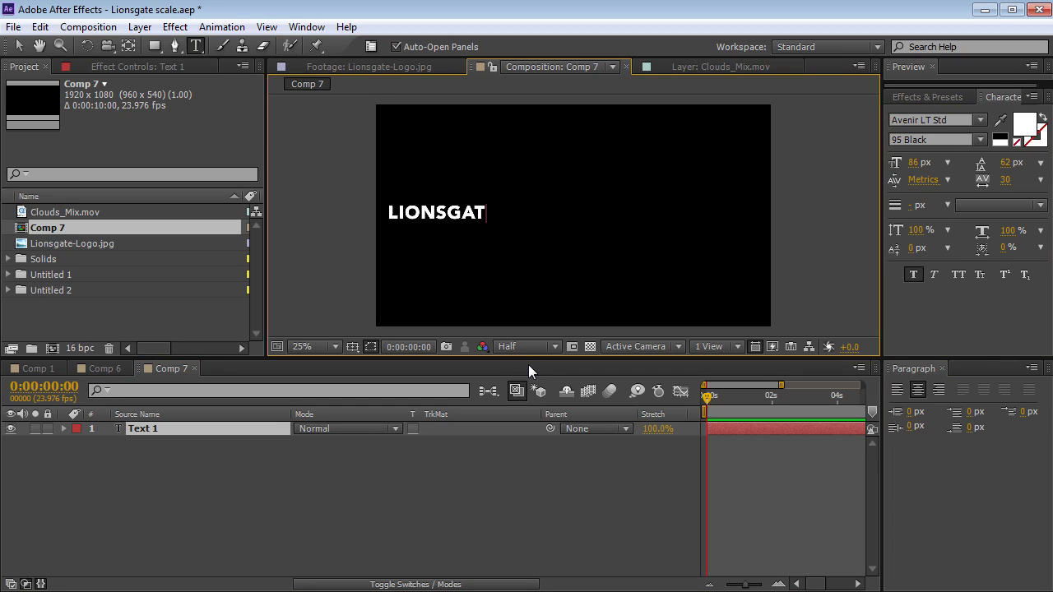
left_click(17, 45)
left_click_drag(436, 212, 528, 218)
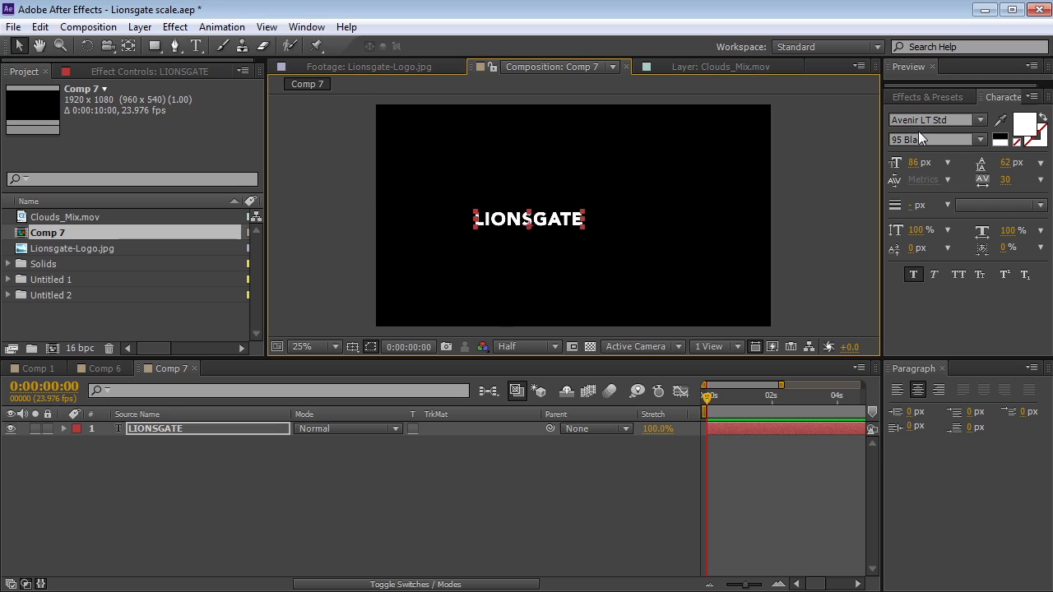
scroll(566, 227, "up", 2)
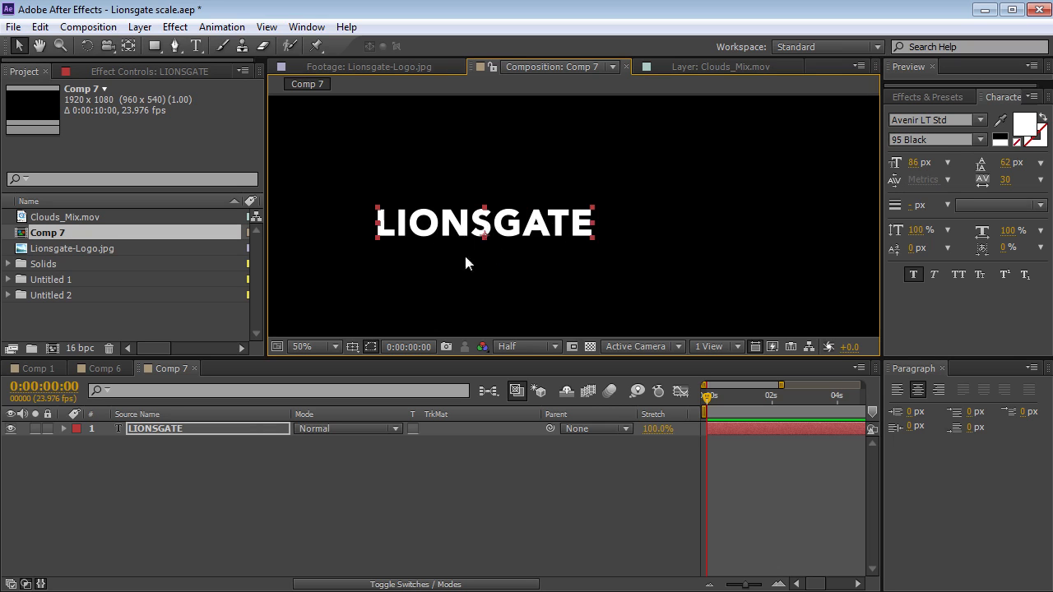
left_click(519, 278)
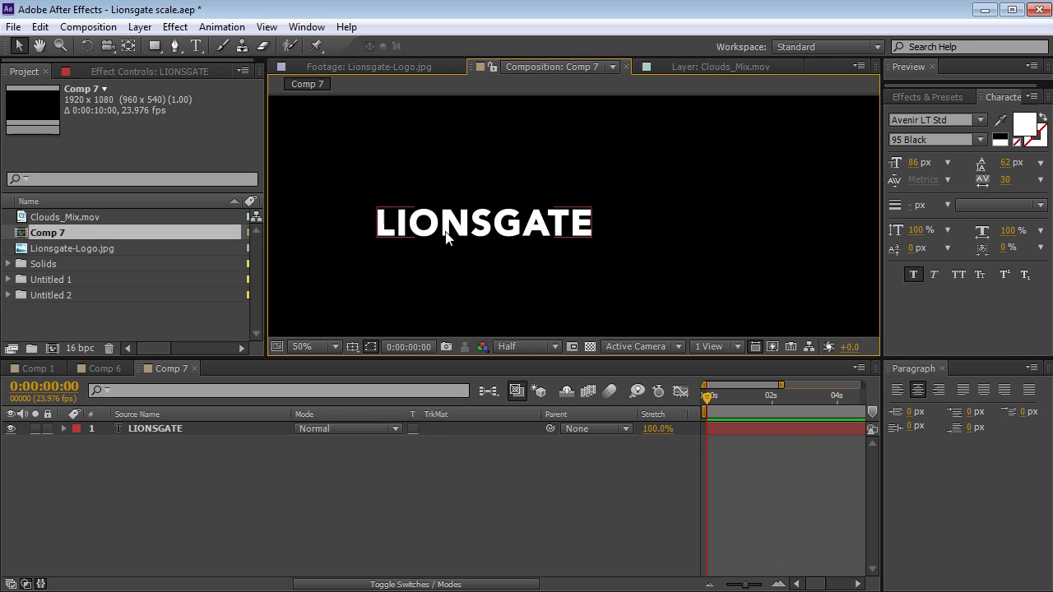
scroll(453, 254, "down", 2)
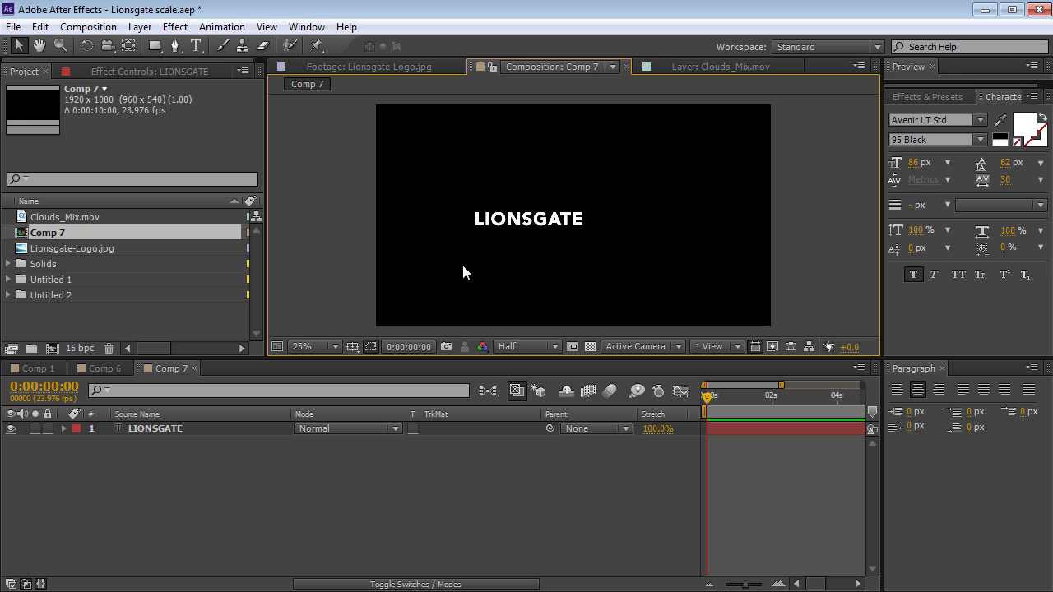
left_click(531, 220)
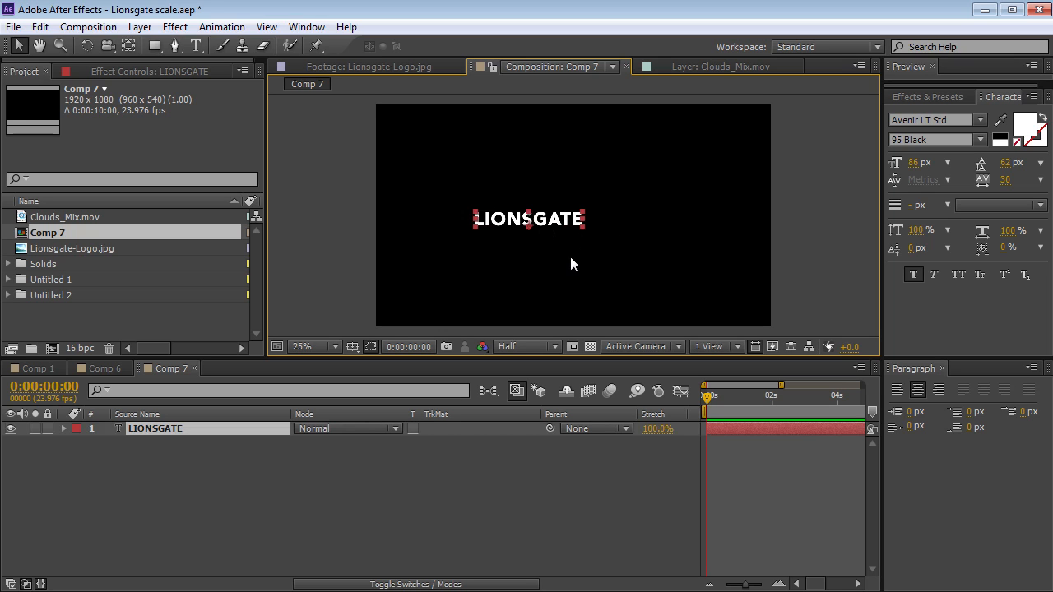
left_click(571, 263)
key("period")
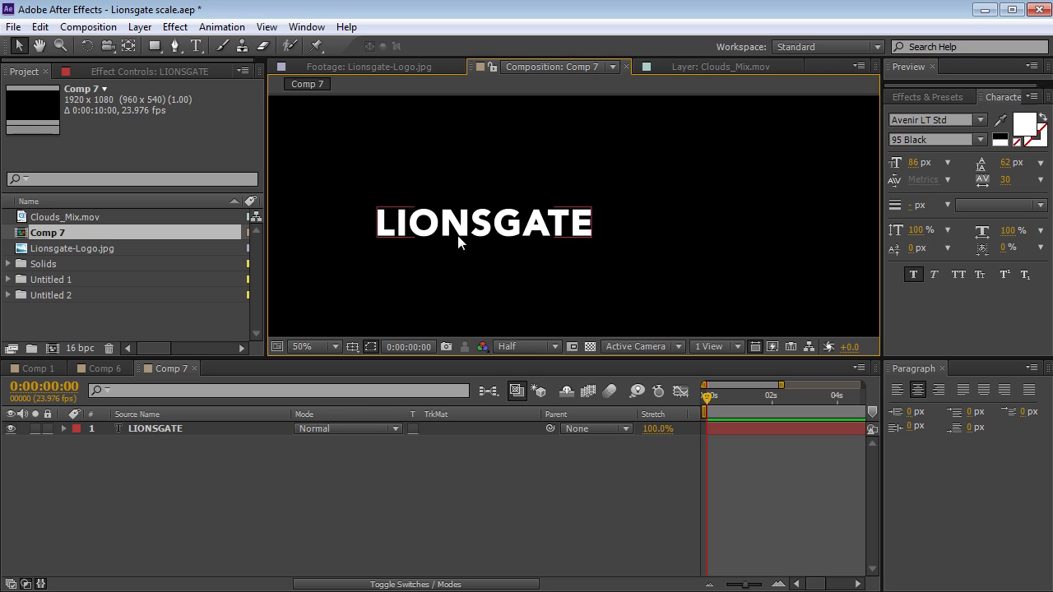
left_click(483, 230)
Create a black 1920 x 1080 solid layer named E3D
left_click(139, 27)
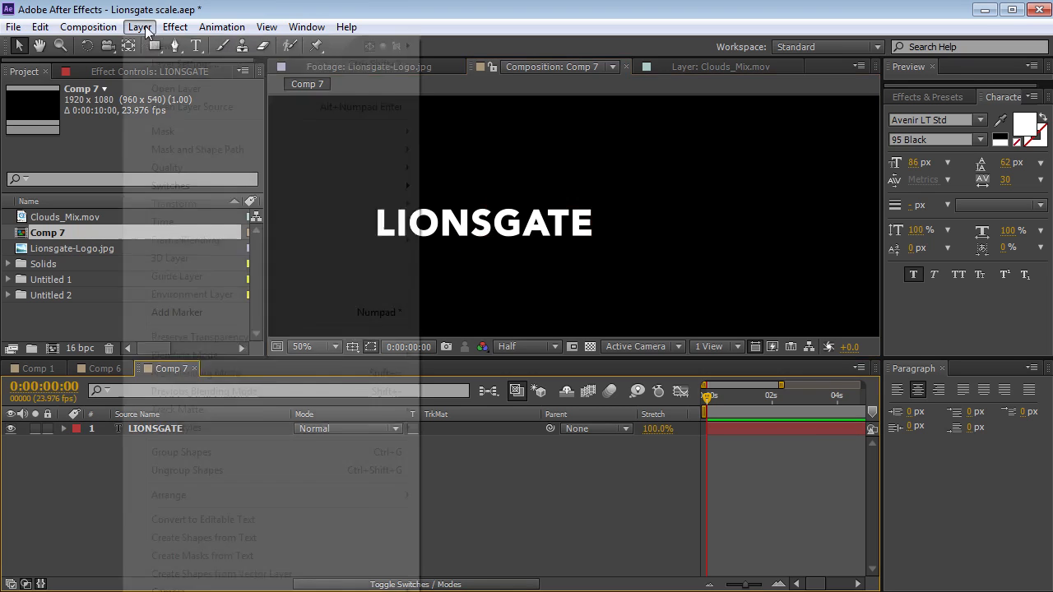
mouse_move(152, 48)
left_click(475, 65)
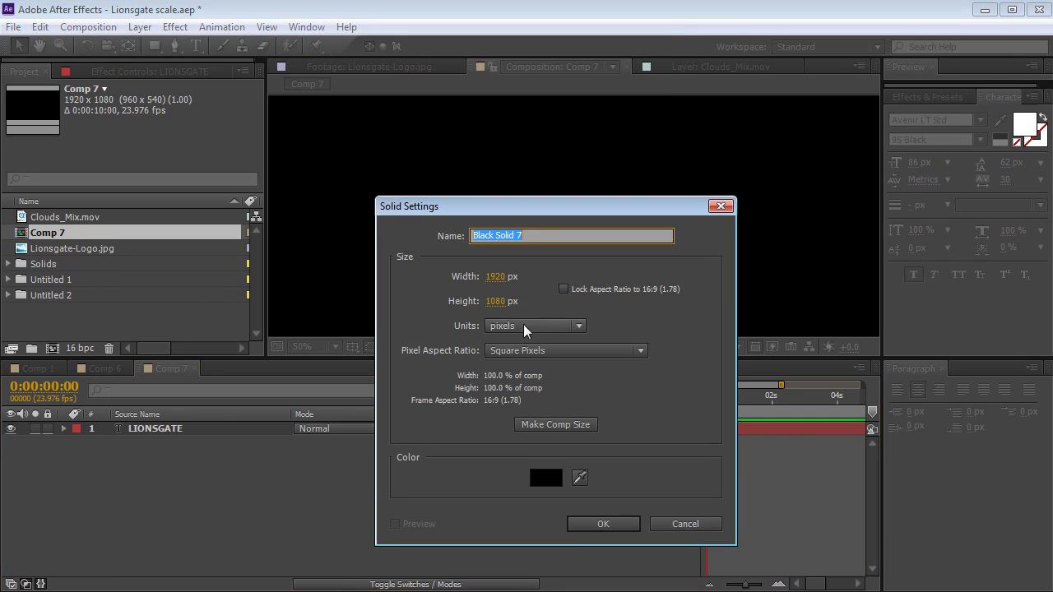
type("E3D")
left_click(597, 520)
Apply the Video Copilot Element effect to the E3D solid
scroll(458, 207, "down", 1)
left_click(932, 116)
type("elem")
double_click(940, 148)
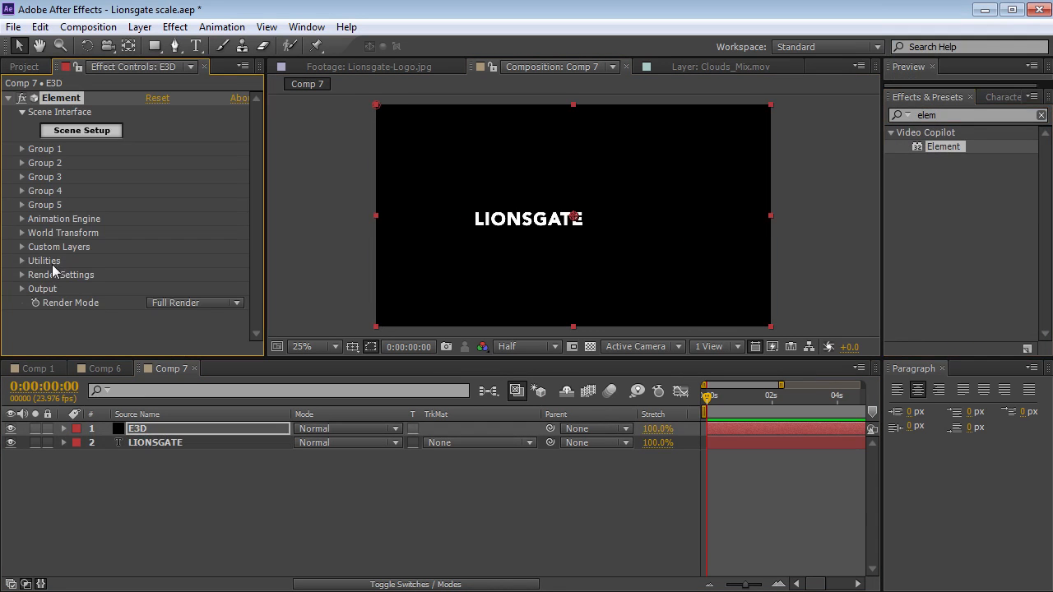
Assign the LIONSGATE text layer to Path Layer 1 in Element's custom text and masks, and hide the text layer
left_click(21, 246)
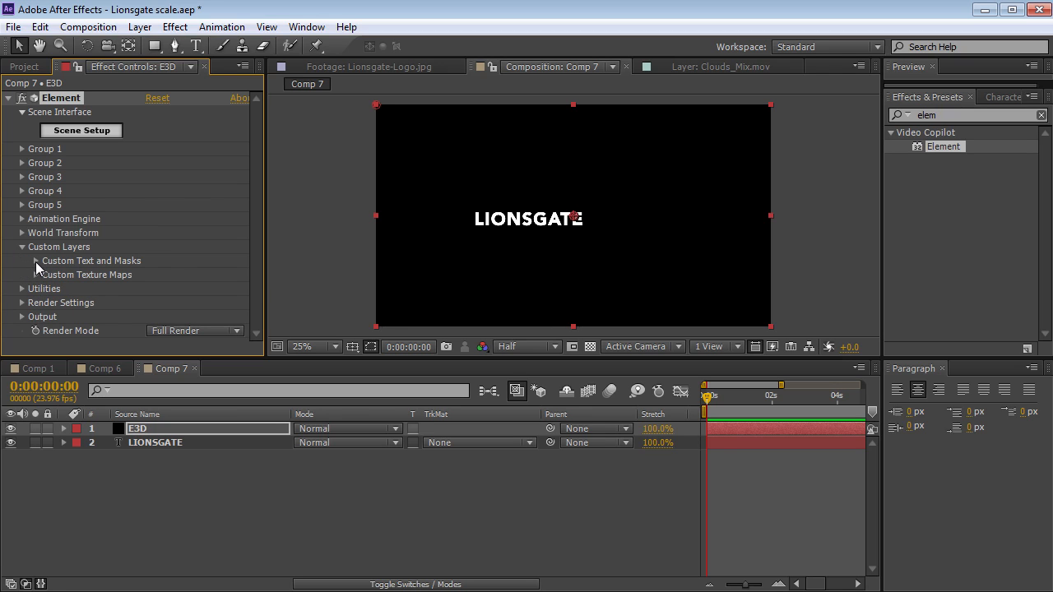
left_click(36, 261)
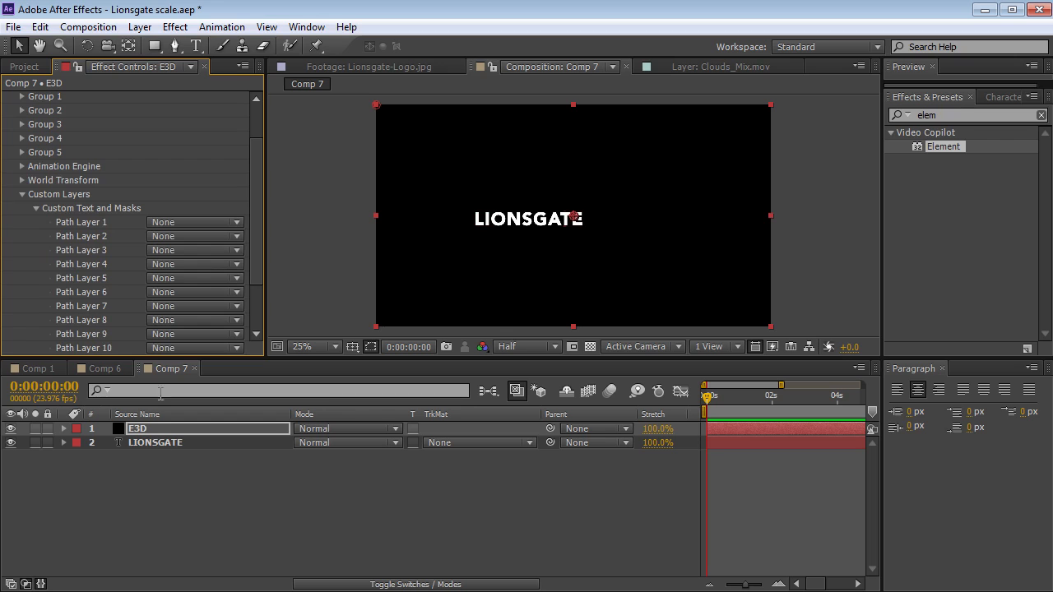
left_click(191, 222)
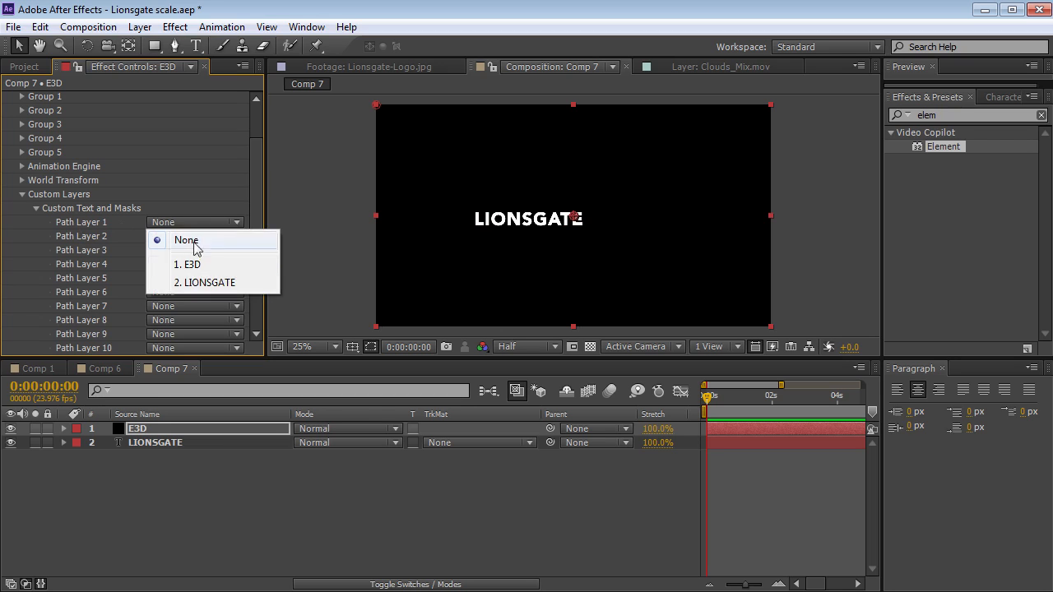
left_click(207, 286)
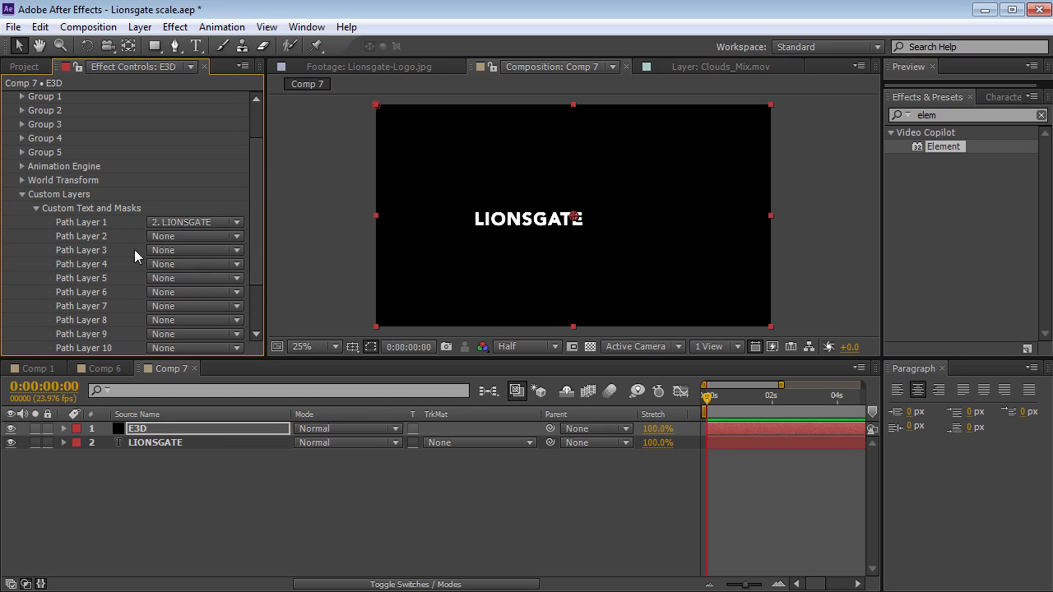
left_click(36, 209)
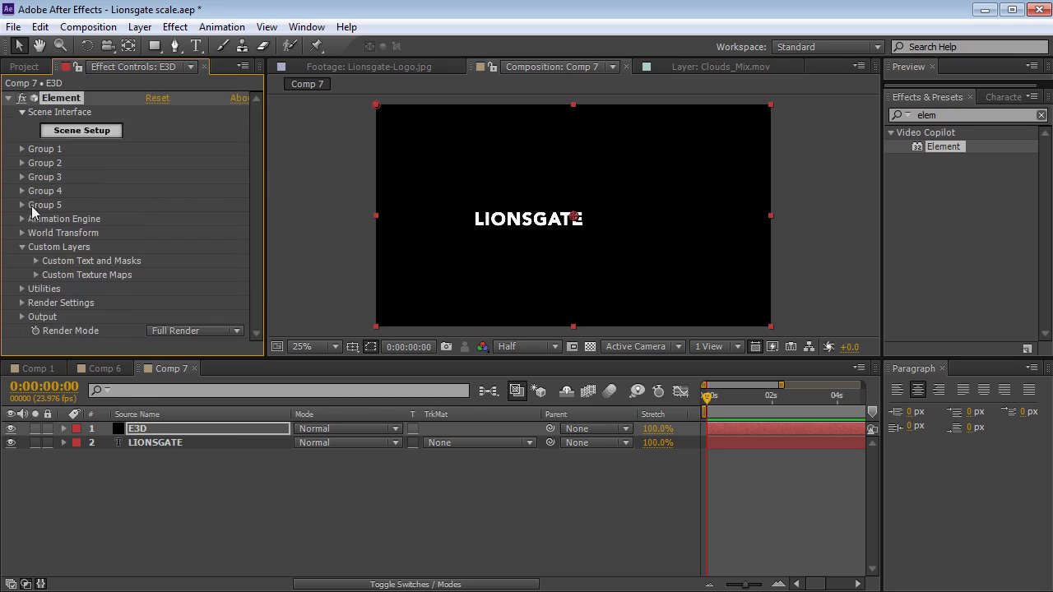
left_click(11, 442)
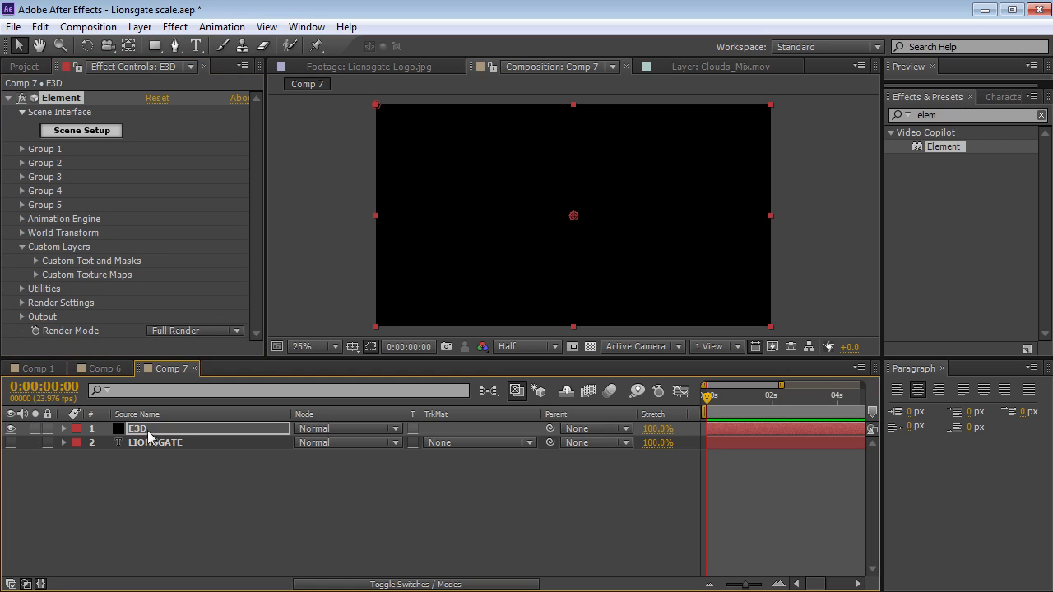
Extrude the LIONSGATE text path into a 3D model in Element's Scene Setup and inspect it up close
left_click(81, 130)
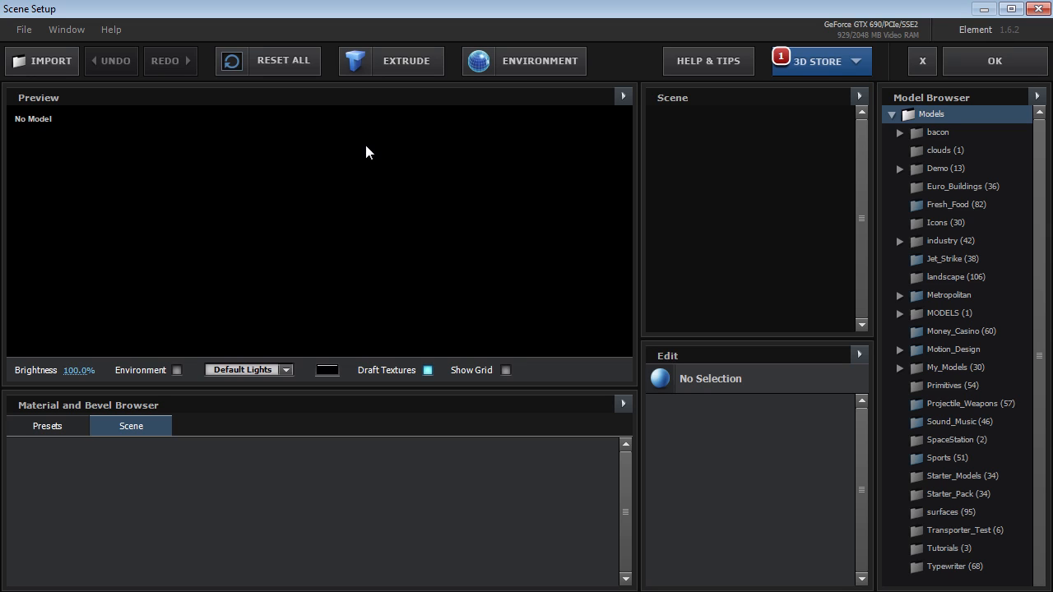
left_click(380, 60)
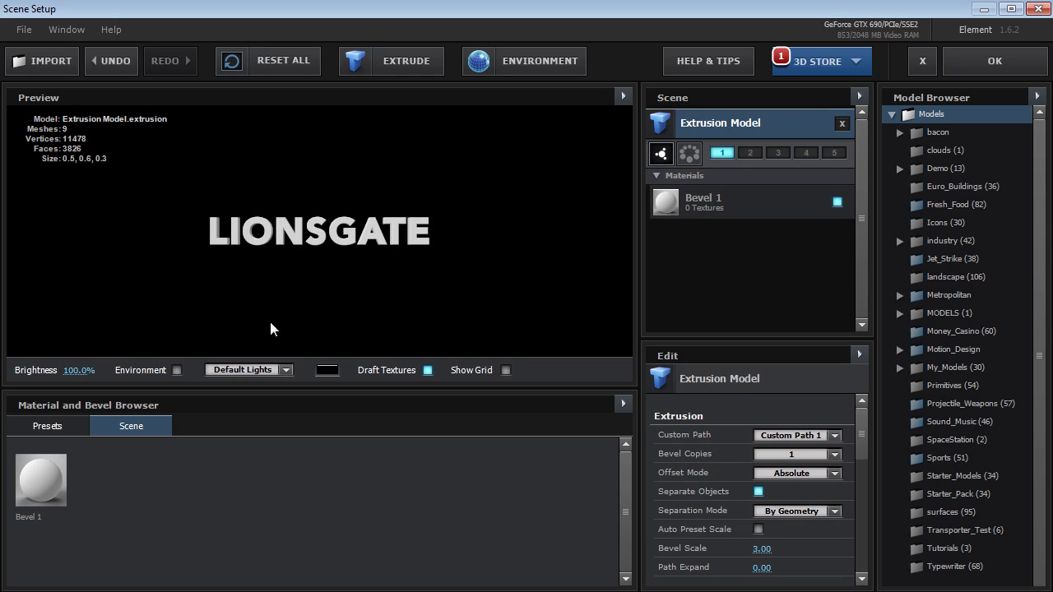
left_click_drag(398, 217, 320, 257)
scroll(319, 255, "up", 5)
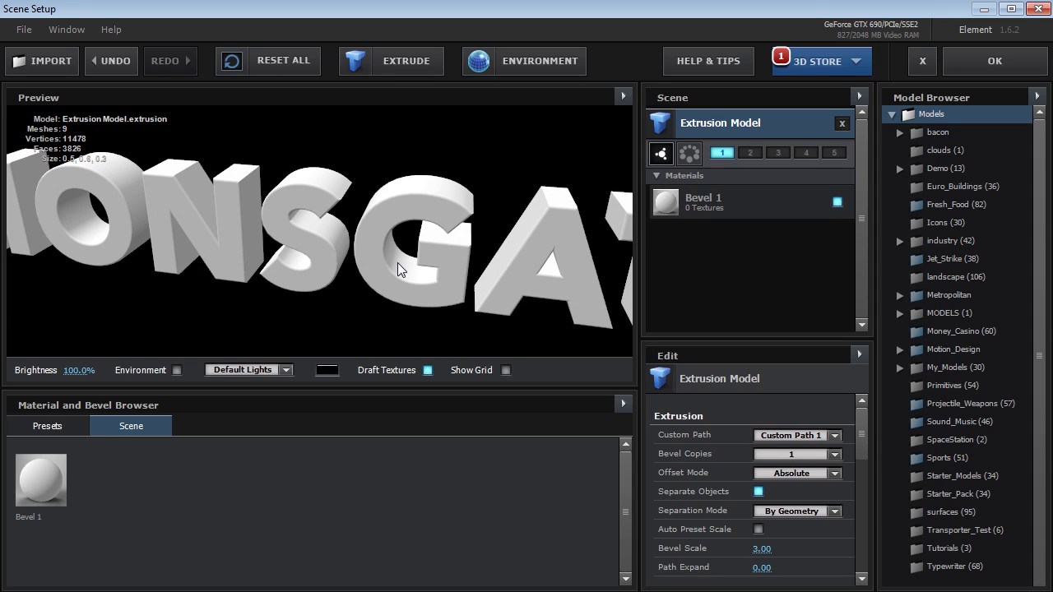
Switch to the lionsgate HD reference clip in the video player and scrub through it to study the letters' bevels and layered edges
key("alt+Tab")
left_click_drag(507, 519, 326, 520)
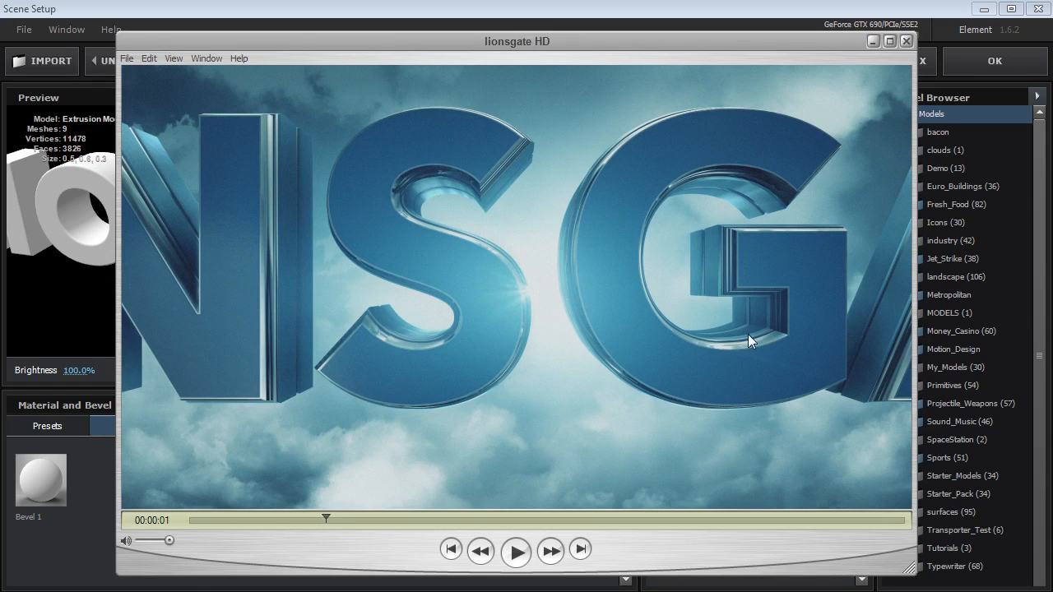
left_click_drag(308, 521, 410, 523)
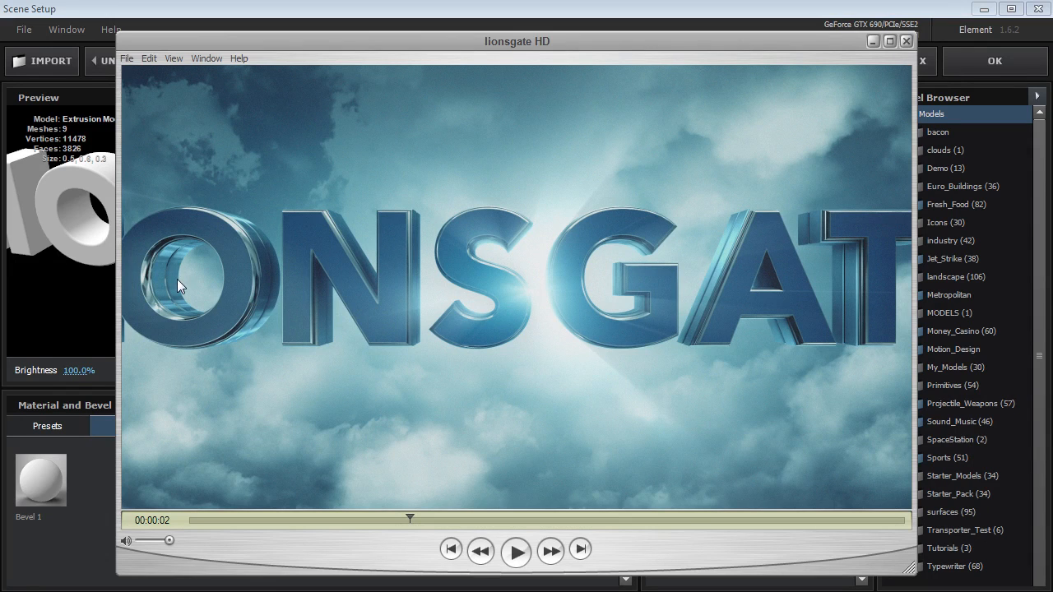
left_click(873, 41)
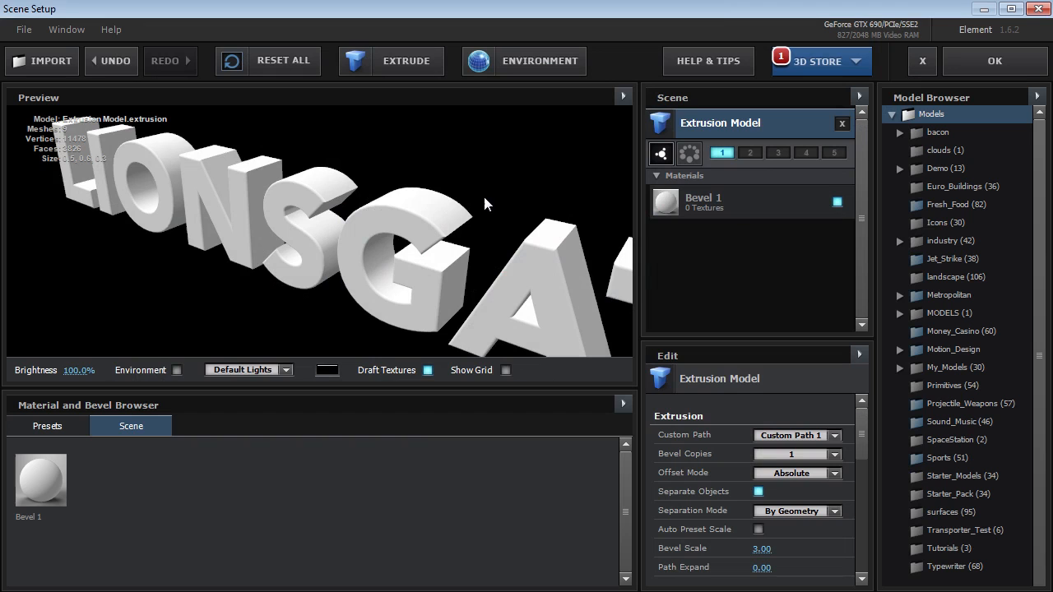
Set the extrusion model's tesselation Path Resolution to Ultra
left_click_drag(338, 270, 396, 207)
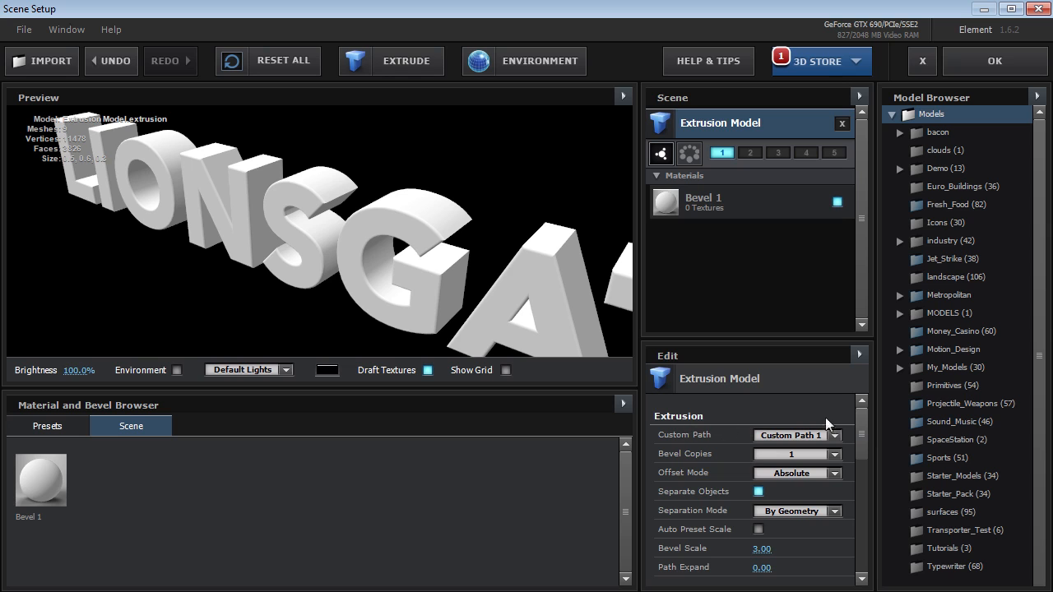
left_click_drag(861, 421, 862, 430)
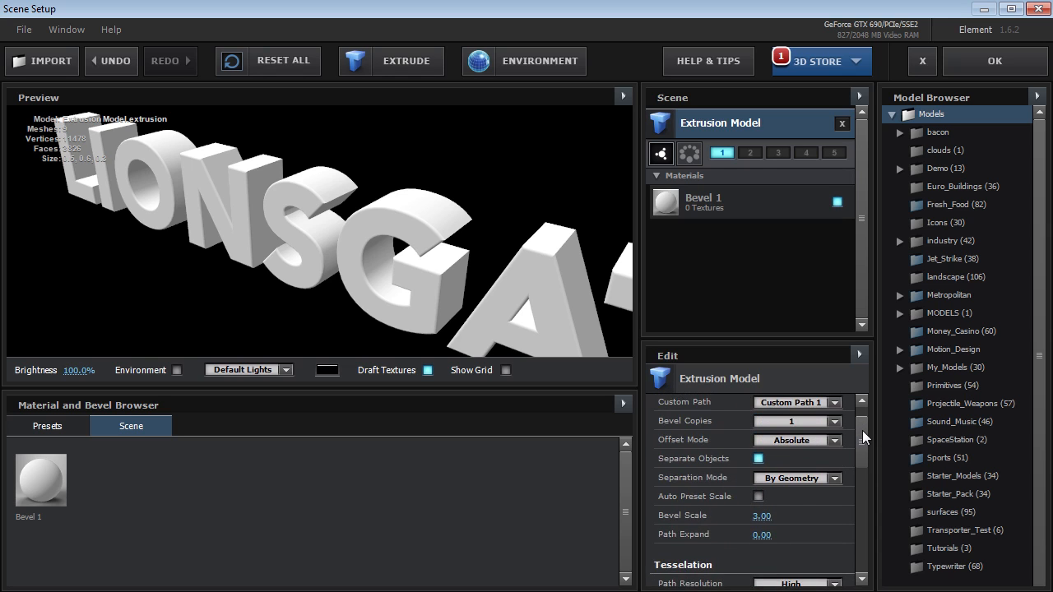
scroll(690, 504, "down", 3)
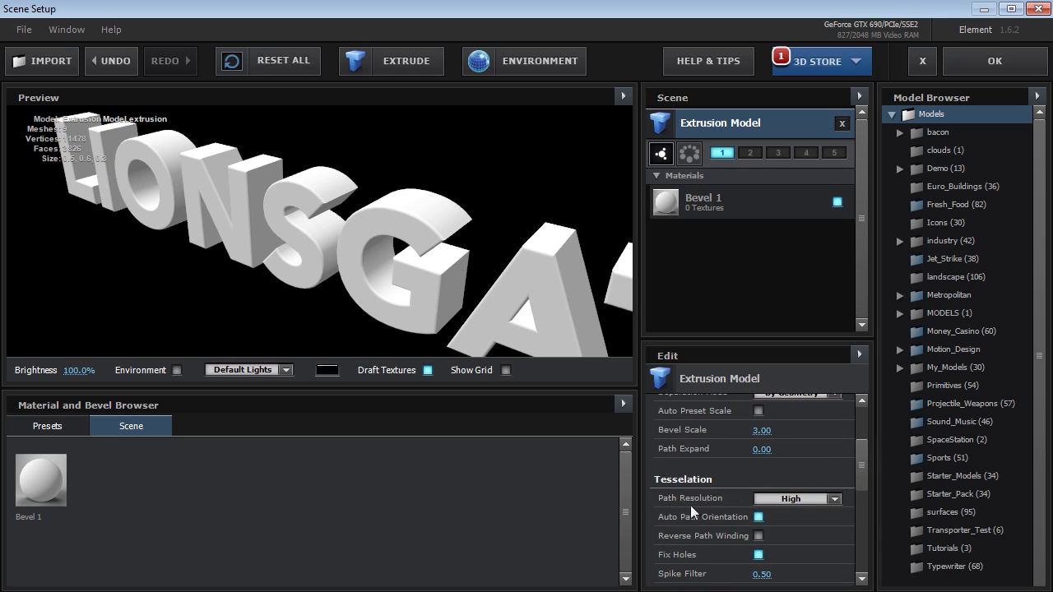
left_click(793, 498)
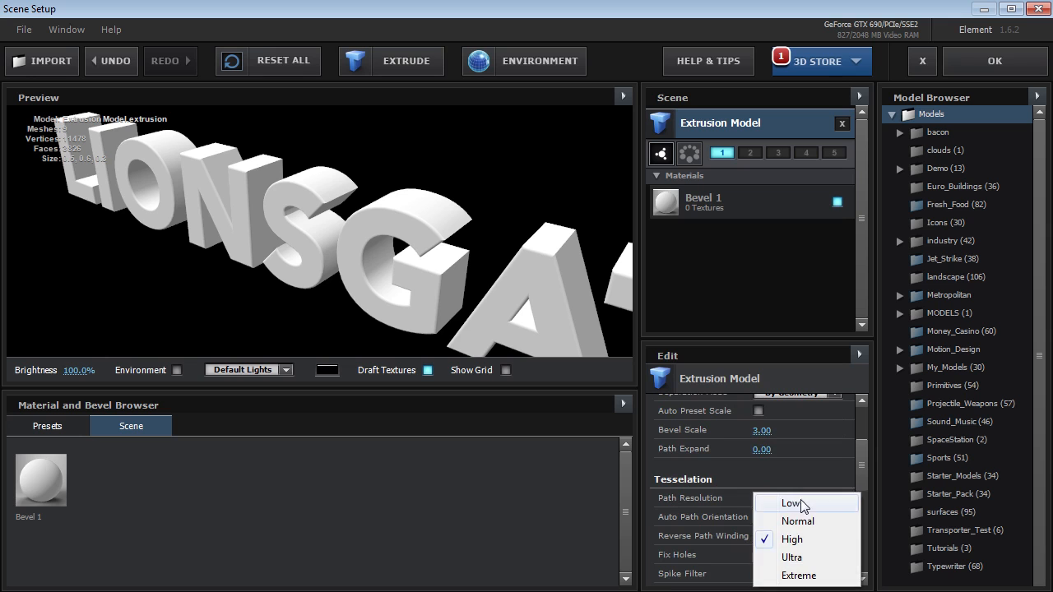
left_click(792, 557)
Display the preview as wireframe and compare the letter geometry at High and Low path resolution
left_click(622, 96)
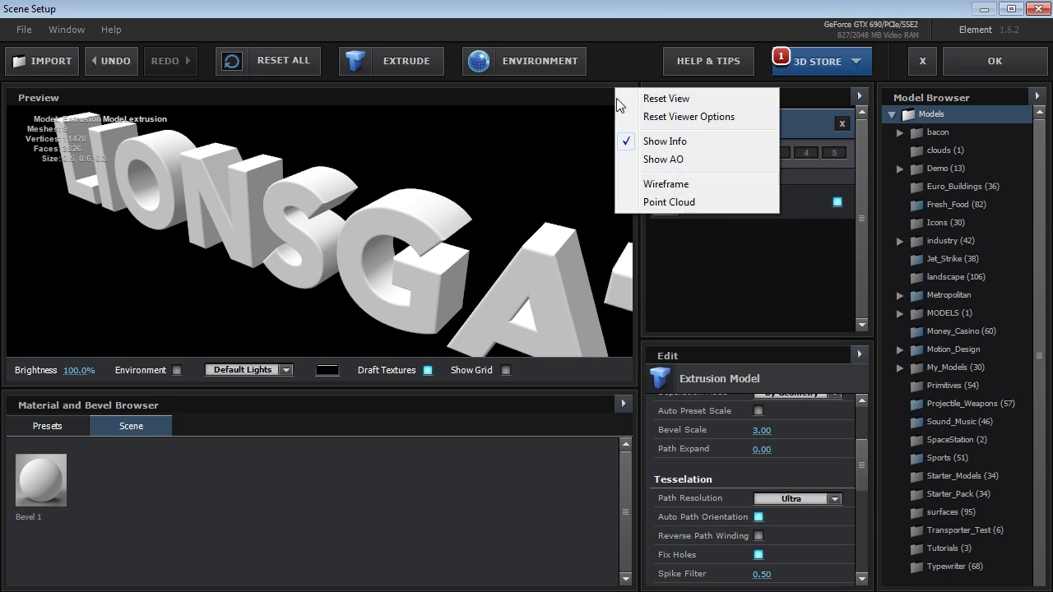
left_click(645, 189)
left_click_drag(405, 244, 461, 233)
left_click(781, 498)
left_click(796, 541)
left_click(801, 500)
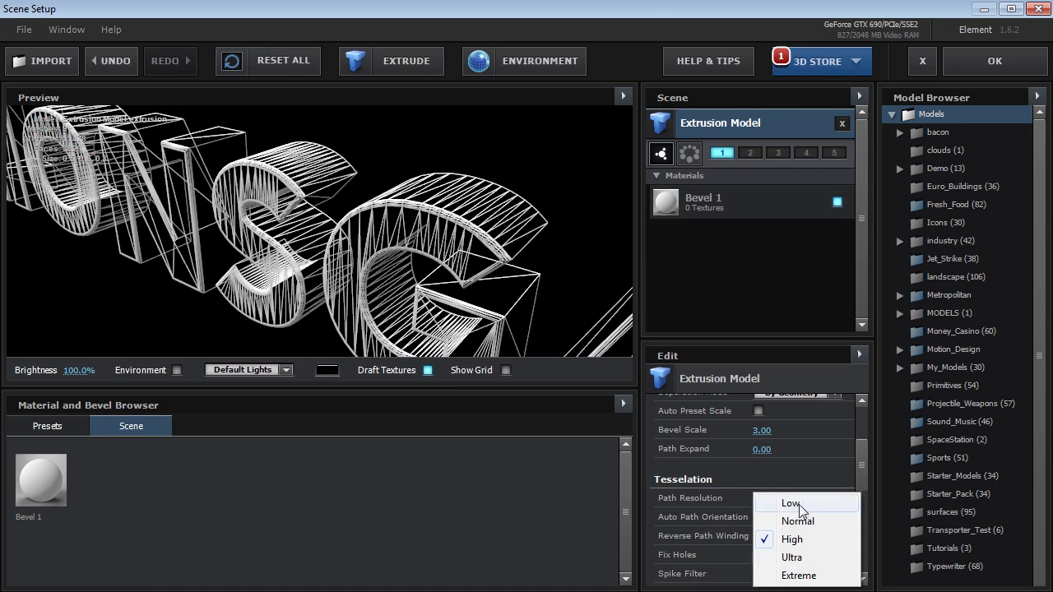
left_click(859, 502)
left_click_drag(475, 301, 431, 302)
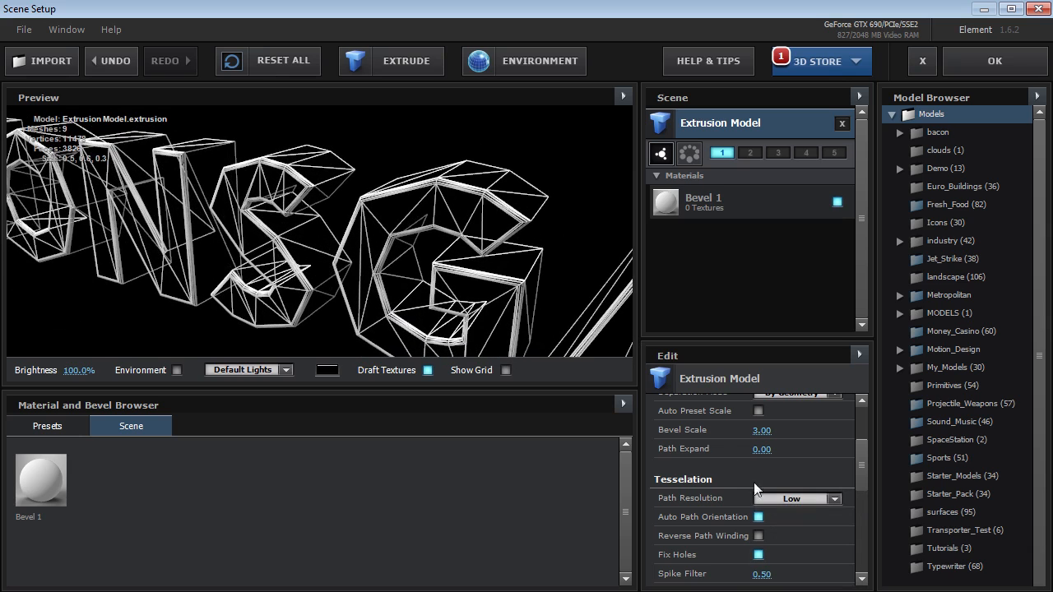
Compare the wireframe density with Path Resolution at High, Ultra and Extreme
left_click(810, 501)
left_click(805, 540)
left_click(780, 499)
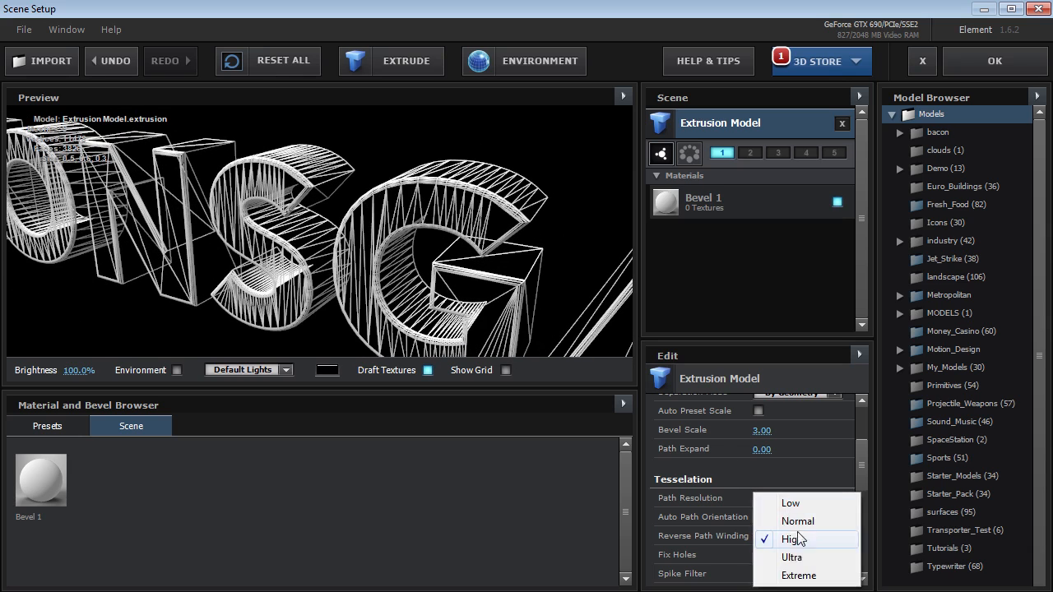
left_click(795, 557)
left_click(788, 500)
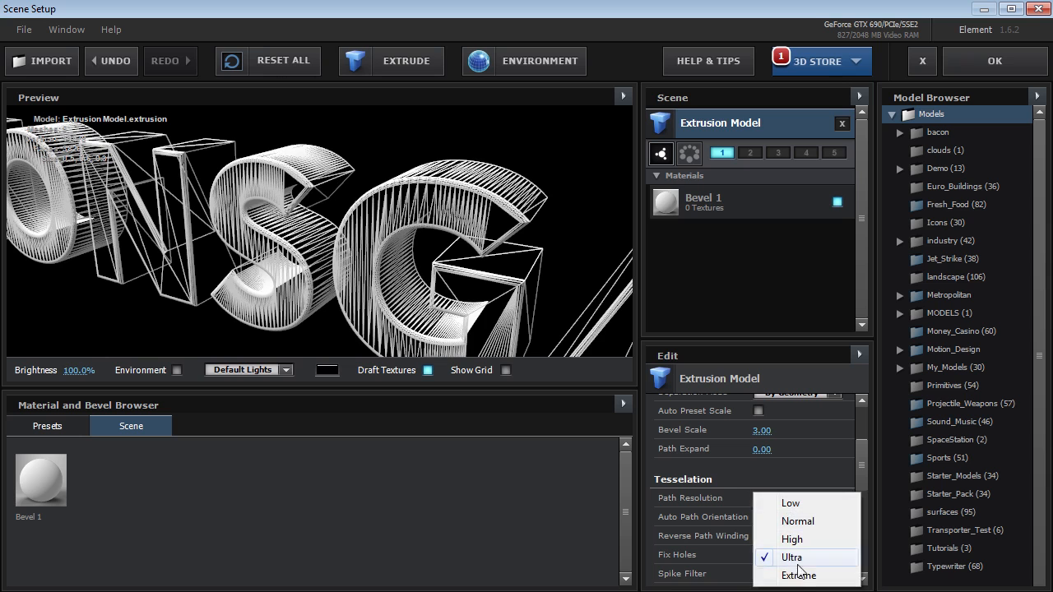
left_click(797, 576)
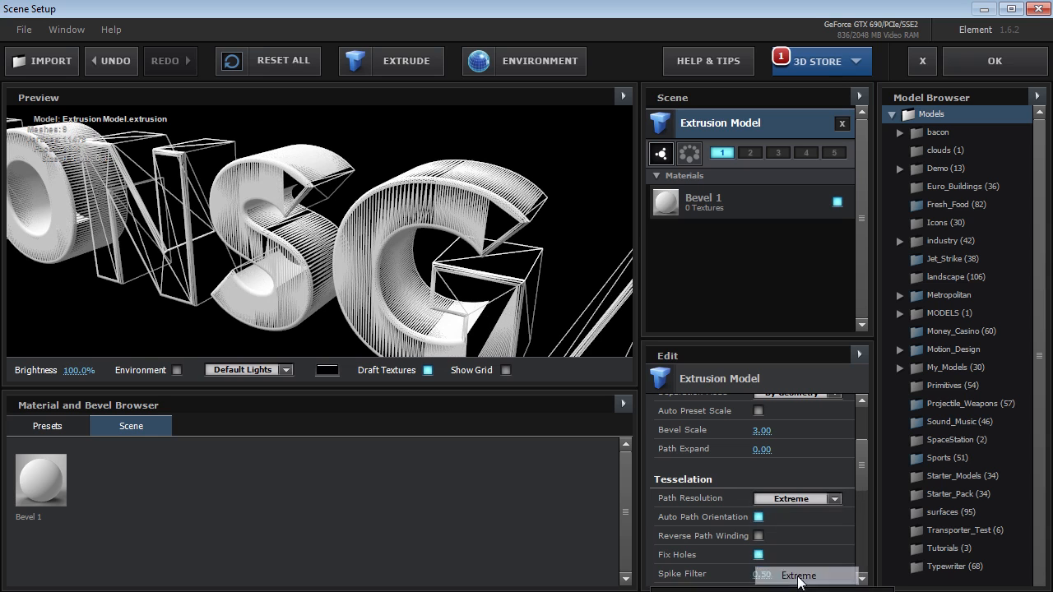
Return Path Resolution to Ultra and turn off the wireframe display to inspect the solid letters
left_click(791, 499)
left_click(791, 558)
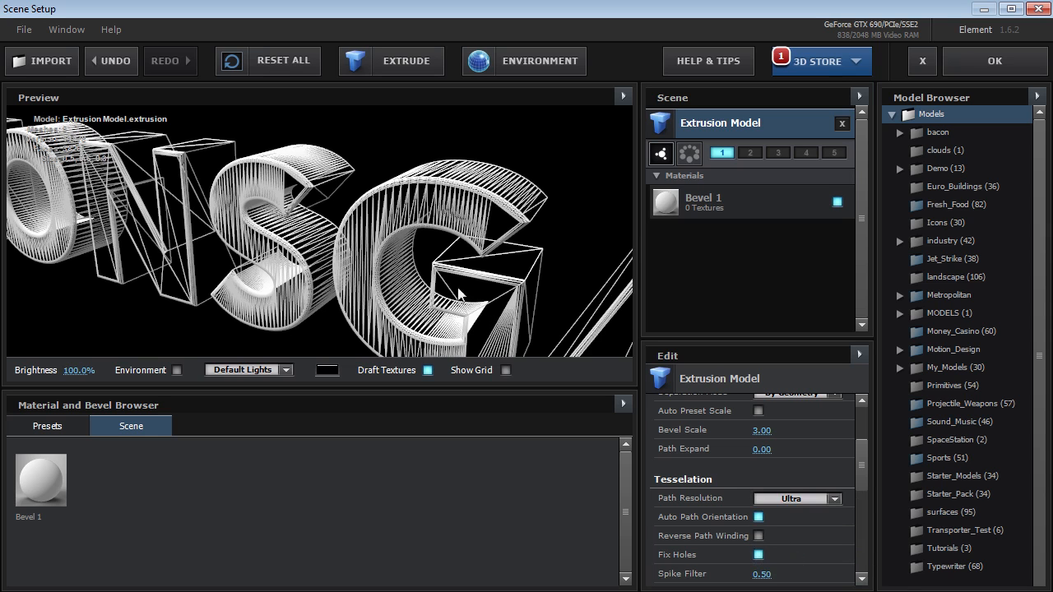
left_click(623, 96)
left_click(664, 184)
left_click_drag(293, 237, 259, 239)
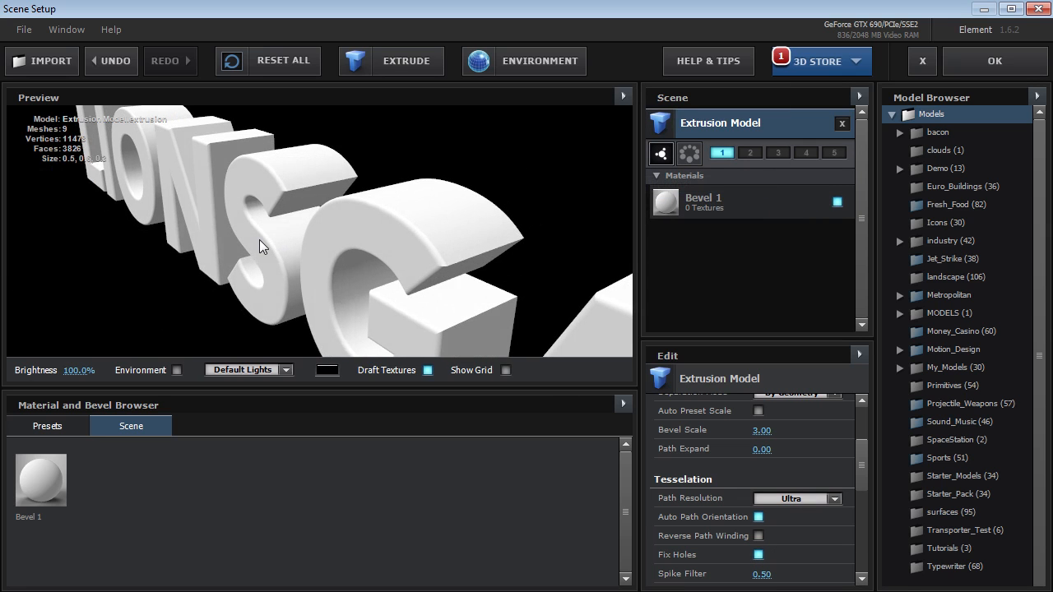
left_click_drag(292, 277, 314, 266)
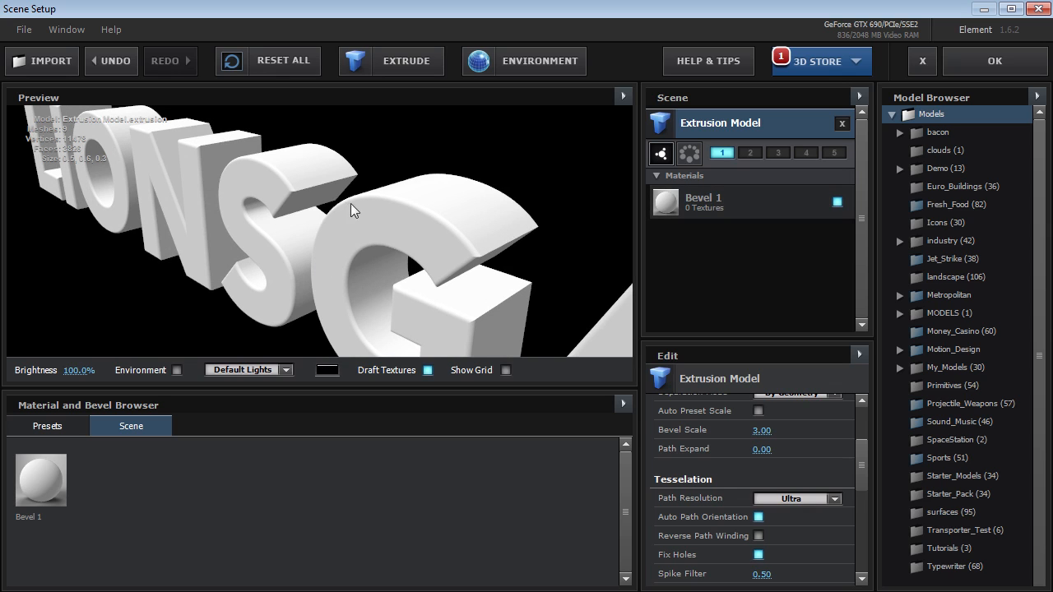
Try out different Extrude and Expand Edges values on Bevel 1, and restore them to 1 and 0
left_click(699, 212)
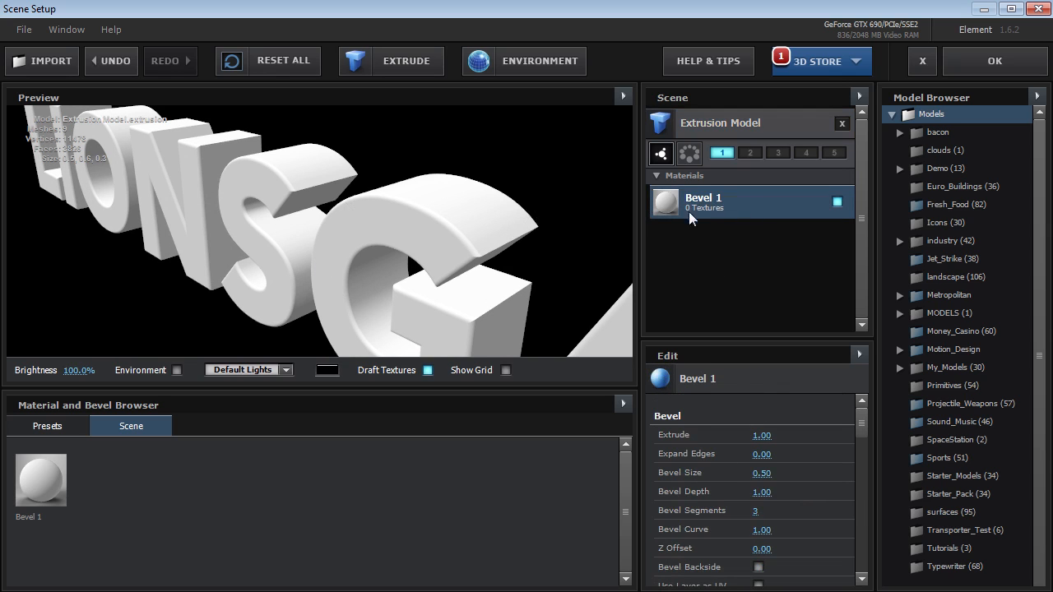
left_click_drag(761, 436, 765, 428)
left_click(764, 433)
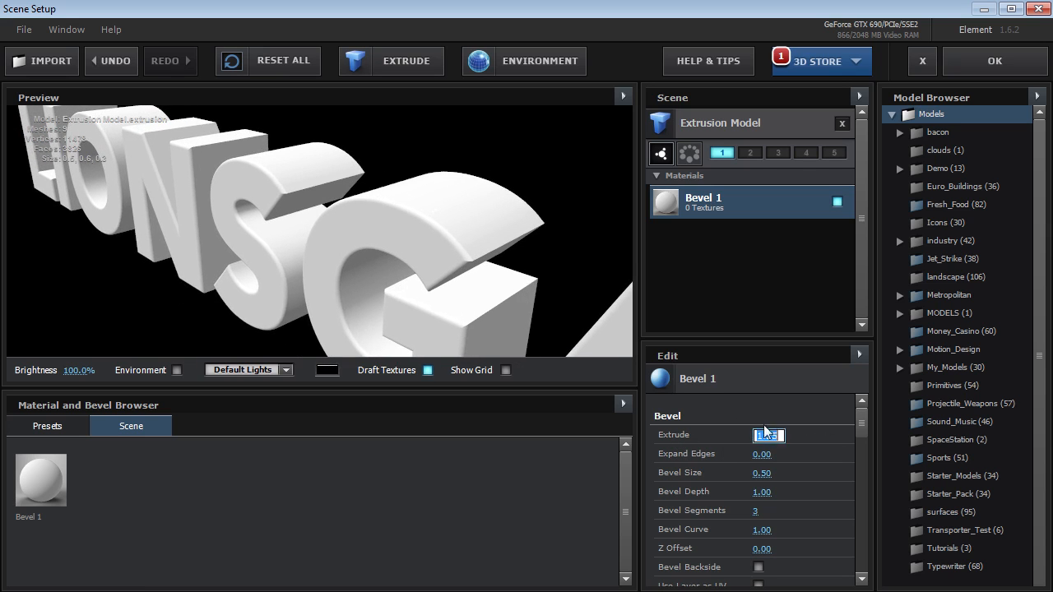
type("1")
key("Return")
left_click_drag(762, 455, 730, 450)
left_click(763, 454)
type("0")
key("Return")
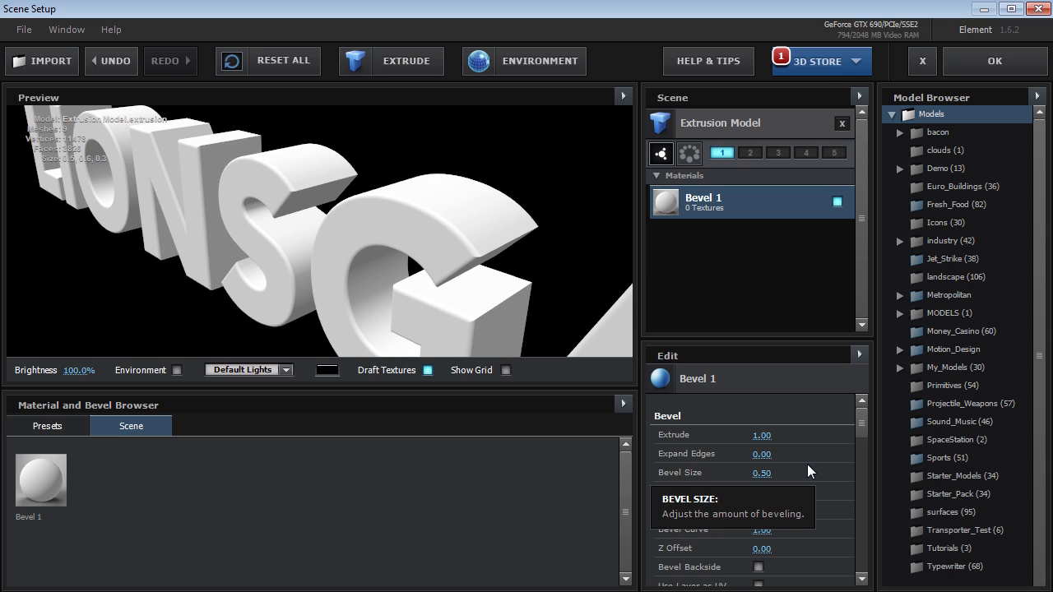
Set Bevel 1's Bevel Curve to 0 and inspect the letter edges up close
left_click(752, 533)
type("0")
key("Return")
scroll(400, 254, "up", 5)
left_click_drag(400, 254, 362, 271)
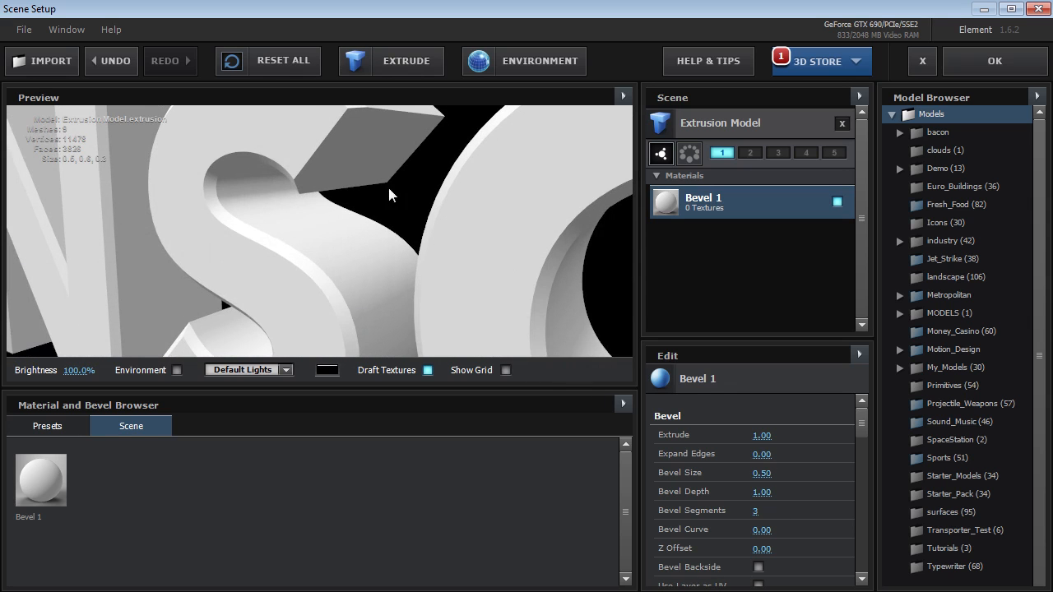
left_click_drag(389, 194, 453, 280)
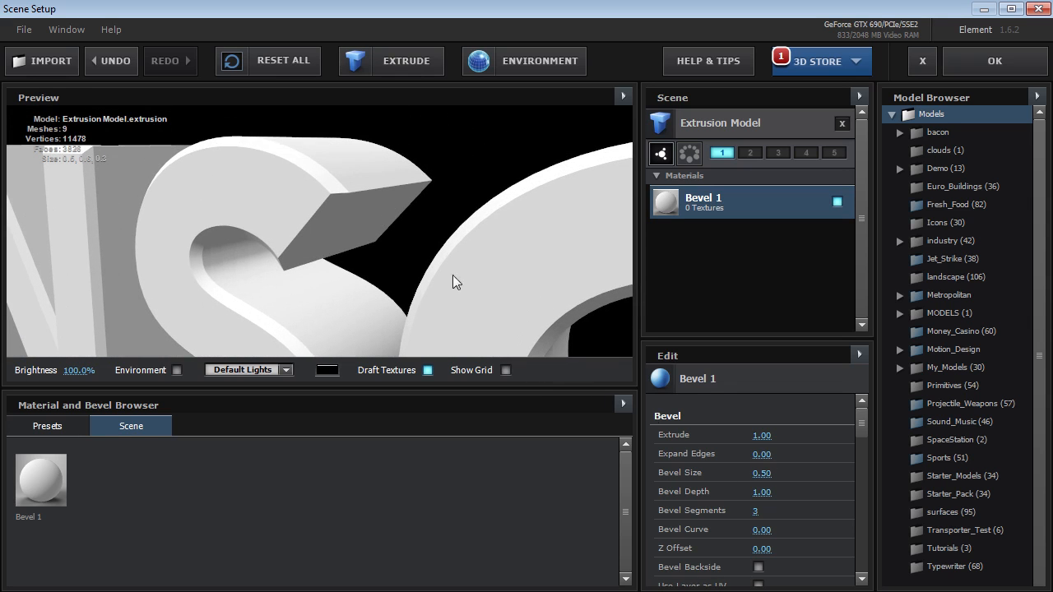
Set Bevel 1's Bevel Curve to about 0.61 and check the edges from another angle
left_click_drag(758, 532, 799, 527)
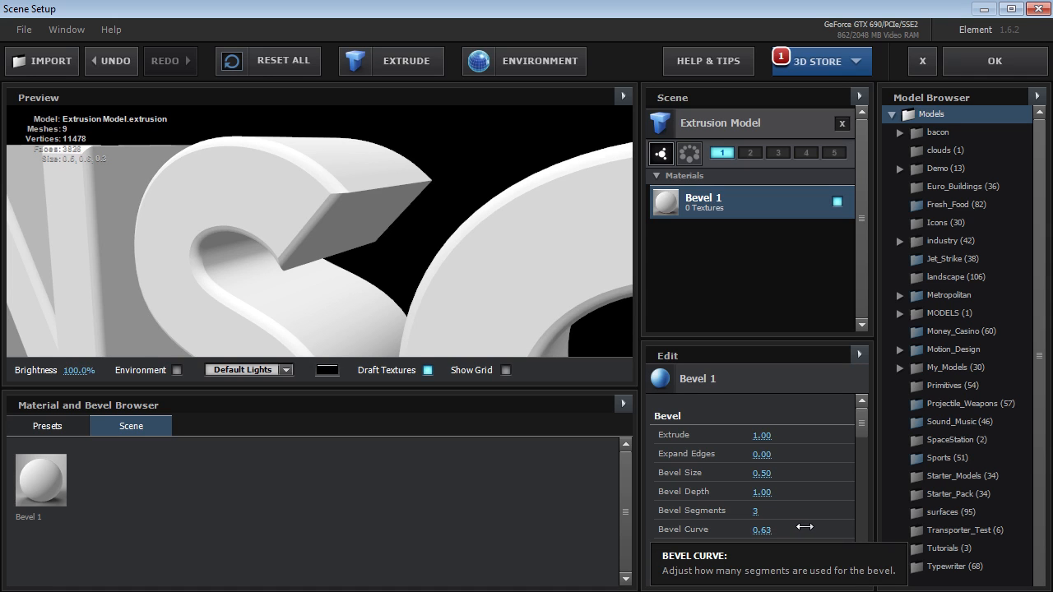
left_click_drag(351, 229, 328, 294)
left_click_drag(451, 314, 352, 289)
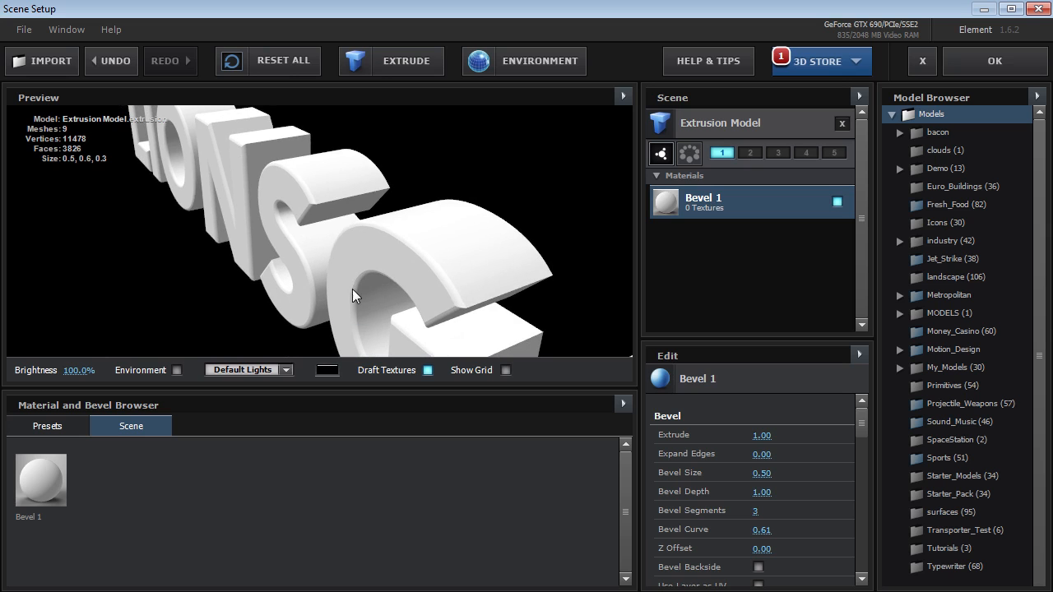
Set Bevel 1's Bevel Depth to about 3.23 and its Bevel Size to about 0.58
left_click_drag(763, 494, 1003, 478)
left_click_drag(765, 492, 686, 488)
left_click_drag(331, 267, 376, 252)
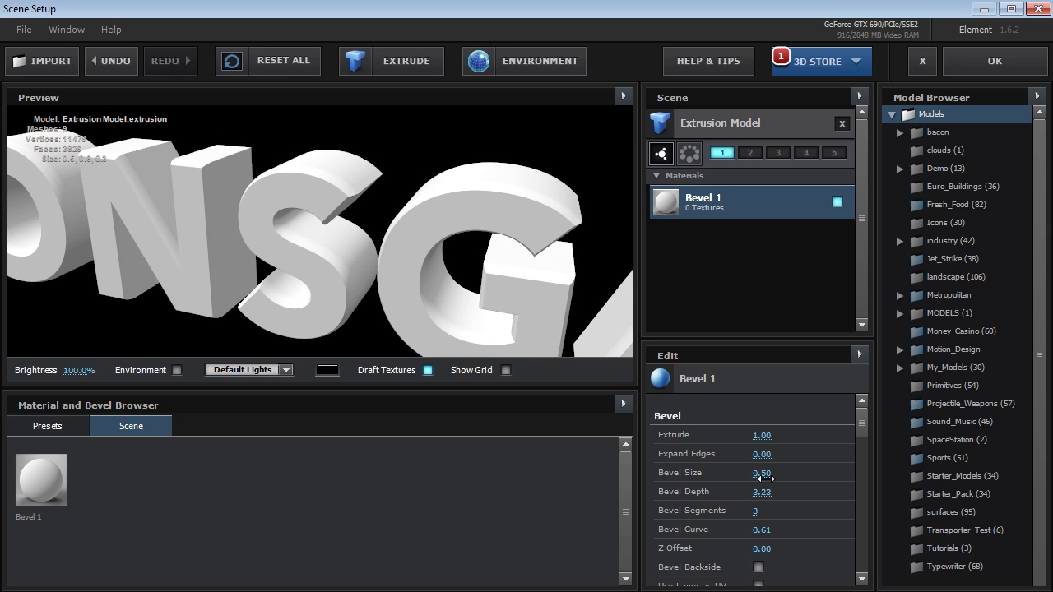
left_click_drag(762, 475, 773, 475)
left_click_drag(424, 267, 324, 271)
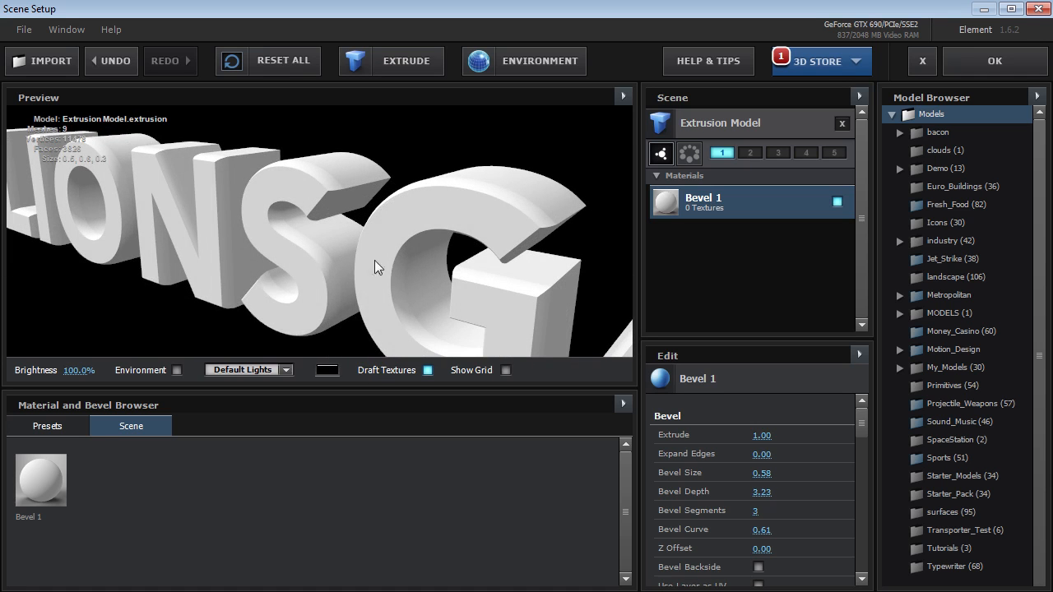
Set the extrusion model's Bevel Copies to 2 and set Bevel 2's Extrude to about 1.52
left_click(715, 127)
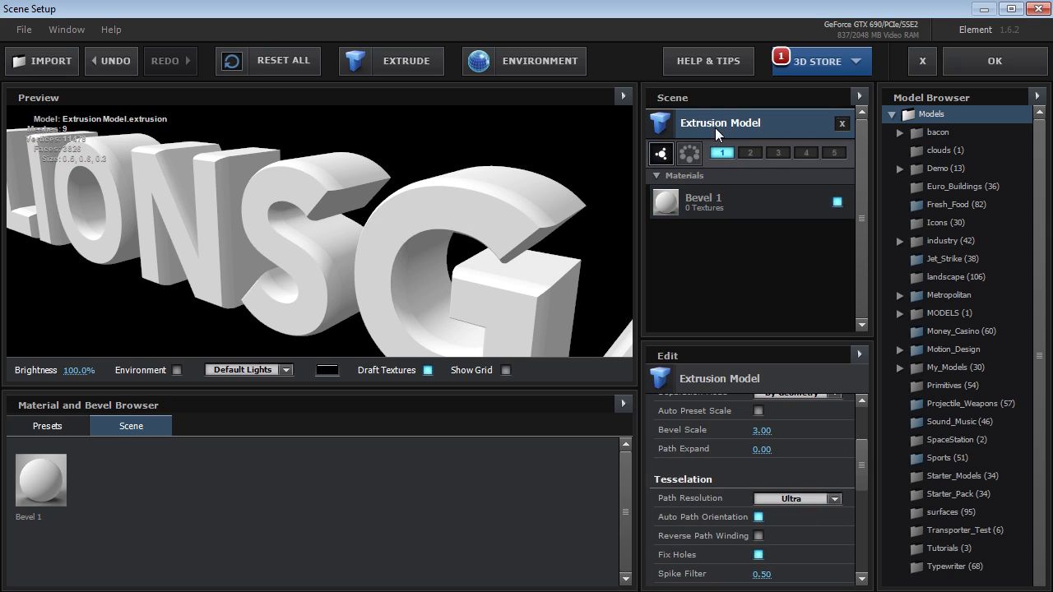
left_click_drag(865, 475, 861, 431)
left_click(771, 453)
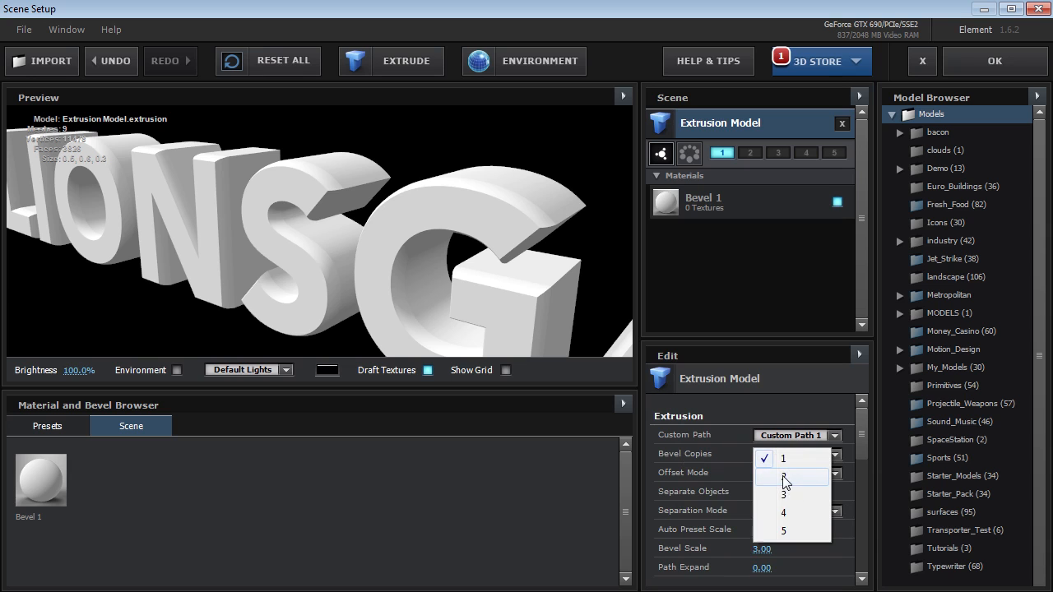
left_click(790, 477)
left_click_drag(342, 163, 359, 188)
left_click(702, 245)
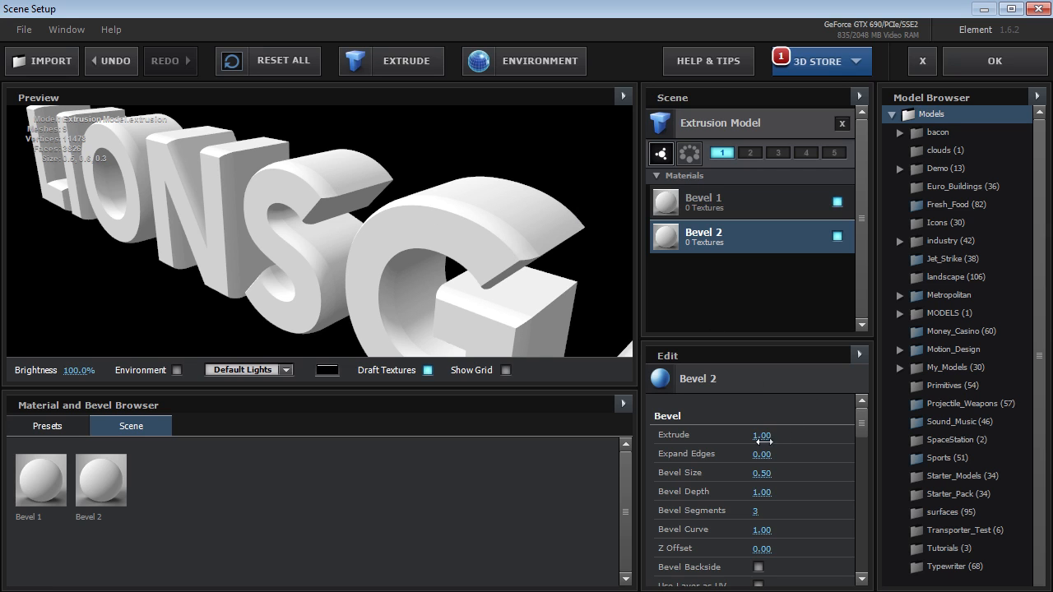
left_click_drag(762, 436, 796, 427)
Set Bevel 2's Diffuse Color to the blue 005F95
scroll(802, 473, "down", 6)
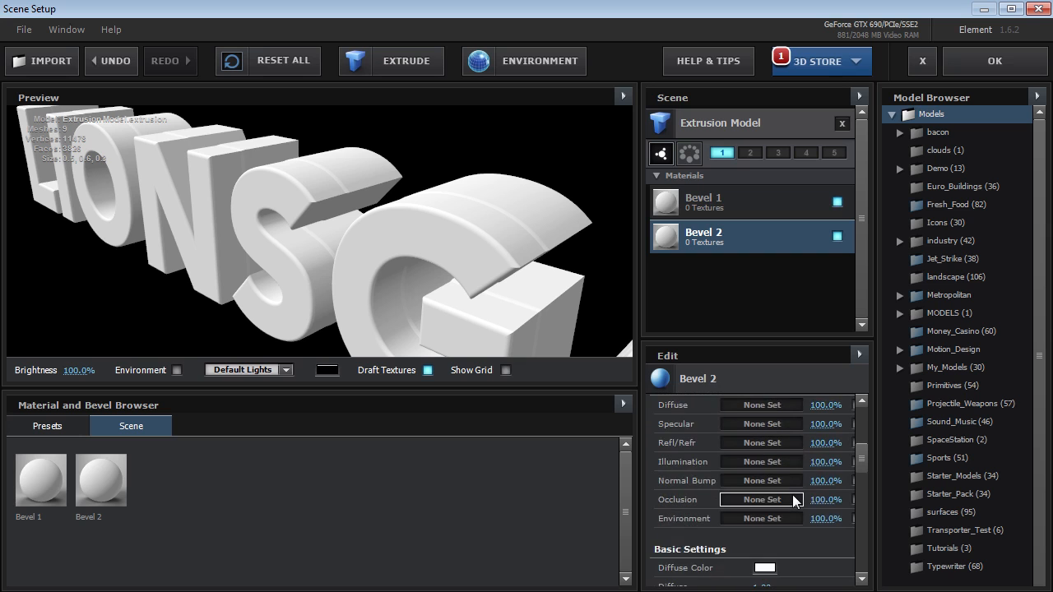
left_click(765, 510)
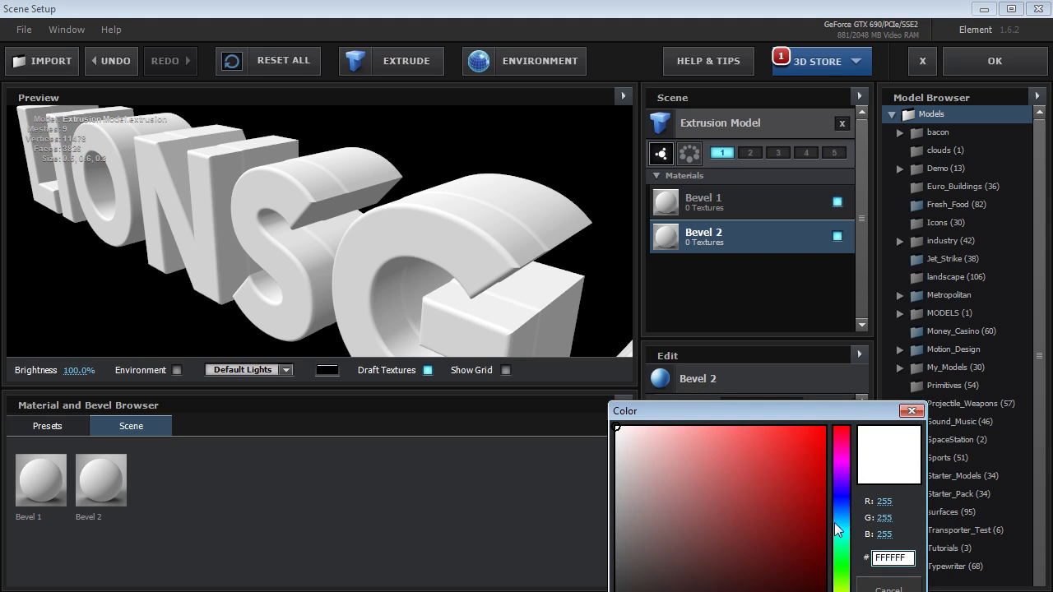
left_click_drag(814, 410, 736, 303)
left_click(763, 411)
left_click(746, 420)
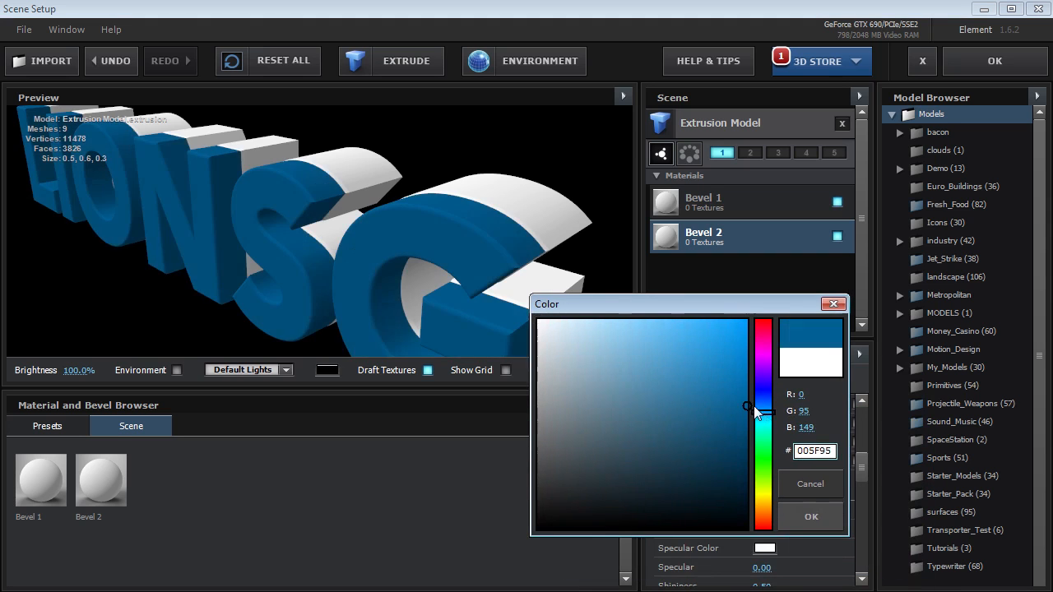
left_click(802, 515)
left_click_drag(428, 253, 411, 254)
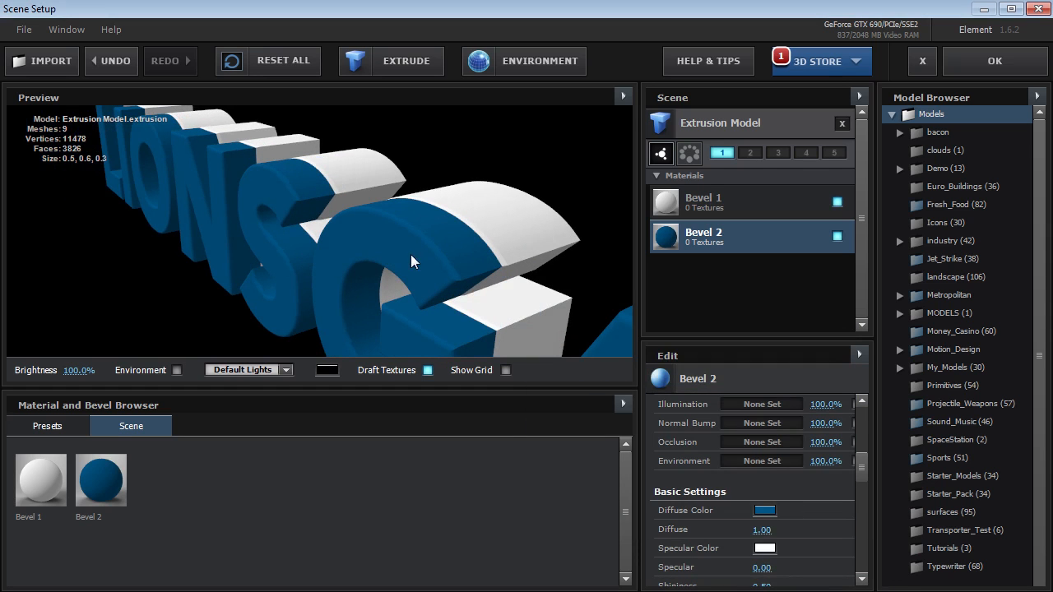
Set Bevel 2's Expand Edges to about -0.42 and its Bevel Size to about 0.12, and inspect the inset up close
scroll(858, 458, "up", 5)
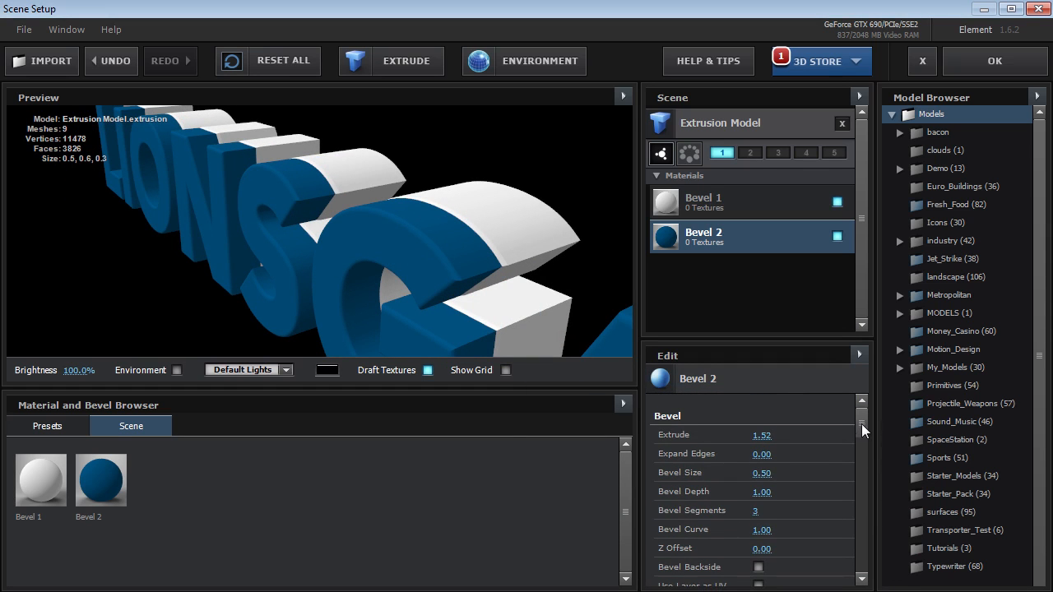
mouse_move(859, 417)
left_mouse_down()
mouse_move(858, 436)
mouse_move(860, 423)
left_mouse_up()
left_click_drag(763, 450, 732, 473)
scroll(455, 236, "up", 4)
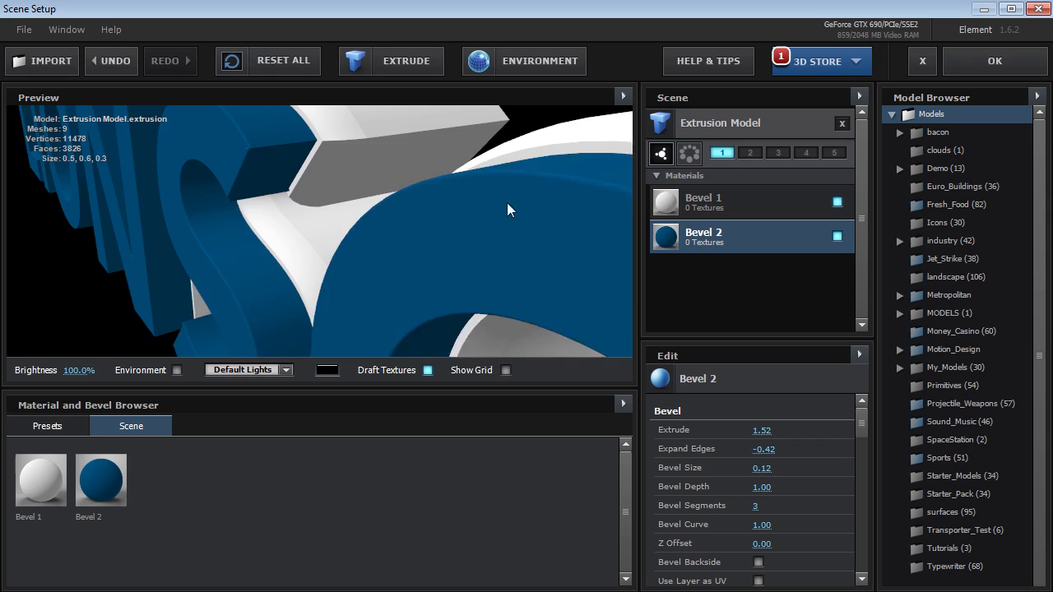
left_click_drag(507, 203, 405, 258)
scroll(393, 264, "down", 3)
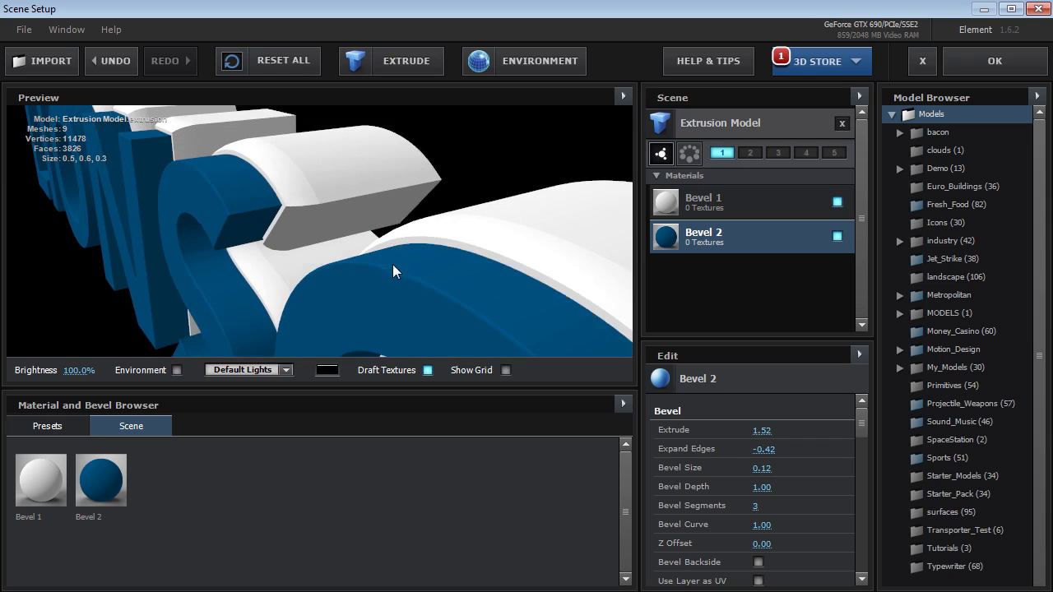
Reset the preview view and set Bevel 2's Extrude to about 1.19
scroll(382, 281, "up", 2)
left_click_drag(404, 284, 416, 283)
left_click(623, 96)
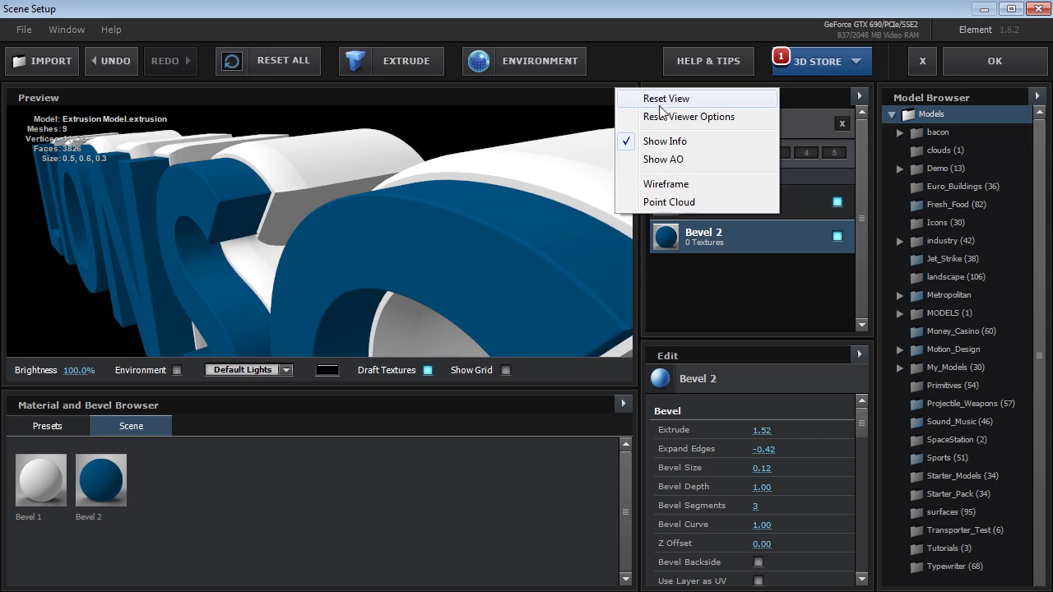
left_click(678, 105)
left_click_drag(384, 219, 387, 262)
scroll(387, 264, "up", 5)
left_click_drag(468, 265, 442, 261)
scroll(441, 262, "up", 4)
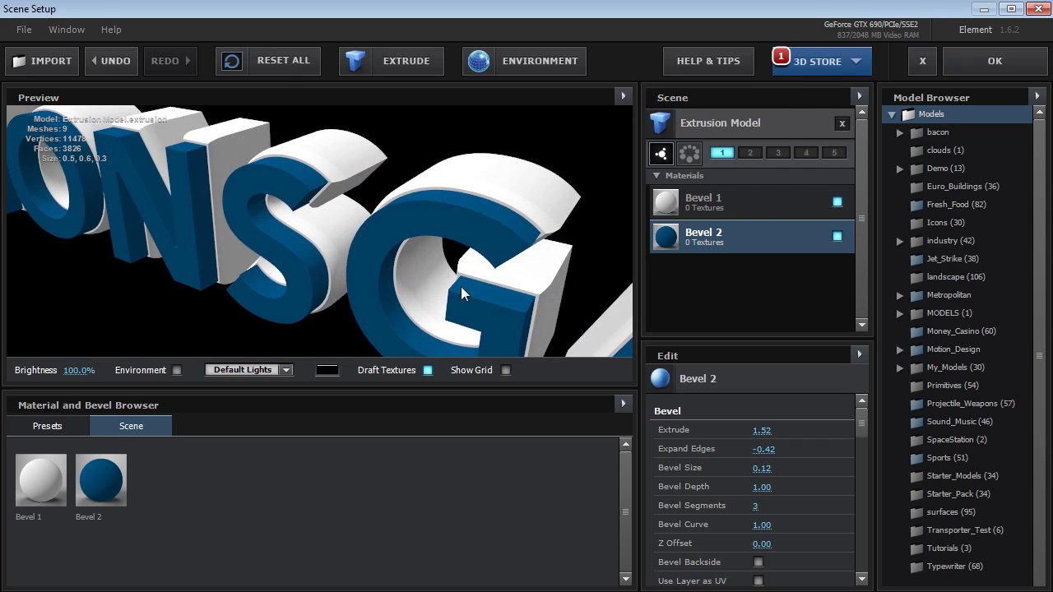
left_click_drag(762, 429, 729, 430)
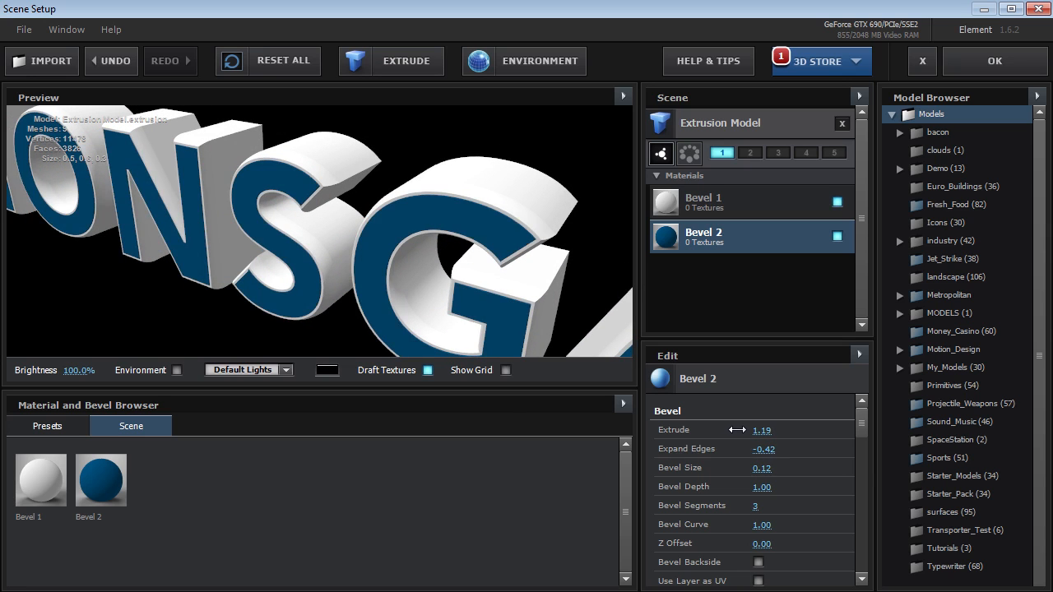
Set Bevel 2's Expand Edges to about -0.30, checking the thin rim around the blue letter faces
left_click_drag(763, 448, 752, 449)
scroll(320, 197, "up", 5)
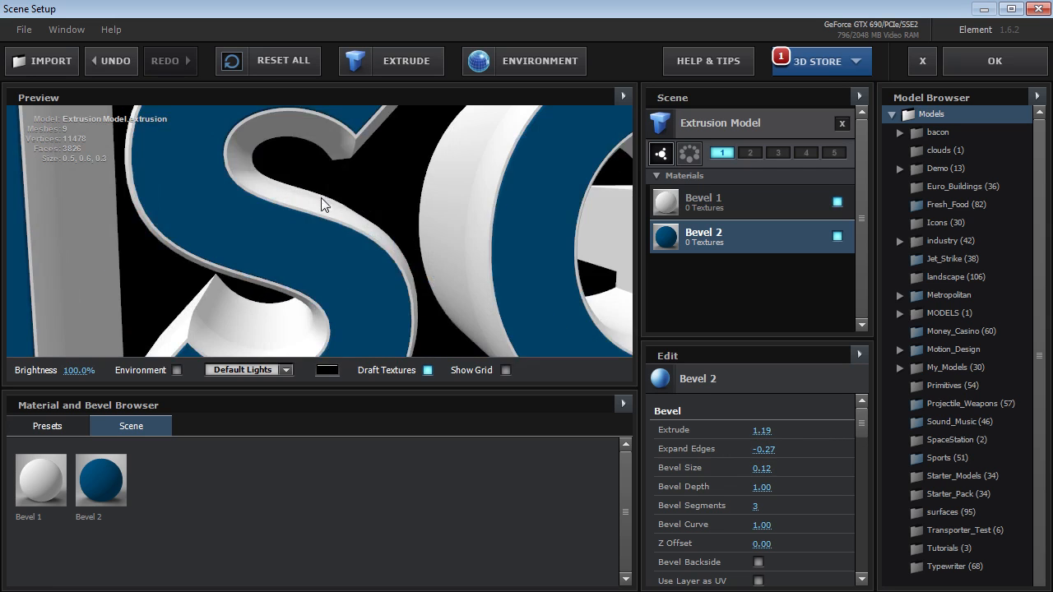
scroll(321, 198, "up", 5)
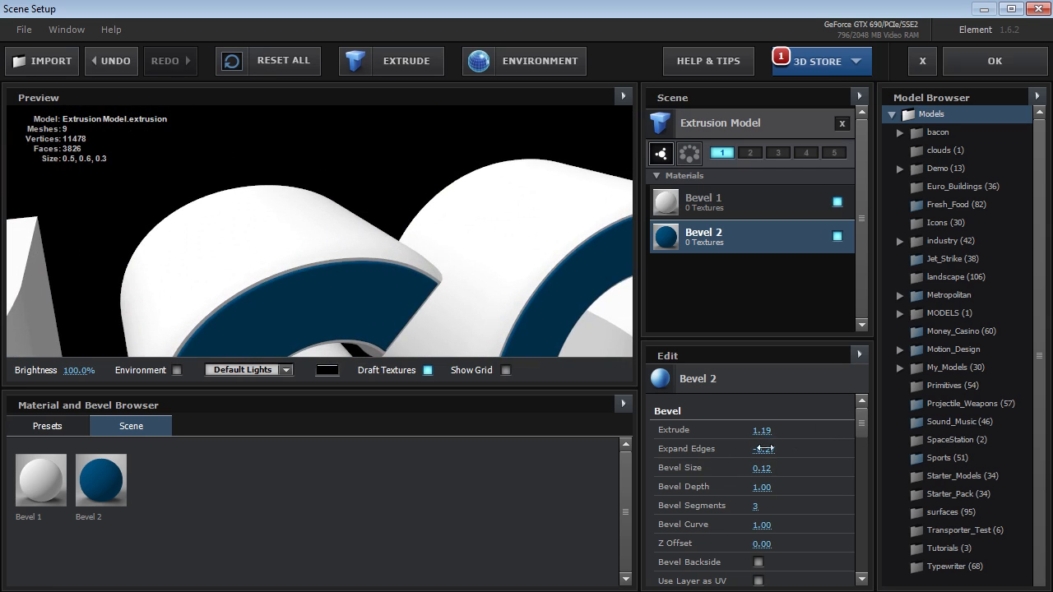
left_click_drag(765, 449, 761, 449)
left_click_drag(435, 239, 410, 227)
left_click_drag(763, 449, 760, 449)
scroll(367, 146, "down", 5)
left_click_drag(346, 179, 327, 236)
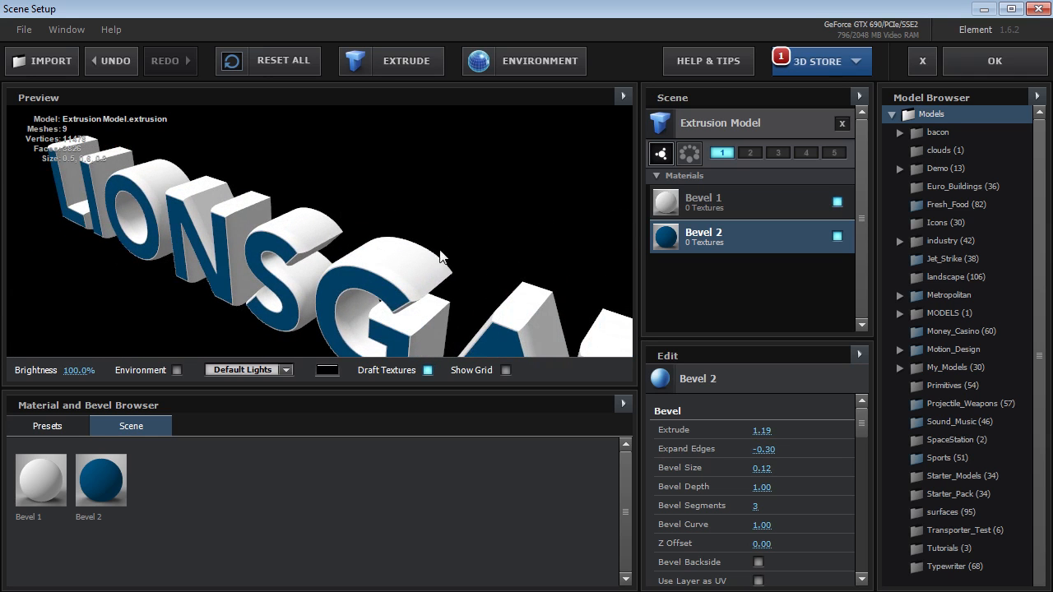
left_click_drag(442, 266, 391, 269)
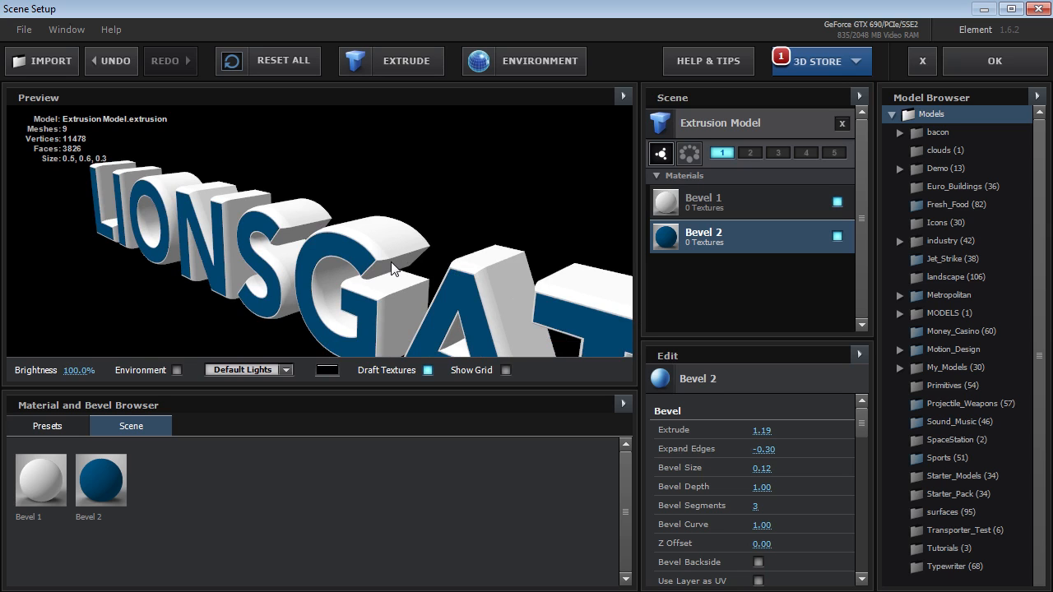
Apply the Paint material preset to Bevel 2 and the Chrome material preset to Bevel 1
left_click(49, 426)
scroll(594, 512, "down", 2)
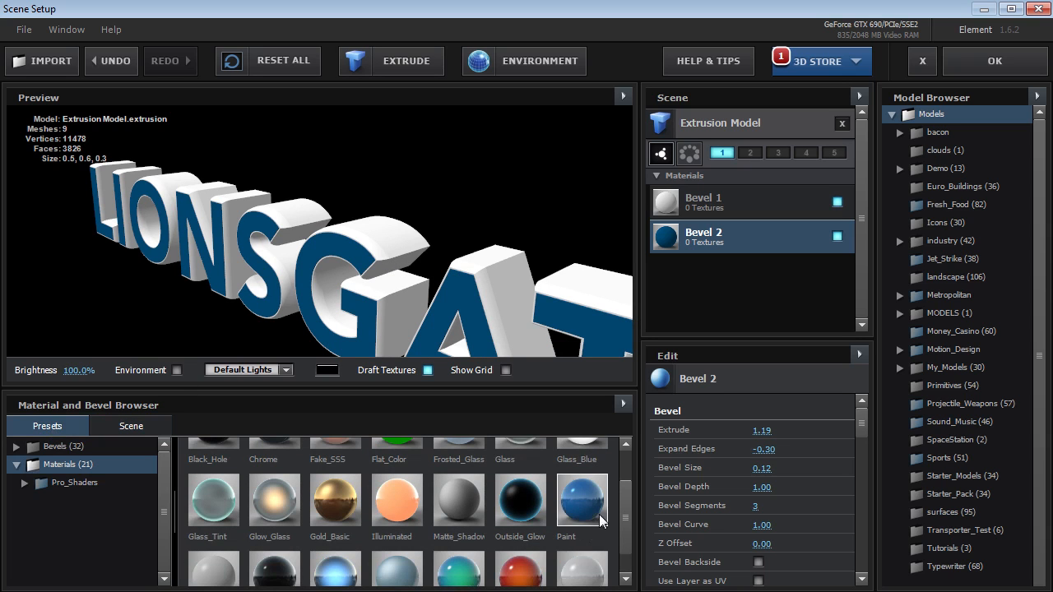
left_click_drag(584, 505, 720, 238)
left_click_drag(589, 354, 475, 231)
scroll(627, 495, "up", 1)
left_click_drag(292, 471, 705, 200)
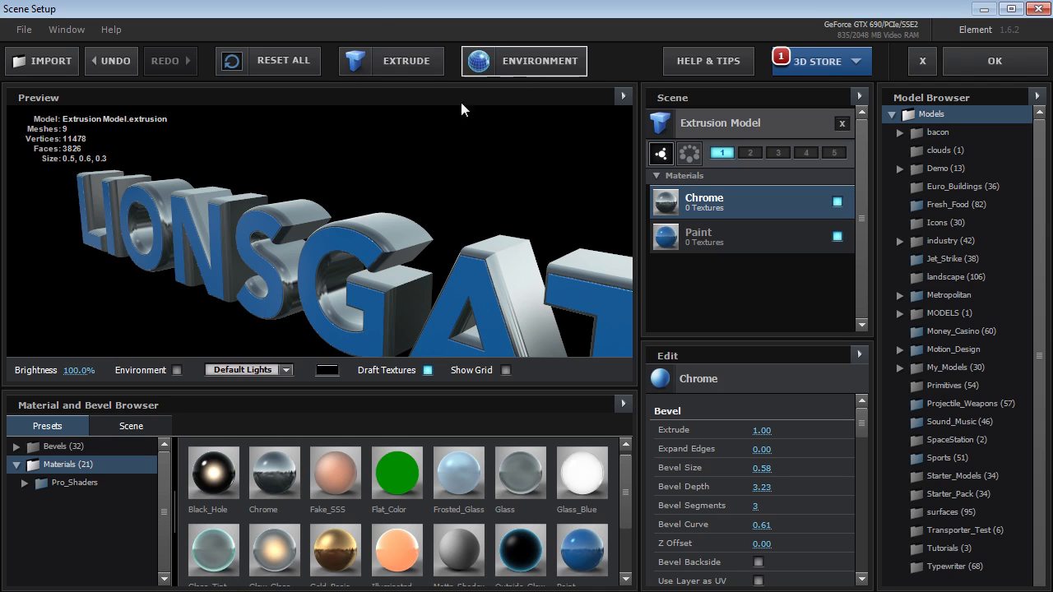
Load the Shop preset as the scene's environment map, keeping the letters in view
left_click(508, 68)
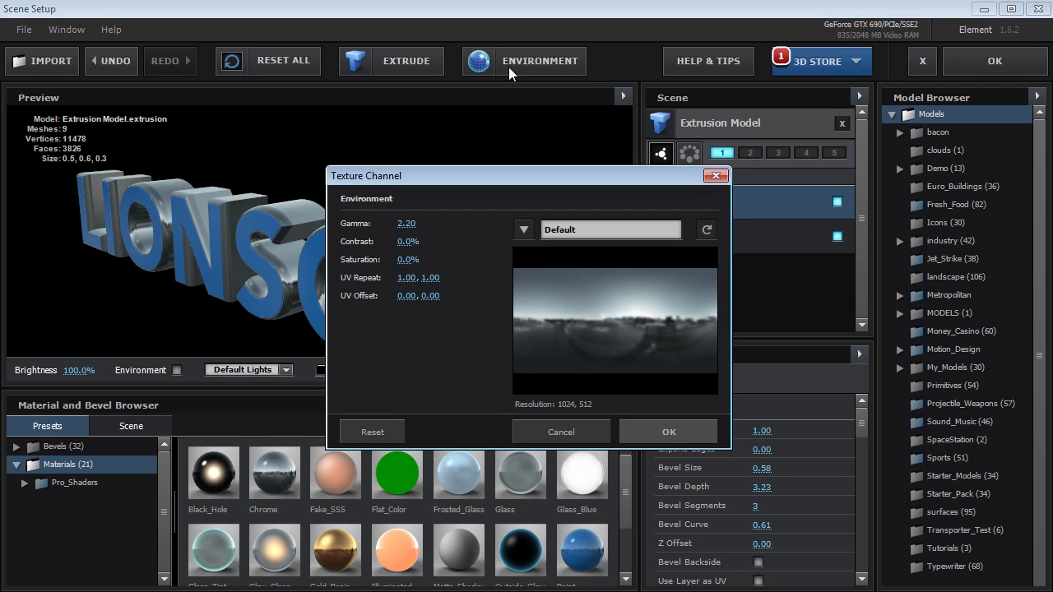
left_click(522, 229)
left_click(556, 392)
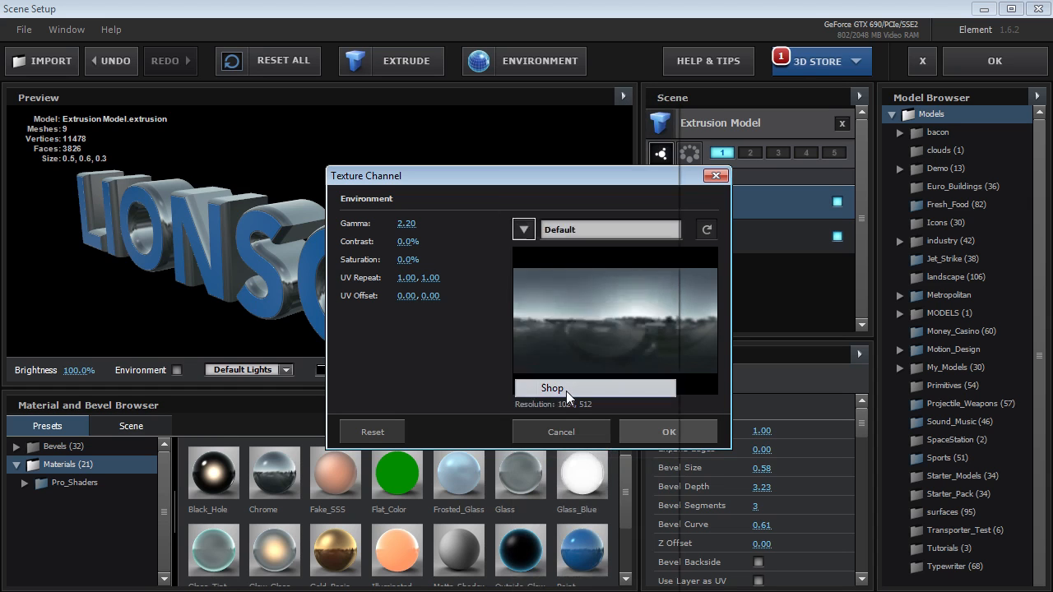
left_click_drag(438, 178, 630, 263)
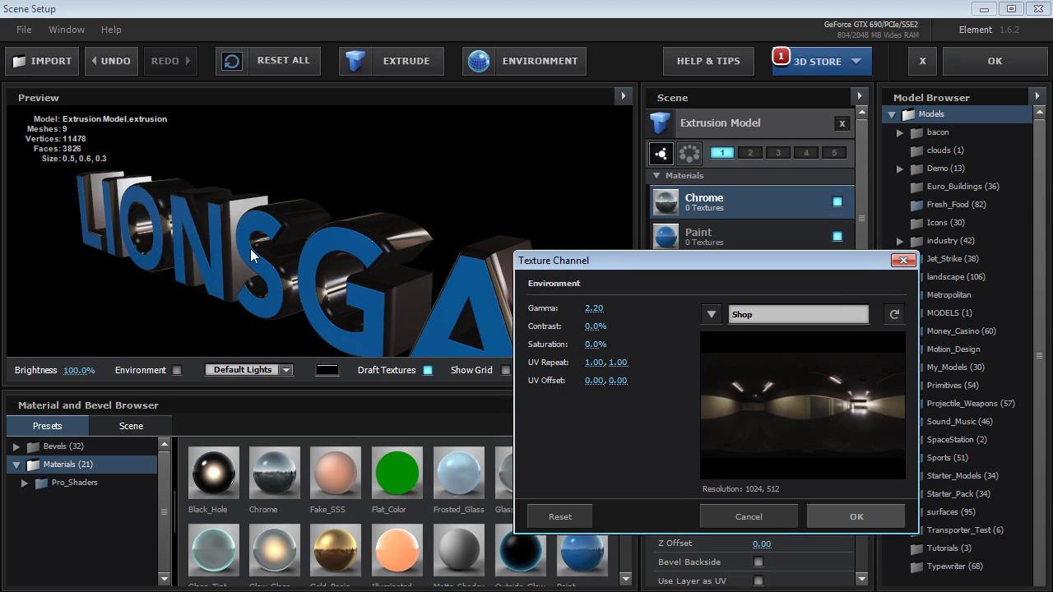
Adjust the environment map to Saturation -100%, Gamma about 2.18 and horizontal UV Repeat 3, and apply the settings
left_click_drag(595, 344, 429, 339)
left_click_drag(583, 265, 561, 232)
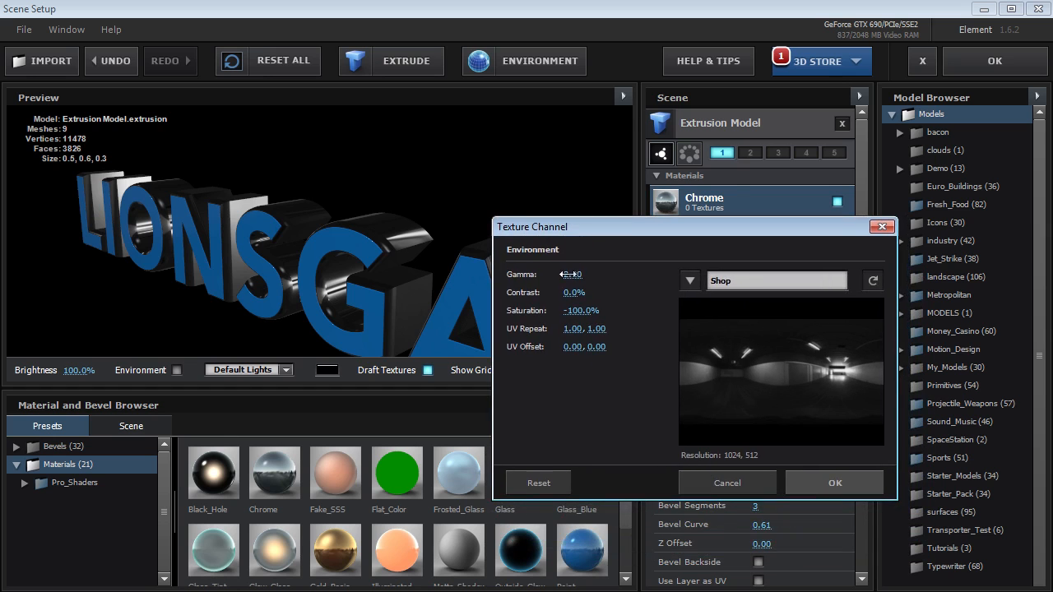
left_click_drag(578, 274, 588, 277)
left_click(563, 329)
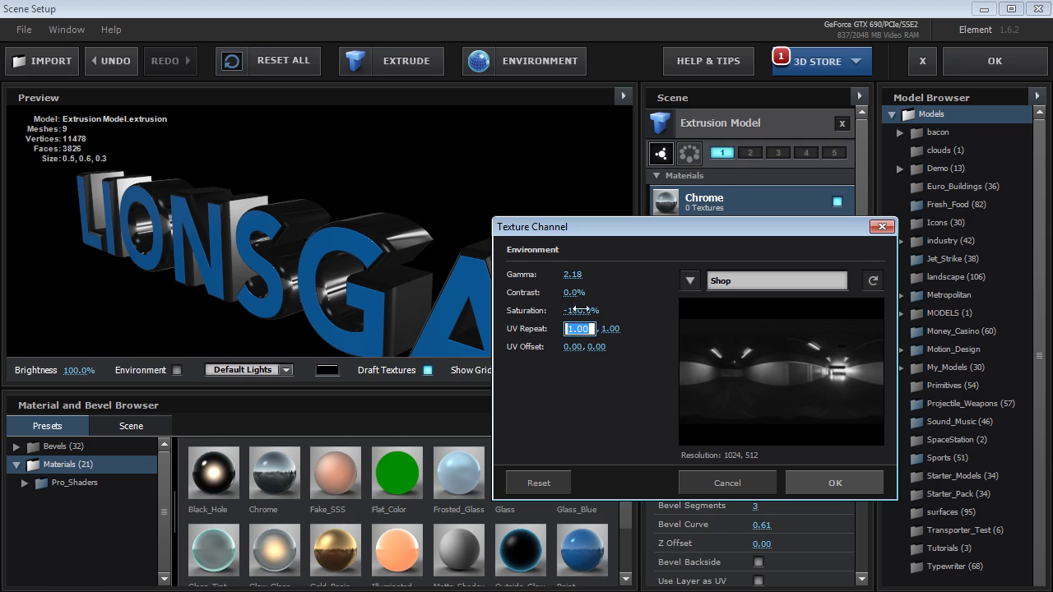
type("3")
key("Return")
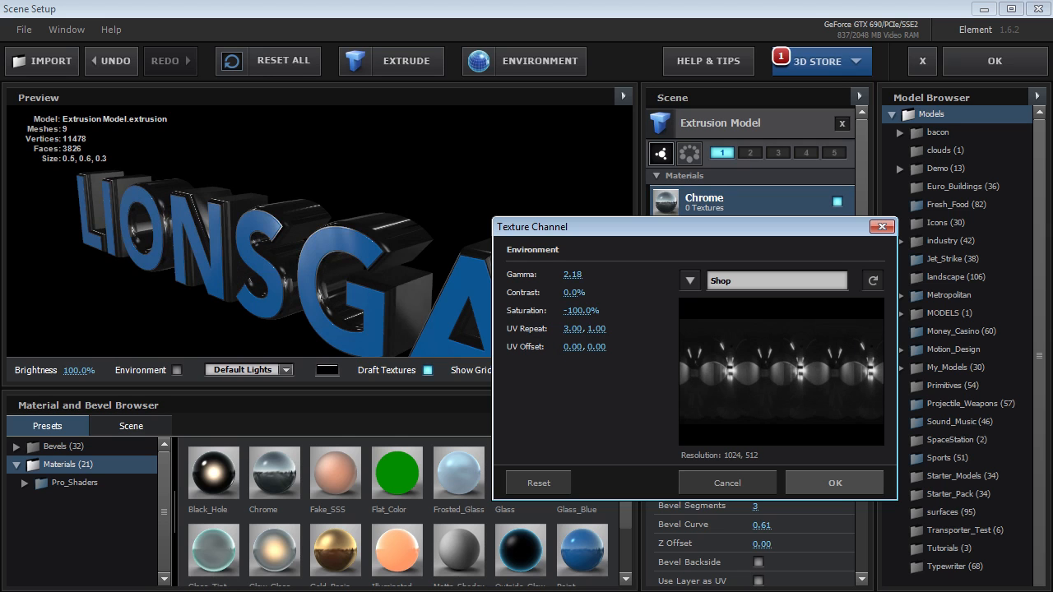
left_click(823, 485)
mouse_move(251, 263)
left_mouse_down()
mouse_move(302, 251)
mouse_move(303, 266)
mouse_move(361, 282)
mouse_move(278, 276)
mouse_move(361, 290)
mouse_move(429, 283)
mouse_move(362, 281)
mouse_move(306, 259)
mouse_move(229, 252)
mouse_move(255, 279)
mouse_move(285, 271)
mouse_move(191, 291)
mouse_move(282, 268)
mouse_move(257, 288)
mouse_move(430, 261)
mouse_move(387, 227)
mouse_move(394, 264)
left_mouse_up()
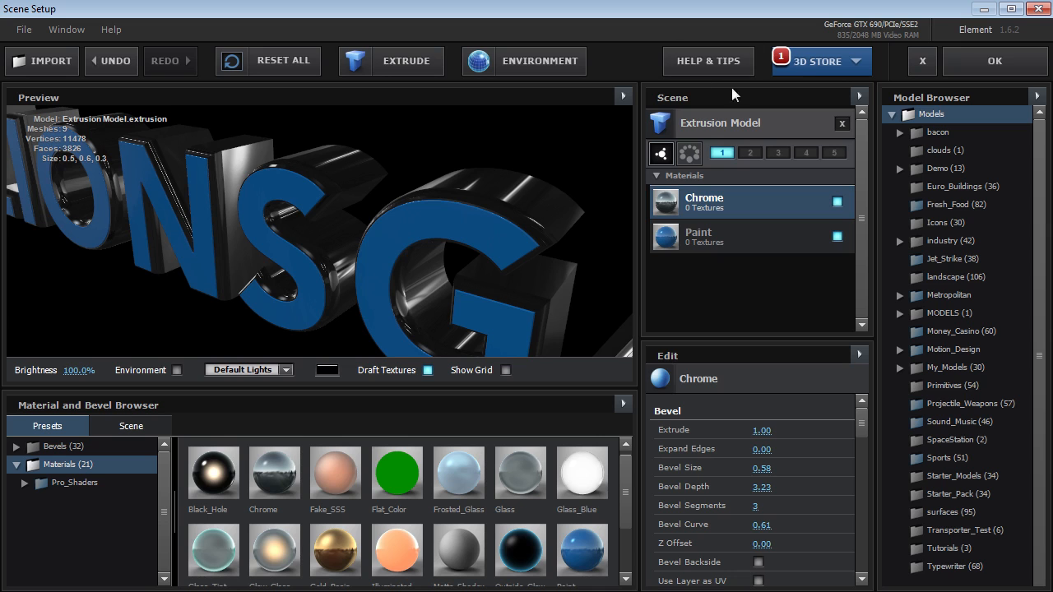
Set the extrusion model's Bevel Copies to 3
left_click(745, 125)
left_click(798, 454)
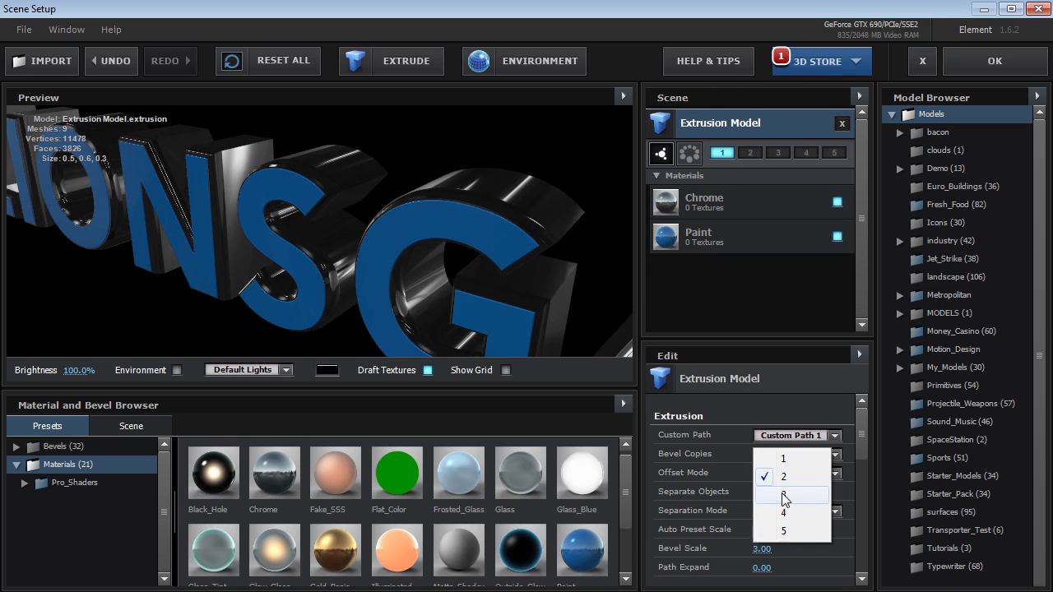
left_click(789, 495)
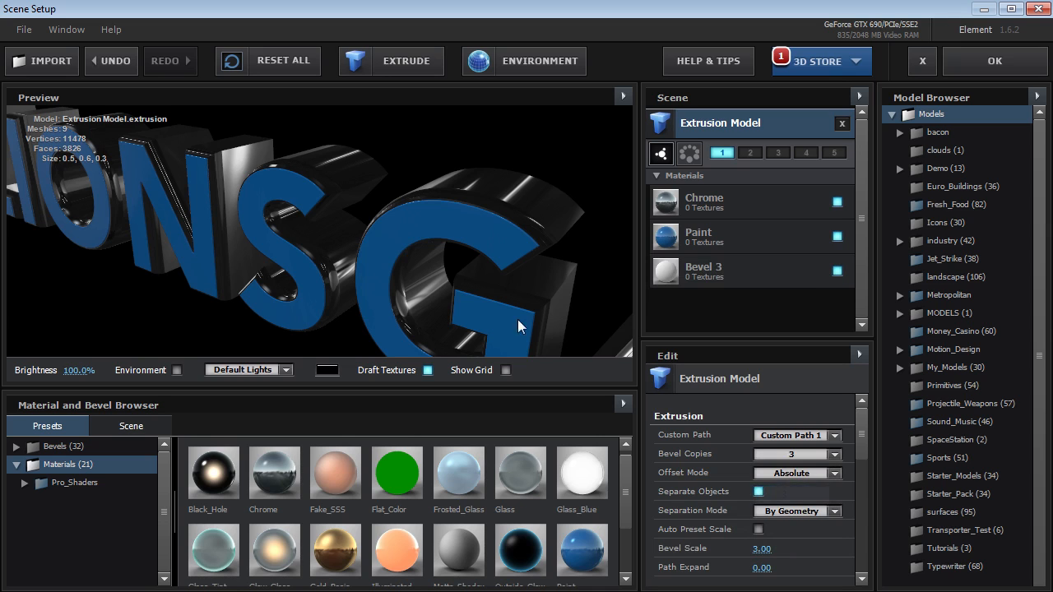
Set Bevel 3's Extrude to about 0.92 and its Expand Edges to about 0.32
left_click(733, 279)
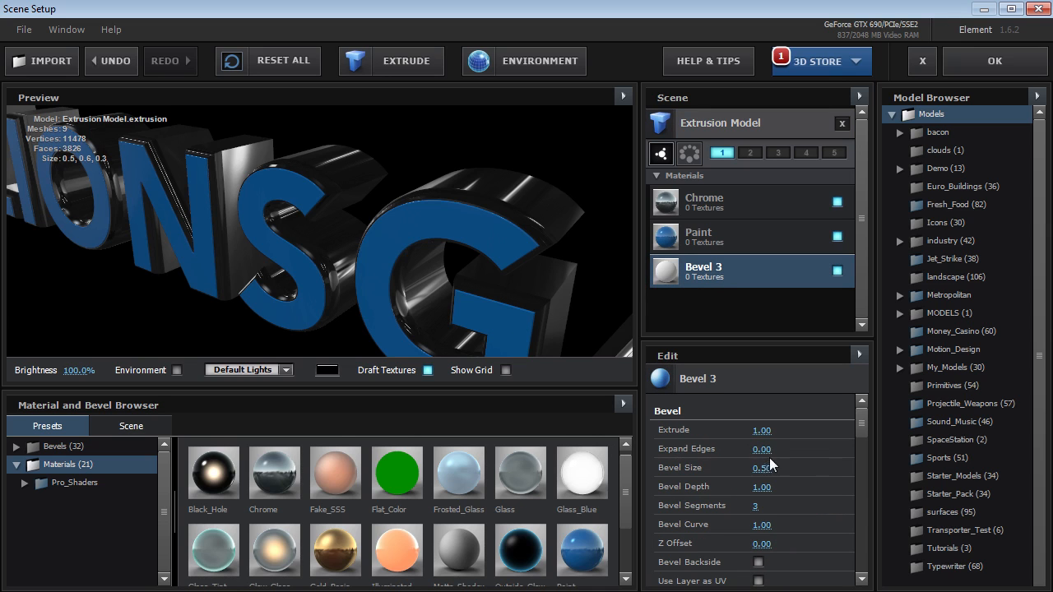
mouse_move(765, 450)
left_mouse_down()
mouse_move(775, 450)
mouse_move(756, 433)
left_mouse_up()
left_click_drag(444, 215, 431, 221)
scroll(434, 246, "up", 5)
left_click_drag(437, 258, 238, 206)
scroll(340, 255, "down", 3)
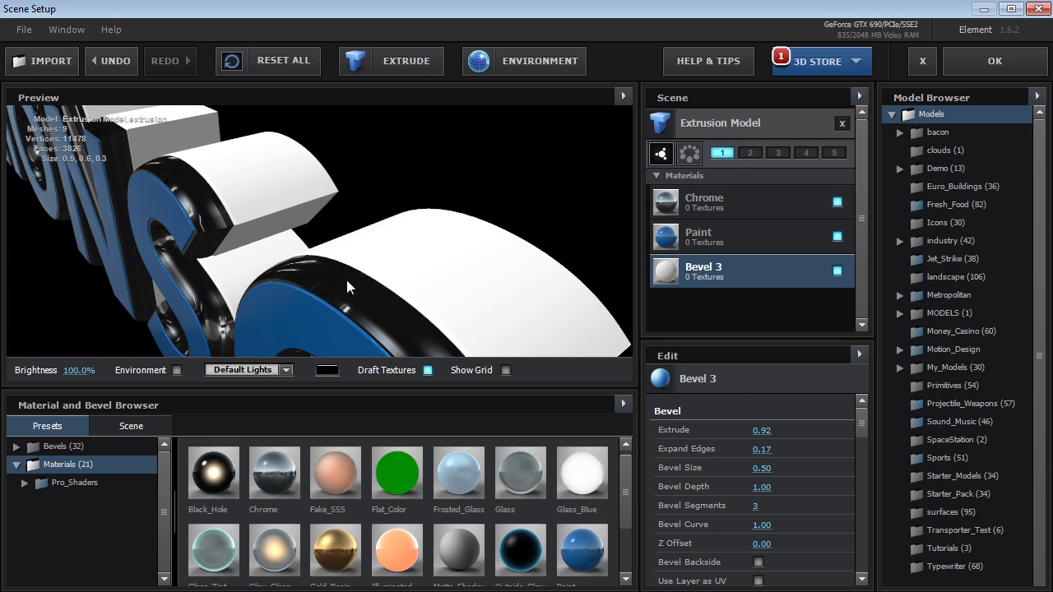
mouse_move(342, 284)
left_mouse_down()
mouse_move(361, 269)
mouse_move(312, 272)
mouse_move(332, 273)
left_mouse_up()
left_click_drag(763, 449, 775, 447)
left_click_drag(314, 308, 515, 369)
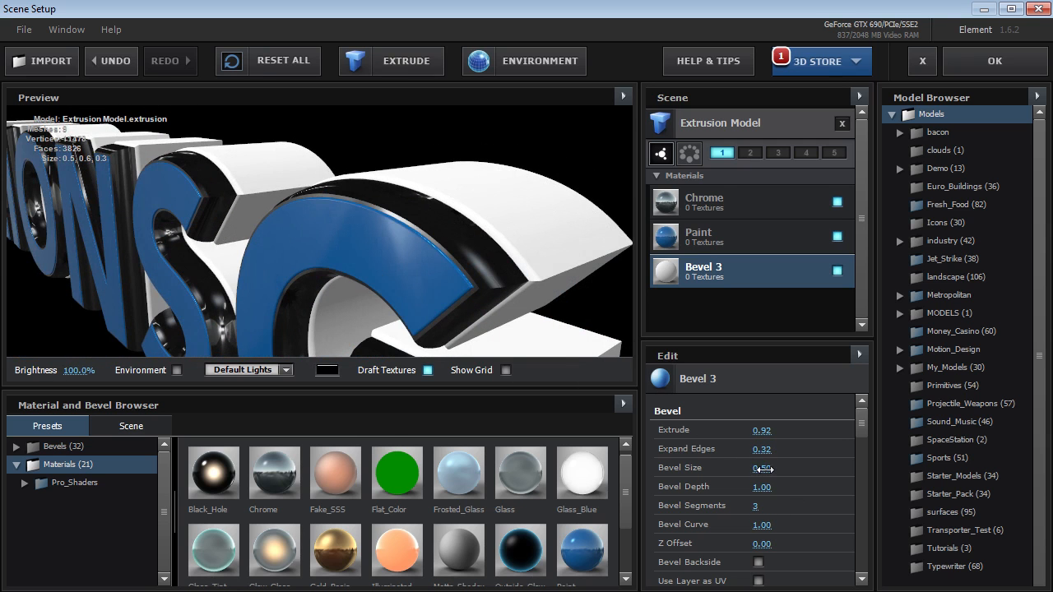
Set Bevel 3's Bevel Size to about 0.68 and inspect the letters from several angles
left_click_drag(767, 469, 774, 466)
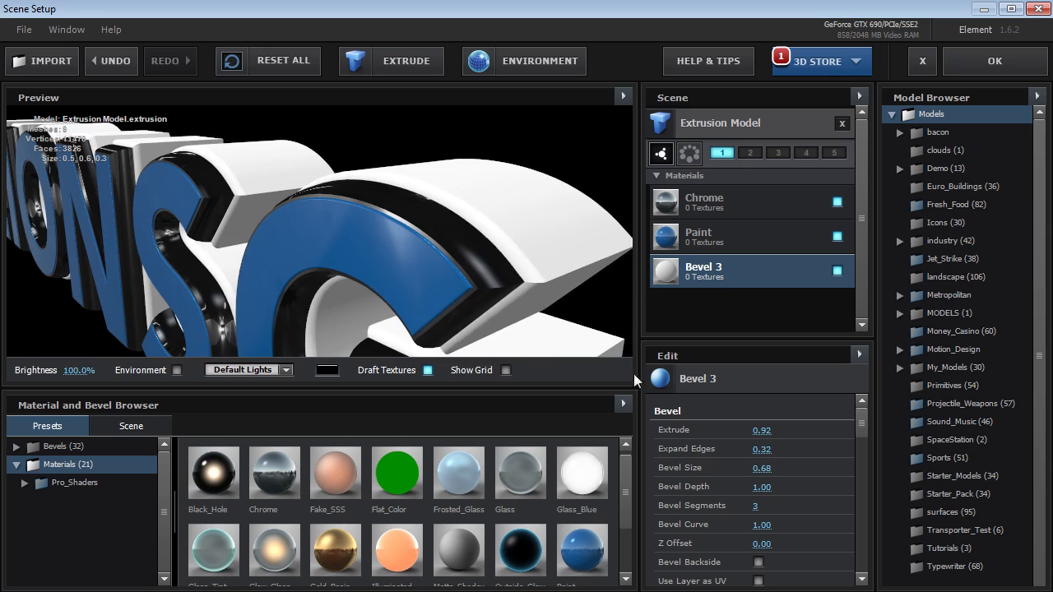
left_click_drag(527, 315, 431, 295)
scroll(433, 292, "down", 3)
scroll(352, 277, "down", 4)
mouse_move(352, 277)
left_mouse_down()
mouse_move(369, 268)
mouse_move(360, 261)
left_mouse_up()
left_click_drag(433, 222, 438, 272)
Apply the Chrome material preset to Bevel 3 and set its Expand Edges to about 0.20
left_click_drag(274, 473, 728, 270)
left_click_drag(355, 272, 316, 249)
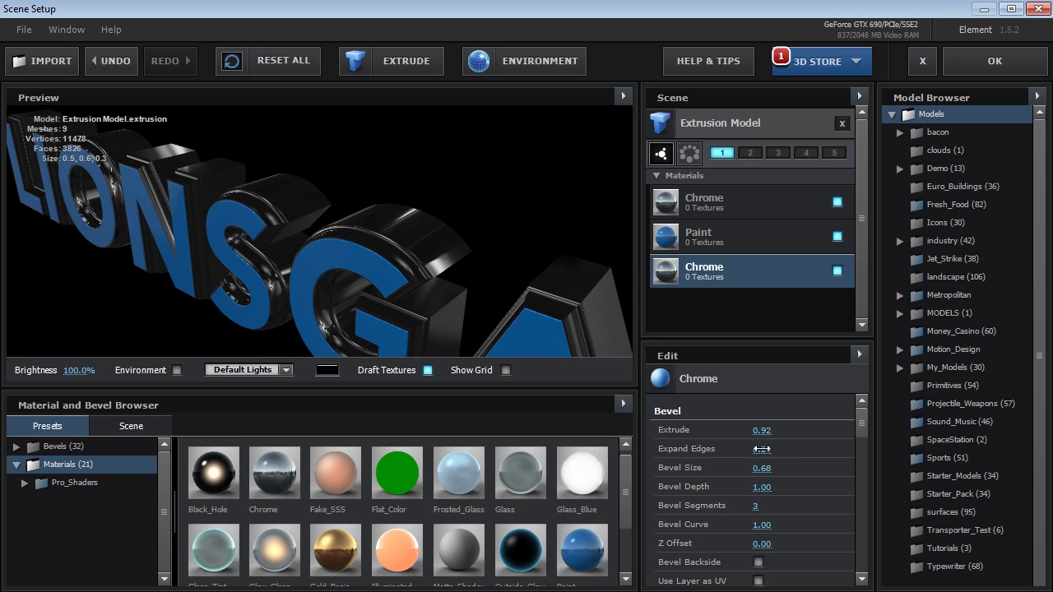
left_click_drag(391, 274, 480, 270)
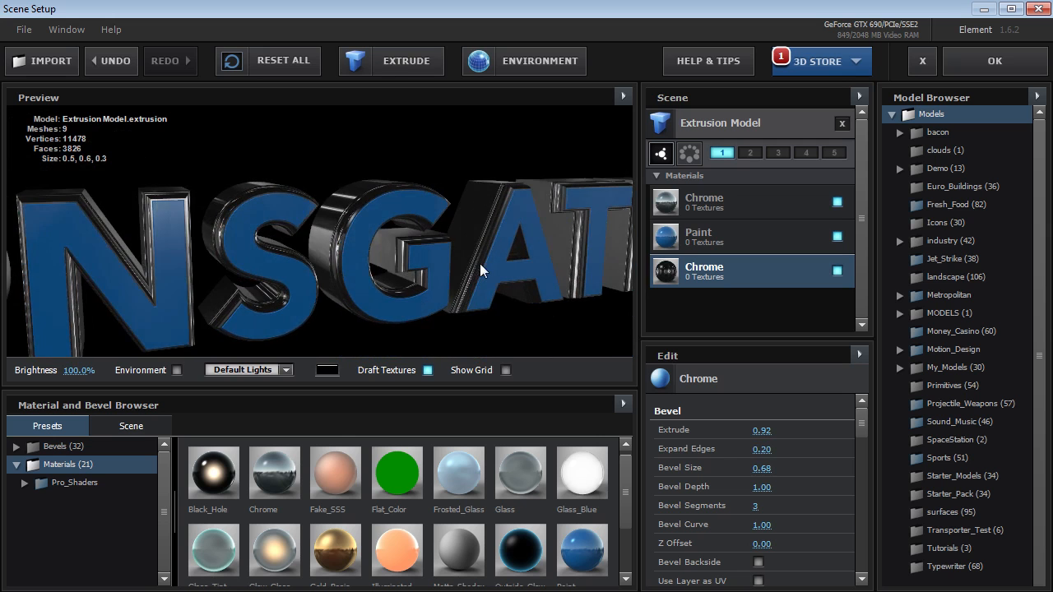
left_click_drag(354, 263, 301, 270)
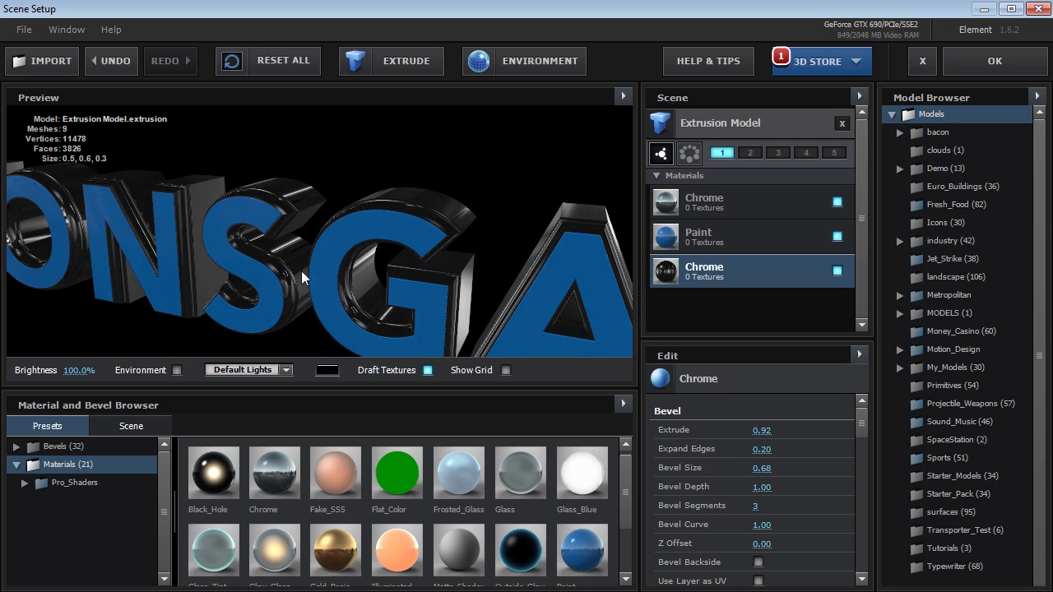
Set the extrusion model's Bevel Copies to 4
left_click(733, 125)
left_click(772, 451)
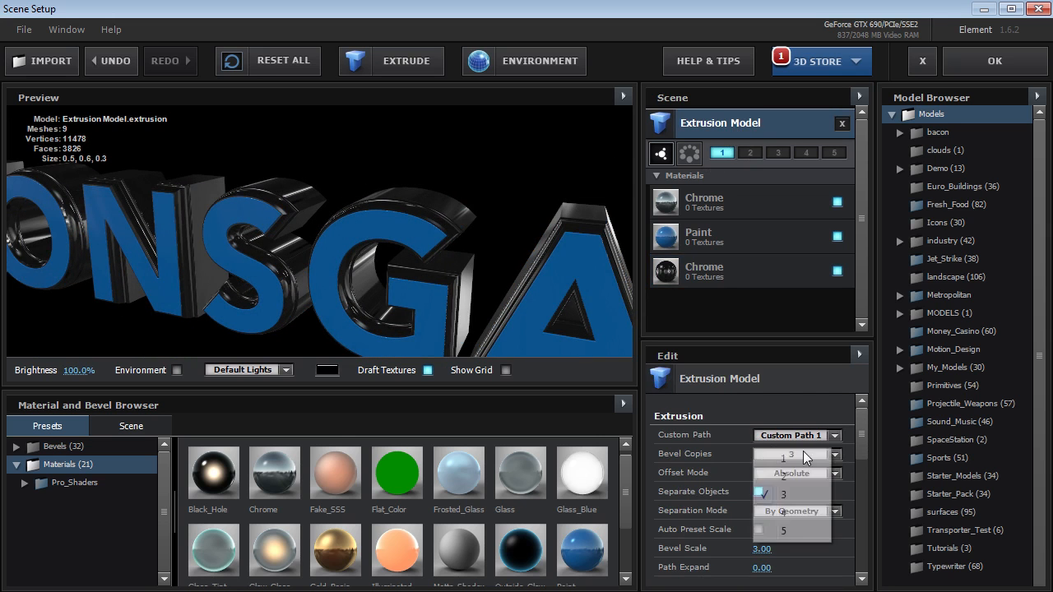
left_click(787, 524)
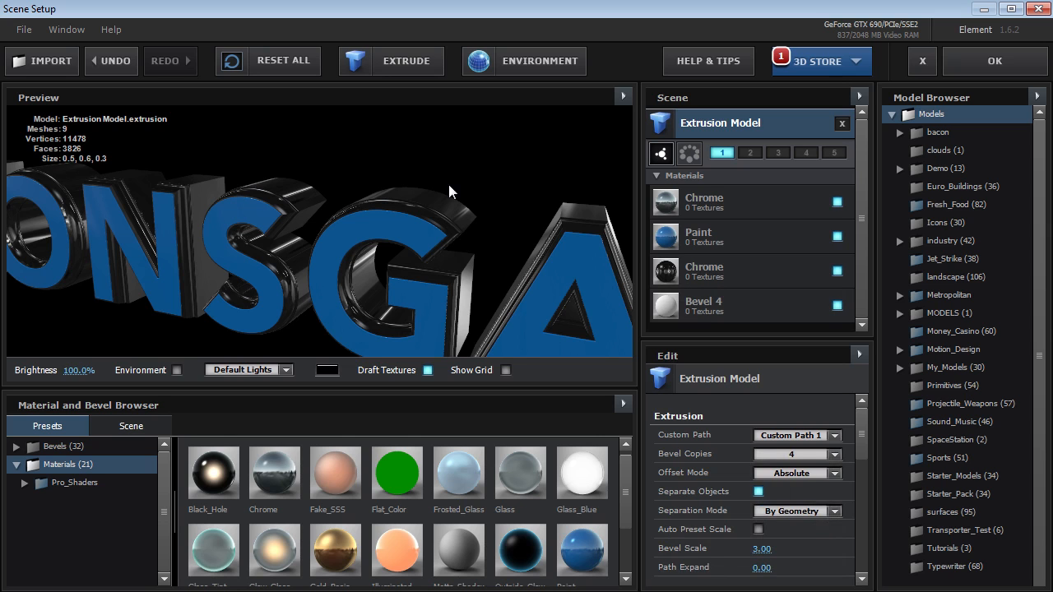
Set Bevel 4's Expand Edges to about 0.54 and its Extrude to about 0.48
left_click(732, 301)
left_click_drag(410, 199, 407, 206)
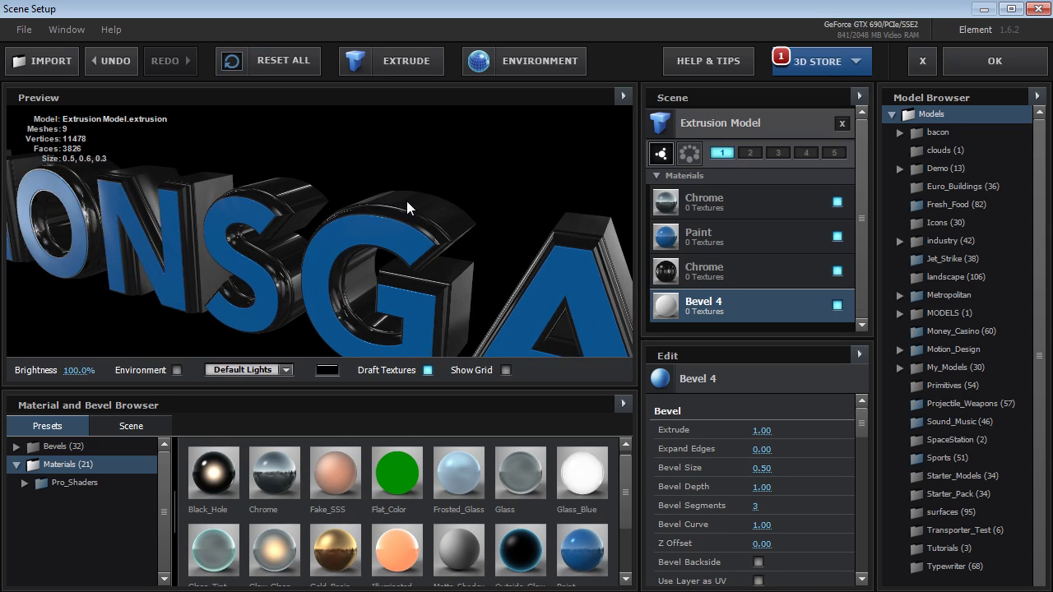
left_click_drag(775, 447, 802, 442)
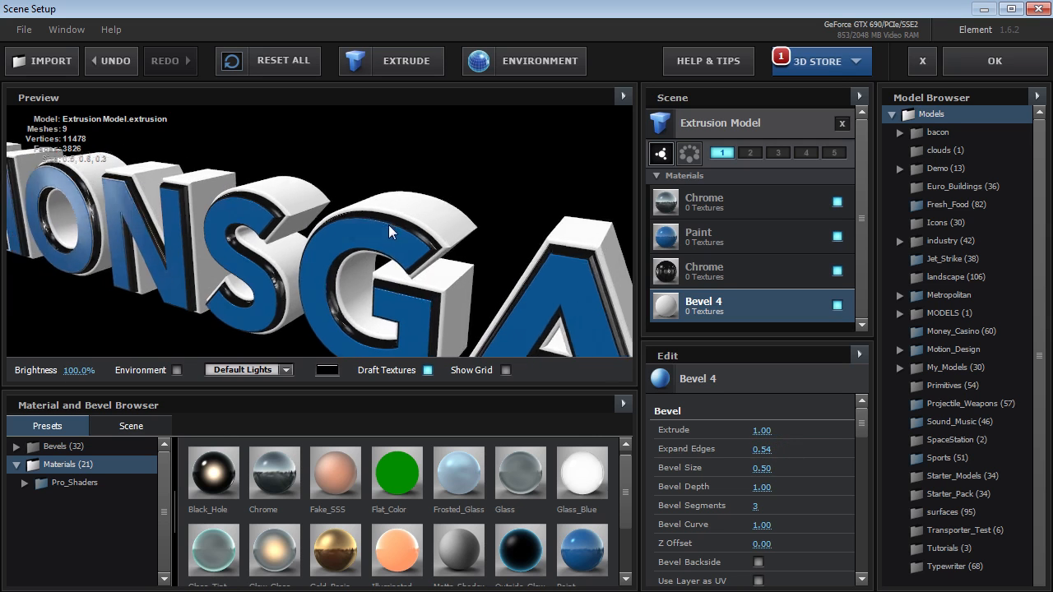
left_click_drag(389, 226, 401, 250)
left_click_drag(757, 434, 726, 437)
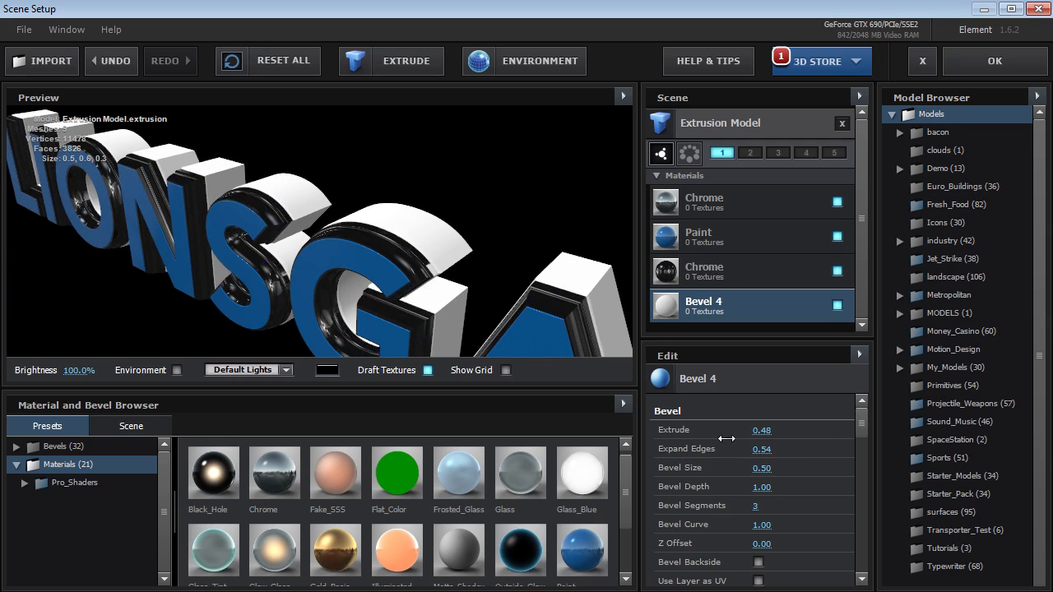
left_click_drag(432, 272, 324, 286)
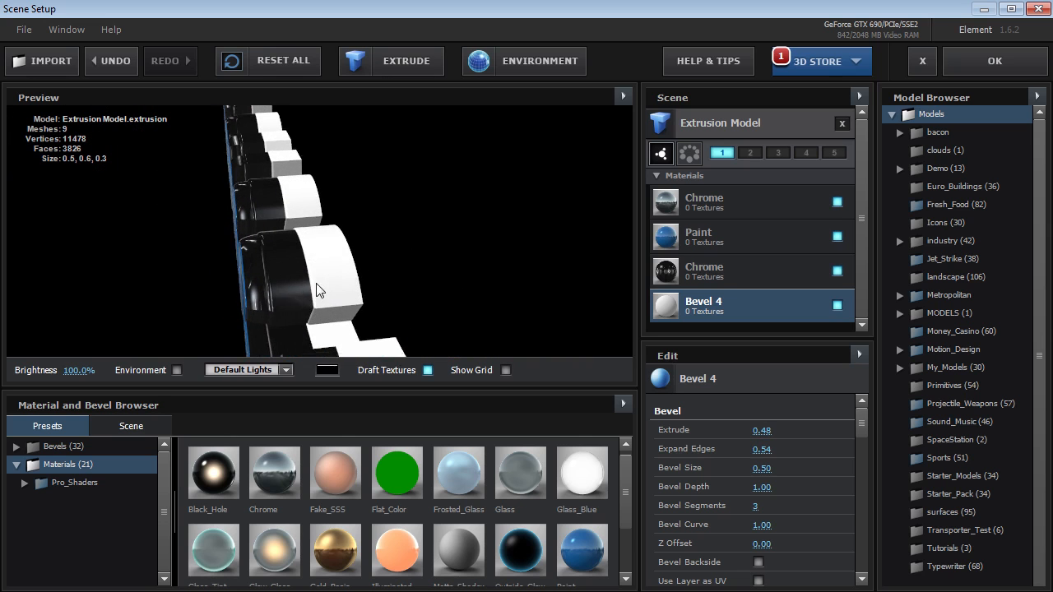
Set Bevel 4's Bevel Size to about 1.08 and enable its Bevel Backside option
scroll(860, 428, "down", 1)
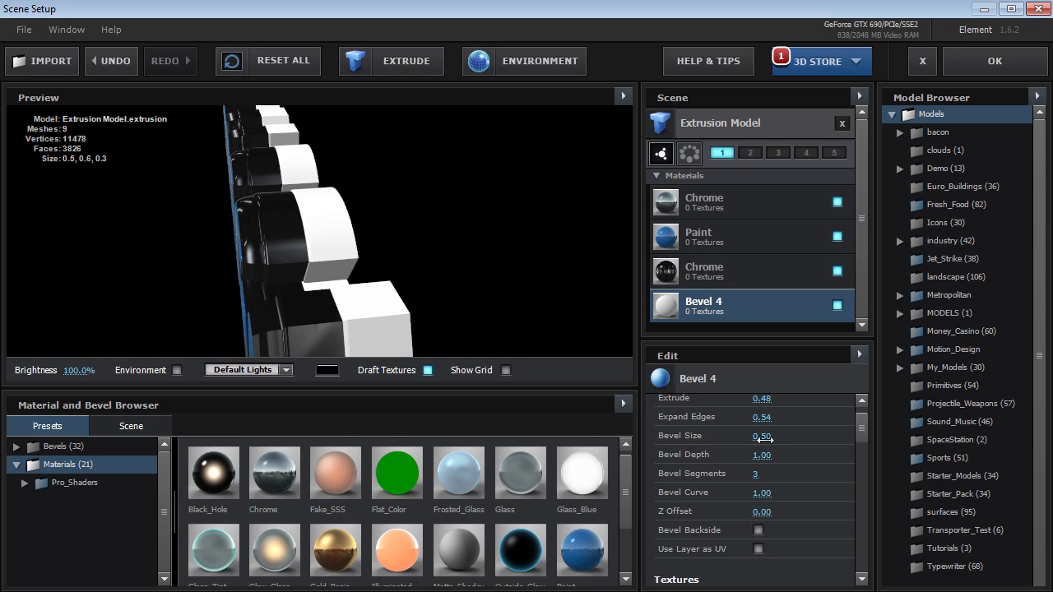
left_click_drag(763, 436, 799, 431)
left_click_drag(356, 302, 320, 258)
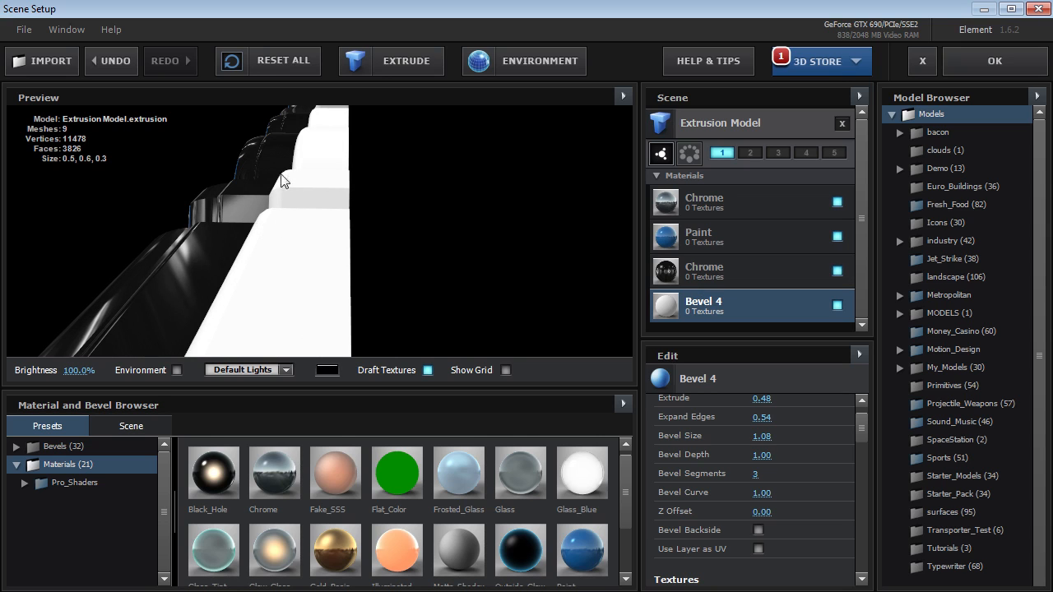
left_click(757, 530)
left_click_drag(319, 274, 454, 268)
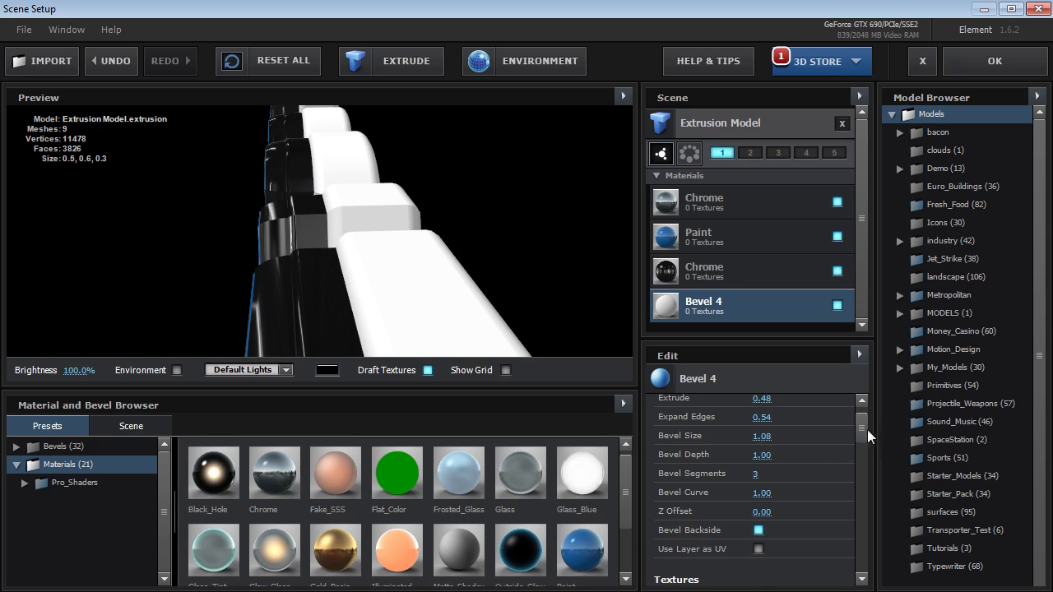
Set Bevel 4's Extrude to about 0.33, with Expand Edges and Bevel Size both at about 0.53
scroll(867, 429, "up", 1)
left_click_drag(761, 425, 724, 470)
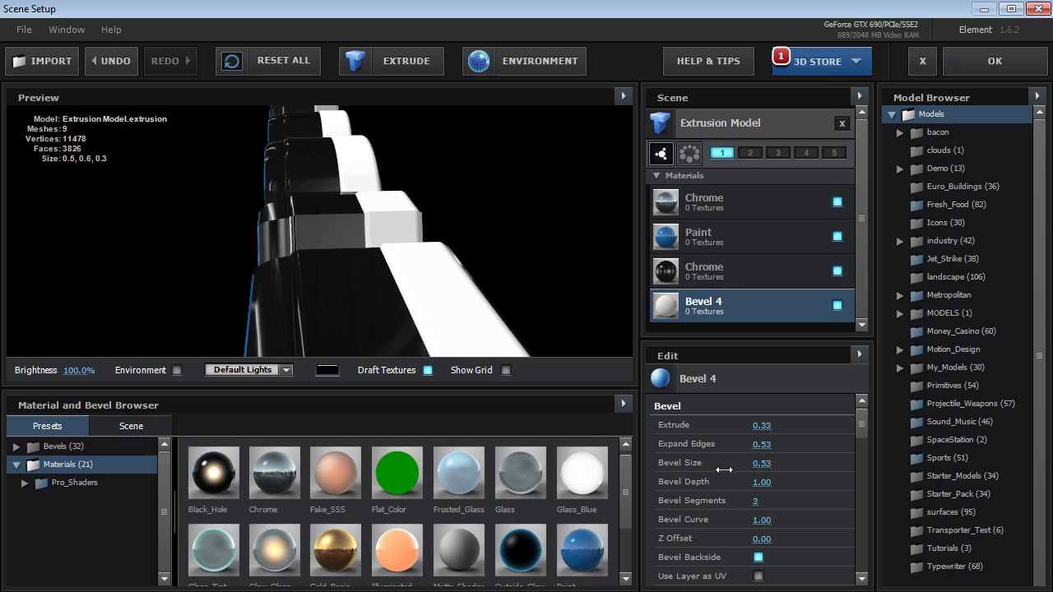
Set Bevel 4's Extrude to about 0.38 and apply the dark Chrome preset material to it
left_click_drag(760, 426, 765, 426)
left_click_drag(486, 304, 371, 261)
left_click_drag(263, 479, 725, 306)
mouse_move(362, 227)
left_mouse_down()
mouse_move(323, 220)
mouse_move(363, 236)
left_mouse_up()
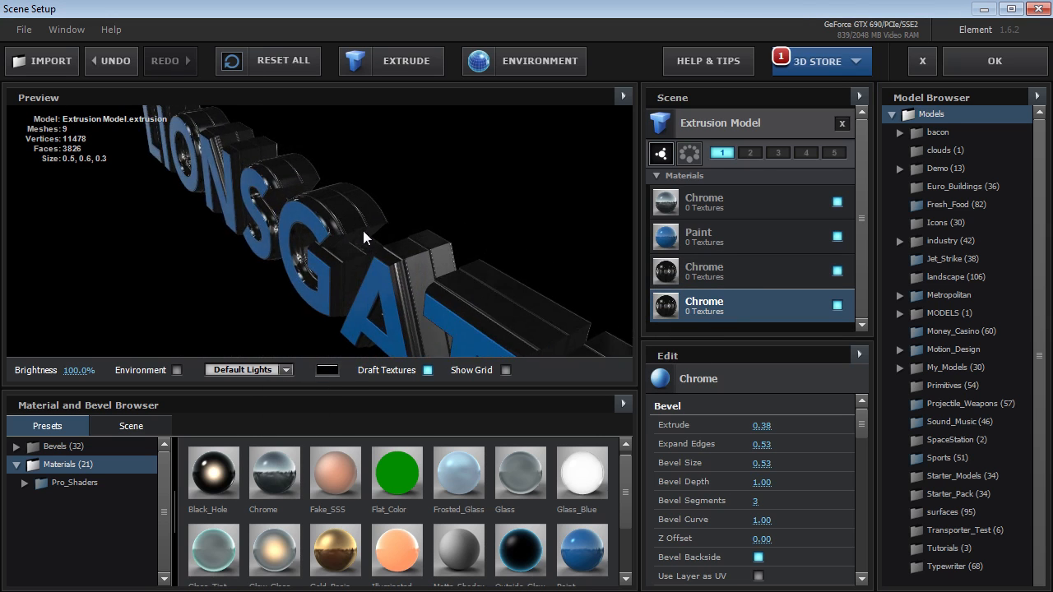
Replace the fourth bevel's material with the Paint preset and set its diffuse color to grey-blue 658194
left_click_drag(587, 556, 709, 305)
left_click_drag(442, 269, 545, 278)
left_click_drag(861, 424, 861, 485)
left_click(772, 430)
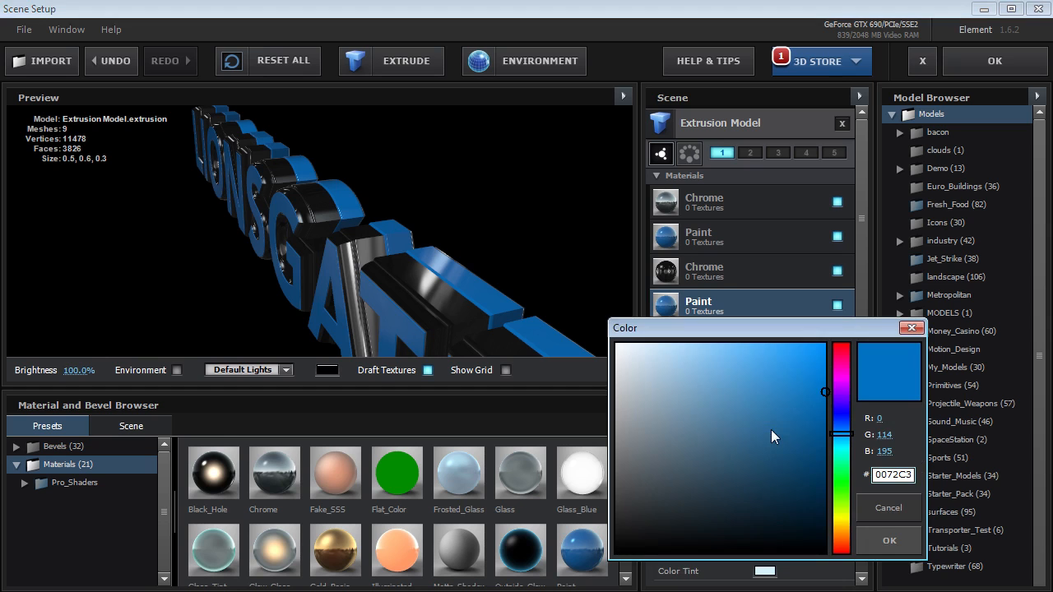
left_click_drag(780, 430, 681, 430)
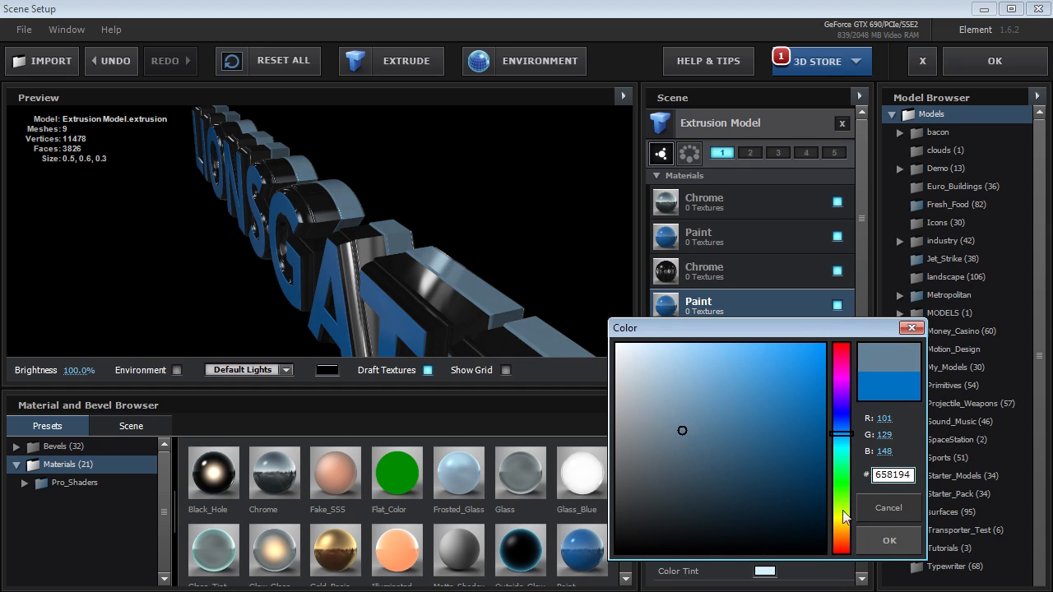
left_click(888, 540)
Set the grey-blue Paint material's reflection Intensity to about 217% and its Fresnel to about 0.64
left_click_drag(859, 479, 862, 503)
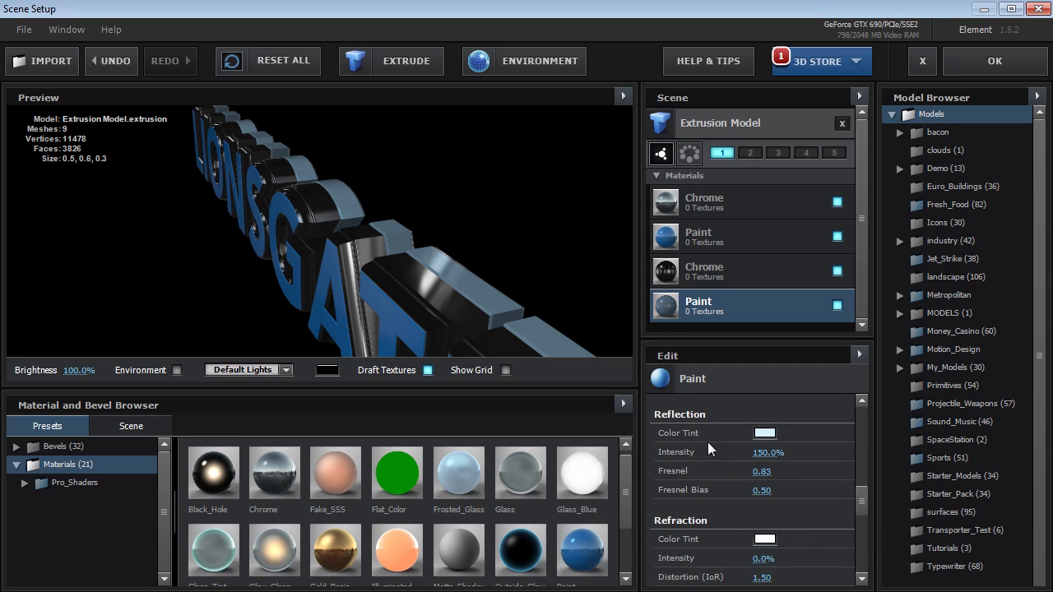
left_click_drag(786, 453, 813, 453)
left_click_drag(416, 249, 467, 240)
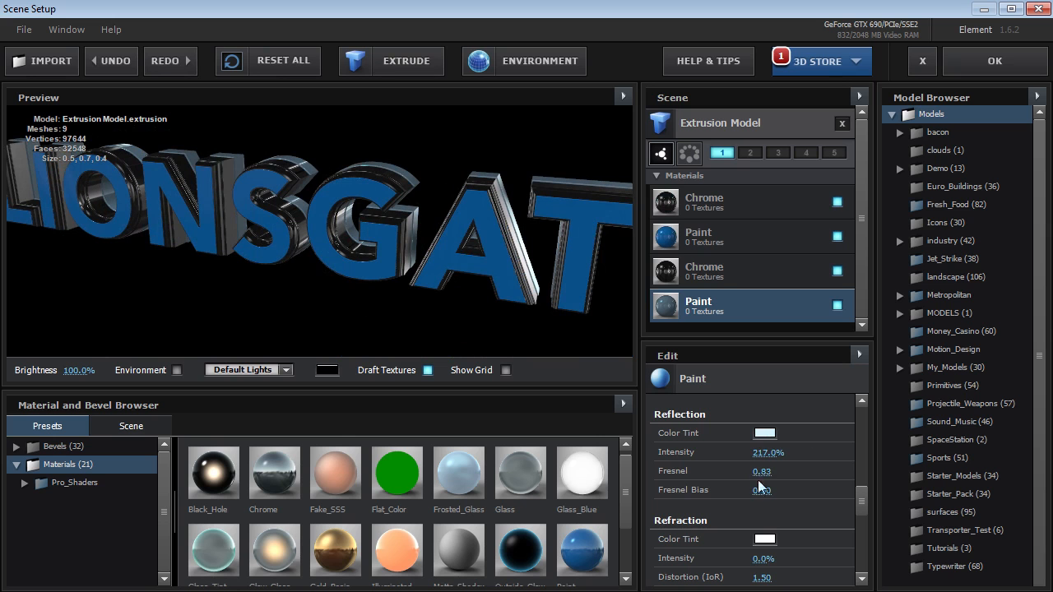
left_click_drag(760, 477, 750, 477)
mouse_move(365, 246)
left_mouse_down()
mouse_move(249, 203)
mouse_move(259, 185)
mouse_move(246, 202)
mouse_move(418, 233)
mouse_move(378, 261)
left_mouse_up()
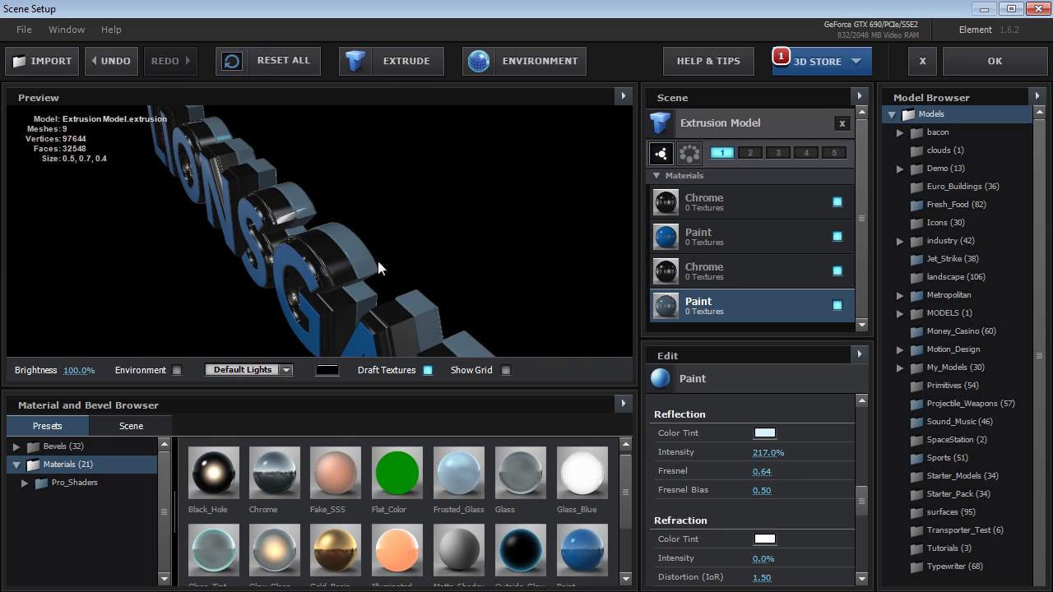
Set the extrusion model's Bevel Copies to 5
left_click(730, 130)
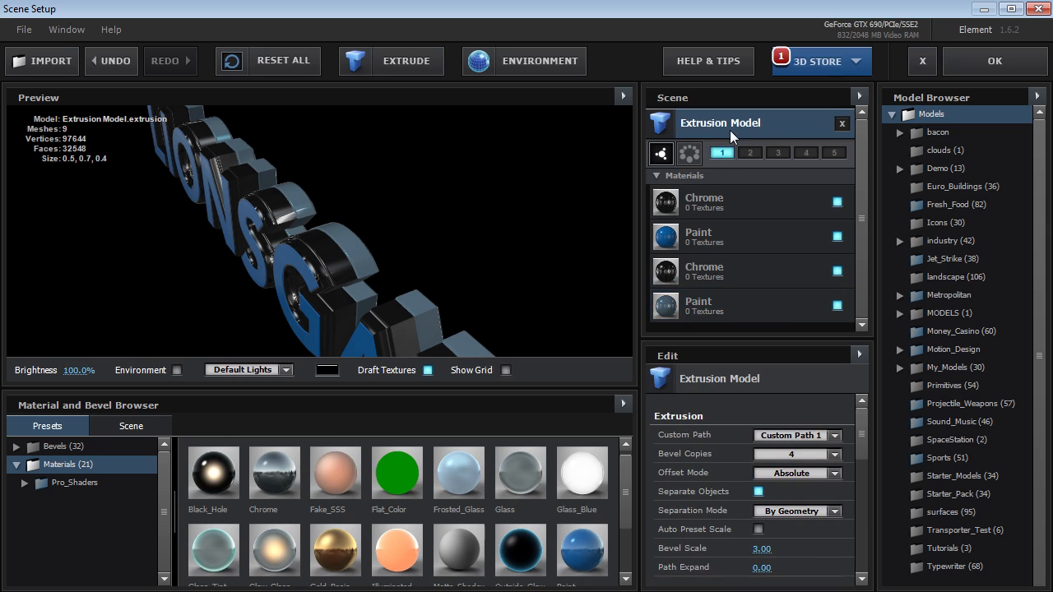
left_click(794, 453)
left_click(785, 531)
left_click_drag(864, 240, 862, 281)
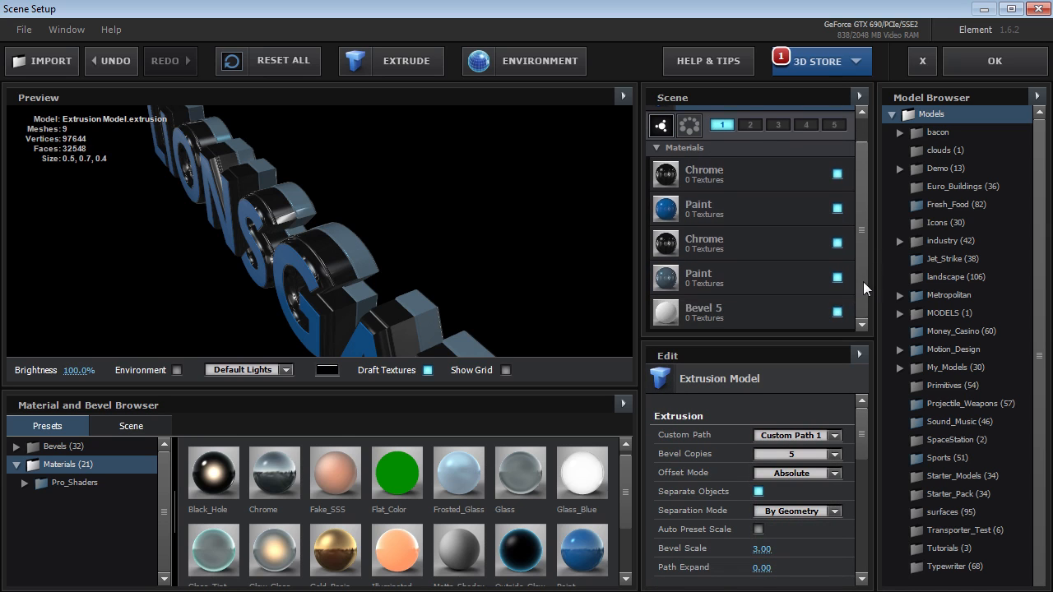
Copy the bevel settings of the grey-blue Paint bevel and paste them onto Bevel 5
left_click(727, 281)
left_click_drag(863, 498, 863, 419)
right_click(671, 420)
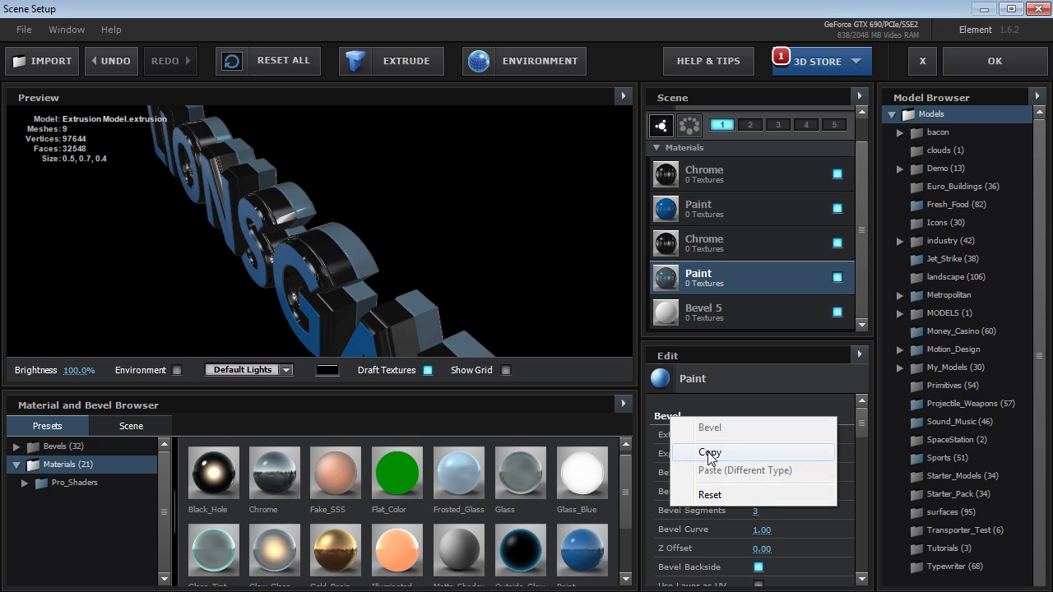
left_click(709, 452)
left_click(716, 324)
right_click(662, 415)
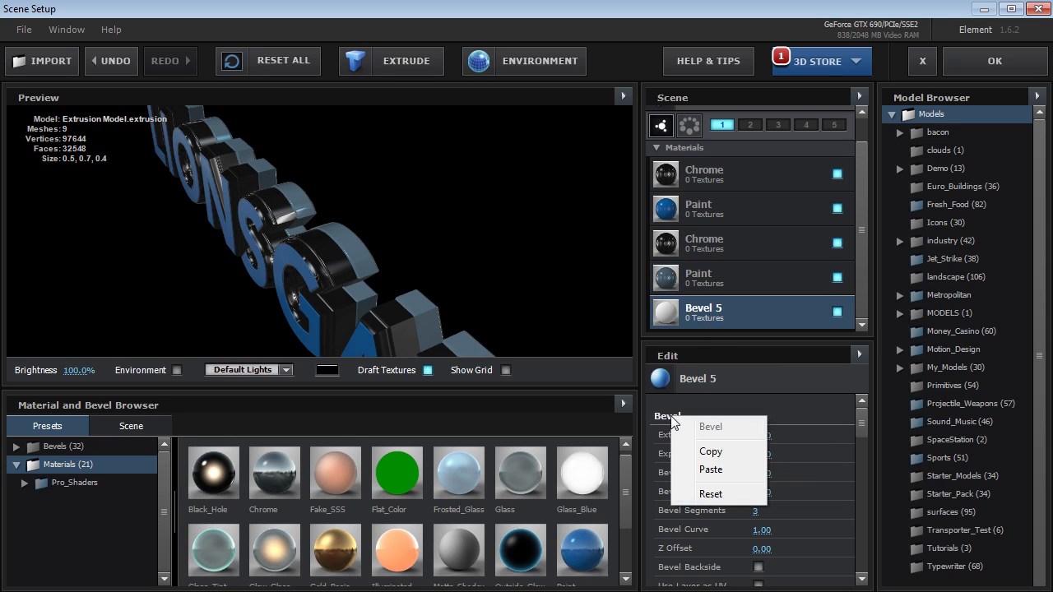
left_click(711, 471)
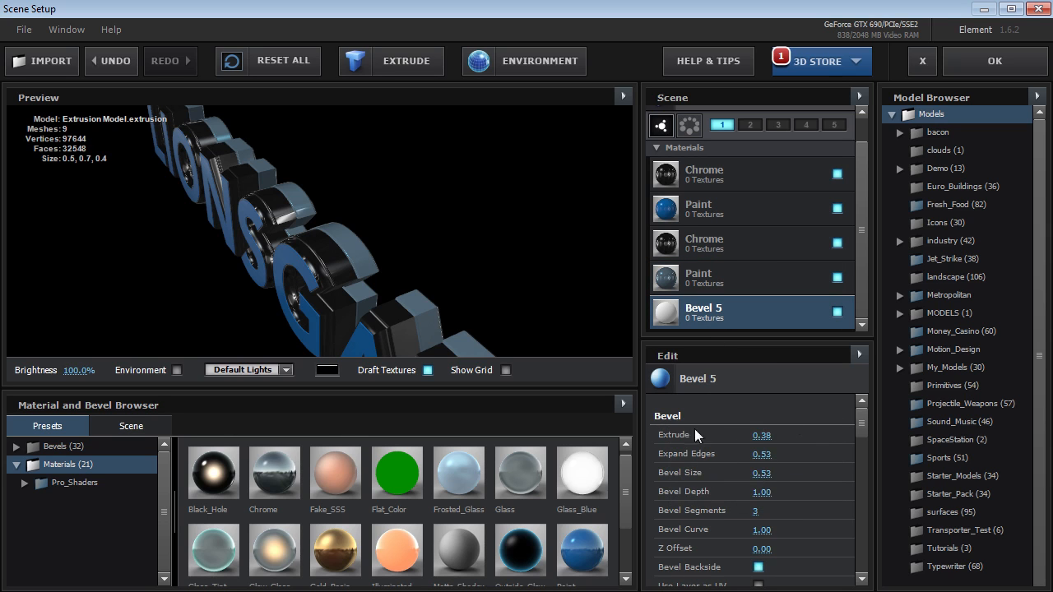
Set Bevel 5's Z Offset to about 0.44 so it sits in front of the grey-blue bevel
scroll(859, 425, "down", 2)
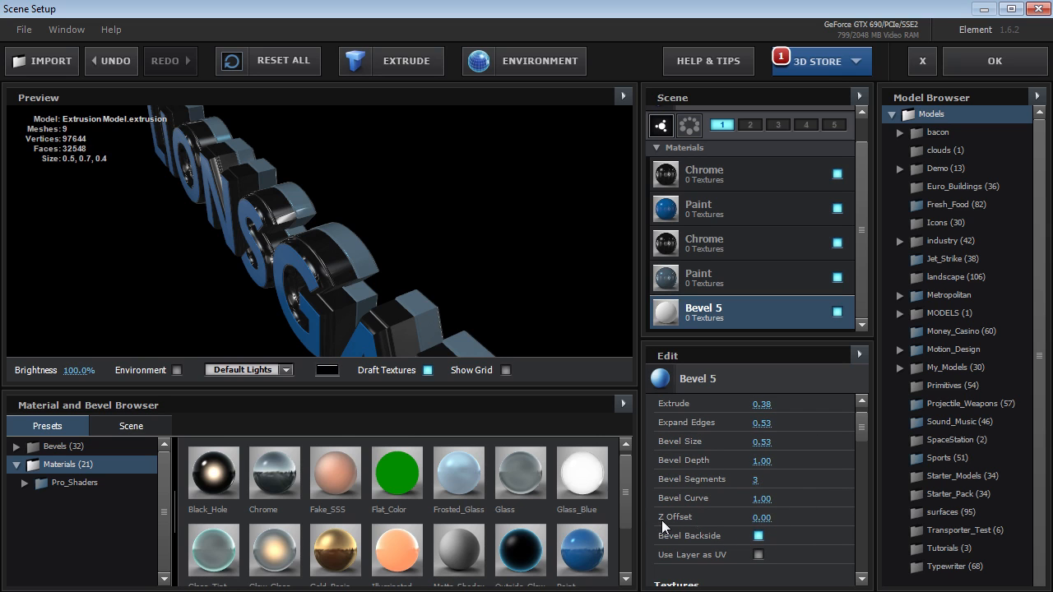
left_click_drag(757, 518, 802, 519)
left_click_drag(383, 303, 419, 290)
scroll(337, 276, "up", 3)
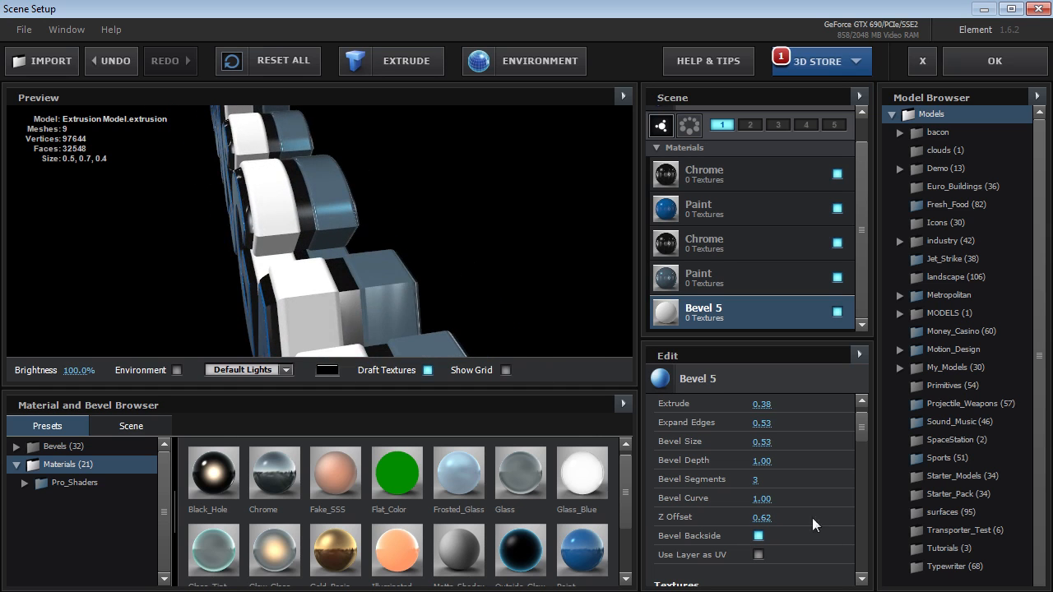
left_click_drag(761, 519, 753, 520)
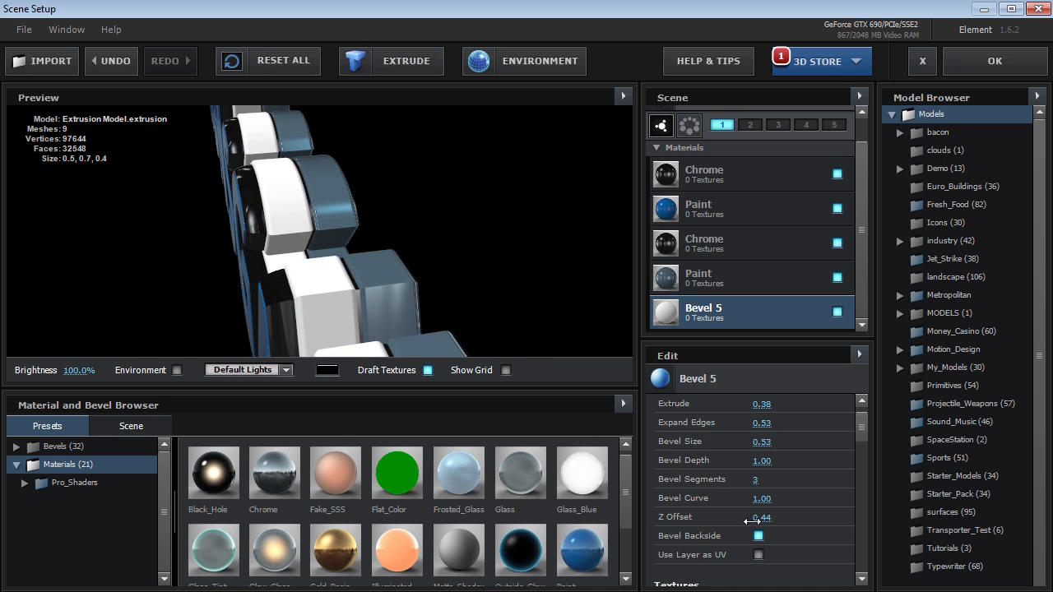
left_click_drag(364, 322, 400, 321)
left_click_drag(354, 209, 361, 279)
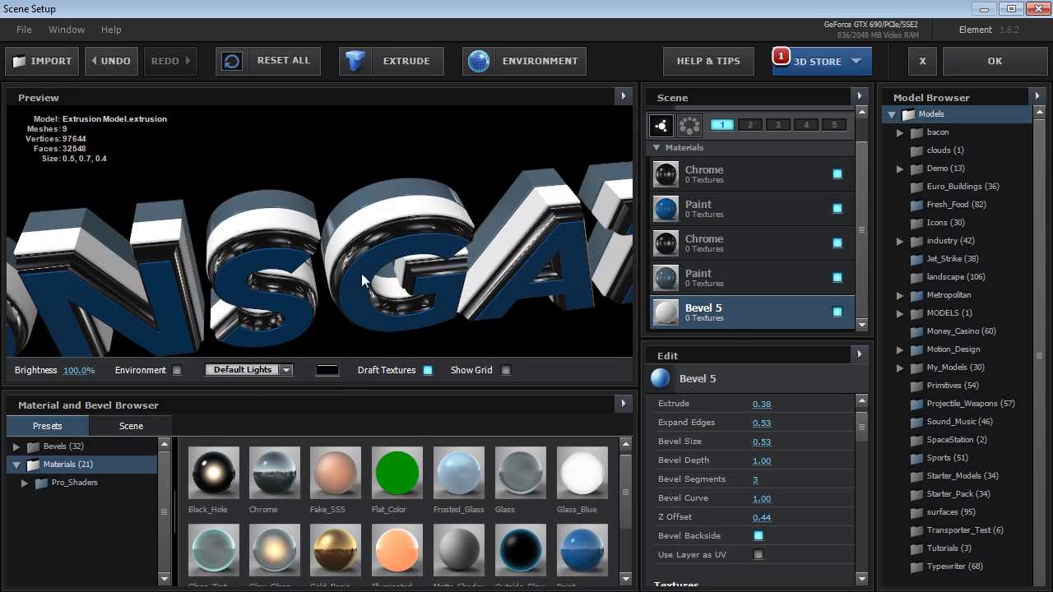
Apply the scene's grey-blue Paint material to Bevel 5 and rename that material Side Bevel
left_click(141, 431)
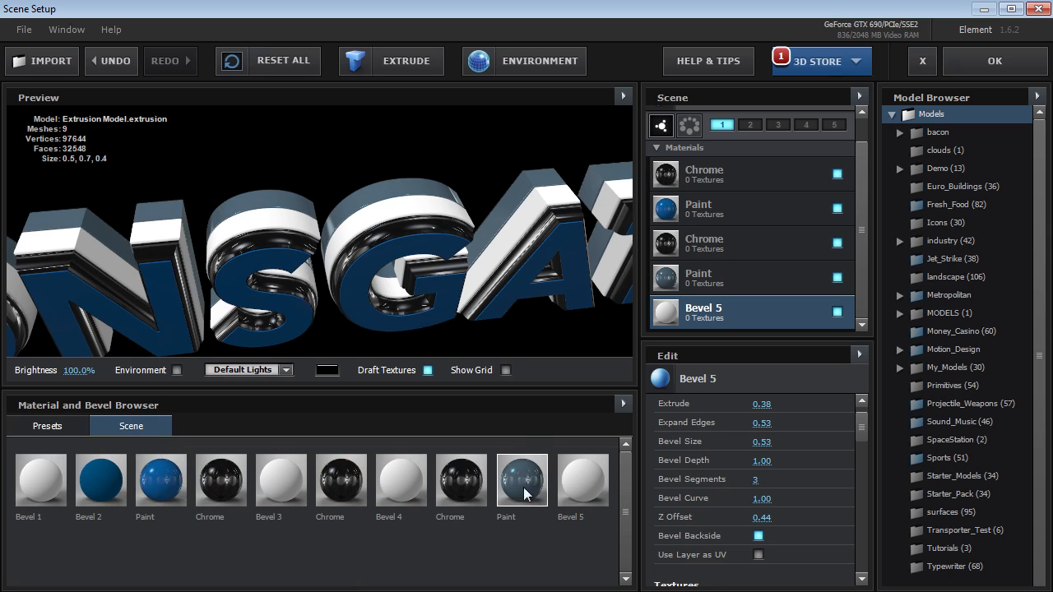
mouse_move(517, 492)
left_mouse_down()
mouse_move(668, 314)
mouse_move(708, 311)
left_mouse_up()
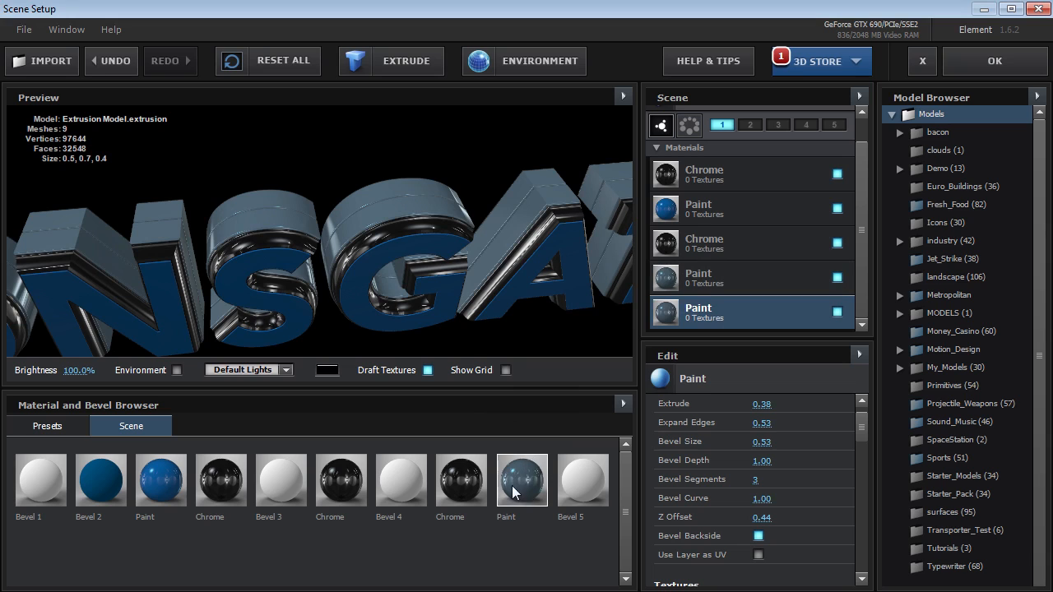
double_click(693, 311)
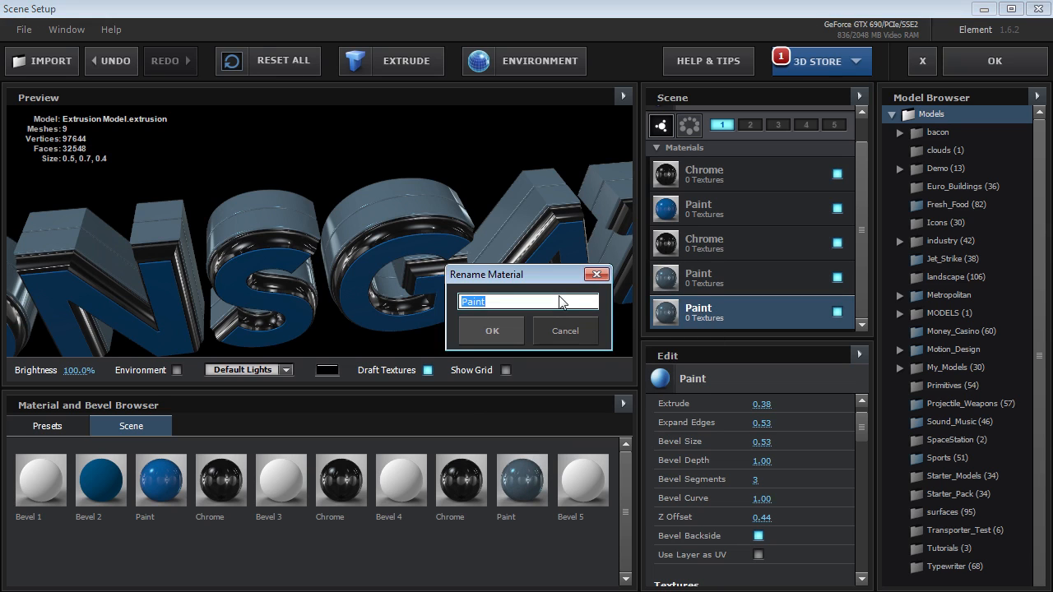
type("Side Bevel")
left_click(492, 332)
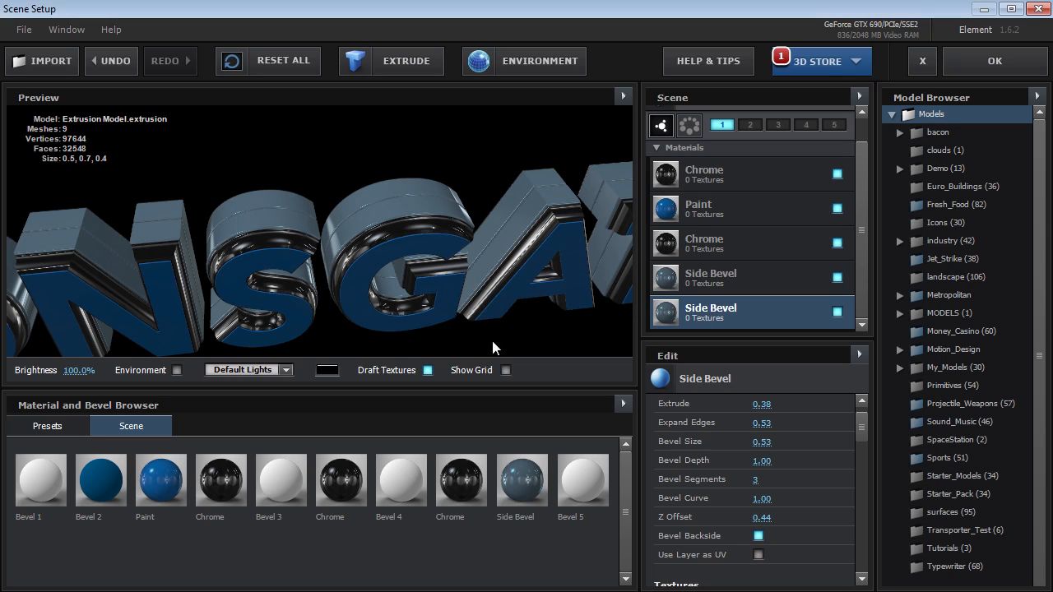
Lighten the Side Bevel material's diffuse color to 7C9BB1
left_click_drag(858, 428, 858, 473)
left_click(773, 534)
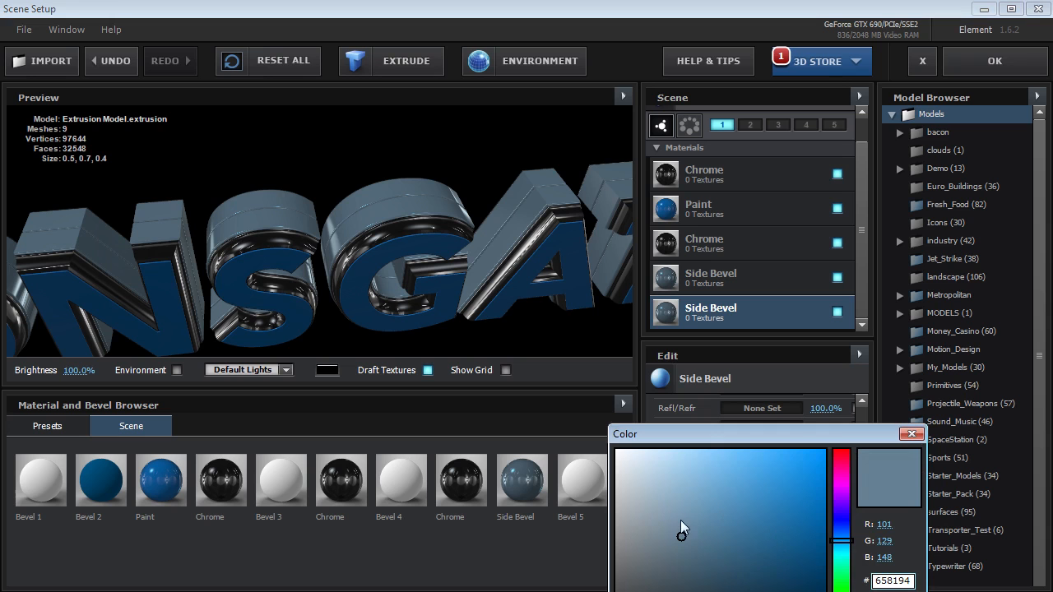
left_click(678, 510)
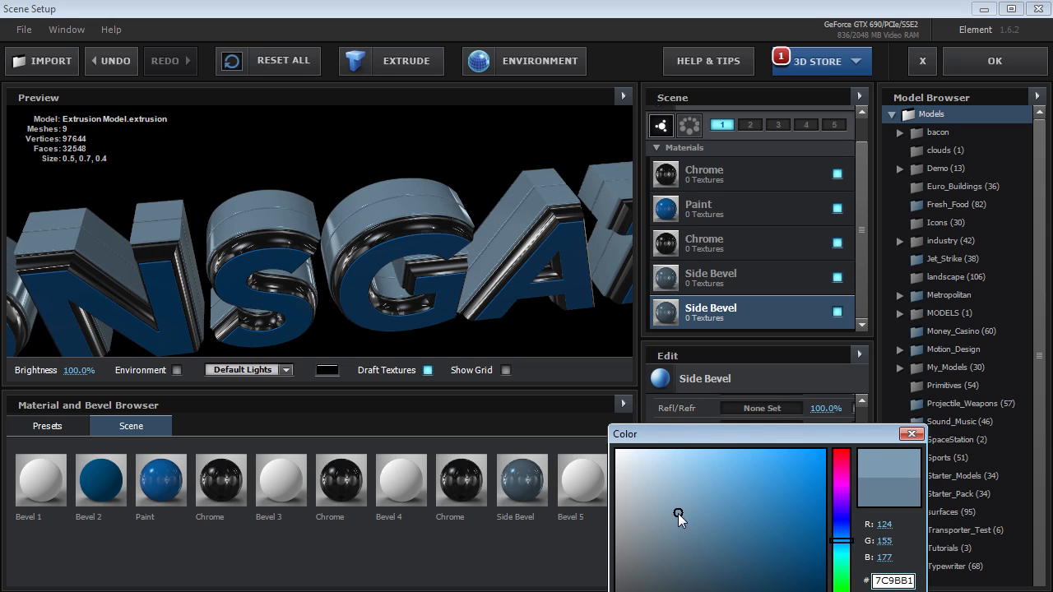
left_click_drag(693, 425, 590, 339)
left_click(785, 562)
mouse_move(396, 238)
left_mouse_down()
mouse_move(287, 240)
mouse_move(231, 212)
mouse_move(396, 257)
left_mouse_up()
Set the fourth bevel's Extrude to about 0.30 to leave a gap between the two side bevels
left_click(754, 280)
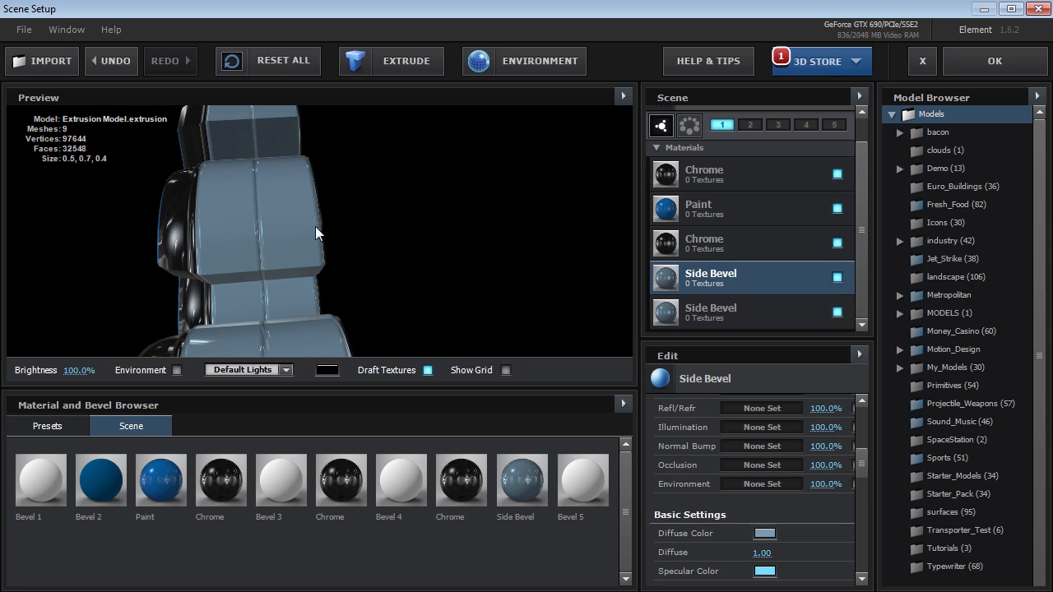
left_click_drag(854, 465, 859, 425)
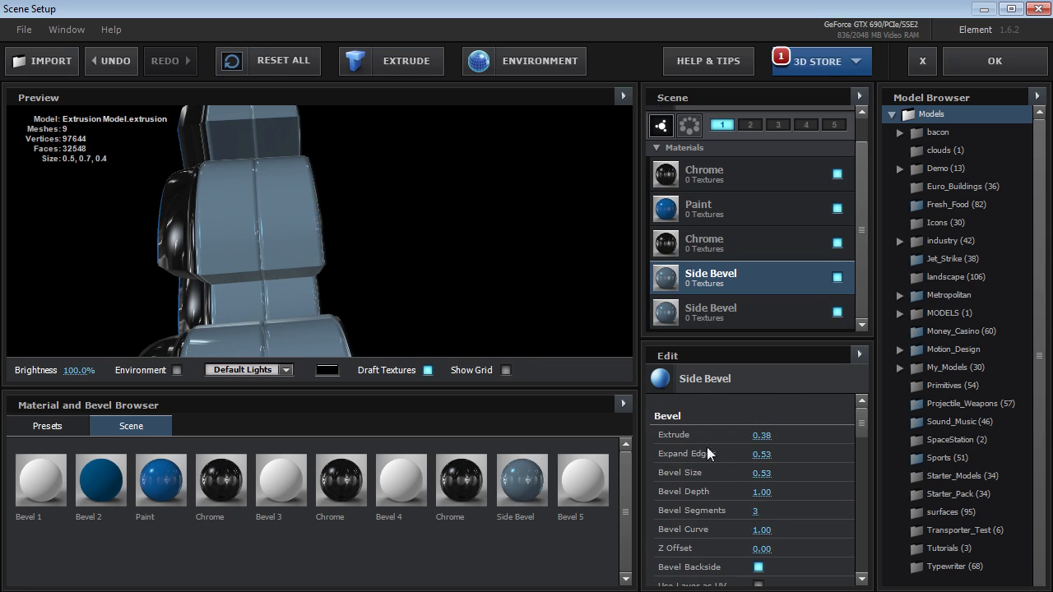
left_click_drag(761, 437, 756, 436)
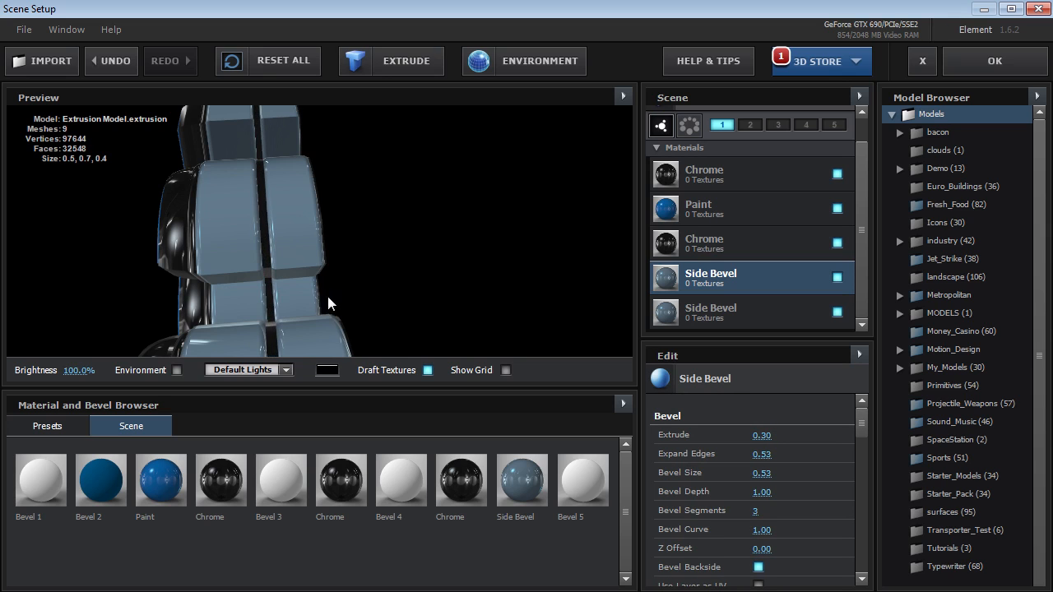
left_click_drag(328, 293, 331, 296)
Set the fifth bevel's Z Offset to about 0.41
left_click(730, 304)
scroll(859, 420, "down", 2)
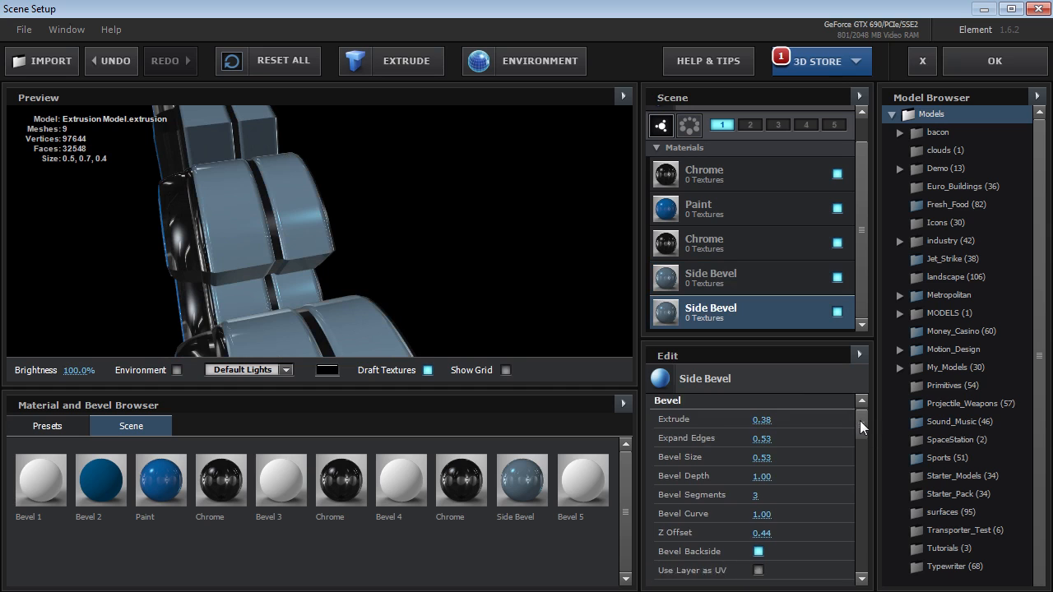
left_click_drag(760, 501, 761, 501)
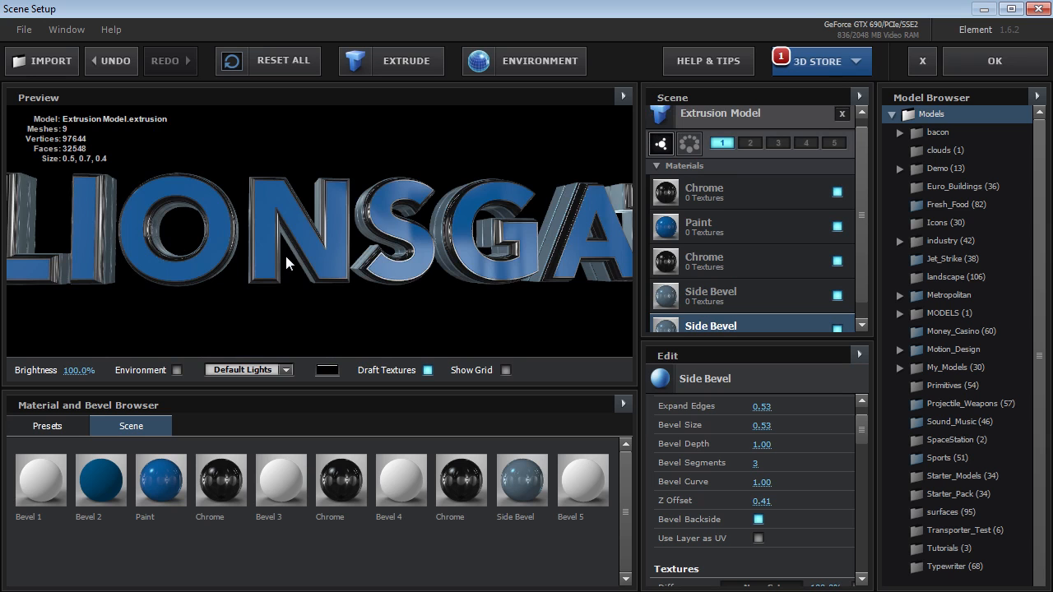
left_click_drag(242, 224, 184, 250)
mouse_move(258, 242)
left_mouse_down()
mouse_move(474, 238)
mouse_move(458, 227)
mouse_move(478, 241)
mouse_move(371, 258)
mouse_move(389, 272)
mouse_move(306, 209)
mouse_move(341, 191)
left_mouse_up()
Set the blue Paint material's reflection Intensity to about 160% and Fresnel to about 0.78, and accept the scene setup
left_click(722, 222)
left_click_drag(861, 411, 859, 479)
left_click_drag(254, 179, 279, 194)
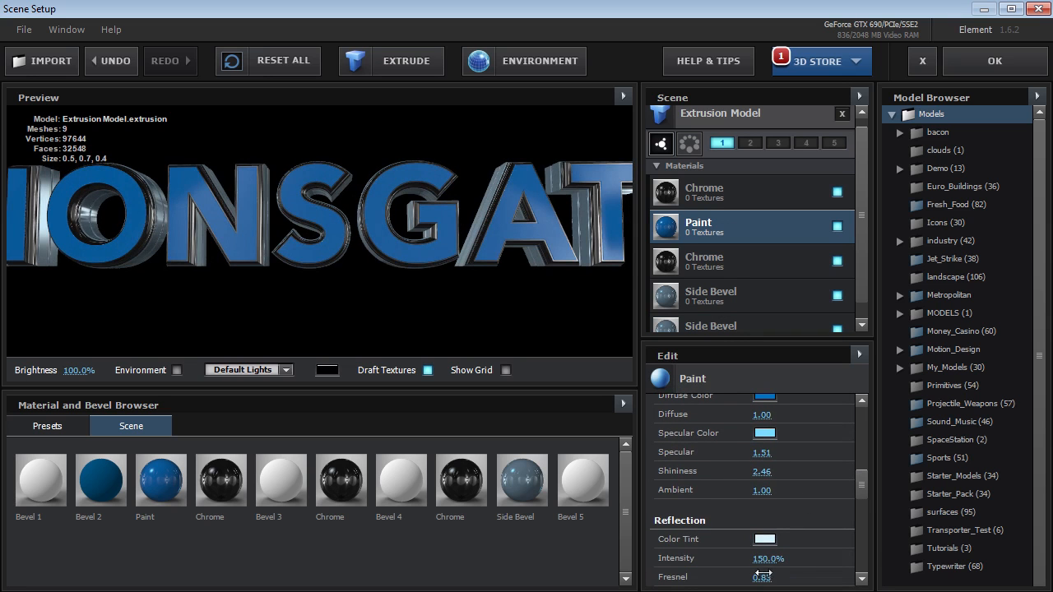
left_click_drag(770, 560, 752, 525)
mouse_move(244, 182)
left_mouse_down()
mouse_move(218, 193)
mouse_move(239, 196)
left_mouse_up()
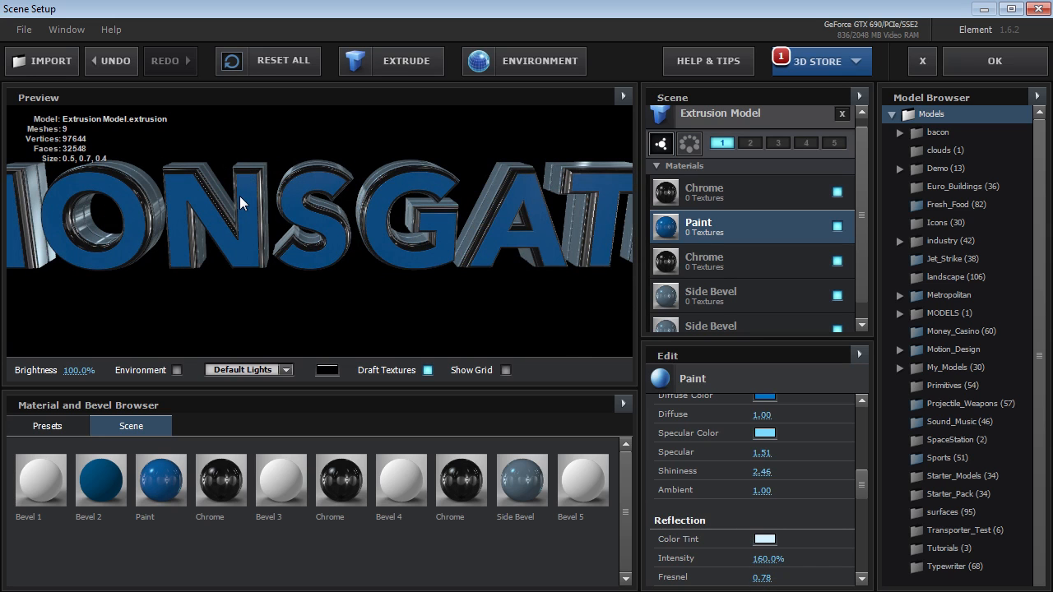
left_click(992, 63)
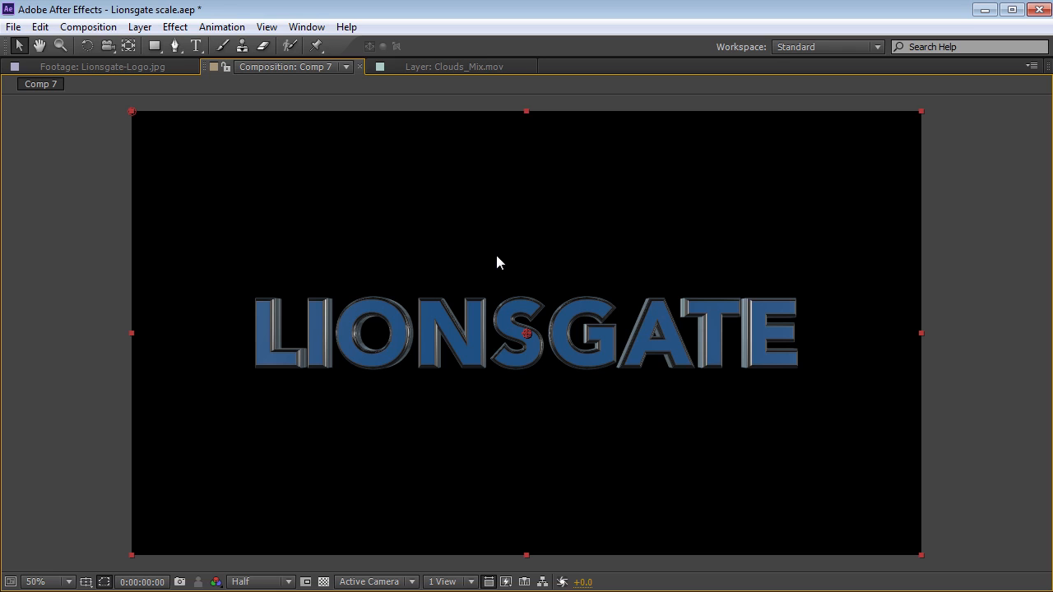
Restore the full panel layout and add a two-node camera with the 28mm preset to Comp 7
key("grave")
left_click(140, 27)
mouse_move(153, 44)
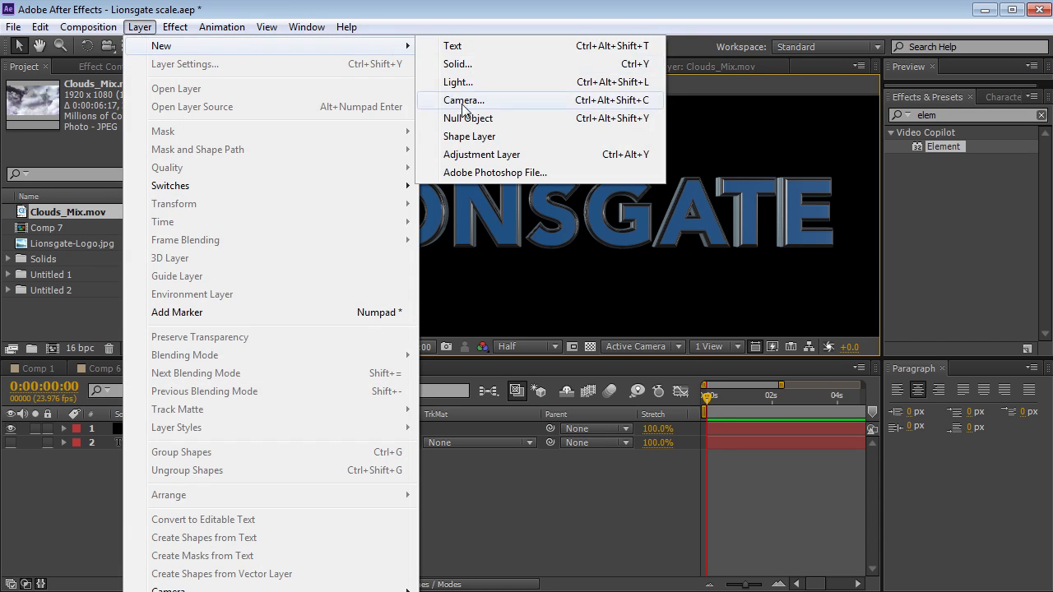
left_click(546, 97)
left_click(497, 153)
left_click(502, 258)
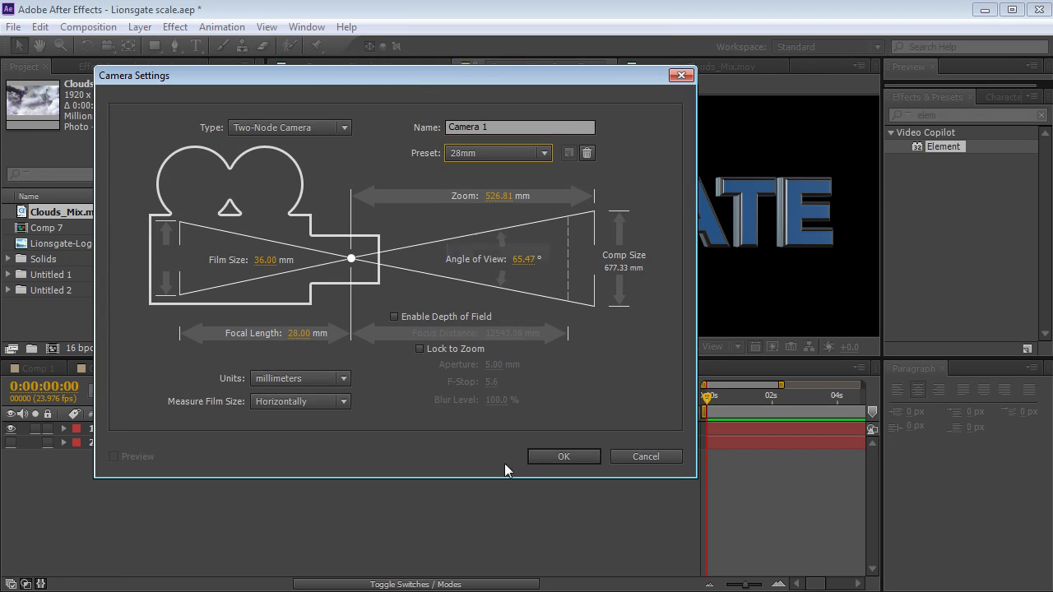
left_click(558, 454)
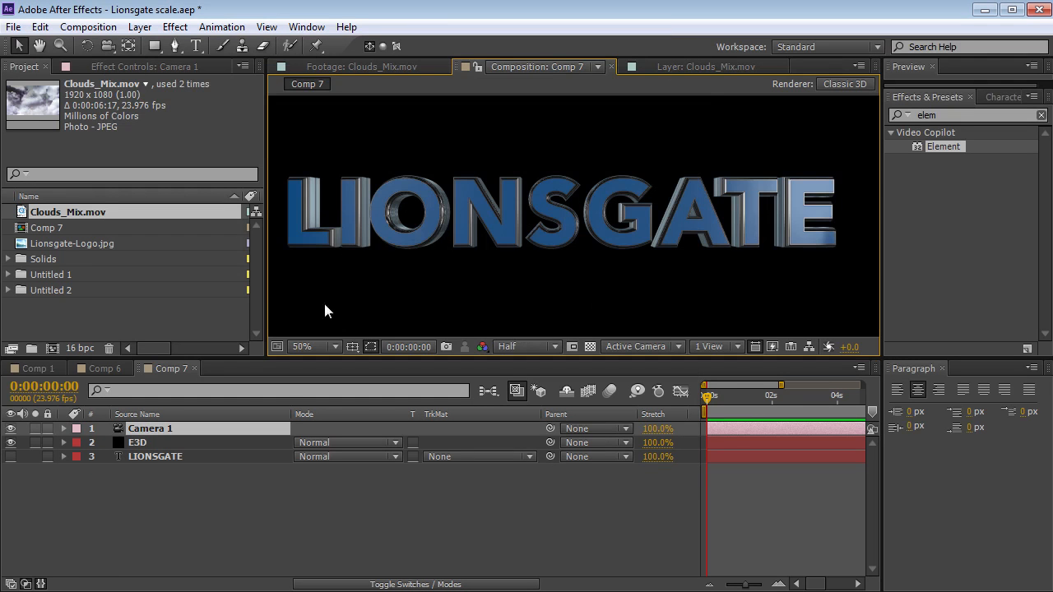
Rotate the Element environment on the E3D layer to about -148° in Y so the reflections shift across the letters
key("space")
left_click_drag(379, 227, 460, 242)
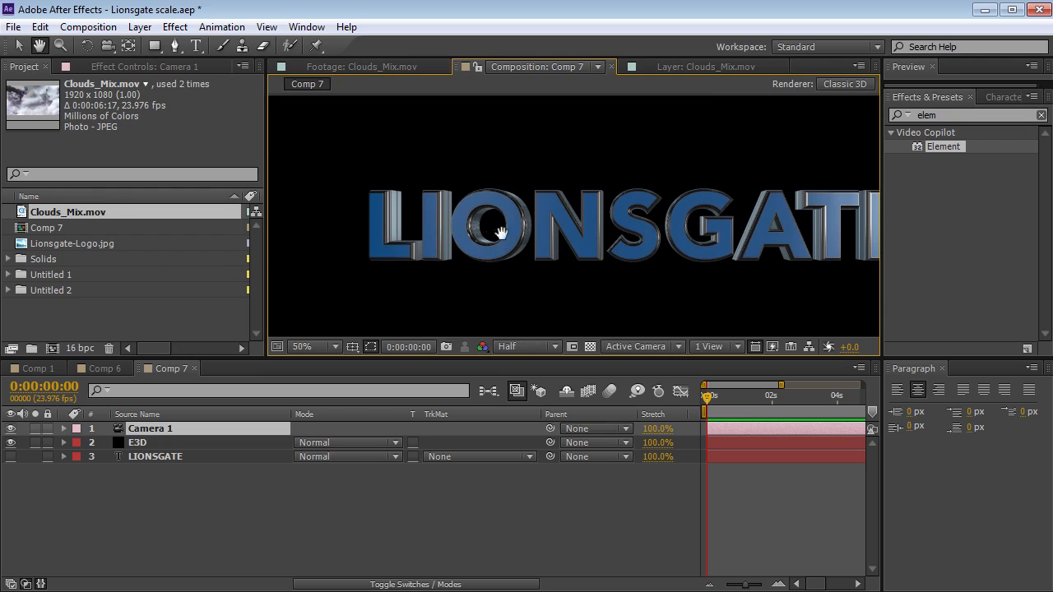
left_click_drag(633, 273, 594, 270)
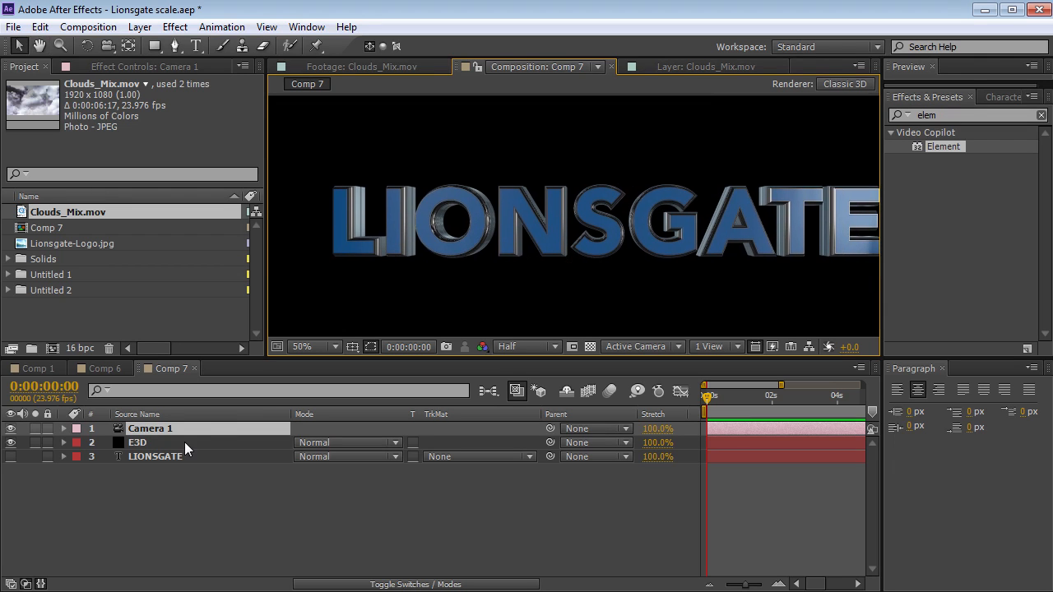
left_click(141, 445)
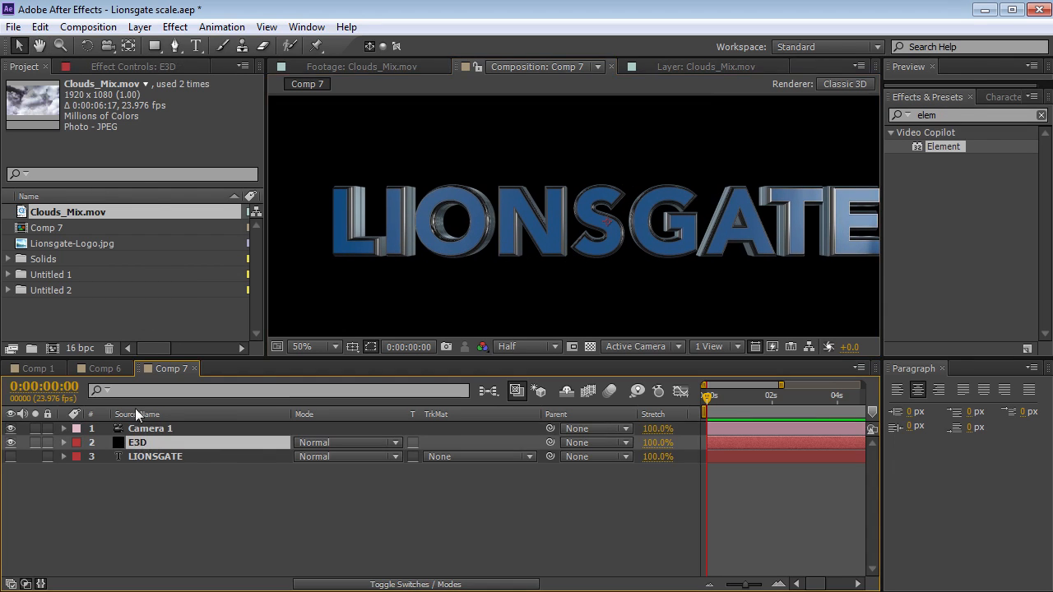
left_click(110, 69)
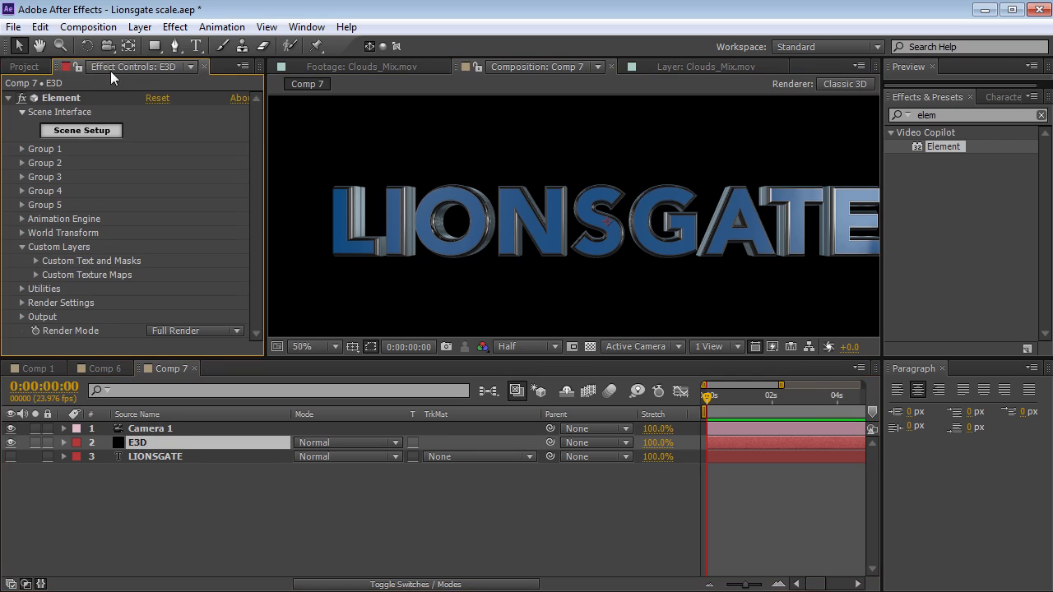
left_click(23, 303)
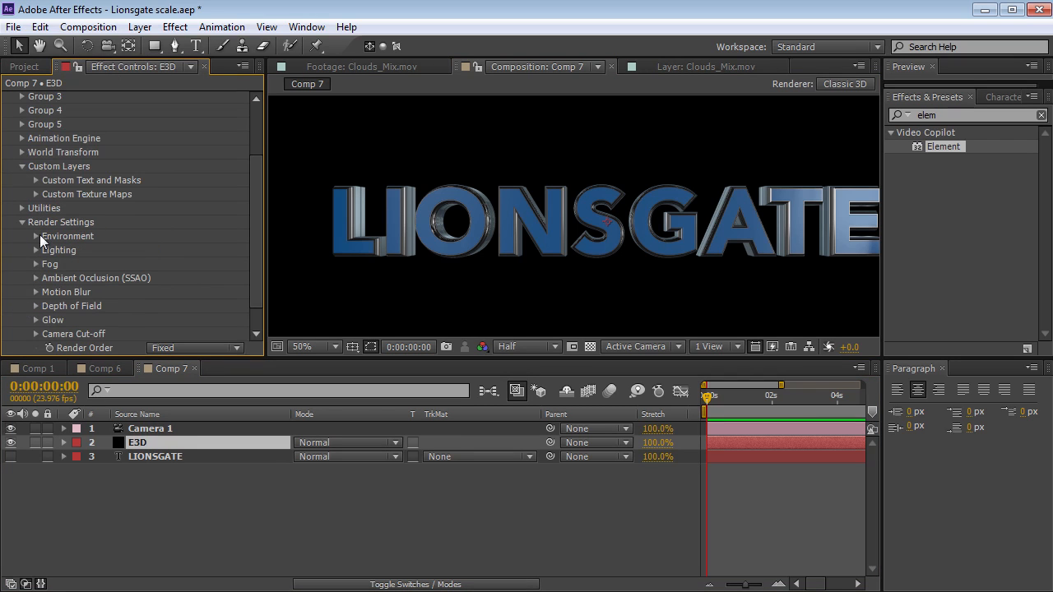
left_click(36, 235)
left_click(49, 278)
mouse_move(164, 308)
left_mouse_down()
mouse_move(239, 303)
mouse_move(175, 312)
left_mouse_up()
left_click_drag(175, 311, 78, 320)
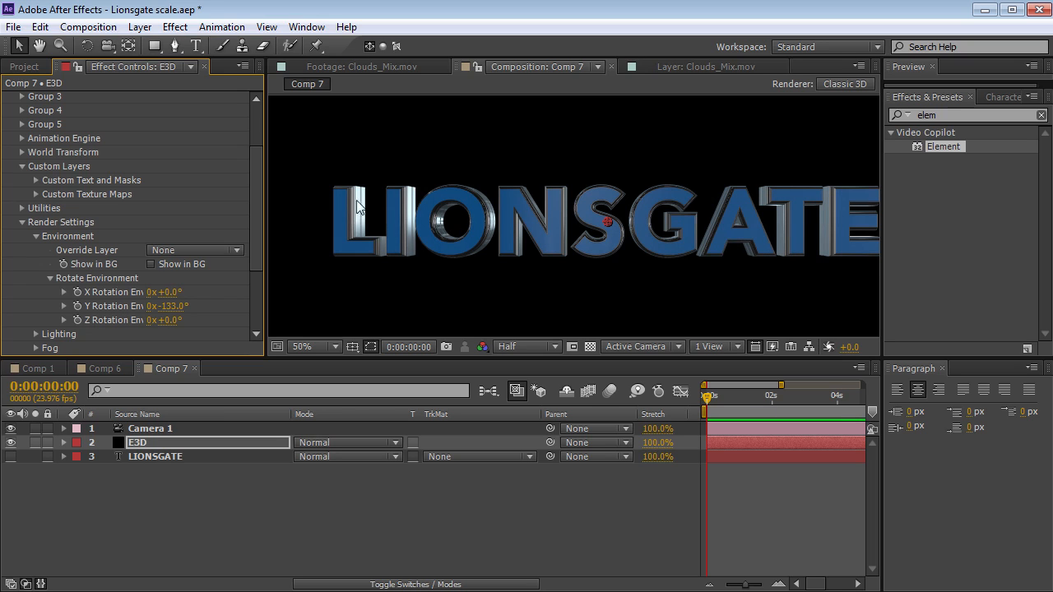
left_click_drag(169, 306, 160, 307)
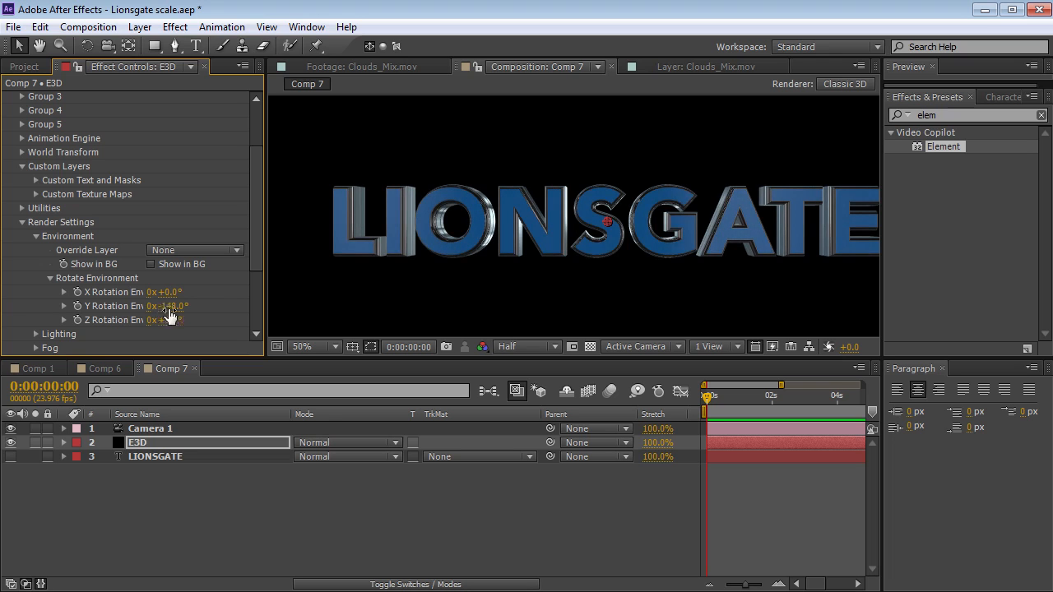
Preview the logo at full resolution and examine the chrome reflections on the O and N up close
key("space")
left_click_drag(659, 250, 626, 246)
key("ctrl+j")
key("space")
scroll(378, 249, "up", 1)
left_click_drag(378, 248, 573, 260)
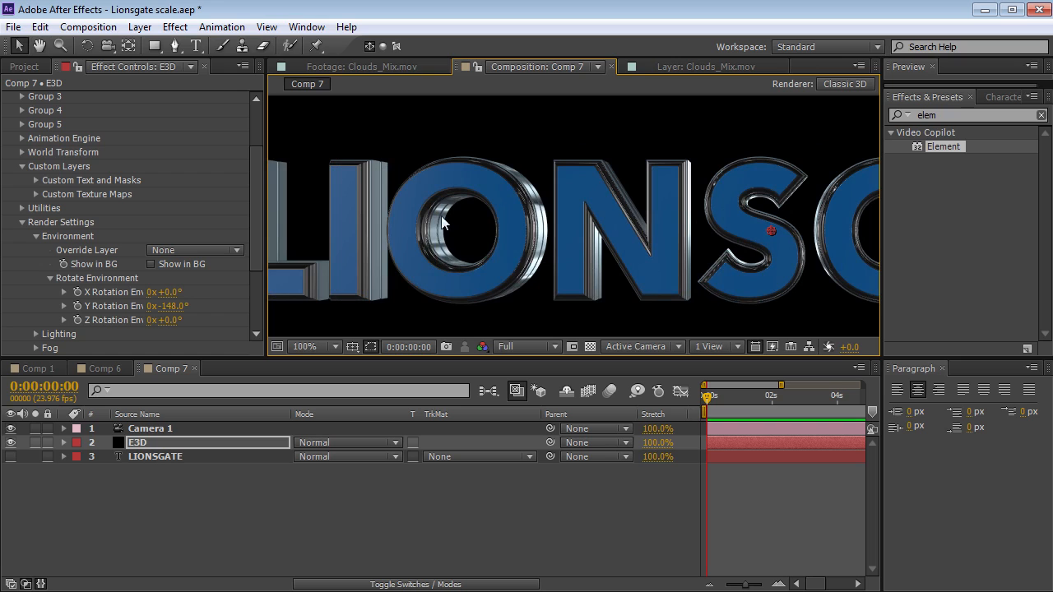
scroll(461, 243, "down", 2)
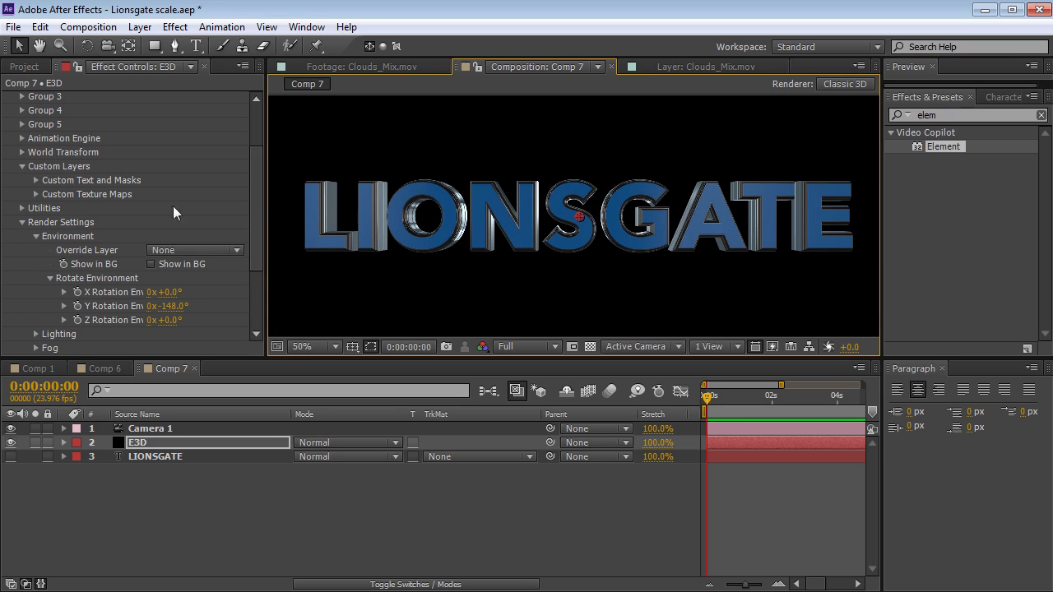
Raise the Reflect value in Element's Multi-Pass Mixer output settings to about 1.47
scroll(247, 250, "down", 3)
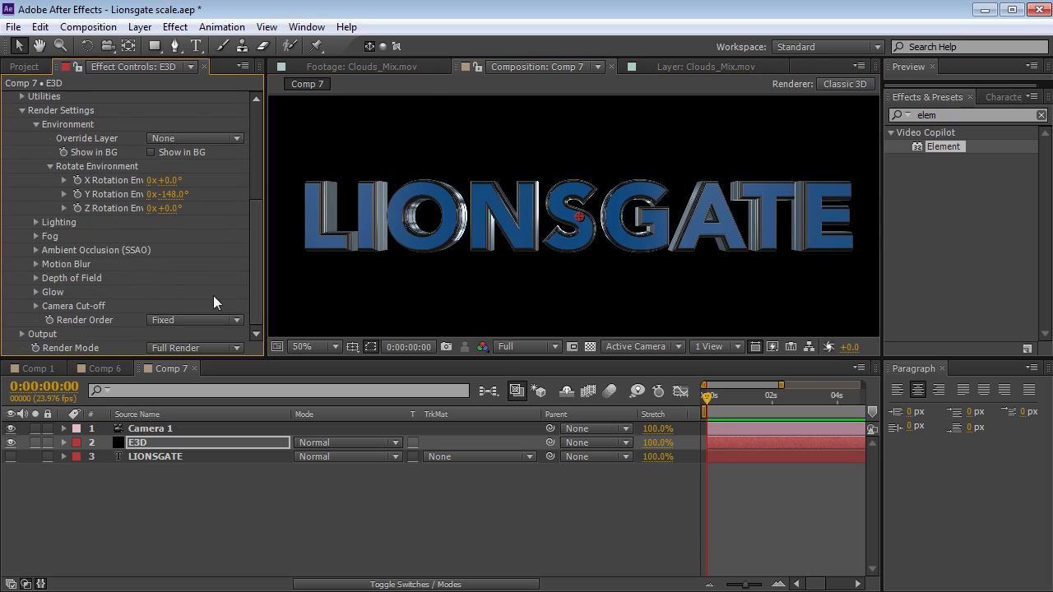
left_click(23, 110)
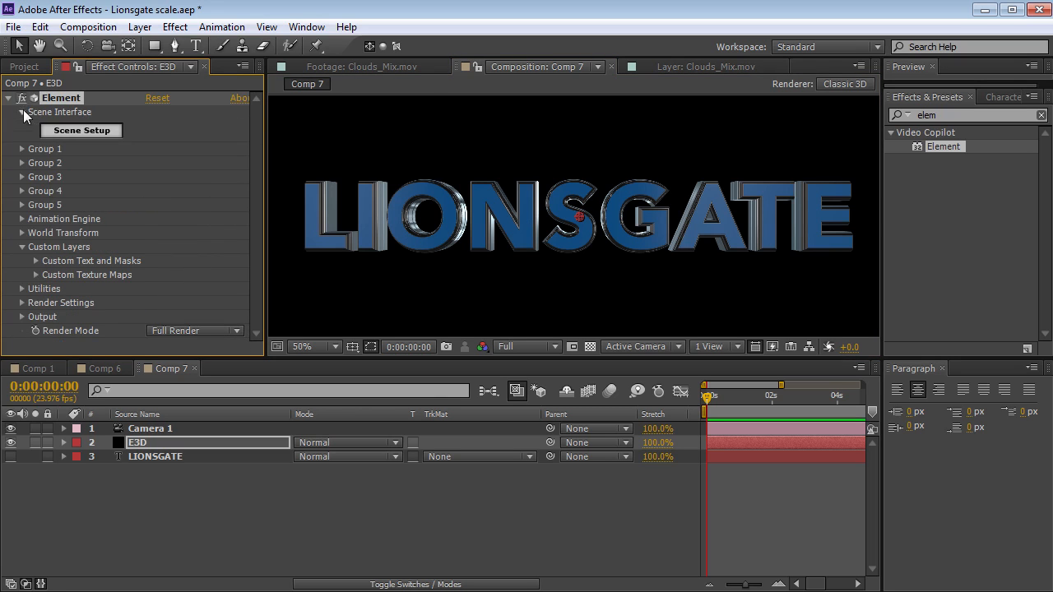
left_click(23, 317)
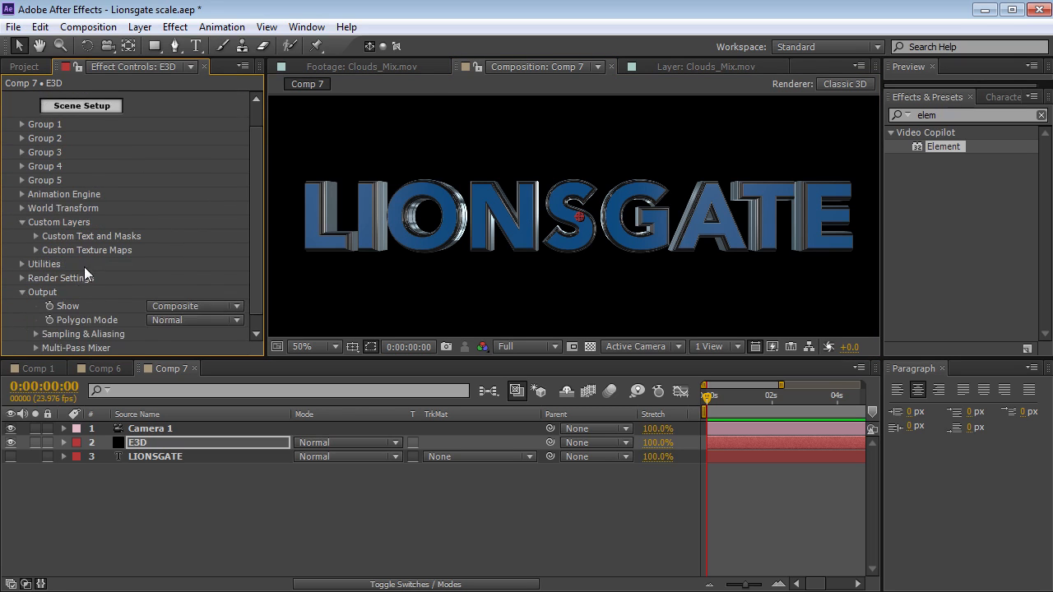
left_click(35, 334)
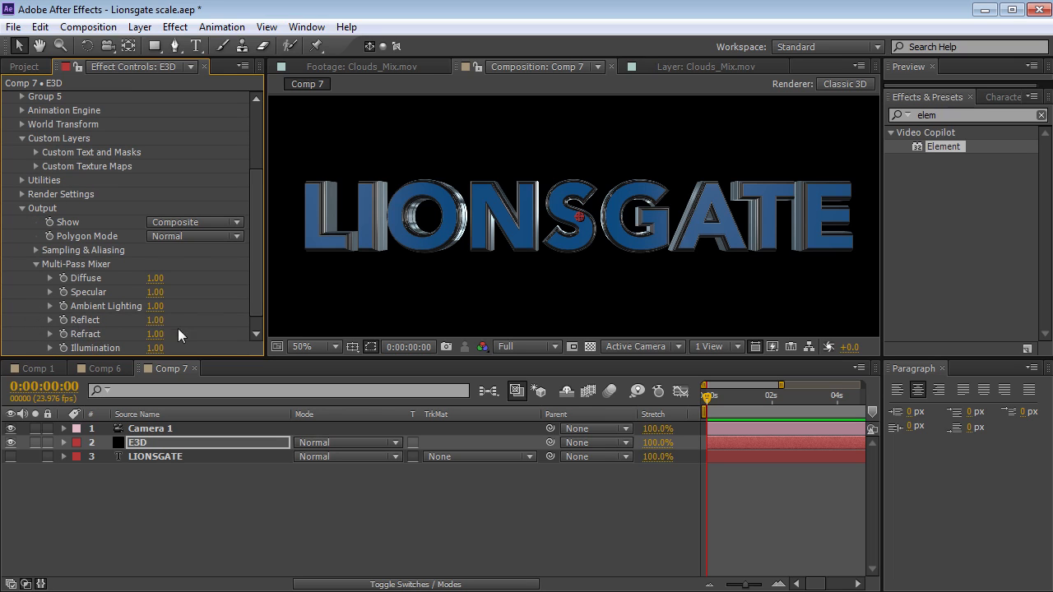
mouse_move(193, 319)
left_mouse_down()
mouse_move(336, 305)
mouse_move(189, 319)
left_mouse_up()
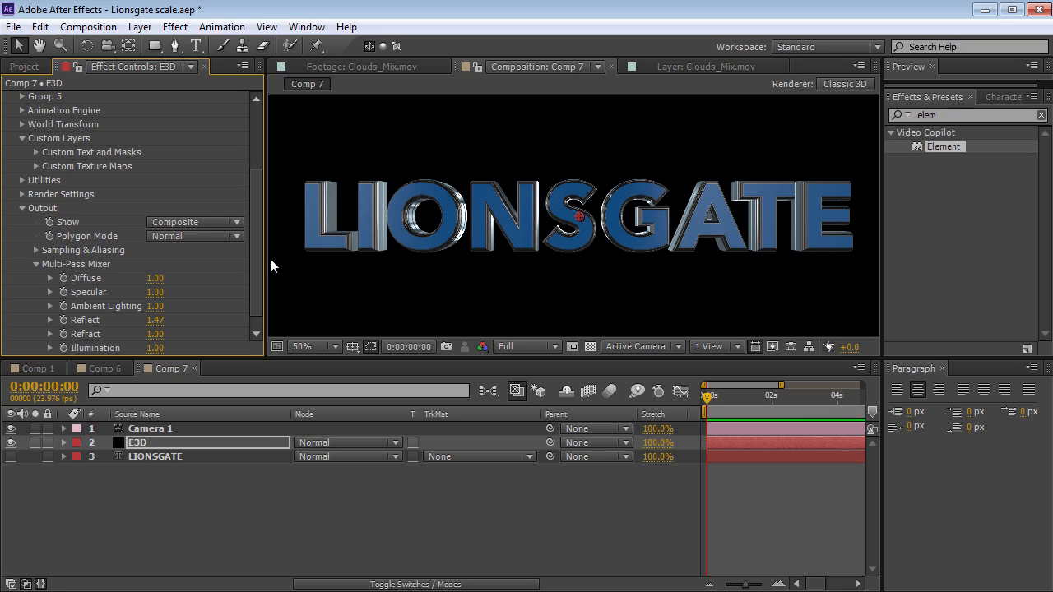
scroll(257, 266, "up", 4)
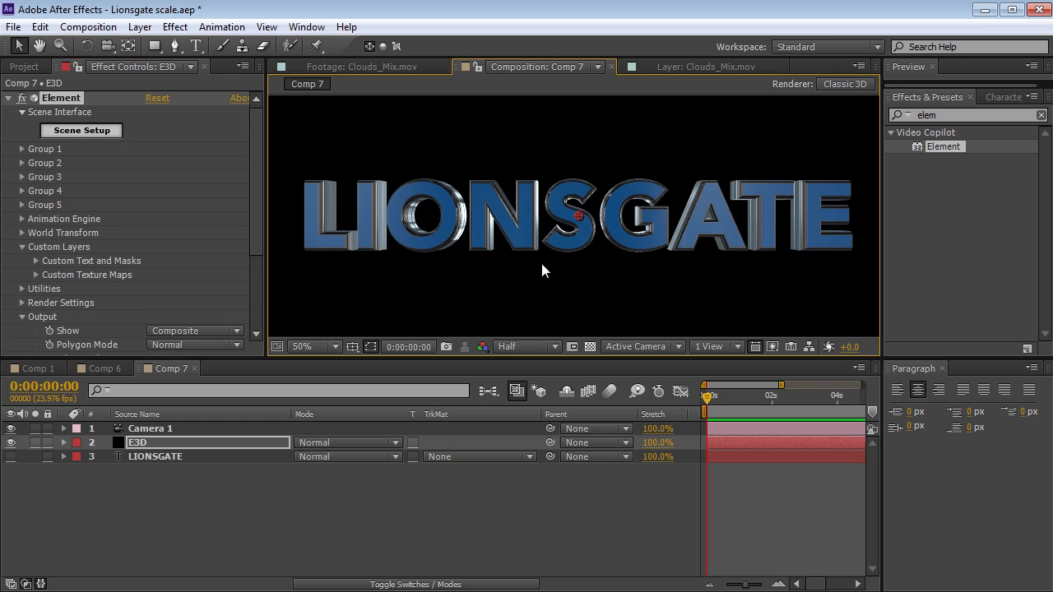
Add a Point light to the composition with its Intensity set to 100%
left_click(140, 28)
mouse_move(164, 46)
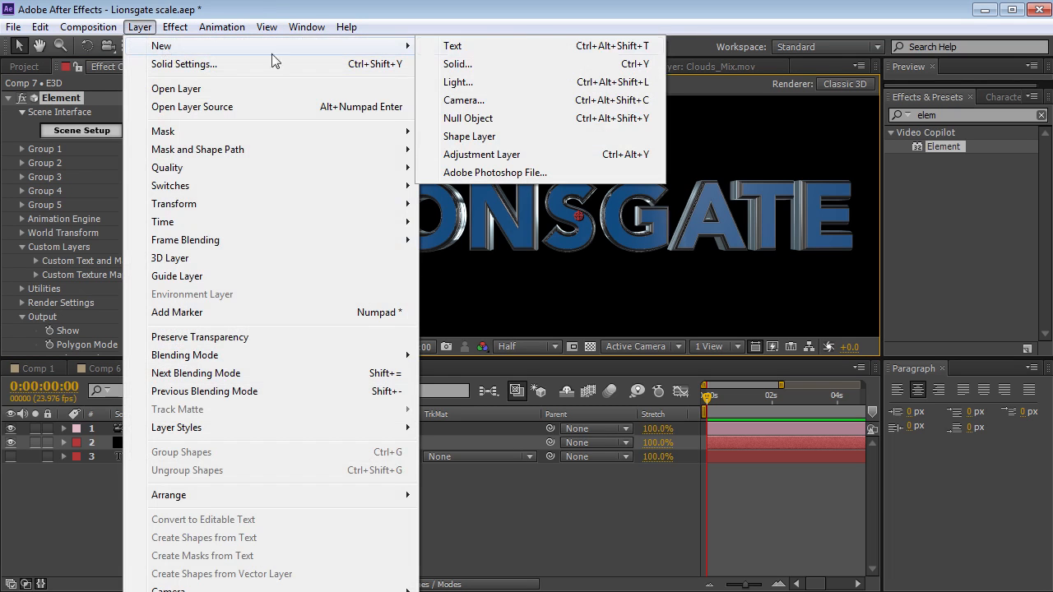
left_click(456, 82)
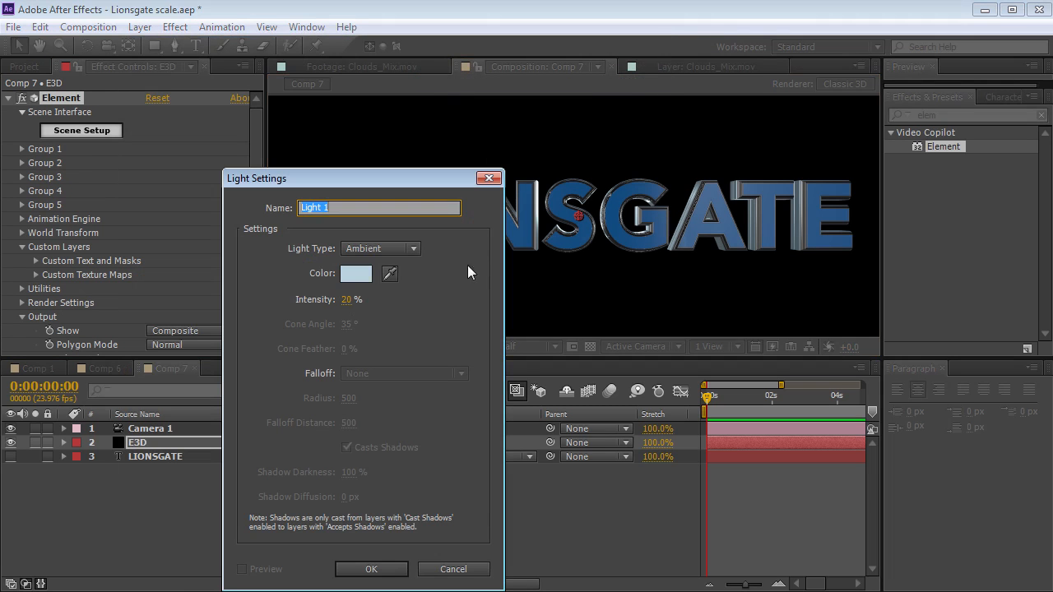
left_click(376, 248)
left_click(378, 303)
left_click(350, 301)
type("100")
key("Return")
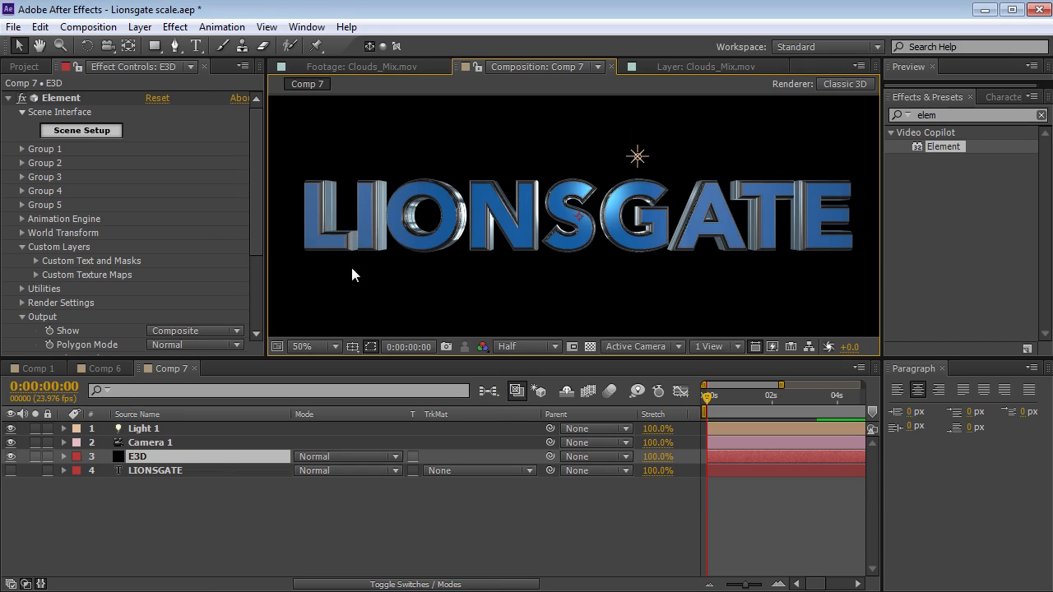
Move the light above the logo's left half and set its Intensity to about 158%
left_click_drag(643, 171, 414, 100)
key("t")
left_click(297, 457)
scroll(489, 171, "down", 2)
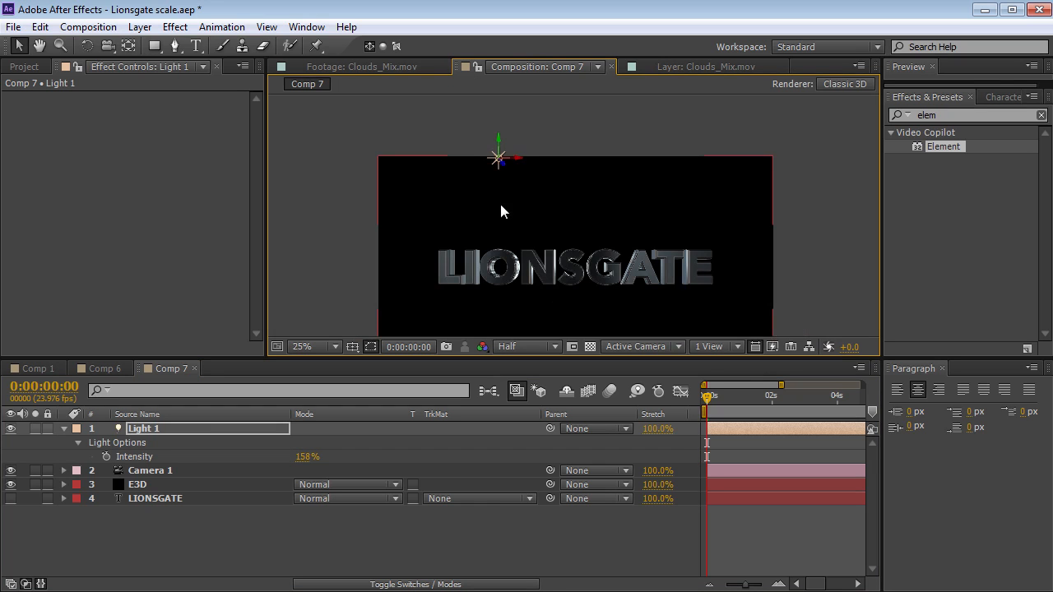
Duplicate the light above the logo and place the copy below the letters
left_click_drag(571, 267, 557, 248)
key("grave")
left_click_drag(429, 261, 519, 374)
scroll(504, 455, "up", 2)
key("grave")
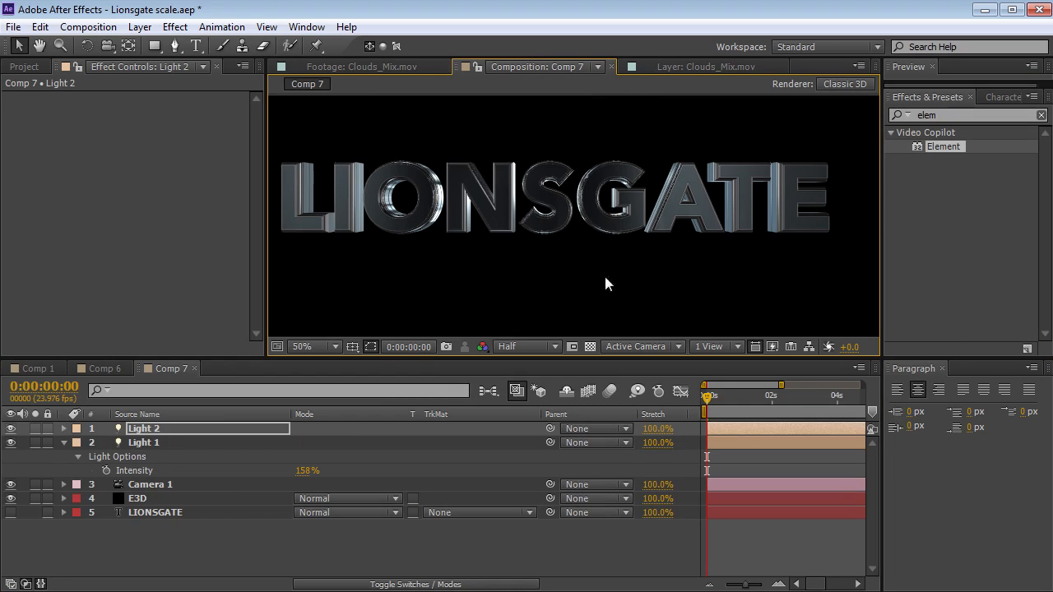
Duplicate Light 2 and bring the copy in front of the logo, to a position of about 1134.9, 539.5, -1101.2
left_click(164, 430)
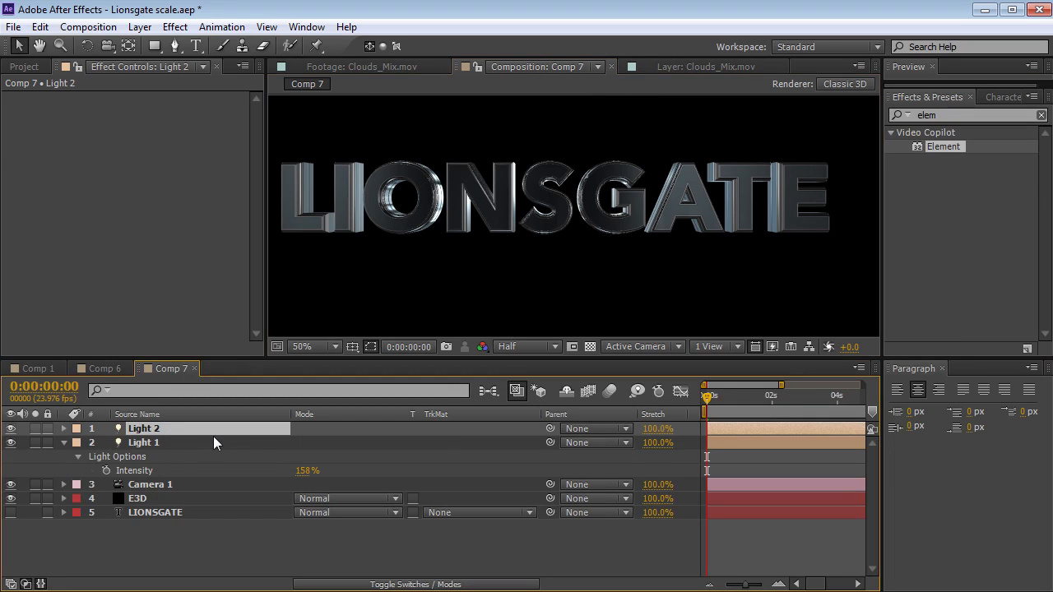
key("ctrl+d")
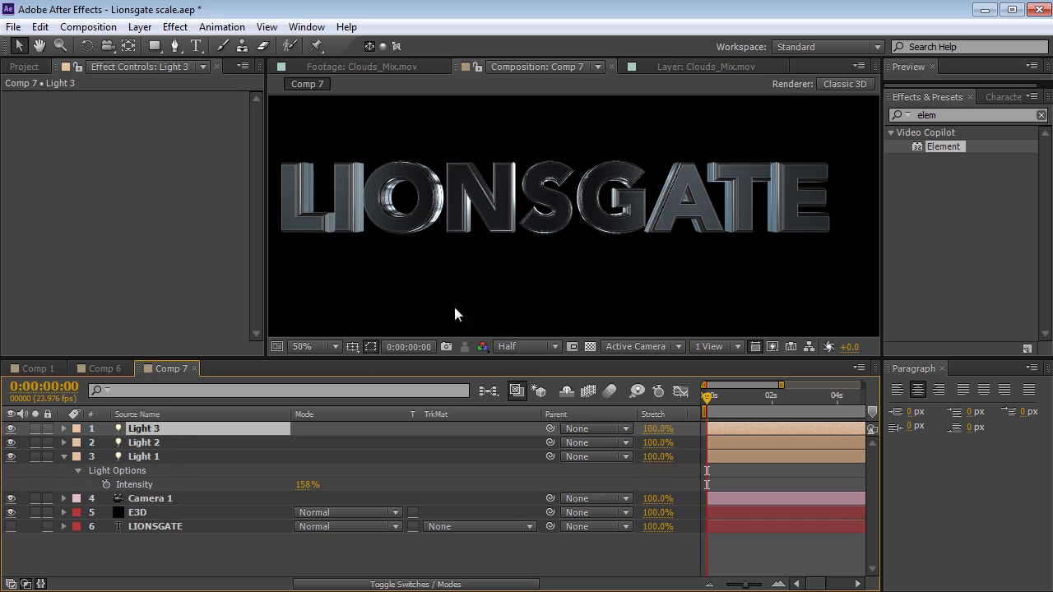
key("p")
left_click_drag(368, 444, 261, 445)
scroll(550, 254, "down", 2)
scroll(549, 263, "down", 1)
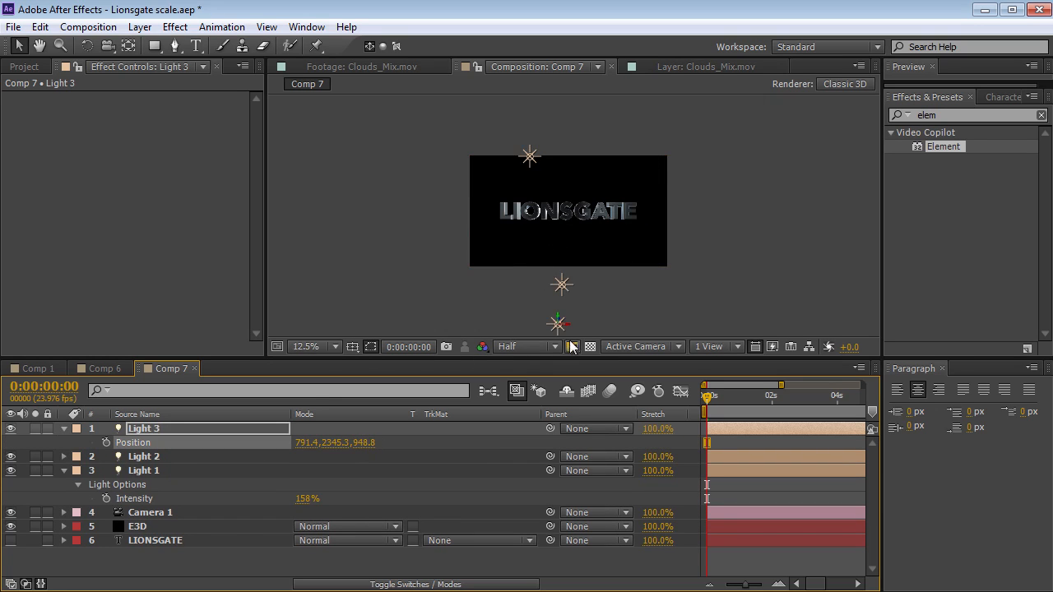
left_click_drag(363, 443, 279, 442)
scroll(688, 244, "down", 1)
left_click_drag(563, 312, 570, 226)
scroll(569, 226, "up", 2)
left_click_drag(362, 442, 279, 442)
left_click_drag(646, 283, 814, 212)
scroll(583, 228, "up", 1)
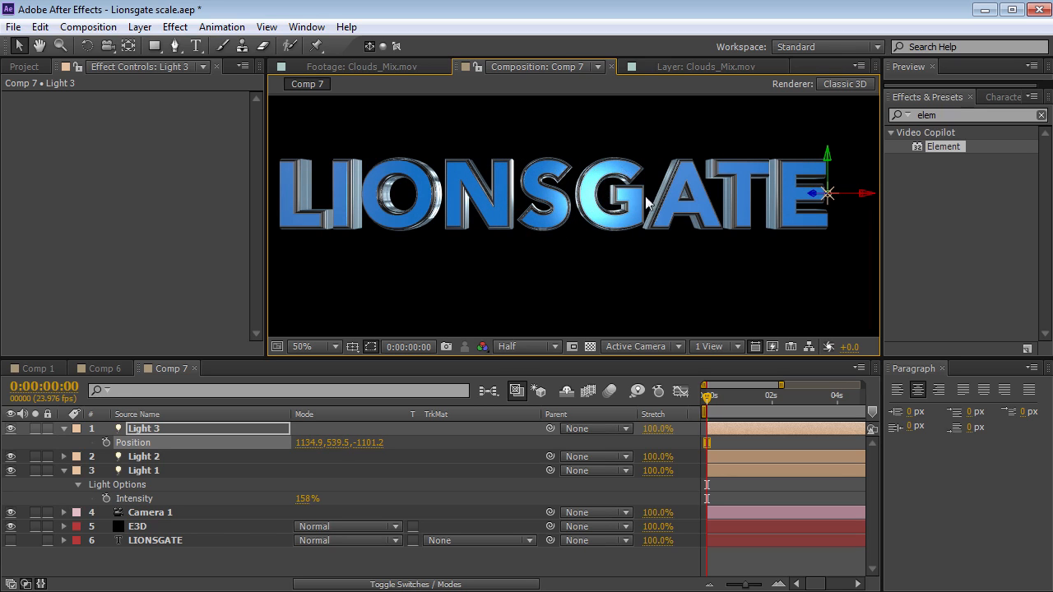
Open the Element scene setup of the E3D layer and set the blue Paint material's Specular to 0
left_click(137, 528)
left_click(91, 131)
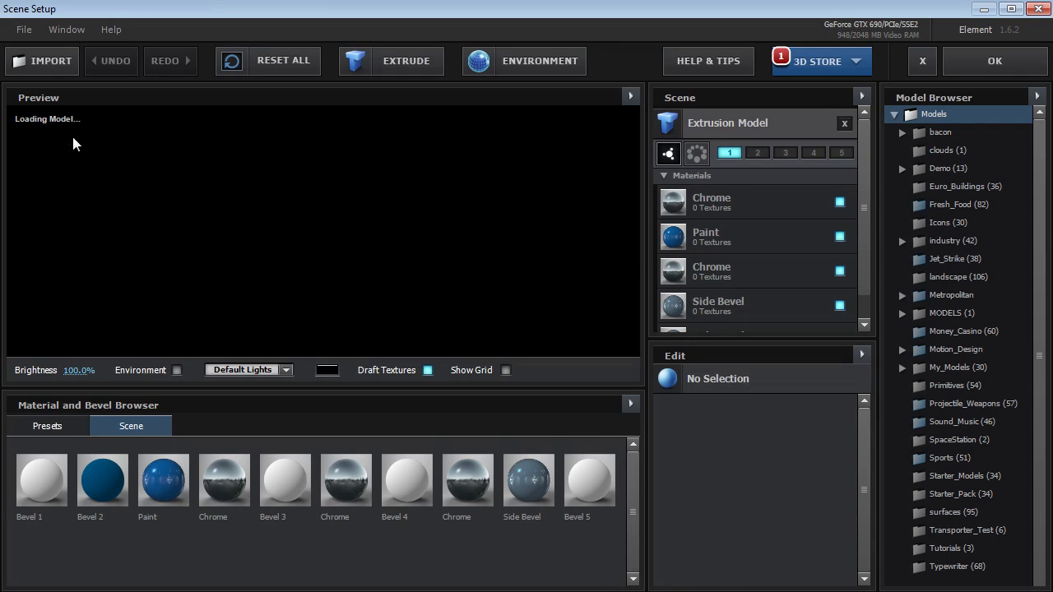
left_click(682, 238)
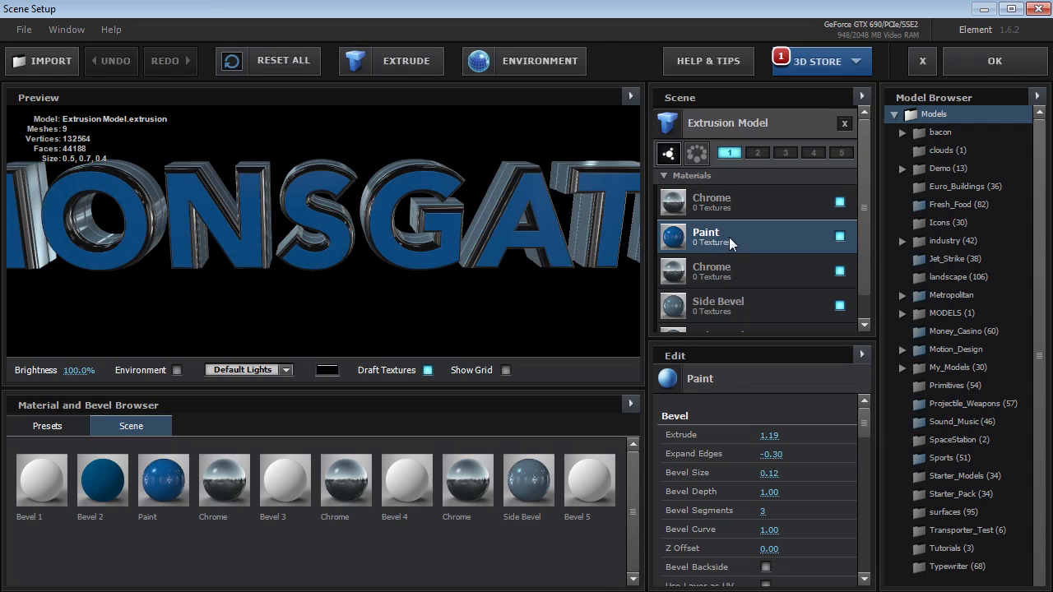
left_click_drag(861, 424, 863, 484)
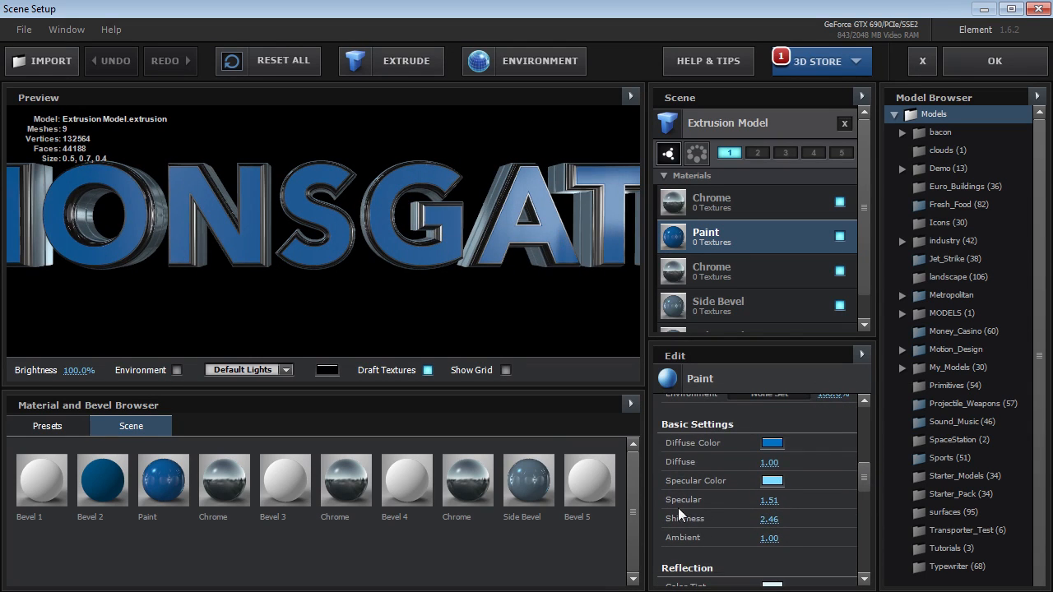
left_click(770, 502)
type("0")
key("Return")
Set the Paint bevel's Expand Edges to about -0.36 to expose more chrome border, and accept the scene setup
mouse_move(418, 238)
left_mouse_down()
mouse_move(372, 198)
mouse_move(383, 209)
mouse_move(469, 213)
mouse_move(434, 200)
mouse_move(438, 186)
left_mouse_up()
scroll(414, 239, "up", 3)
scroll(403, 186, "up", 3)
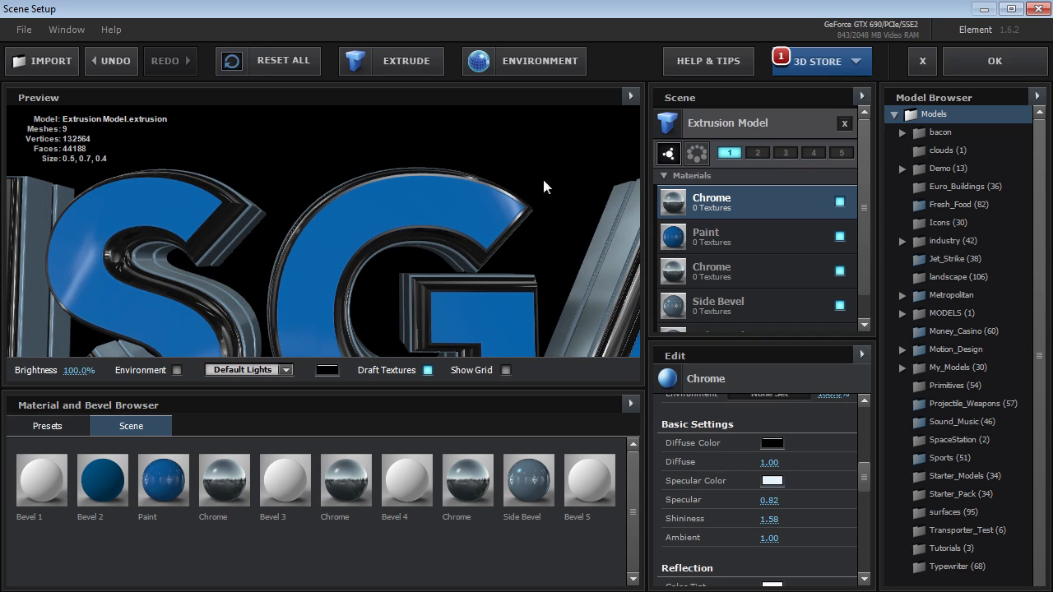
left_click(739, 238)
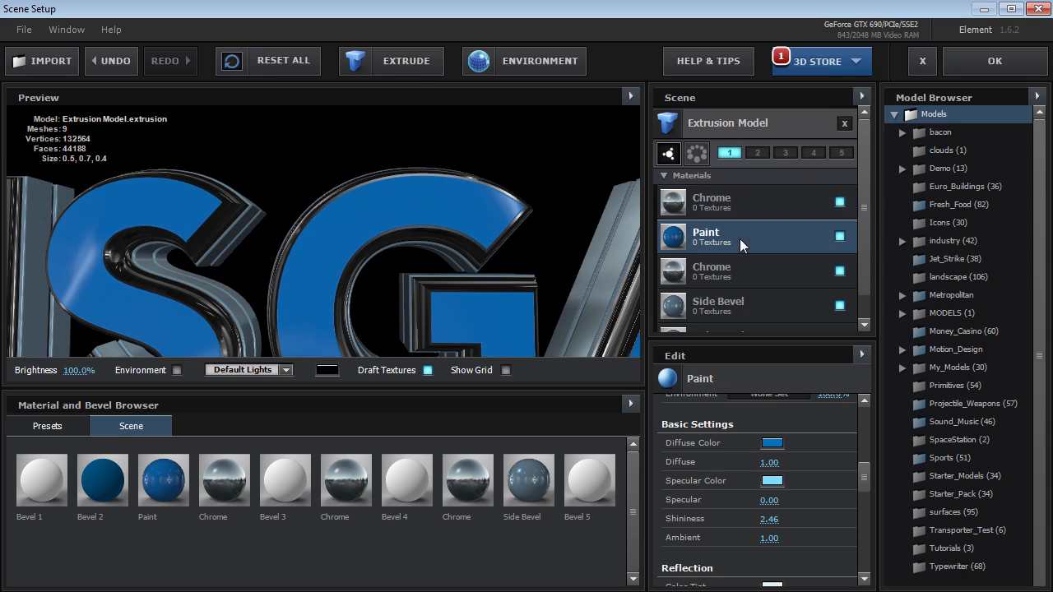
left_click_drag(865, 474, 863, 428)
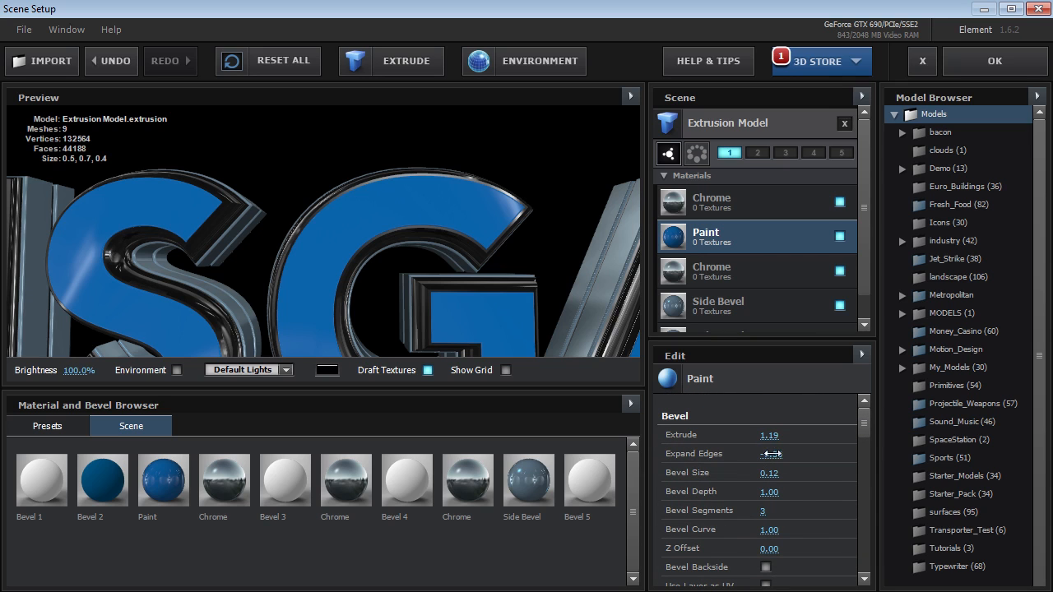
left_click_drag(761, 454, 509, 222)
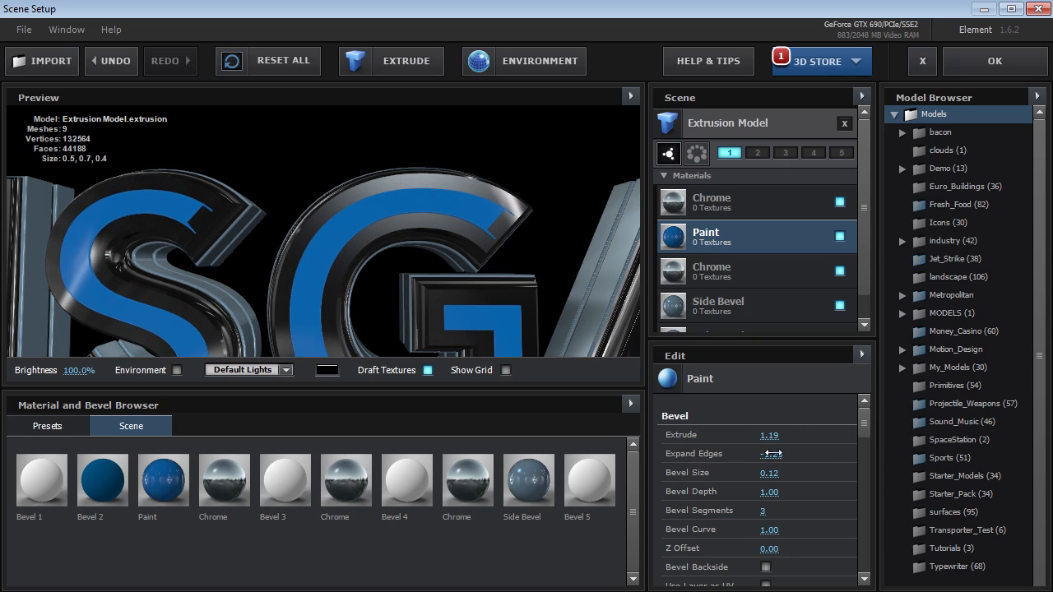
left_click_drag(803, 450, 844, 448)
left_click_drag(463, 229, 433, 219)
scroll(372, 267, "down", 5)
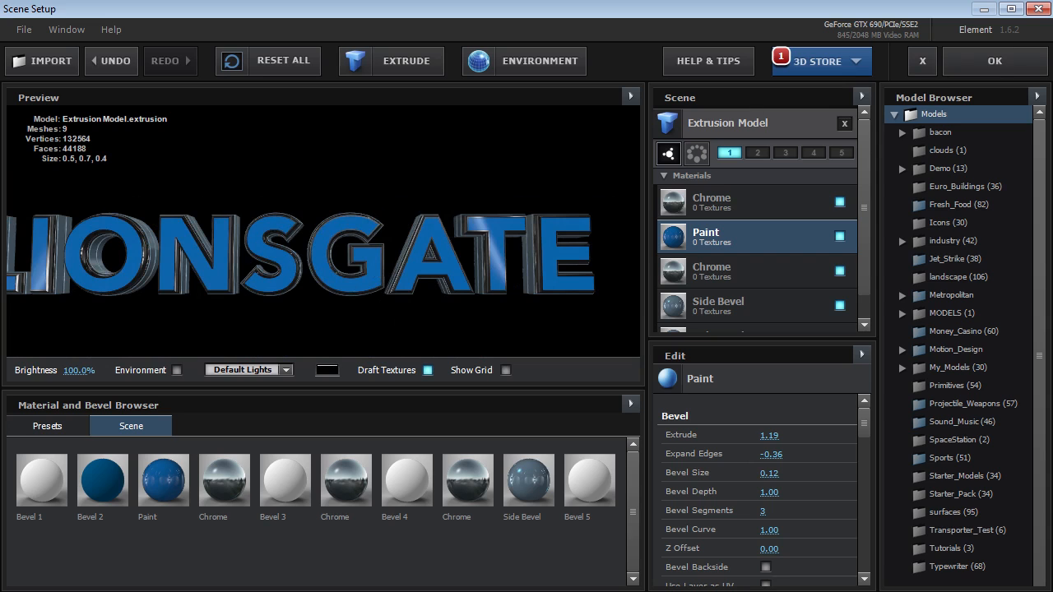
left_click(994, 60)
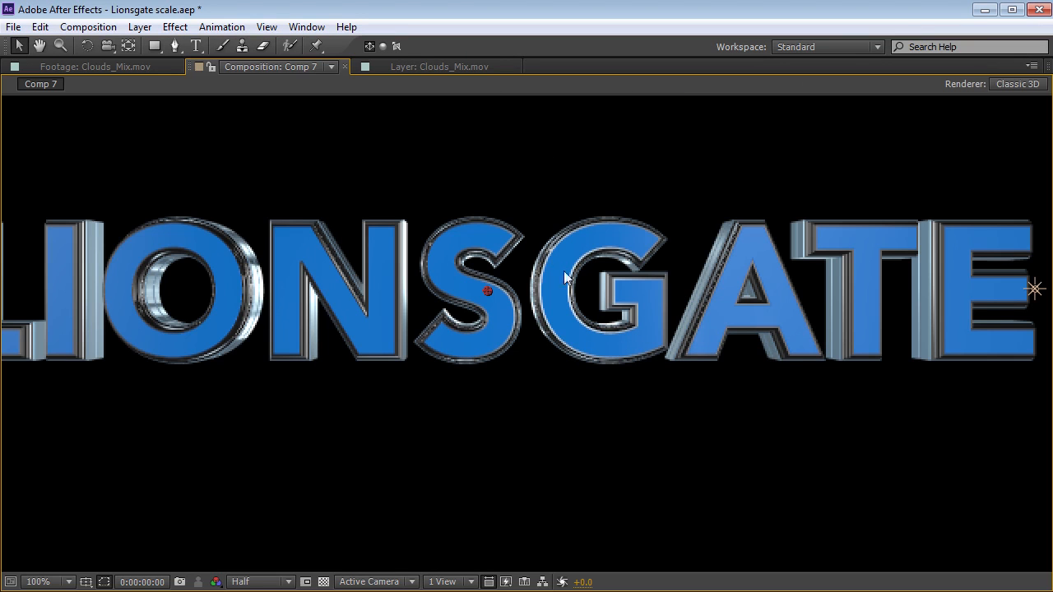
Switch the preview resolution to Full and examine the bevel edges of the G at 400% zoom
left_click(280, 581)
left_click(276, 591)
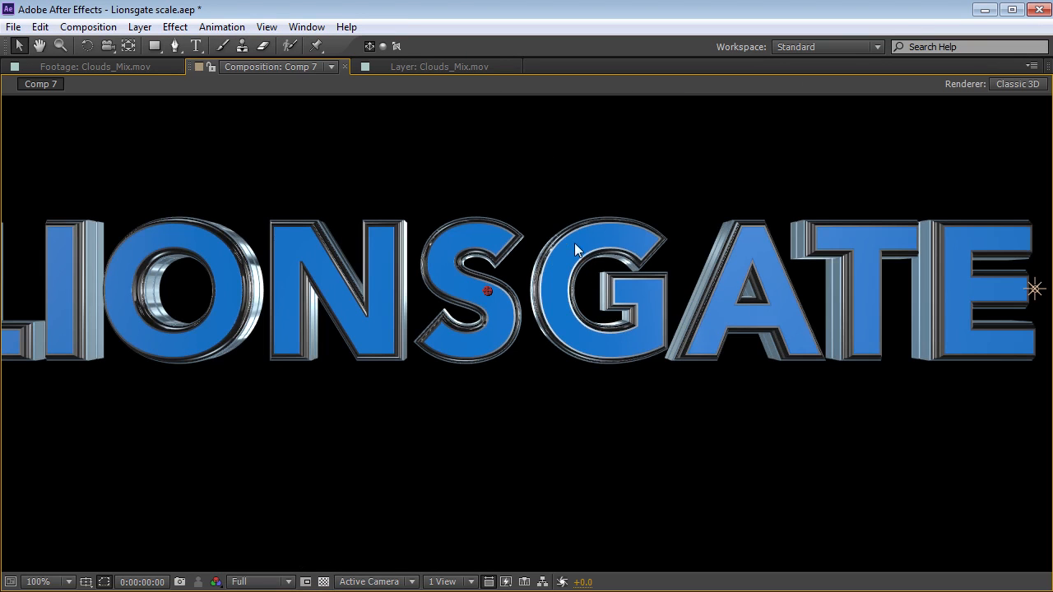
scroll(583, 250, "up", 4)
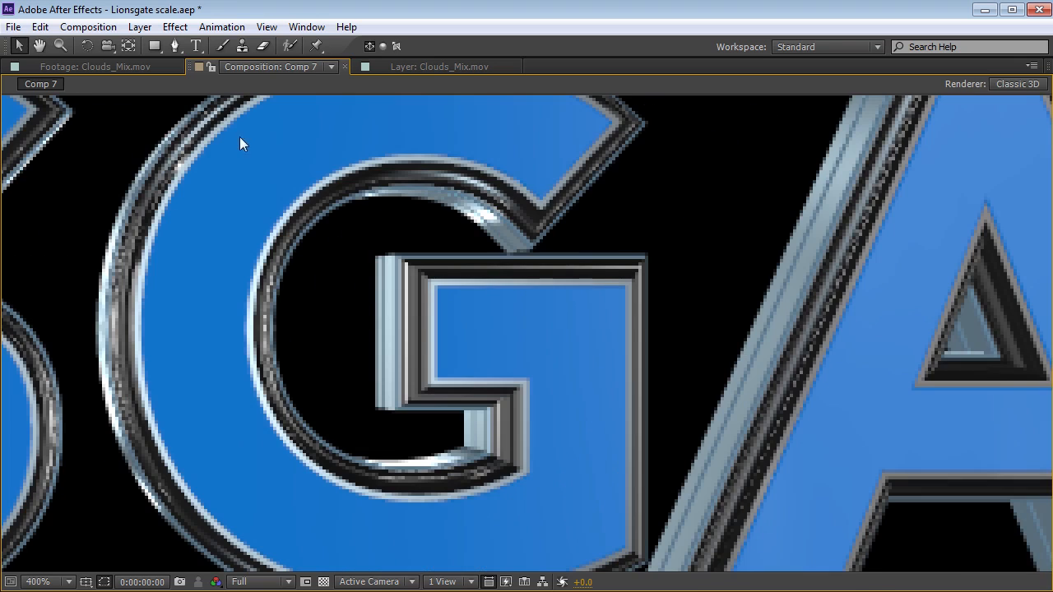
Move Light 3 farther out in front of the logo, to a Z position of about -3511.2
key("comma")
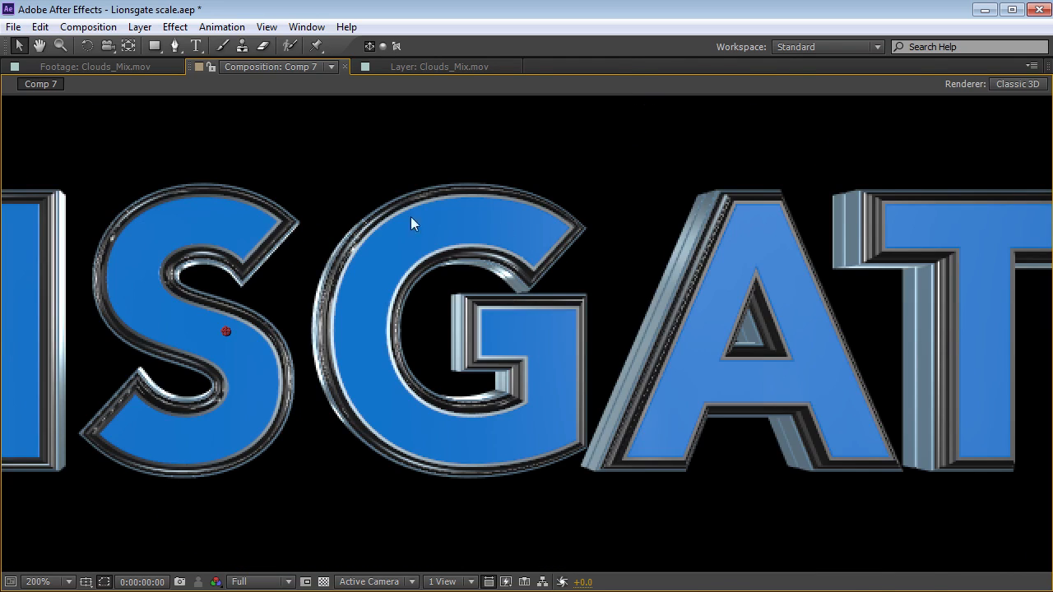
scroll(410, 216, "down", 1)
key("grave")
scroll(444, 238, "down", 1)
left_click(153, 430)
left_click_drag(367, 444, 248, 448)
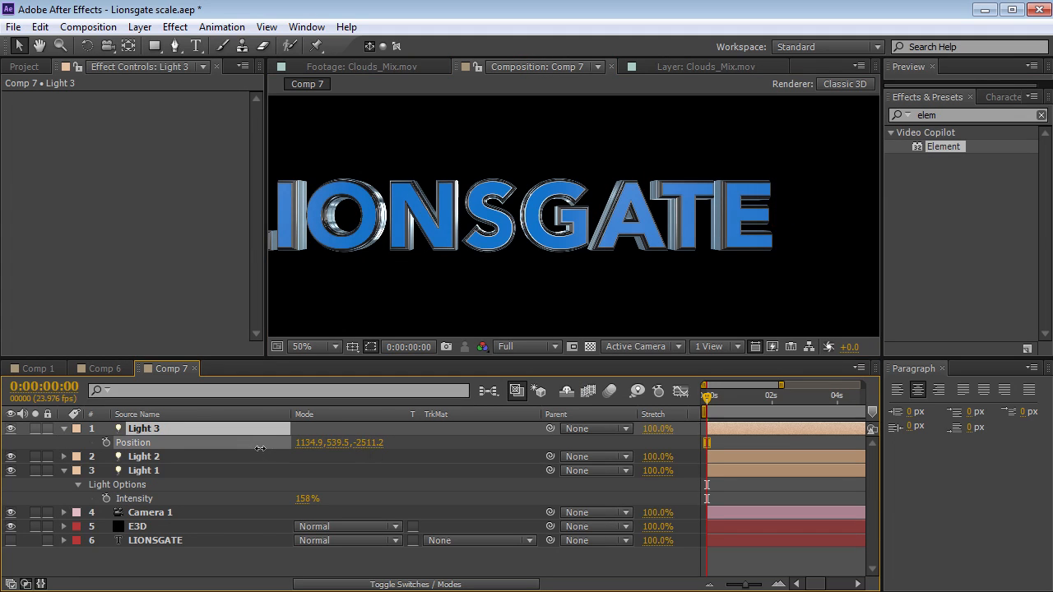
scroll(568, 262, "up", 1)
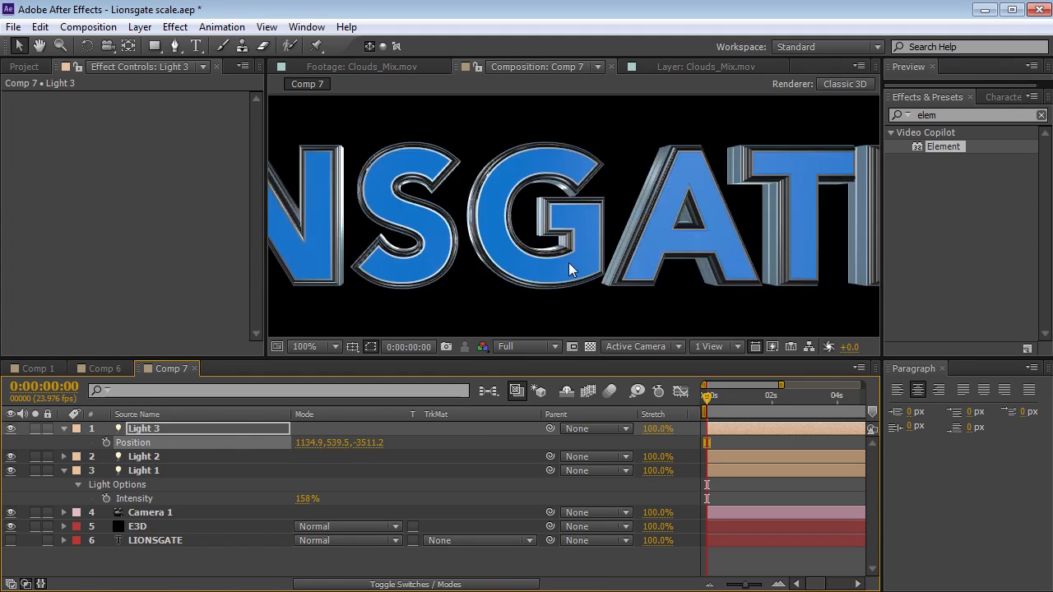
key("grave")
key("v")
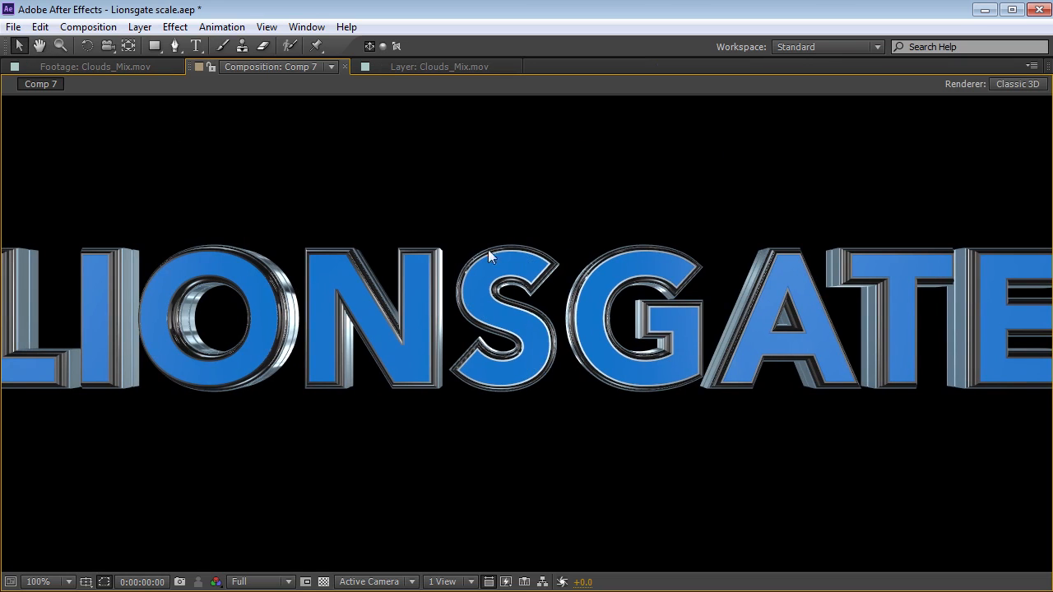
key("grave")
left_click_drag(479, 231, 624, 221)
key("v")
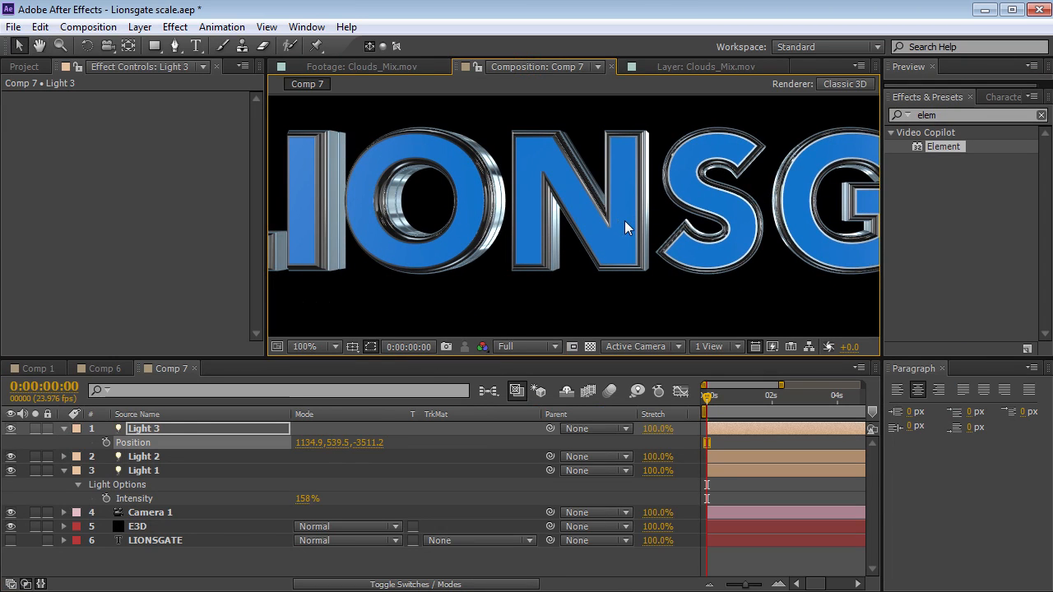
Enable Ambient Occlusion (SSAO) in the Element render settings of the E3D layer
left_click(155, 526)
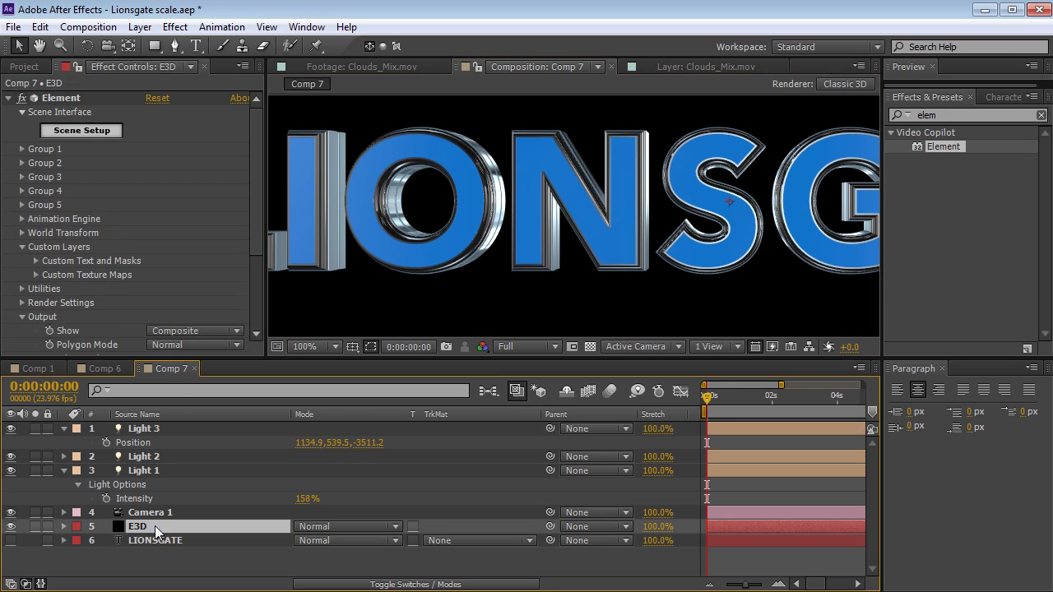
left_click(21, 246)
left_click(21, 287)
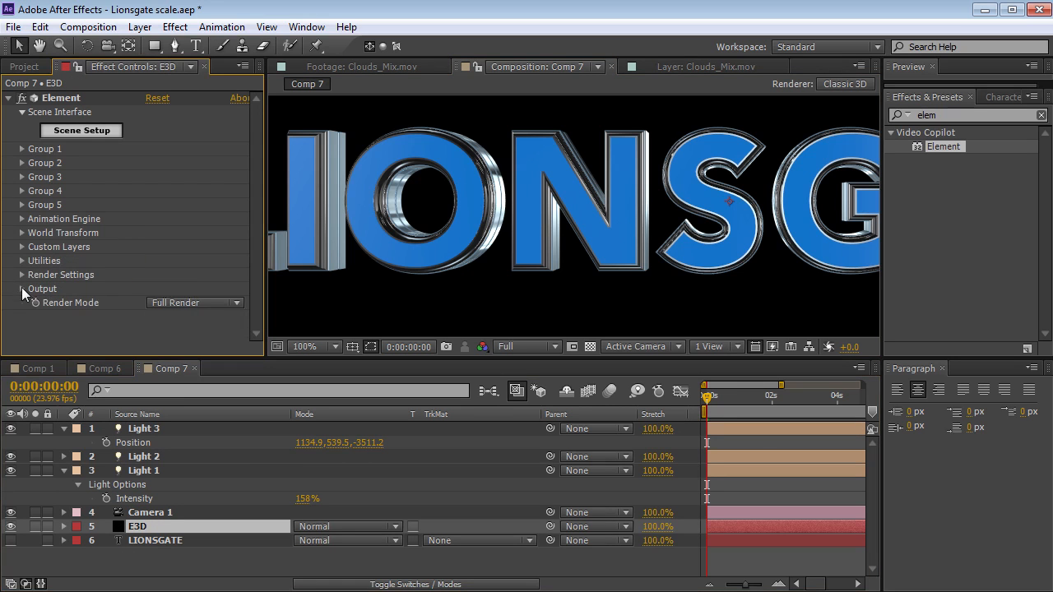
left_click(21, 276)
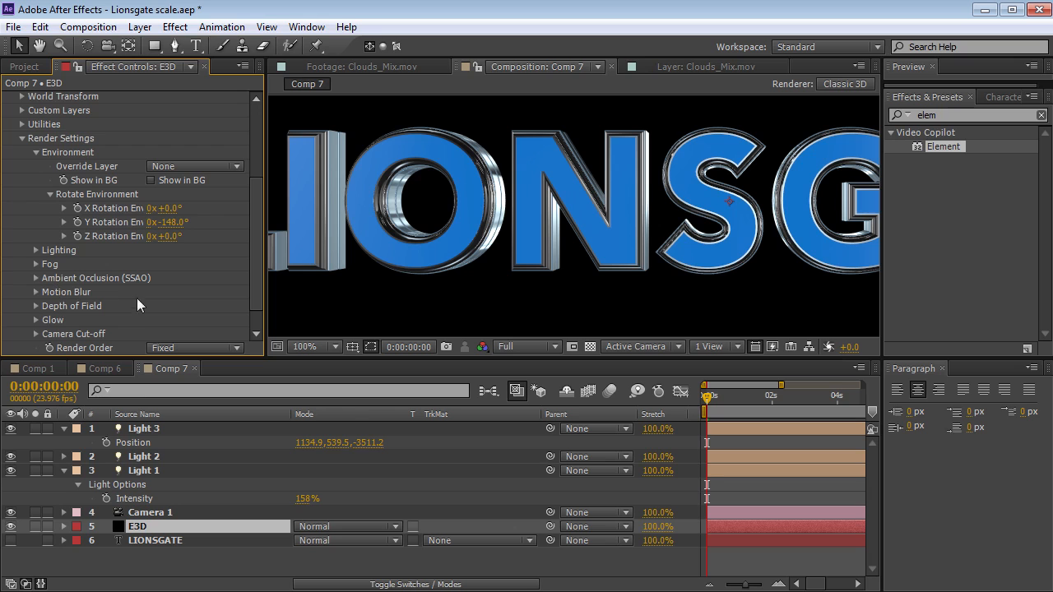
left_click(35, 278)
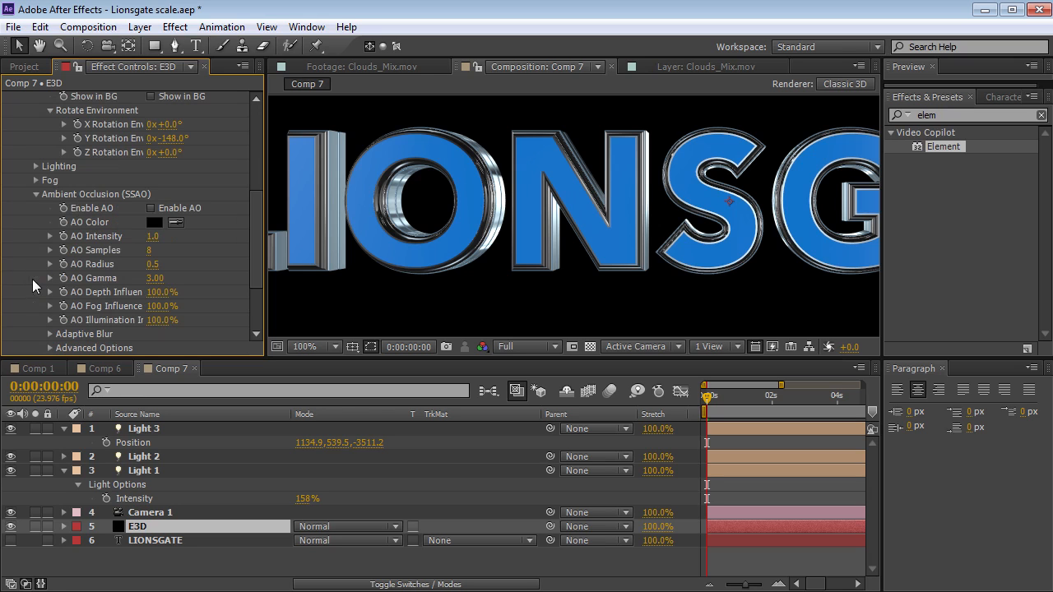
left_click(150, 208)
Set the AO Intensity to about 8.3 and the AO Radius to about 1.1, comparing the letters with the occlusion off and on
key("h")
left_click_drag(301, 238, 402, 241)
key("v")
left_click_drag(171, 236, 364, 256)
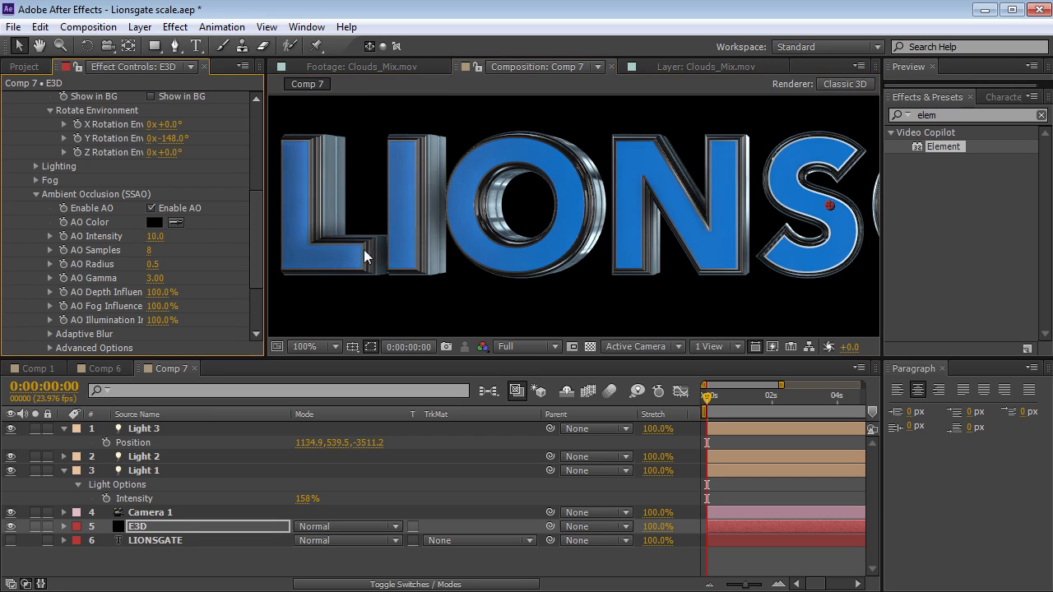
left_click_drag(156, 242, 143, 239)
left_click_drag(153, 266, 189, 260)
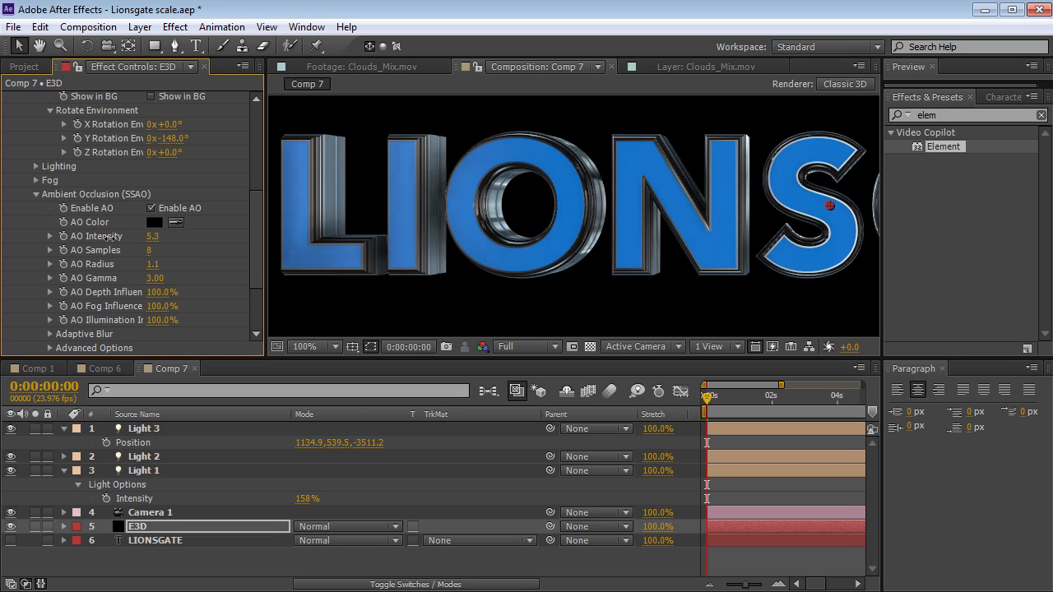
scroll(472, 214, "down", 1)
key("space")
left_click_drag(683, 264, 475, 256)
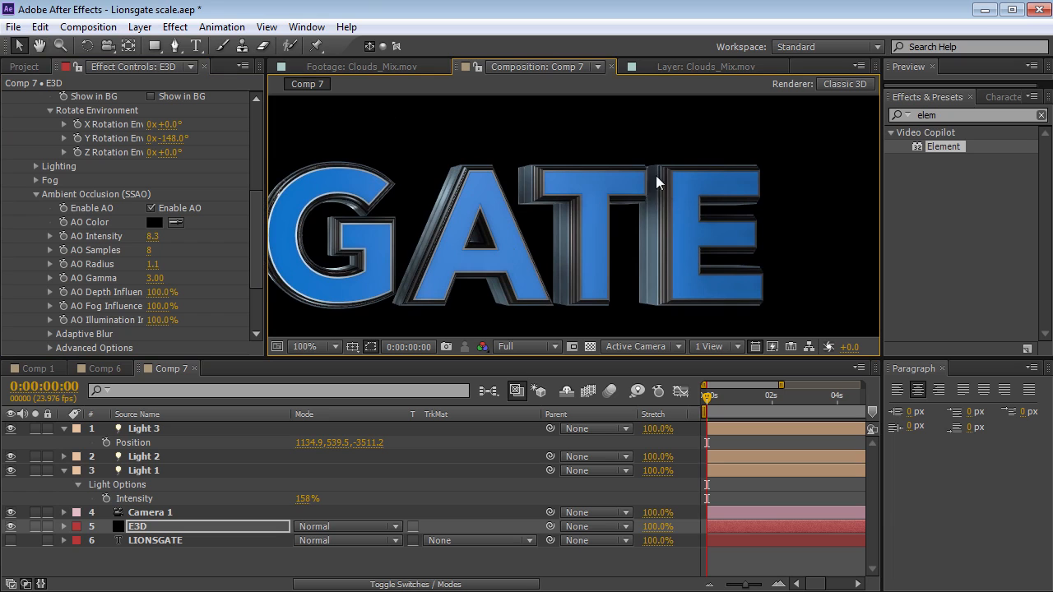
left_click(151, 209)
left_click(157, 209)
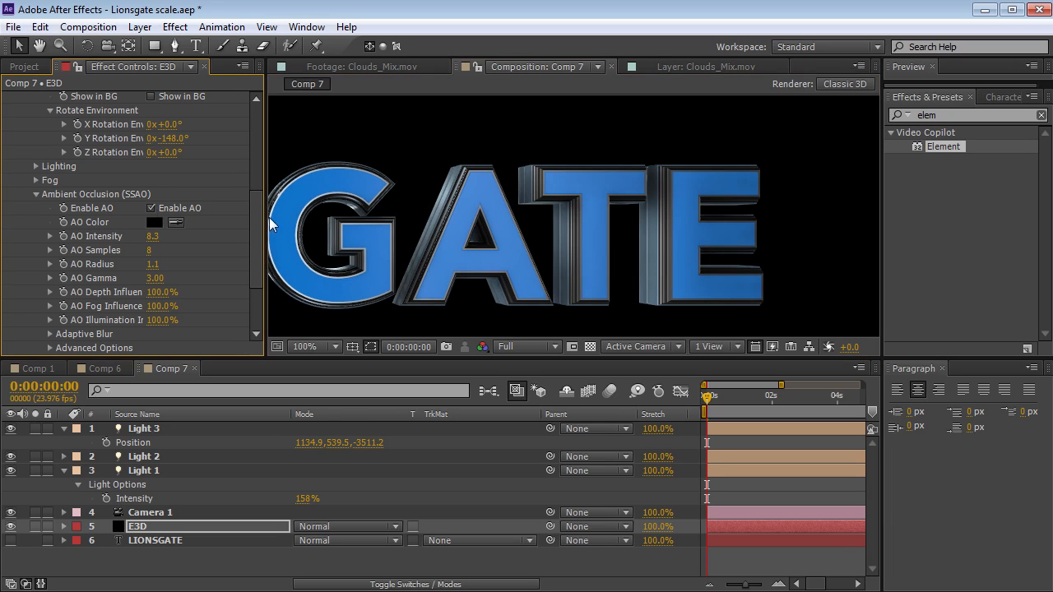
Switch the Element output to the Ambient Occlusion (SSAO) pass and examine the shading across the letters
left_click_drag(256, 232, 258, 282)
left_click(21, 334)
scroll(23, 333, "down", 3)
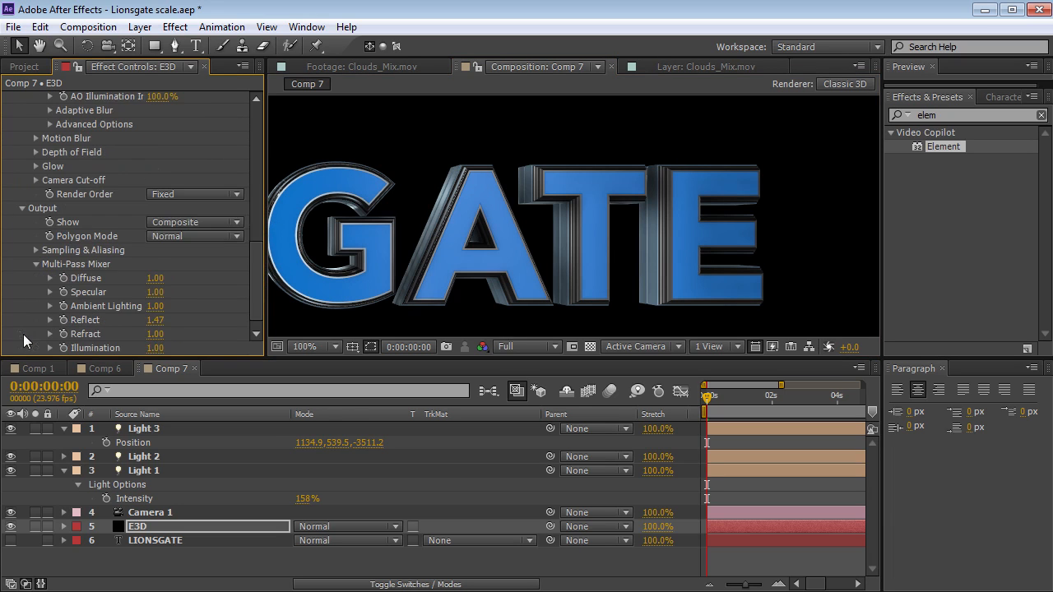
left_click(168, 222)
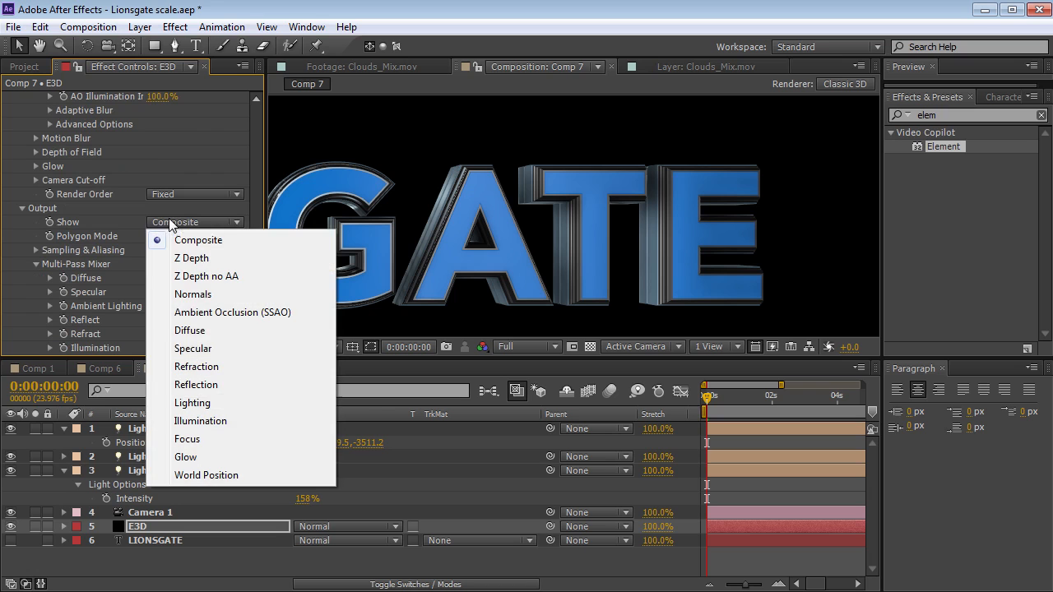
left_click(205, 315)
key("grave")
left_click_drag(275, 364, 450, 348)
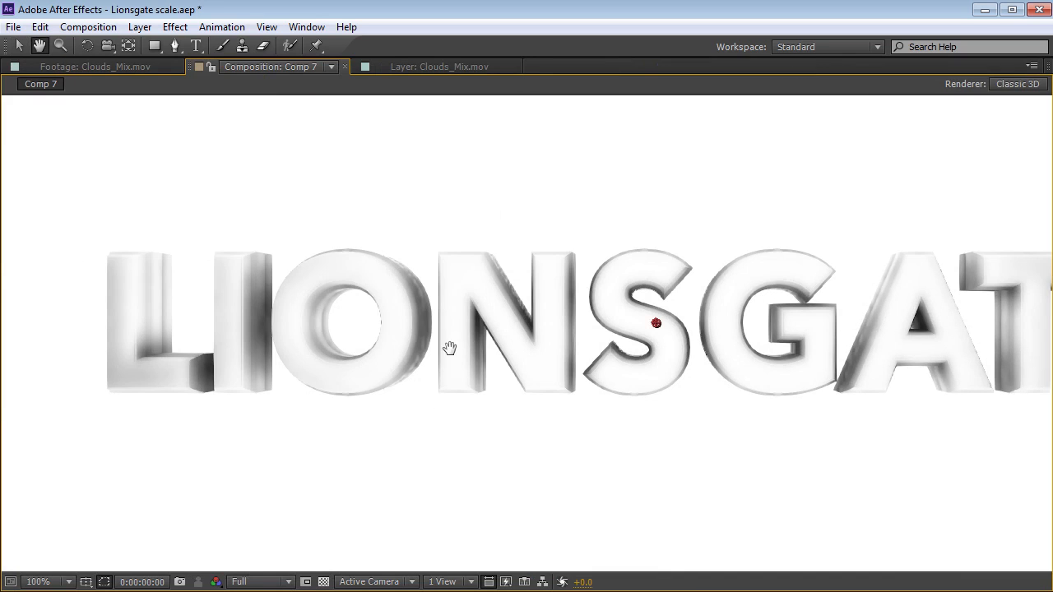
key("v")
key("grave")
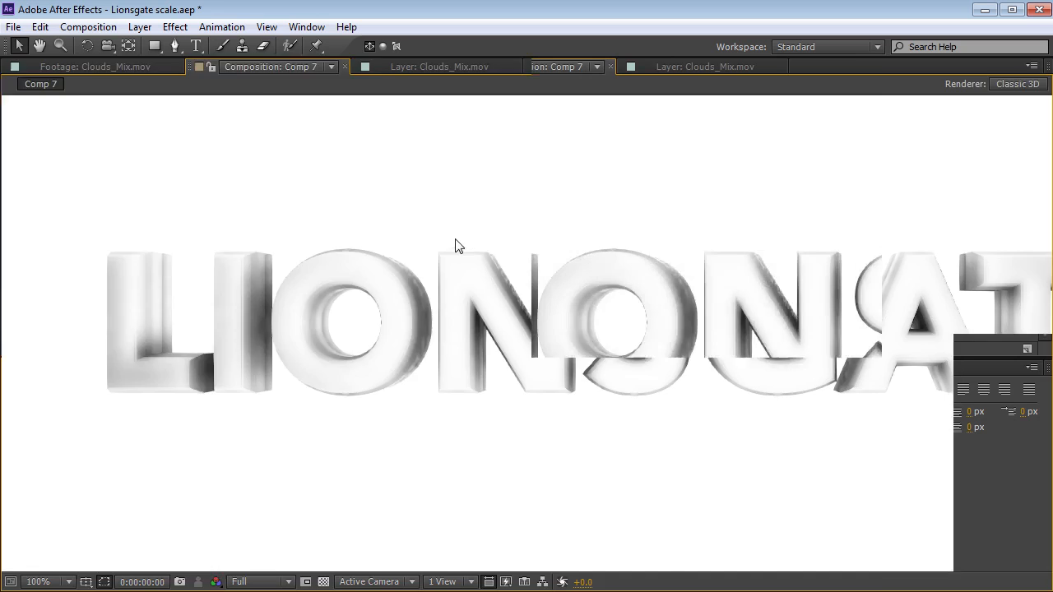
Try AO Multisampling values of 2 and 4 while examining the occlusion on the N's edges at 200% zoom
key("space")
left_click_drag(565, 194, 523, 222)
scroll(451, 223, "up", 1)
key("v")
left_click_drag(260, 283, 256, 247)
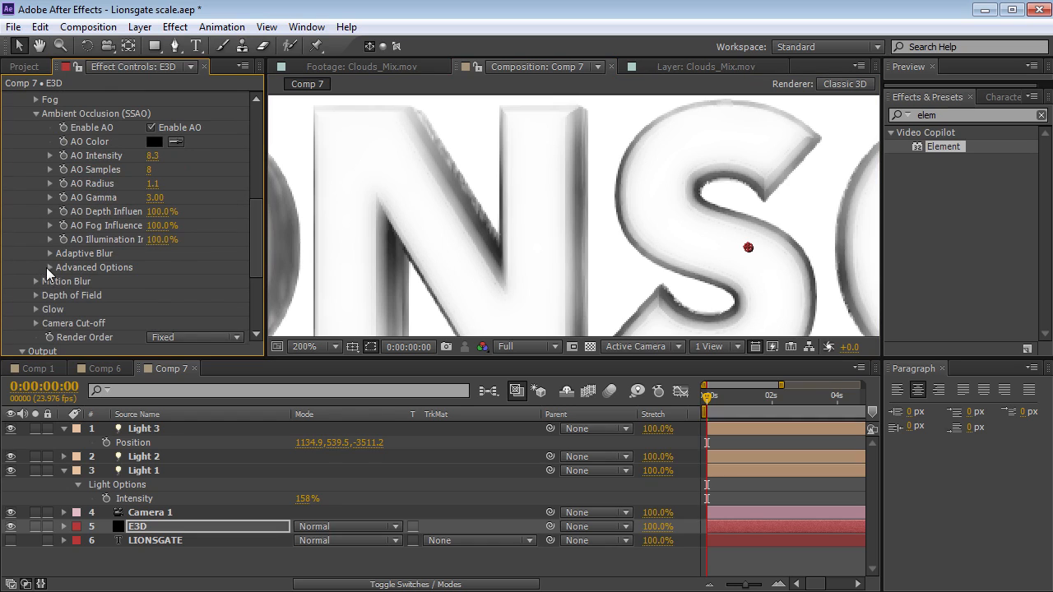
left_click(50, 267)
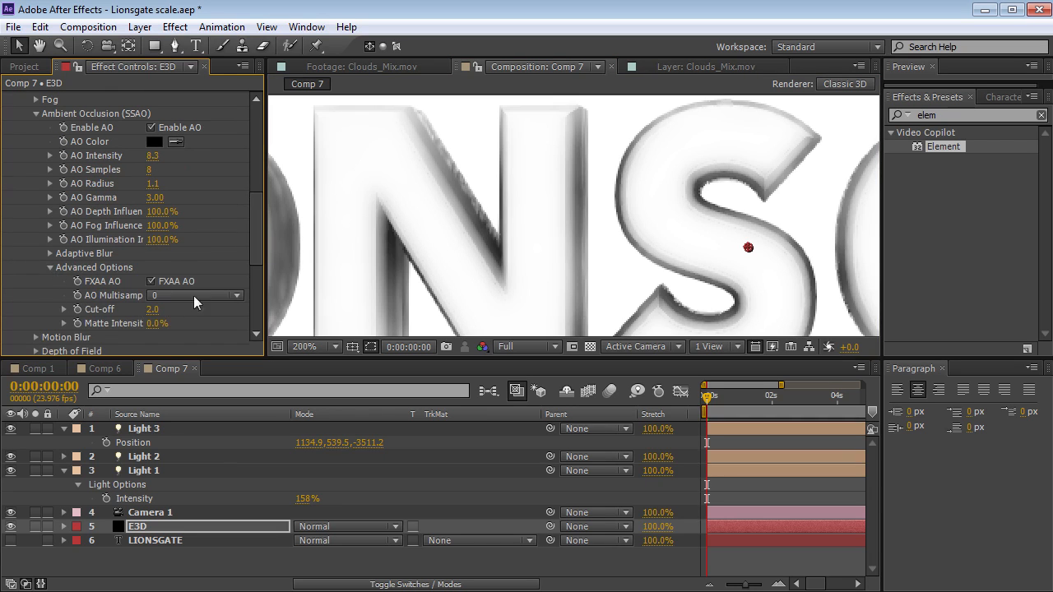
left_click_drag(265, 293, 311, 293)
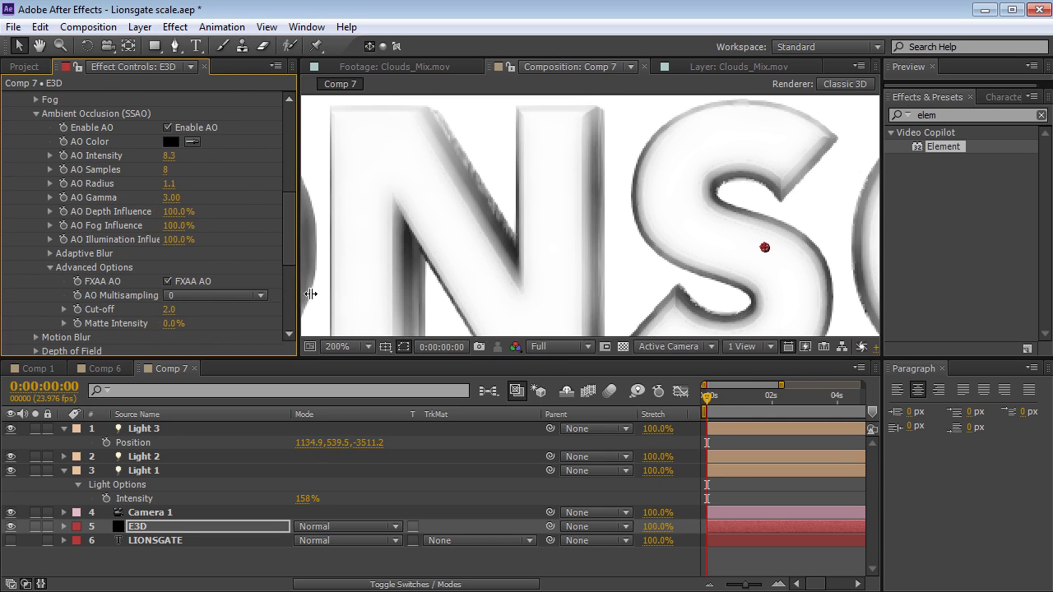
left_click(207, 297)
left_click(193, 348)
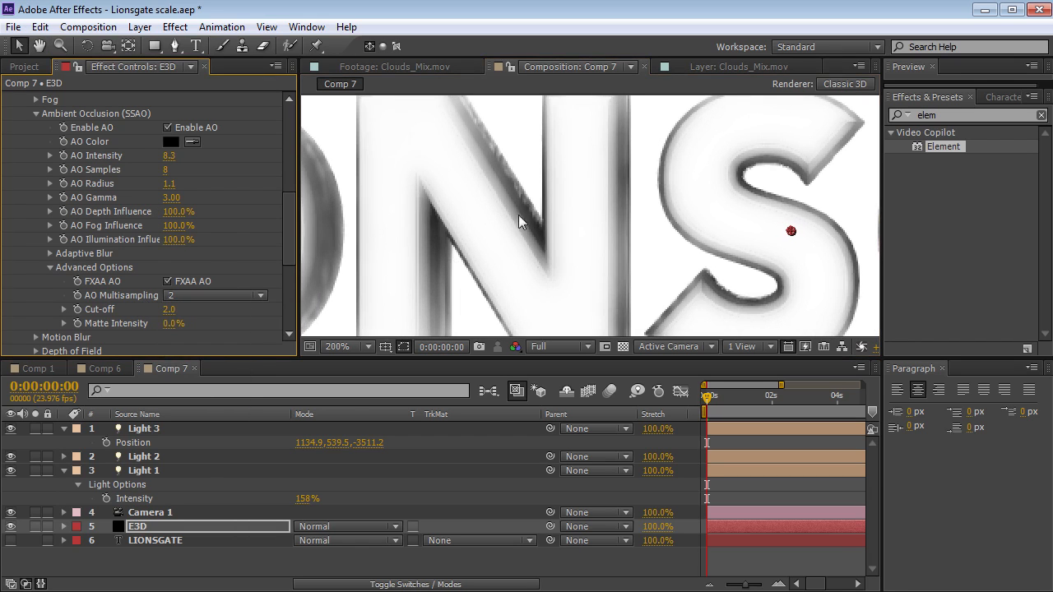
left_click(191, 294)
left_click(197, 376)
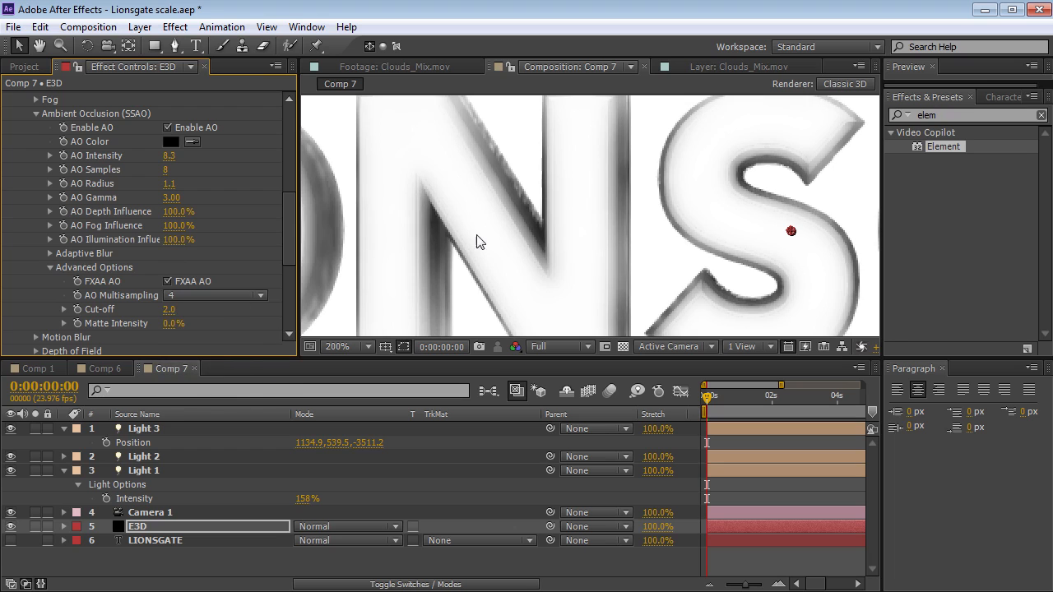
Expand the Adaptive Blur options and try raising the AO Samples to 64
left_click(50, 254)
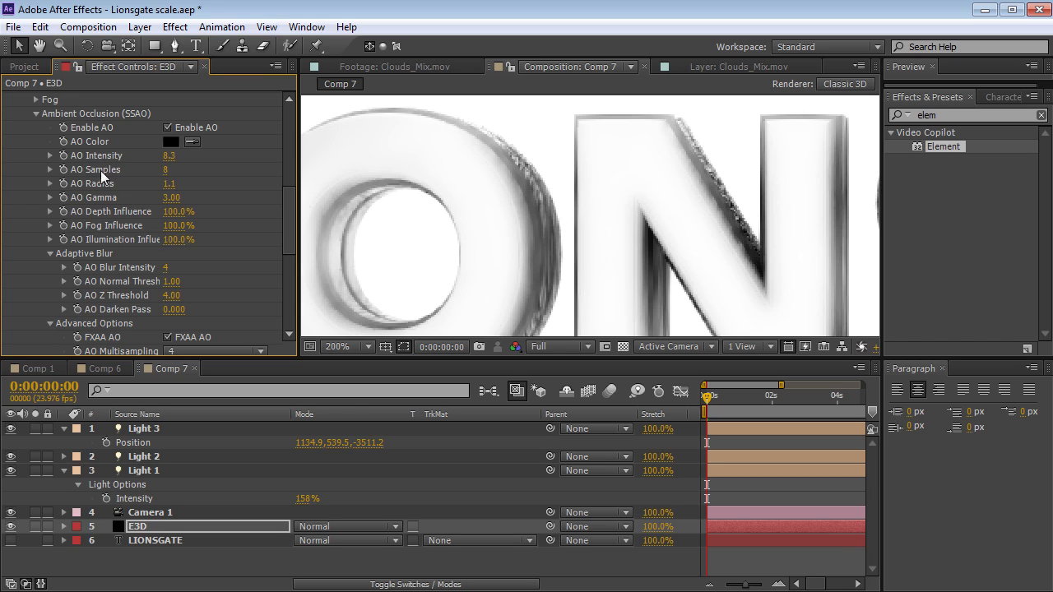
left_click(166, 170)
type("8")
key("Return")
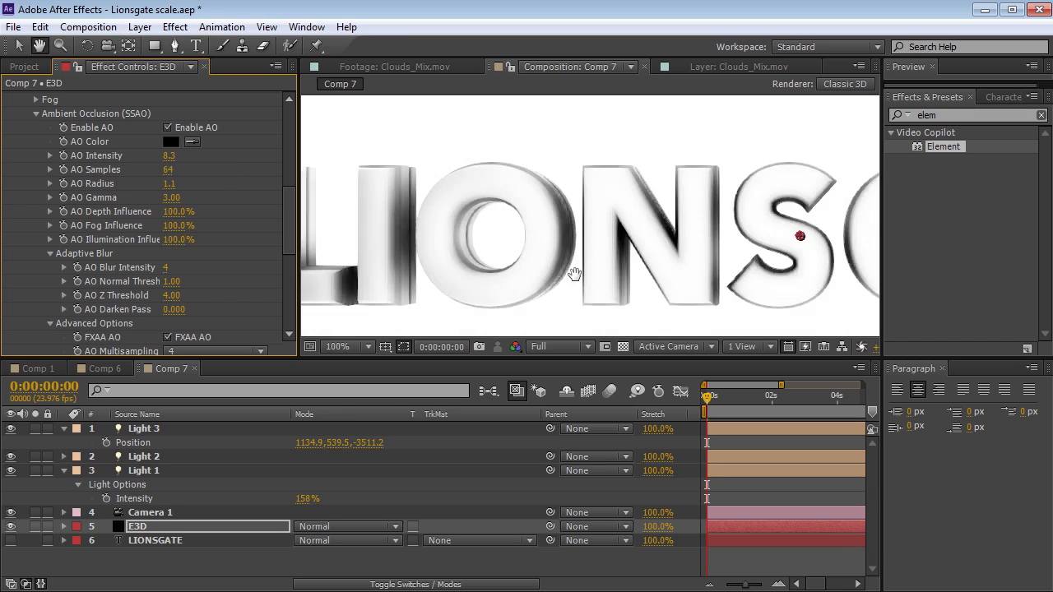
left_click_drag(467, 245, 565, 250)
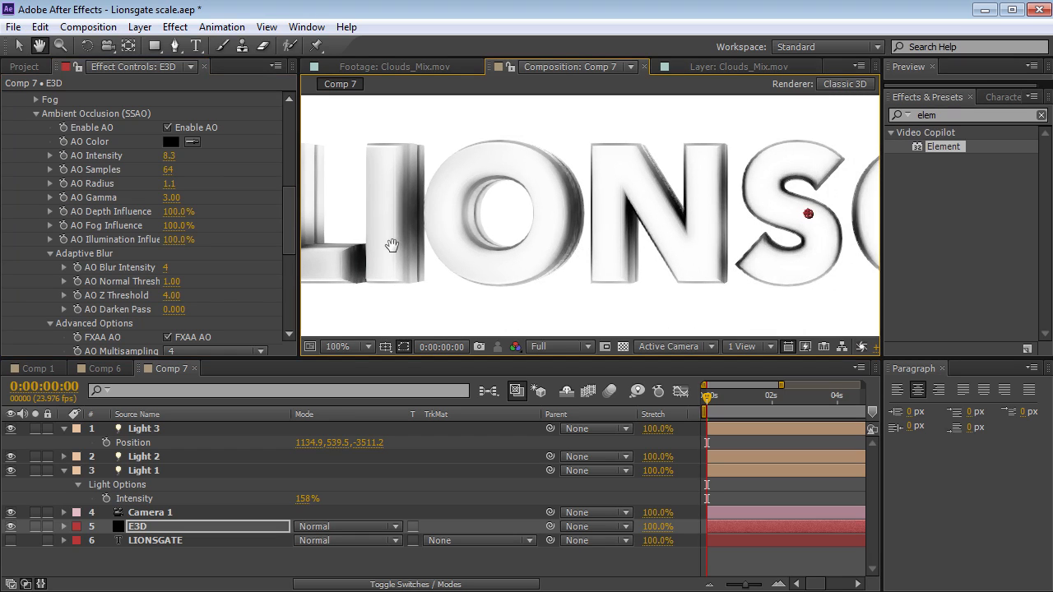
Restore AO Samples to 8 and AO Multisampling to 0, and return the Element output to Composite
scroll(176, 259, "down", 1)
left_click(175, 311)
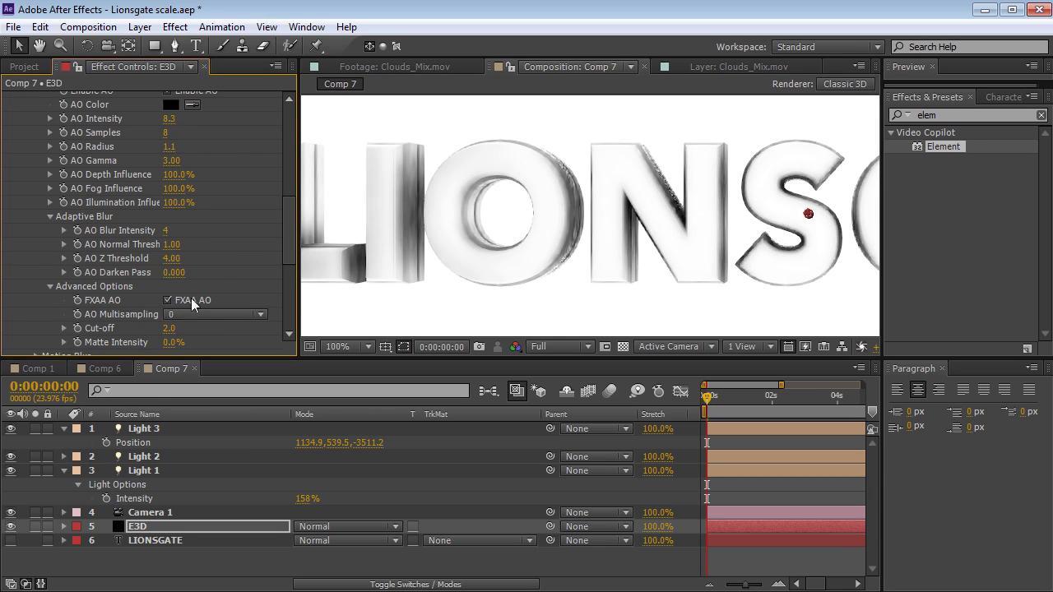
scroll(189, 206, "up", 3)
left_click(36, 174)
left_click(199, 272)
left_click(215, 289)
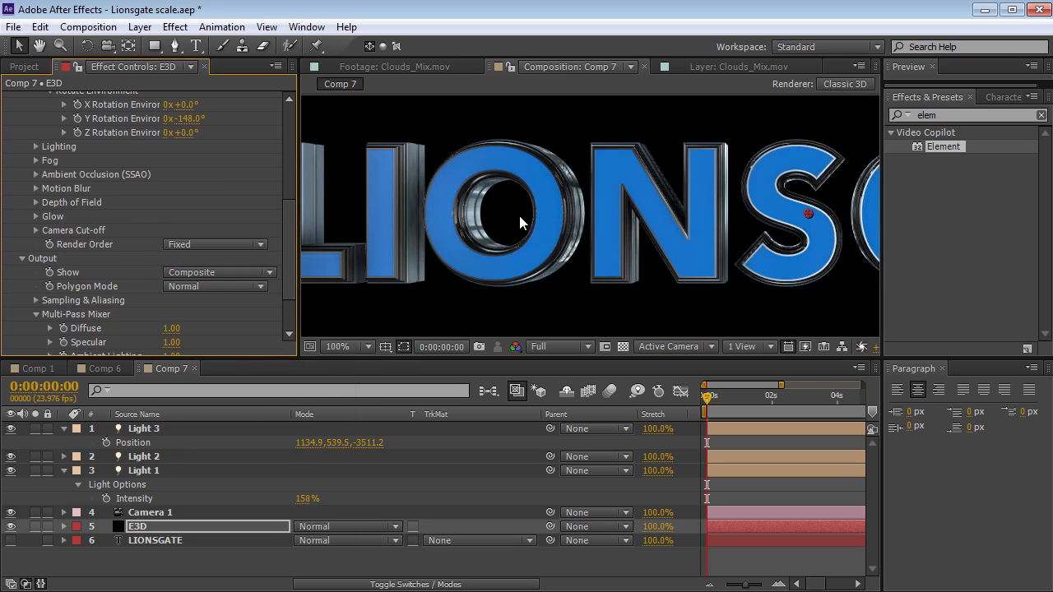
Set Supersampling to 2 in Element's Sampling & Aliasing output settings
scroll(287, 235, "down", 3)
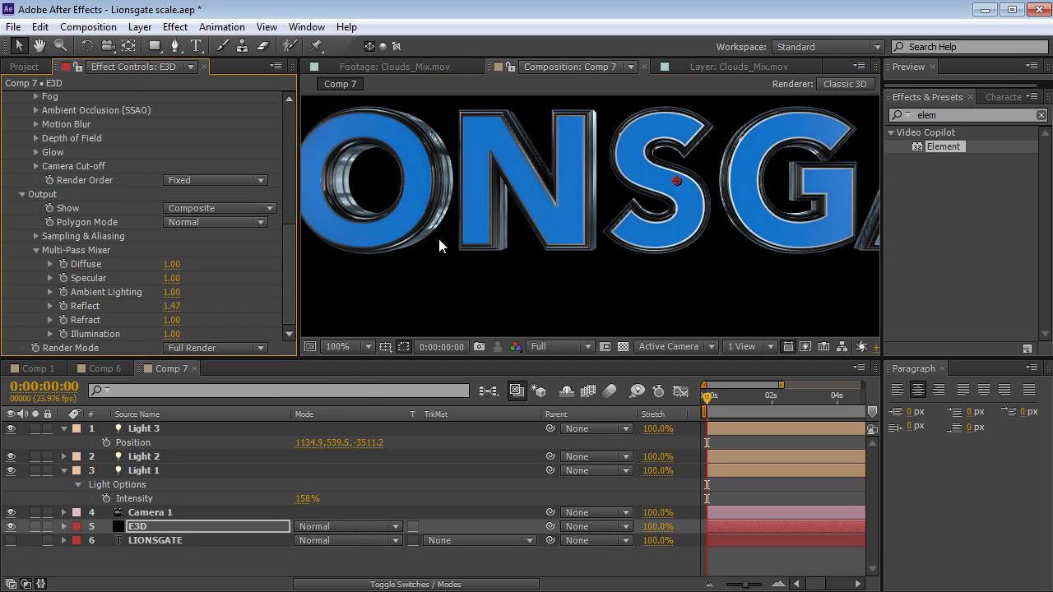
left_click_drag(547, 186, 738, 209)
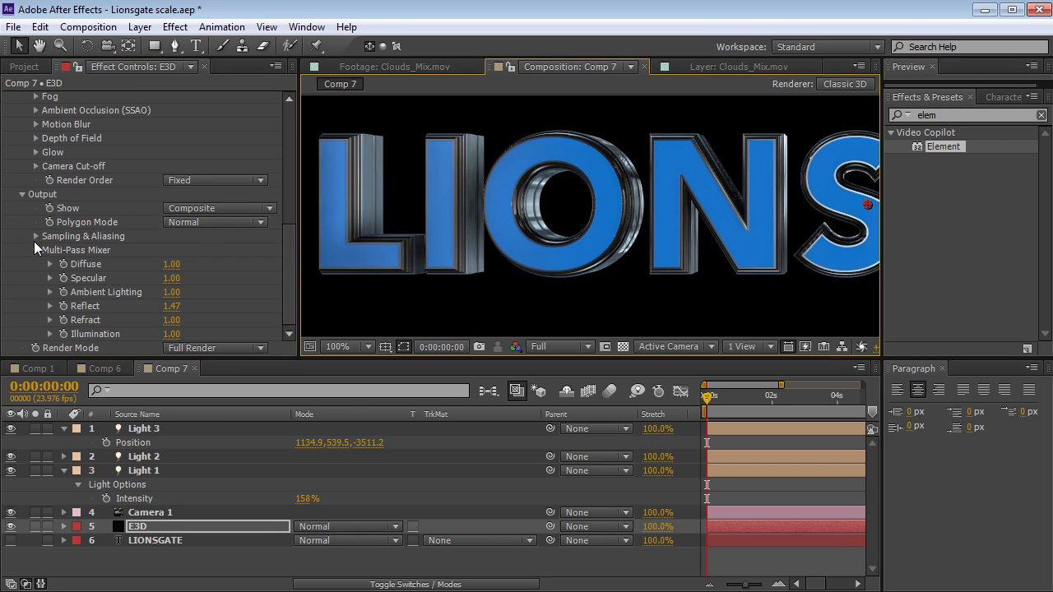
left_click(35, 236)
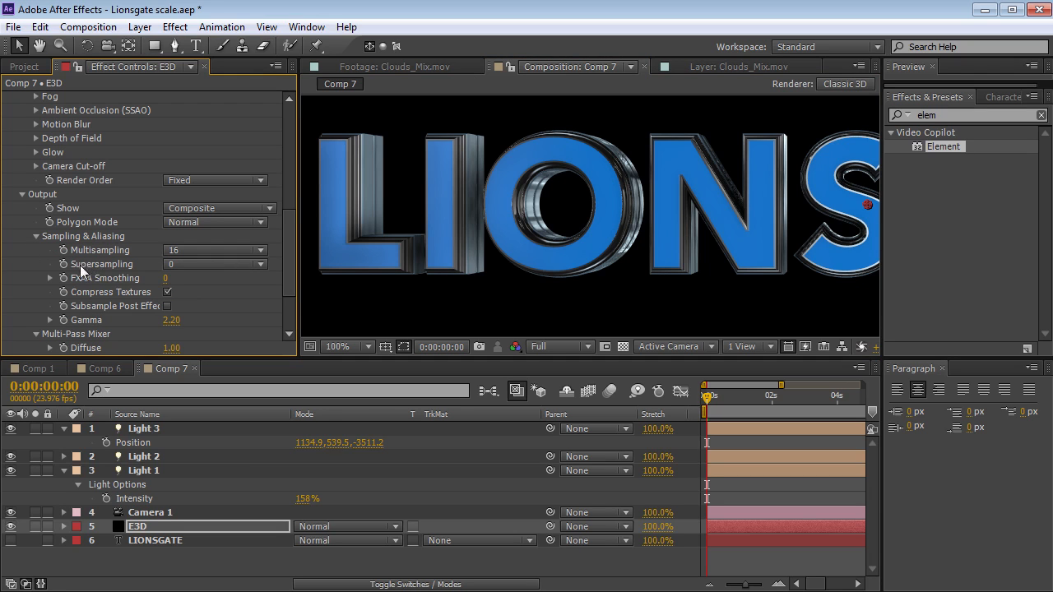
left_click(174, 264)
left_click(193, 298)
scroll(454, 225, "up", 1)
left_click_drag(458, 228, 522, 249)
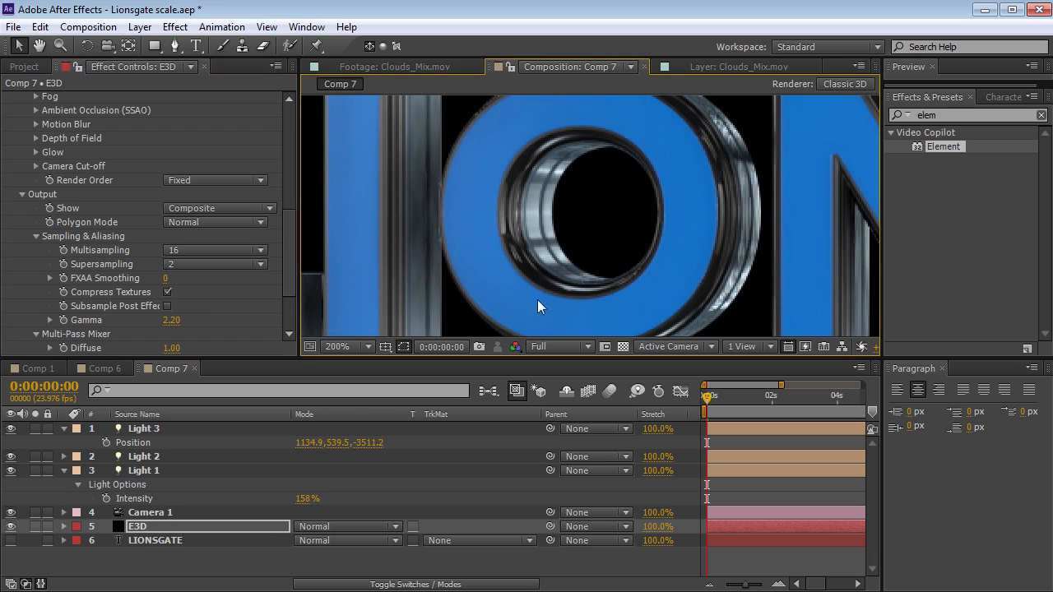
Switch Supersampling to 0 and back to 2 to compare the smoothness of the O's bevel edges
left_click(181, 264)
left_click(189, 279)
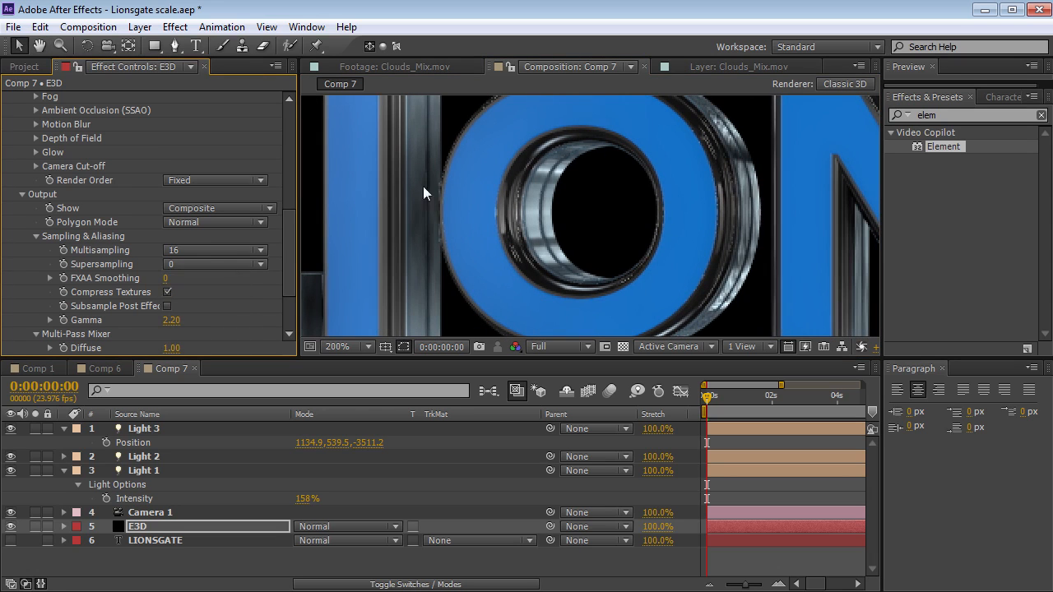
left_click_drag(475, 108, 492, 162)
left_click(198, 264)
left_click(204, 298)
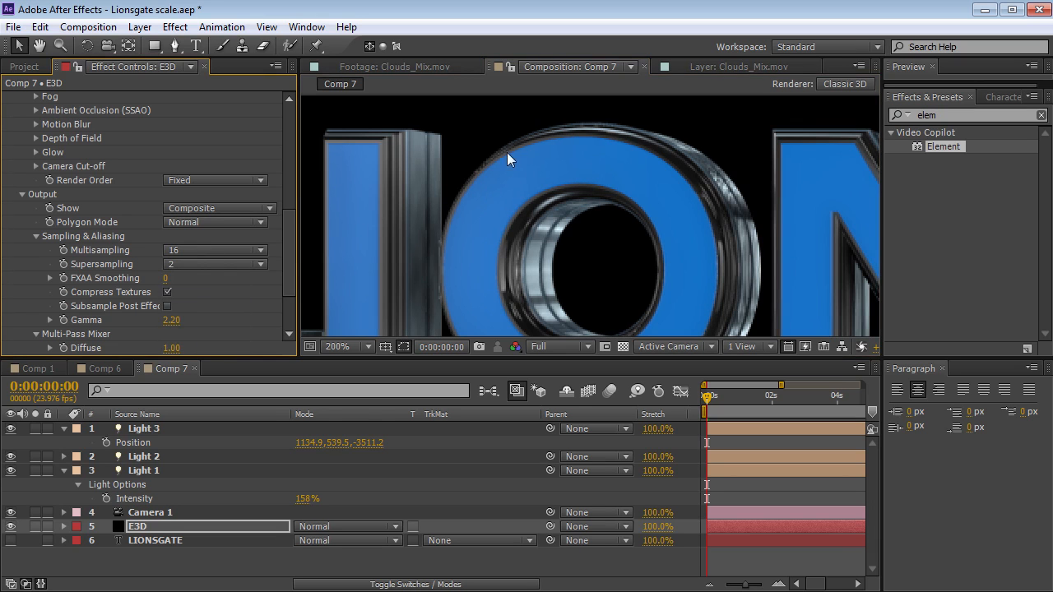
Try Supersampling at 4 on the letters, and return it to 2
left_click(183, 265)
left_click(622, 131)
scroll(522, 201, "down", 1)
left_click_drag(619, 276, 506, 207)
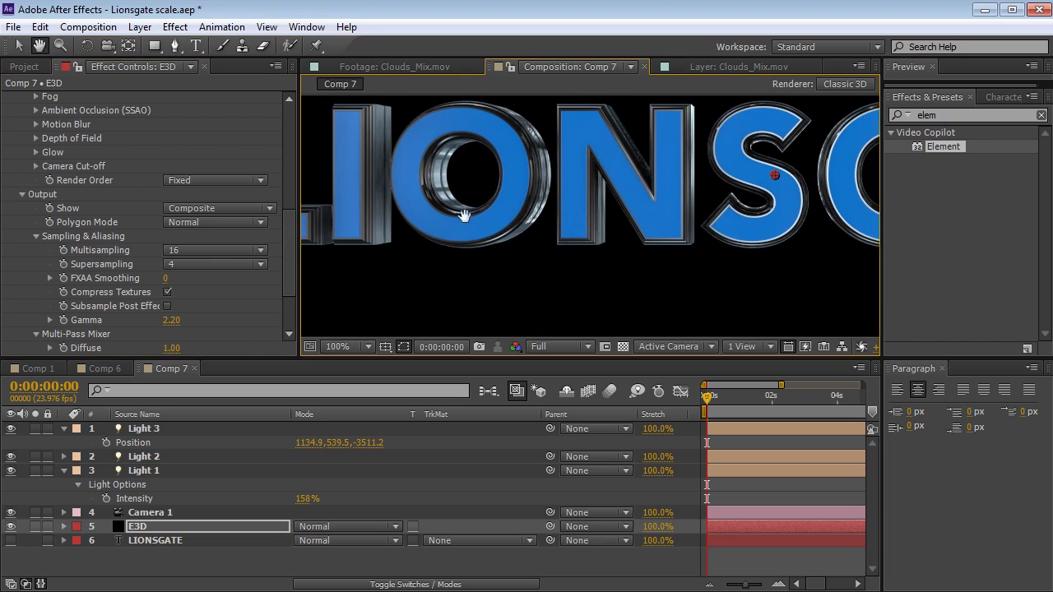
left_click(193, 264)
left_click(197, 299)
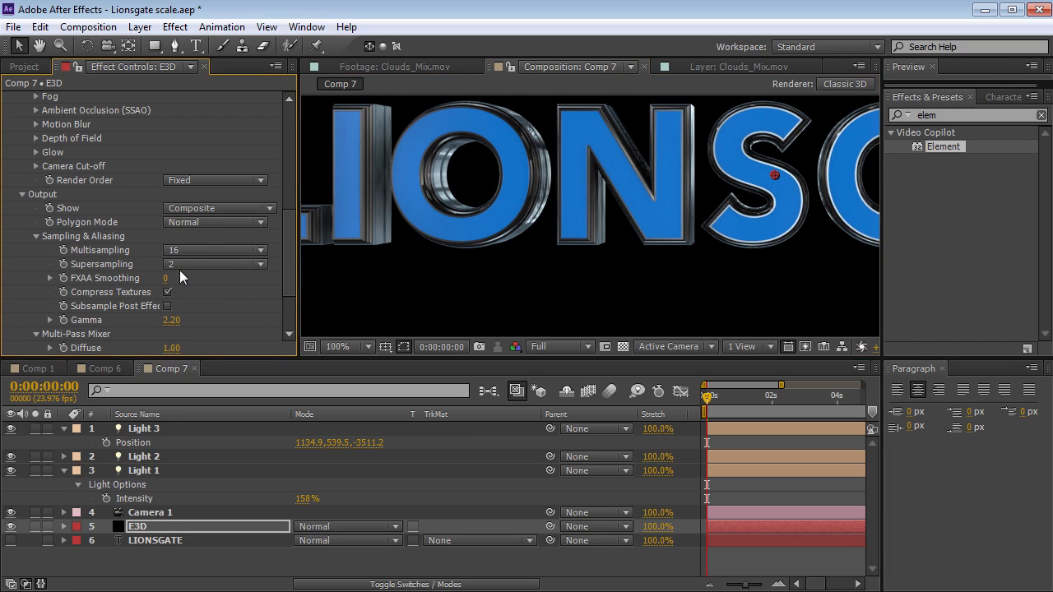
Orbit the camera slightly to examine the logo's bevels and reflections from another angle
key("space")
scroll(535, 195, "down", 1)
left_click_drag(645, 233, 667, 268)
scroll(521, 252, "up", 1)
key("c")
left_click_drag(606, 180, 544, 195)
left_click_drag(290, 255, 286, 318)
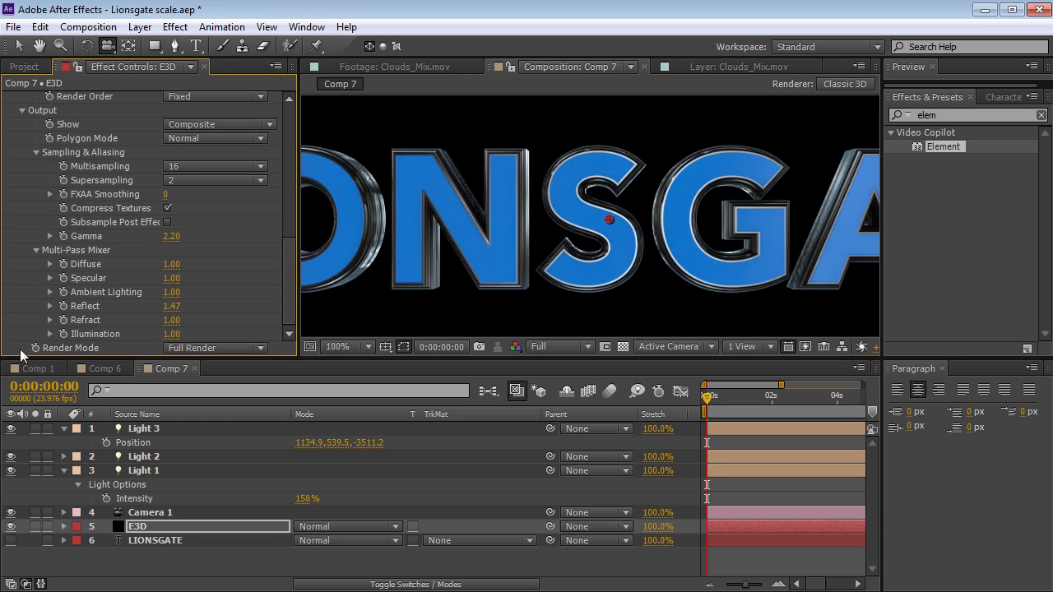
Switch the Element effect's Render Mode to Preview and try moving the camera around the text
left_click(215, 348)
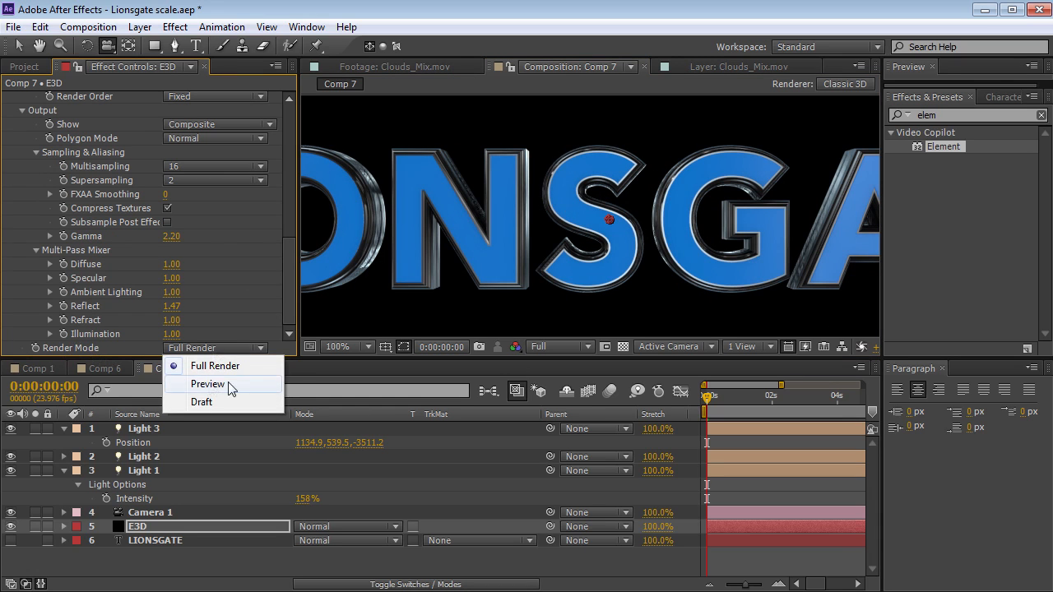
left_click(207, 384)
left_click_drag(649, 192, 539, 227)
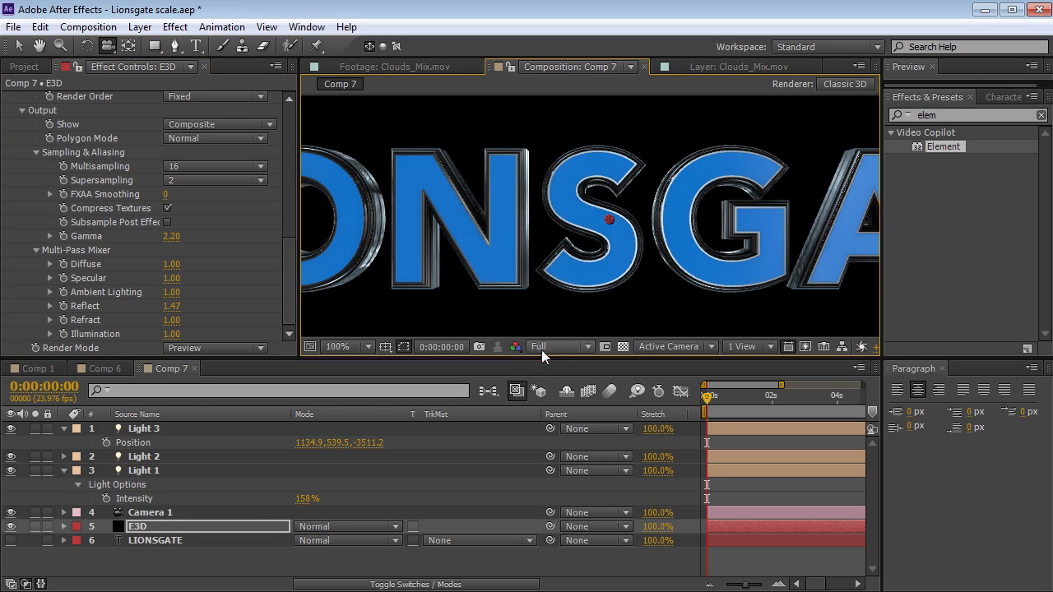
Set the composition's preview resolution to Half and the Element effect's Render Mode to Full Render
key("ctrl+shift+j")
scroll(565, 183, "down", 1)
left_click_drag(779, 213, 617, 189)
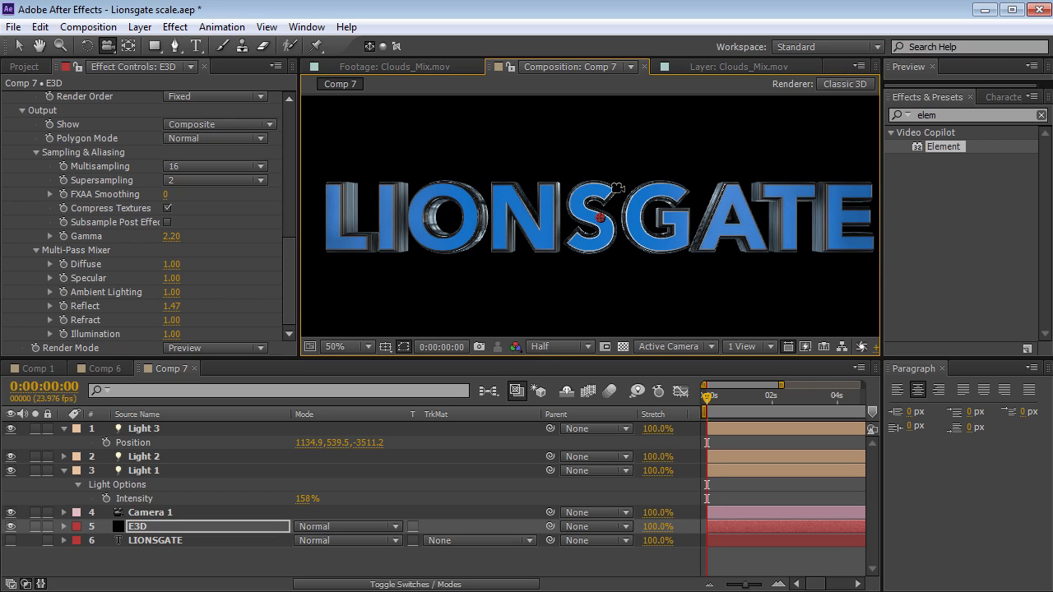
left_click(186, 348)
left_click(206, 364)
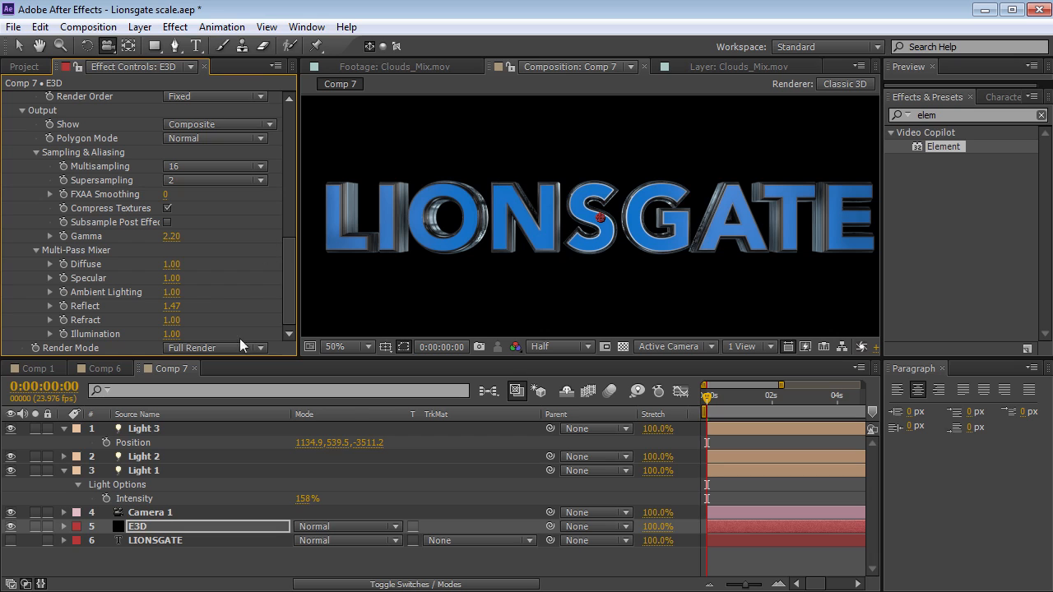
Collapse the expanded properties of all layers in Comp 7 and deselect the layers
left_click(151, 472)
key("ctrl+a")
left_click(62, 472)
left_click(189, 525)
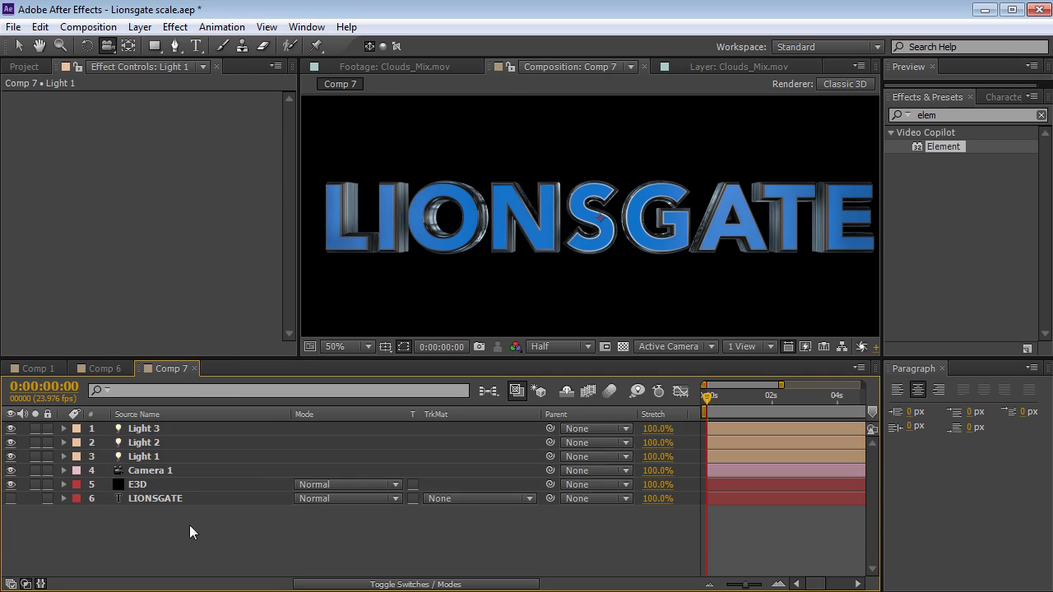
scroll(608, 243, "down", 2)
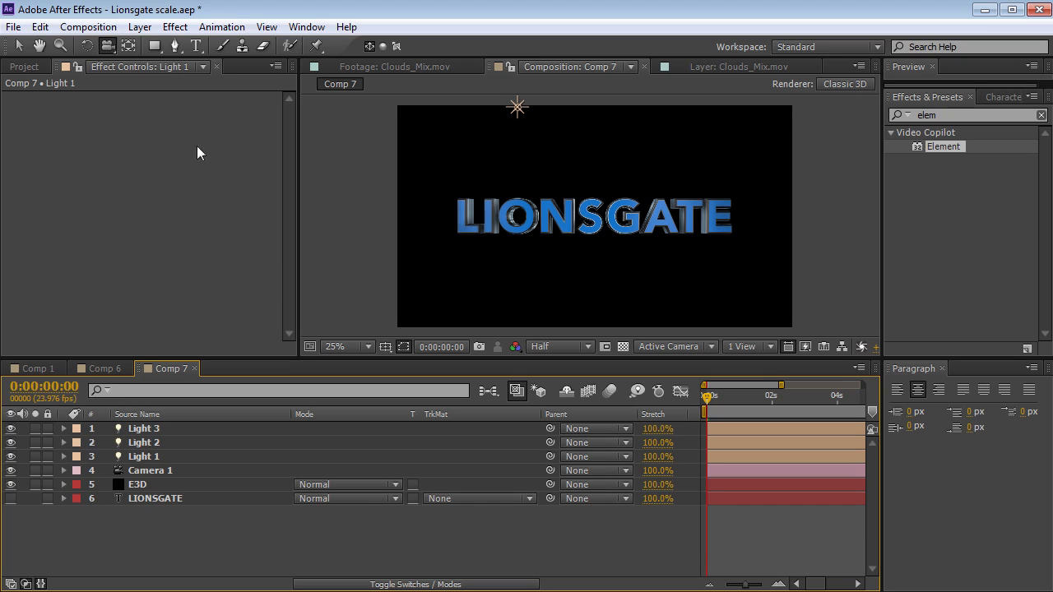
Open the Clouds_Mix.mov footage from the project in an enlarged viewer and examine its frames
left_click(30, 71)
left_click(60, 312)
double_click(64, 218)
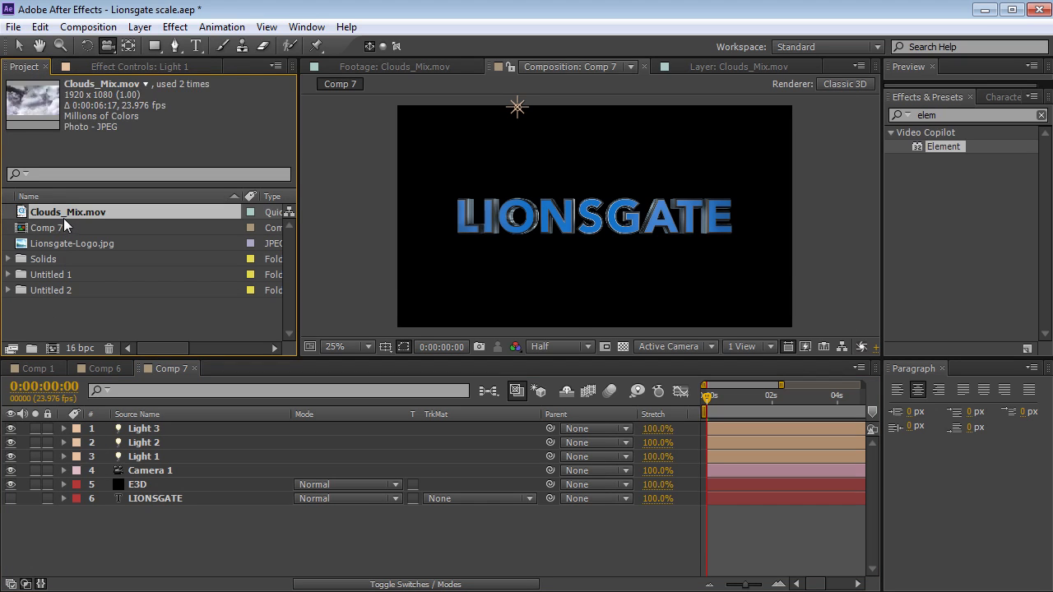
key("grave")
scroll(492, 226, "up", 2)
left_click_drag(41, 549, 344, 539)
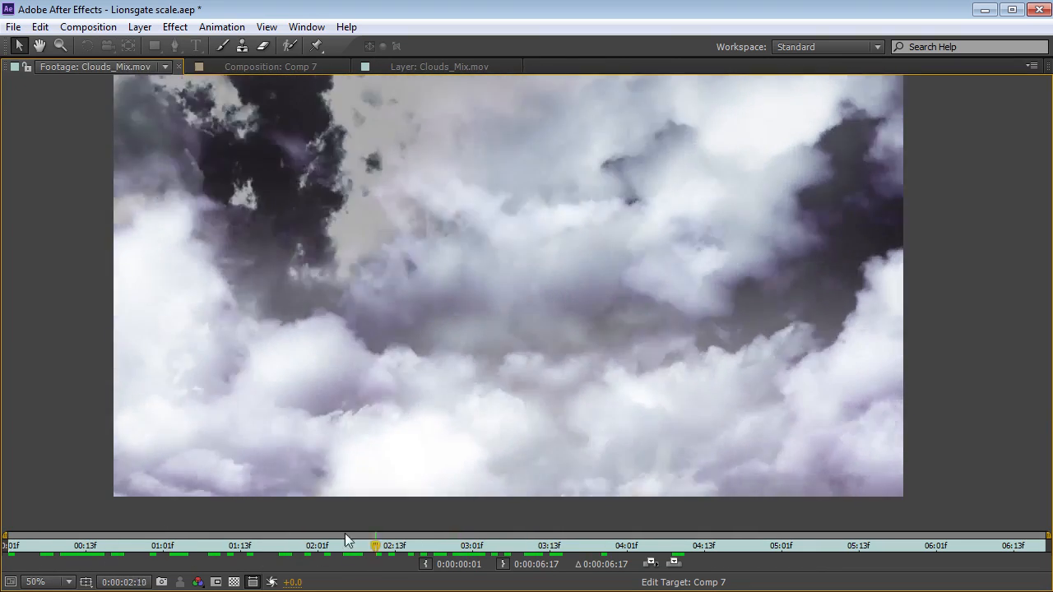
key("Home")
scroll(365, 244, "up", 2)
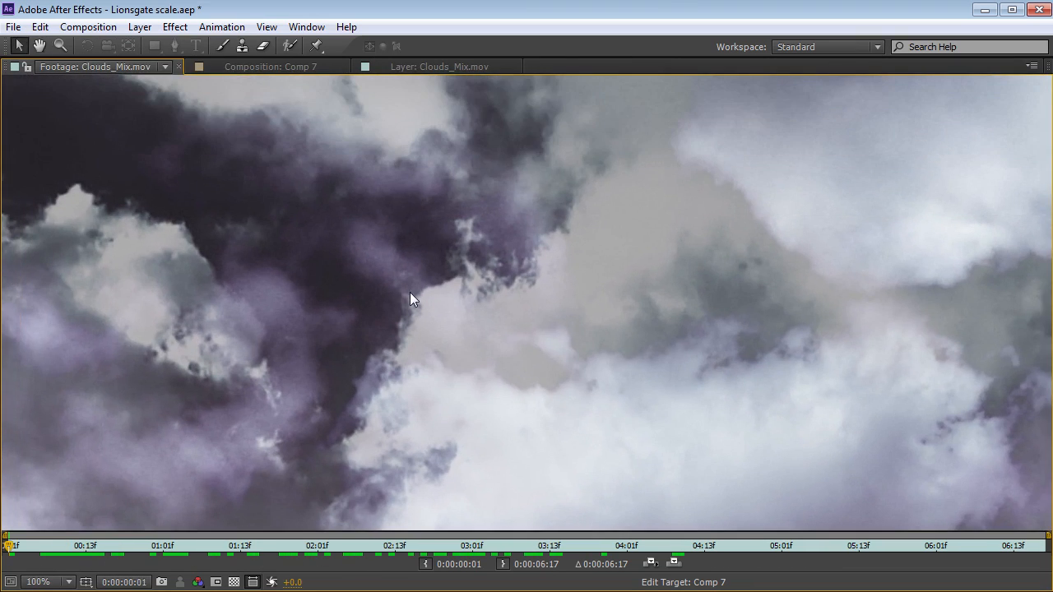
scroll(485, 329, "down", 2)
Add Clouds_Mix.mov to Comp 7 as the lowest layer, beneath the LIONSGATE text layer
key("grave")
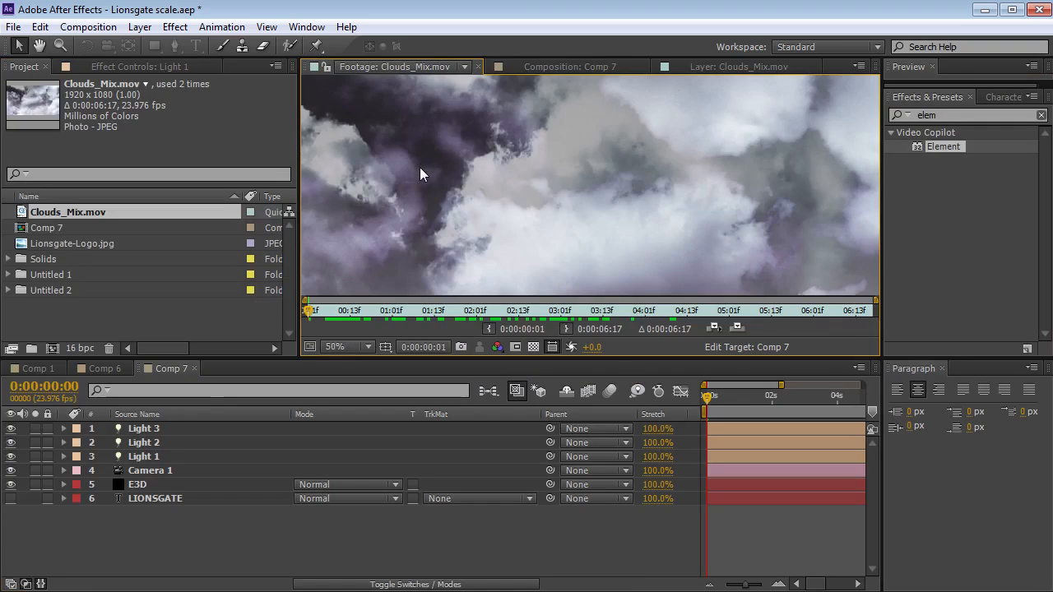
key("grave")
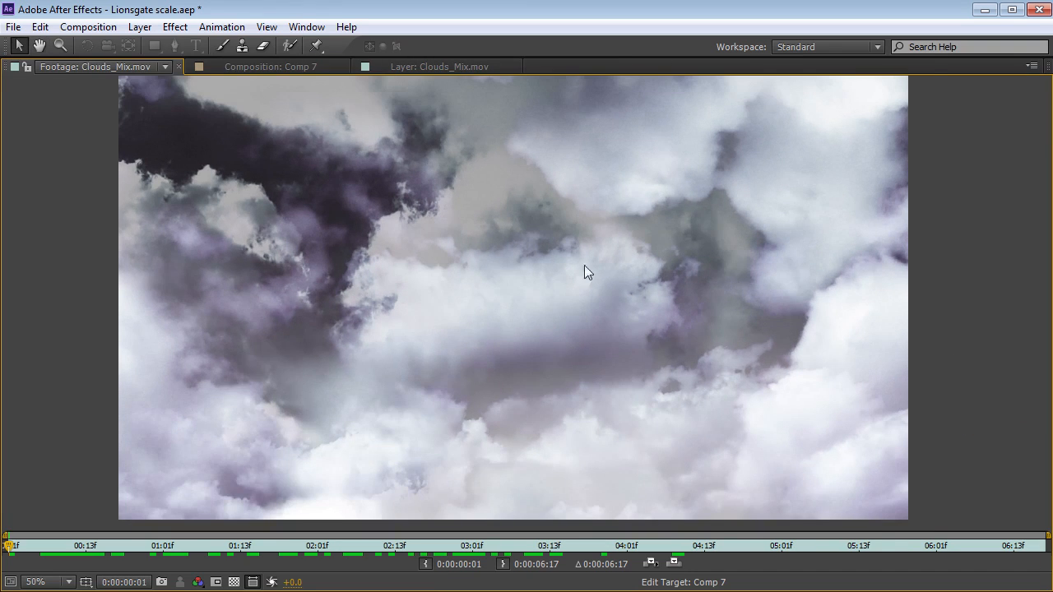
key("grave")
left_click_drag(43, 218, 102, 517)
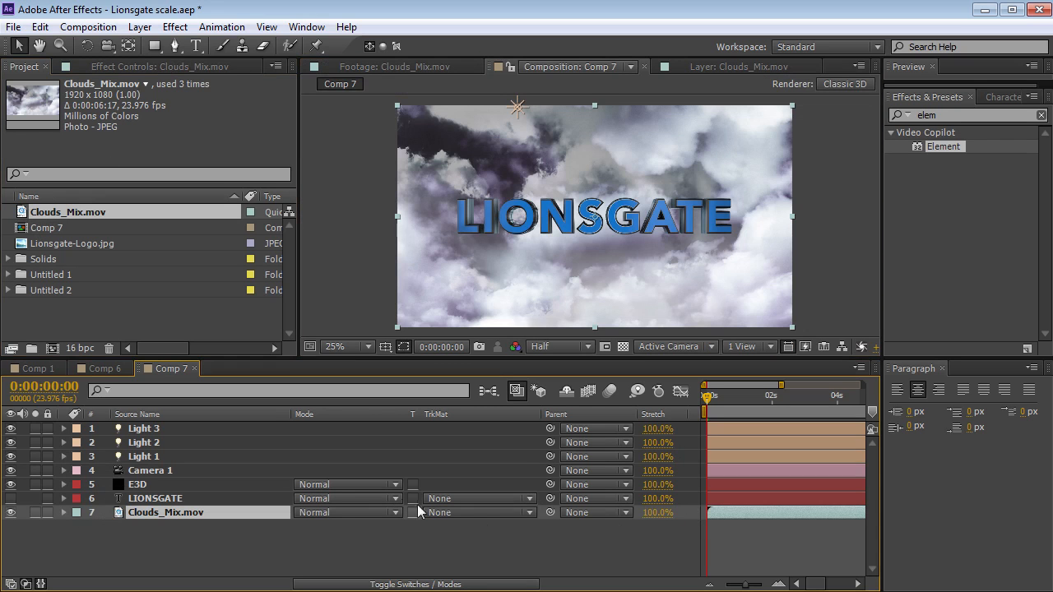
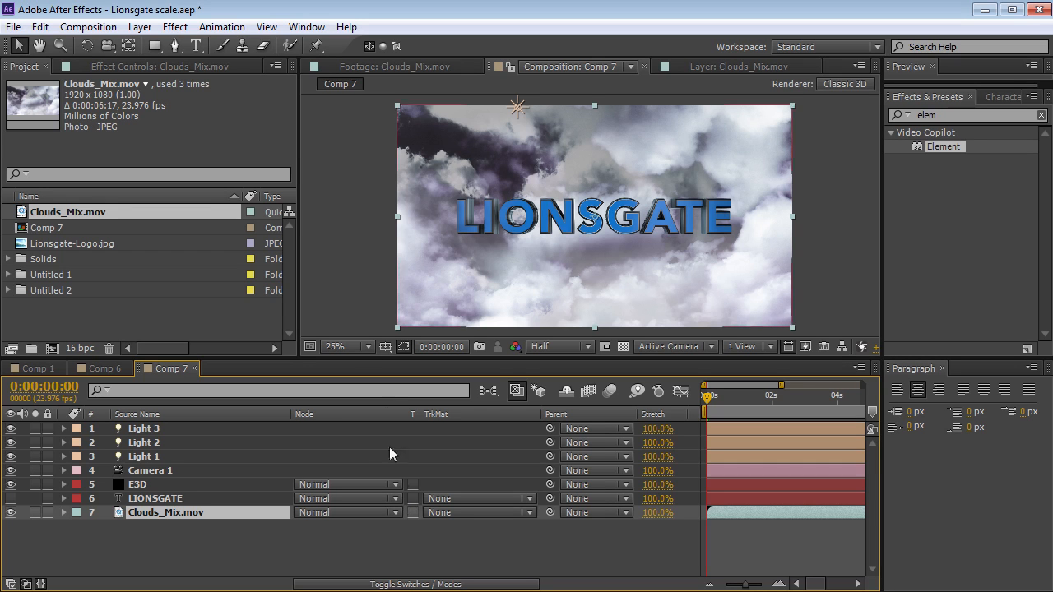
Create a new adjustment layer above all other layers and apply the Tint effect to it
left_click(140, 26)
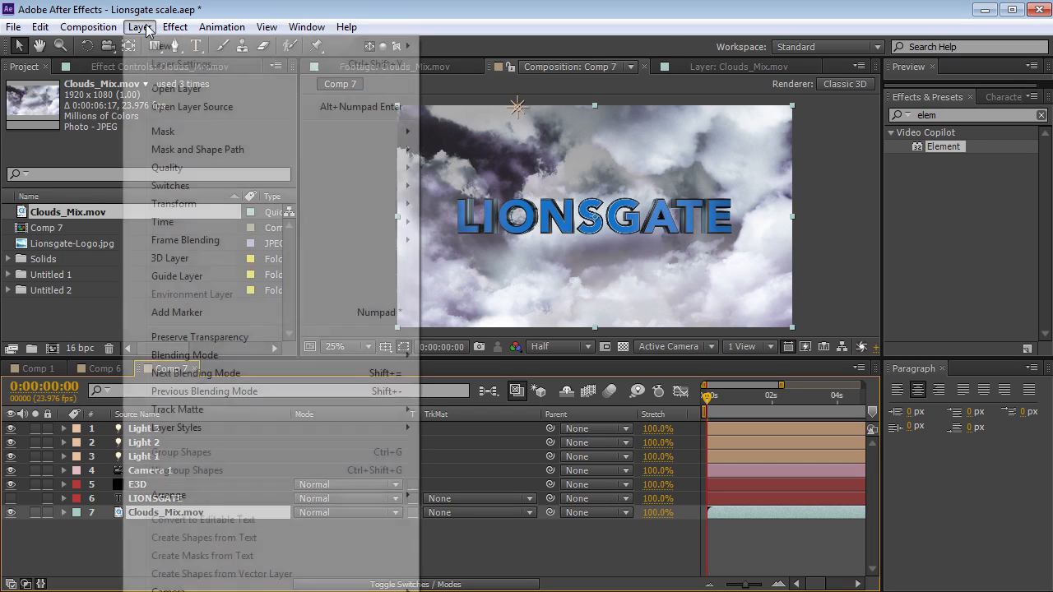
mouse_move(165, 44)
left_click(486, 154)
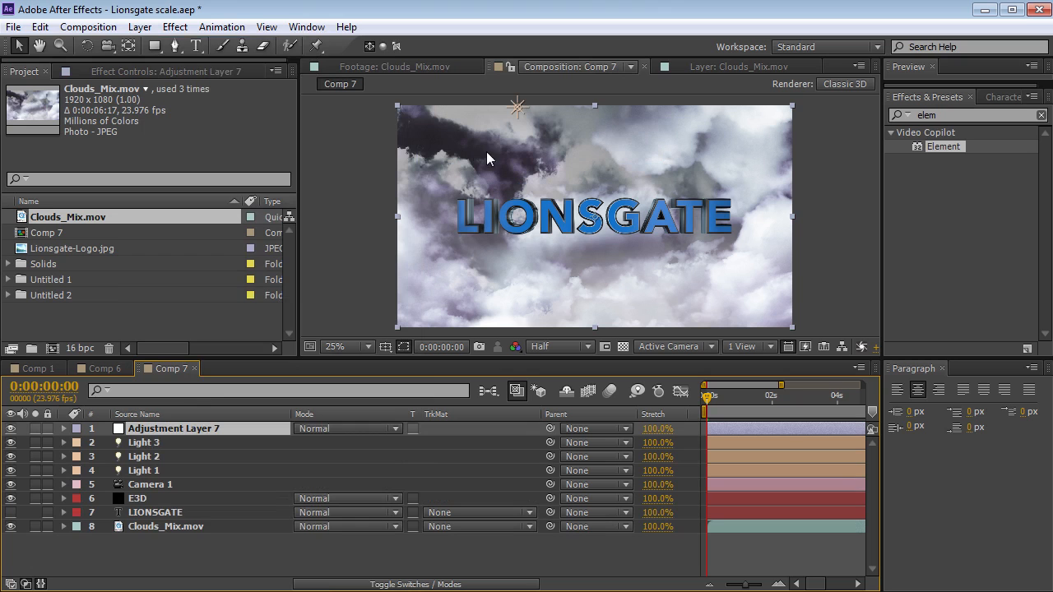
left_click(175, 26)
mouse_move(218, 178)
left_click(436, 591)
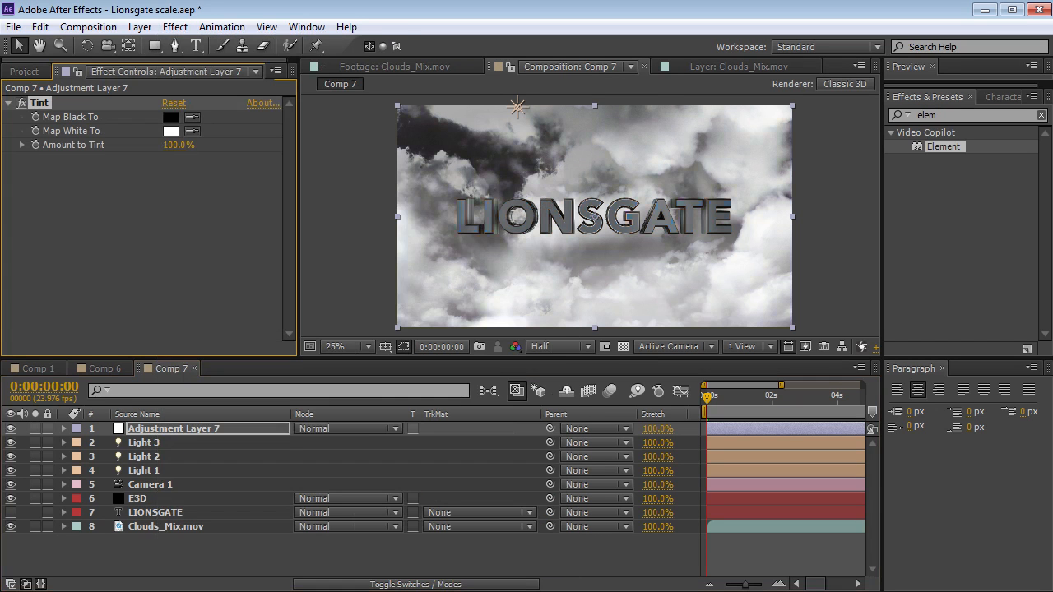
Add a Curves effect to the adjustment layer and set its Amount to Tint to 29%
left_click(172, 28)
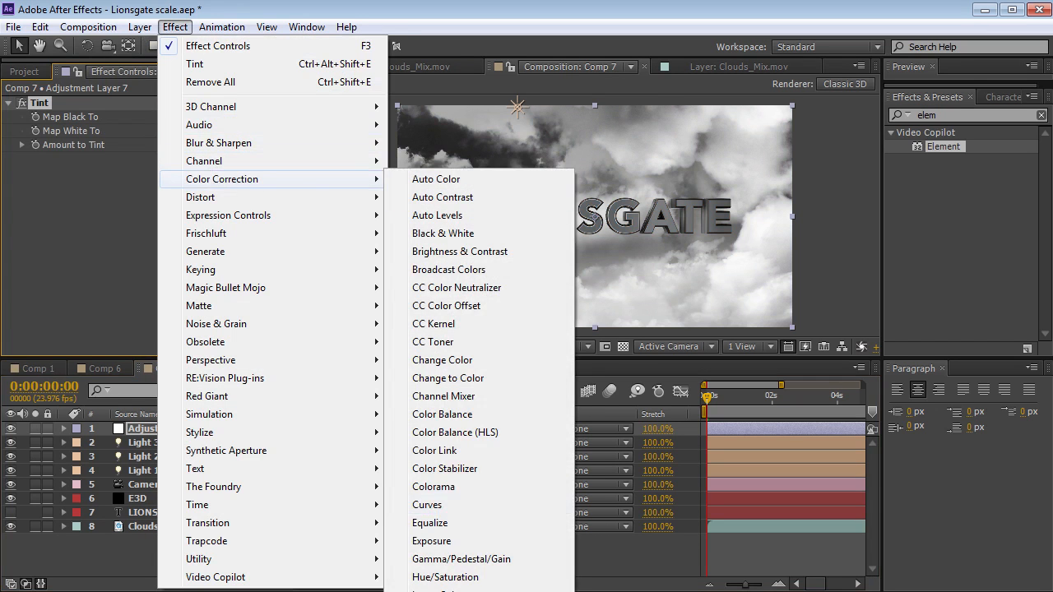
left_click(427, 504)
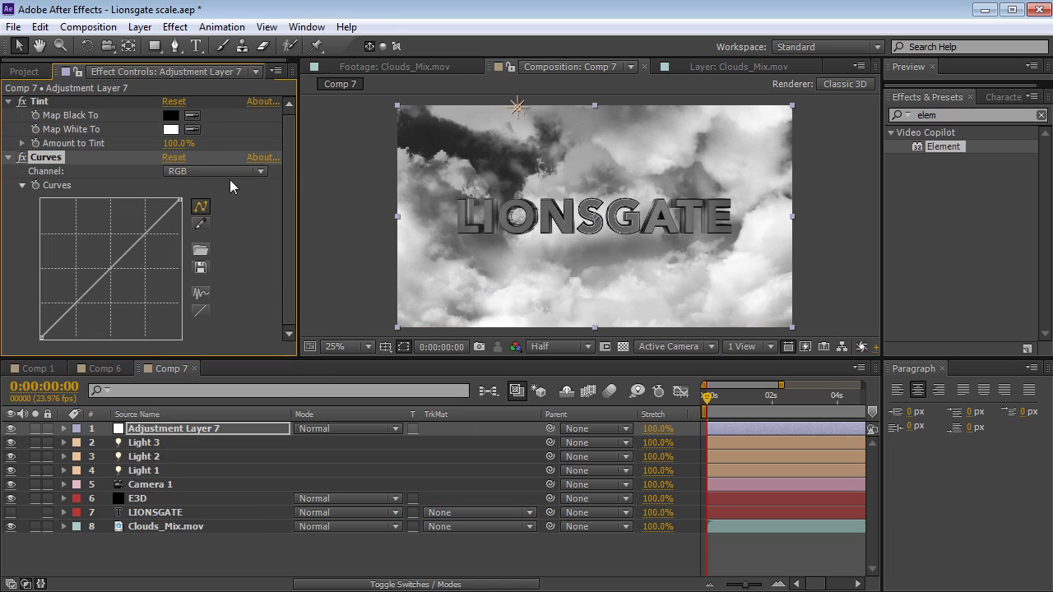
left_click_drag(179, 146, 106, 148)
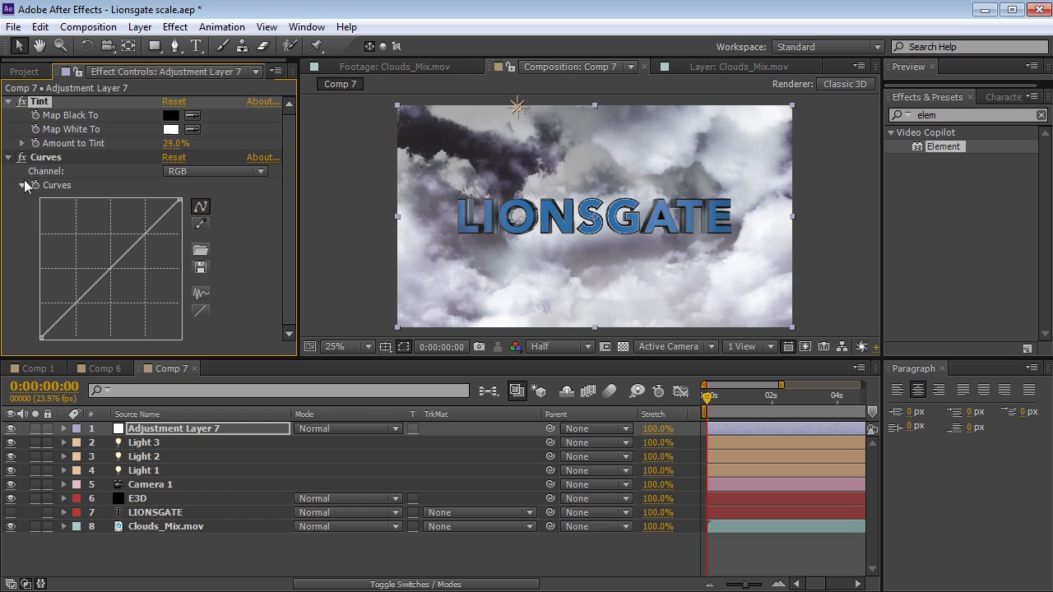
Give the scene a blue grade with the adjustment layer's Curves, pulling the Red channel down through the midtones
left_click(130, 256)
left_click(185, 173)
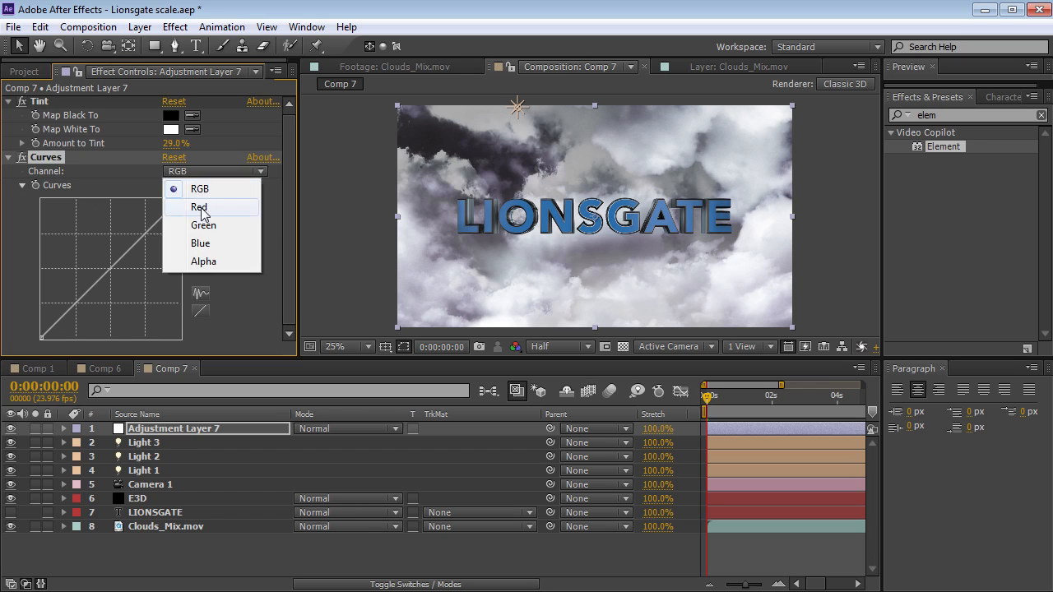
left_click(201, 209)
mouse_move(87, 293)
left_mouse_down()
mouse_move(109, 298)
mouse_move(91, 288)
left_mouse_up()
left_click(215, 171)
left_click(200, 240)
left_click(260, 171)
left_click(200, 207)
left_click_drag(109, 297, 115, 298)
key("period")
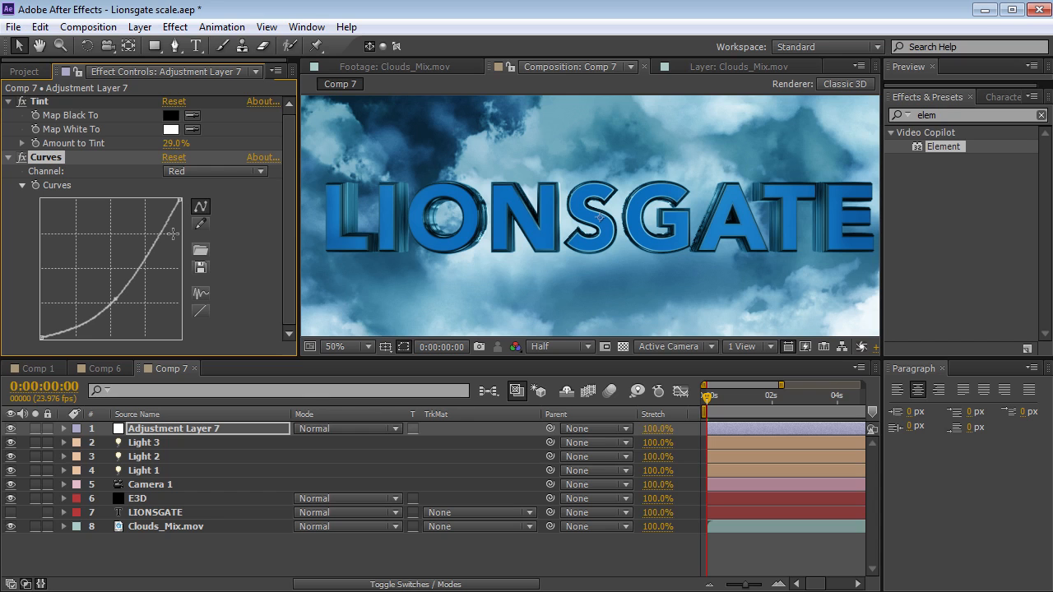
Darken the Diffuse Color of the Paint material to a deep navy blue in the E3D layer's Element scene
left_click(152, 499)
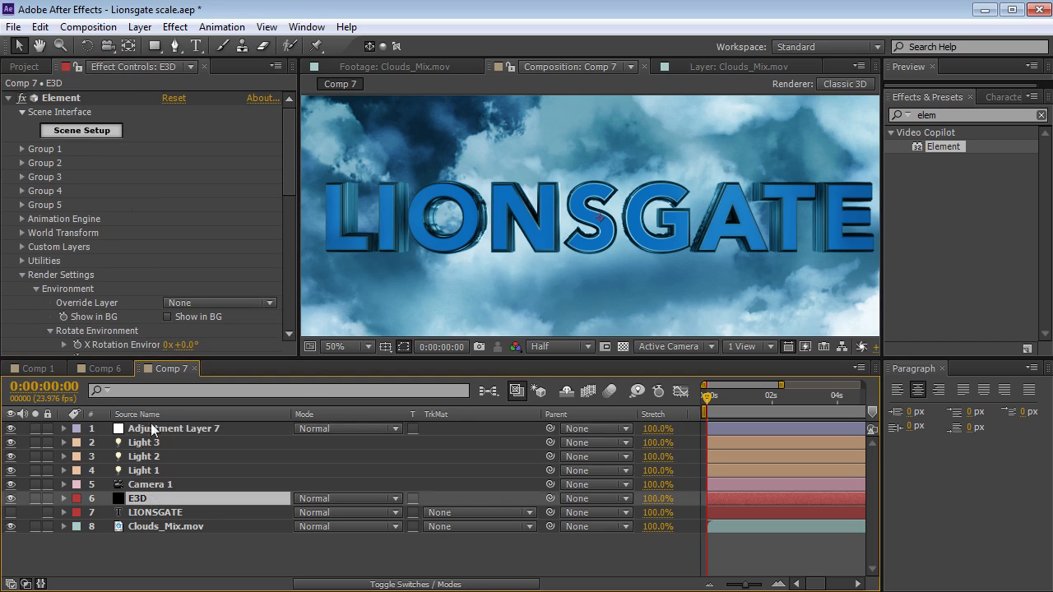
left_click(81, 132)
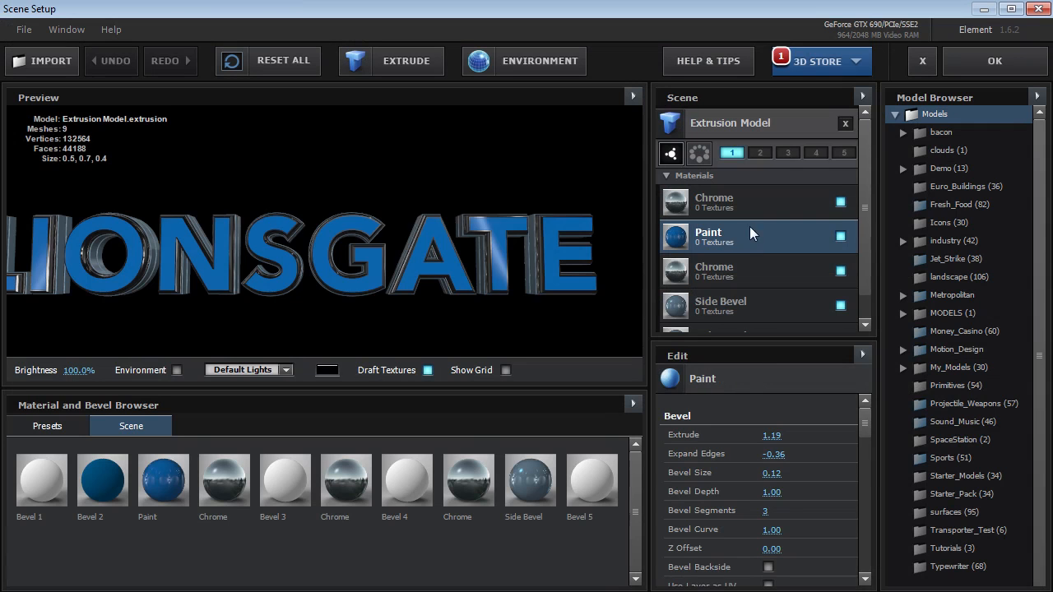
left_click_drag(864, 428, 869, 486)
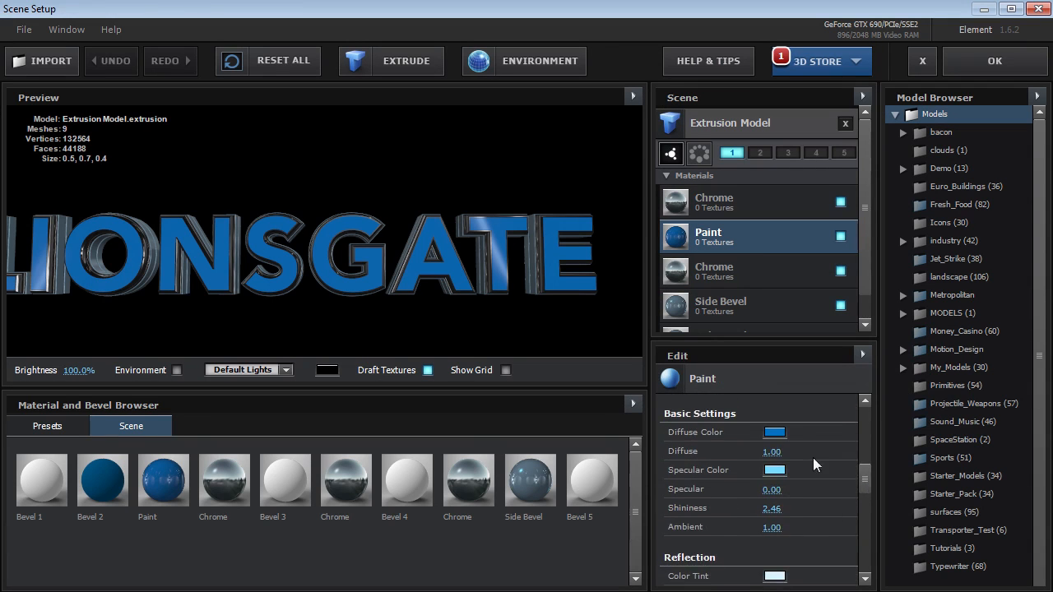
left_click(771, 449)
left_click_drag(802, 464, 798, 477)
left_click(898, 545)
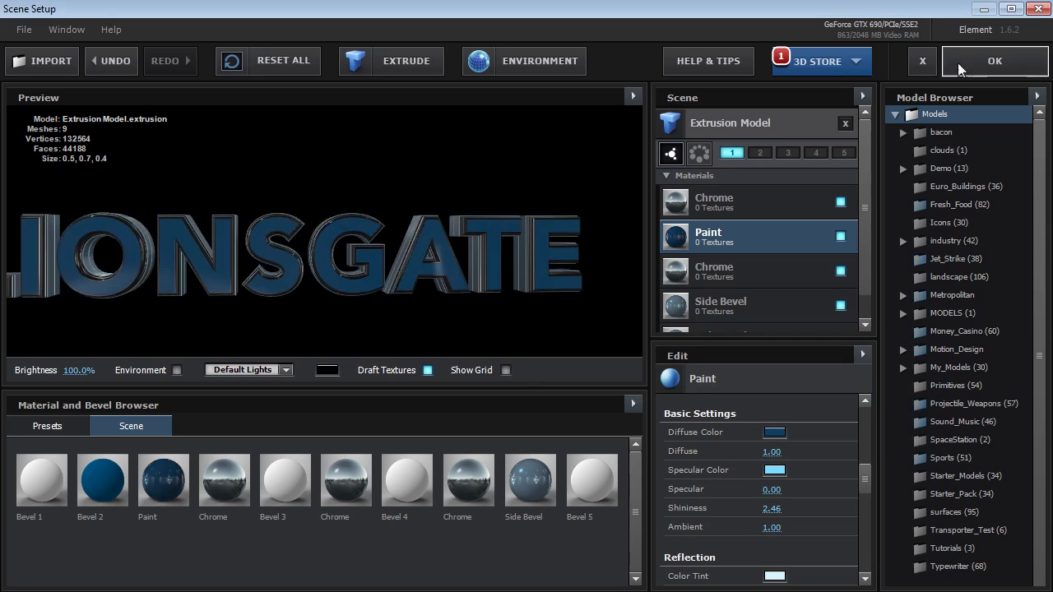
left_click(991, 63)
key("grave")
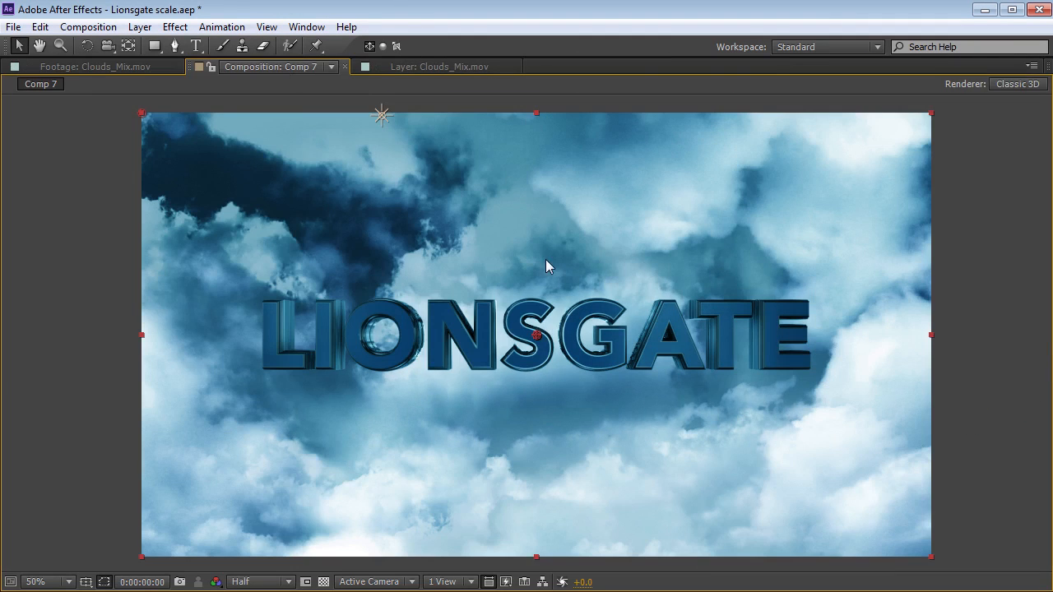
key("grave")
Raise Reflect in the Element effect's Multi-Pass Mixer to 2.73 and check the enlarged composition
left_click_drag(290, 210, 291, 317)
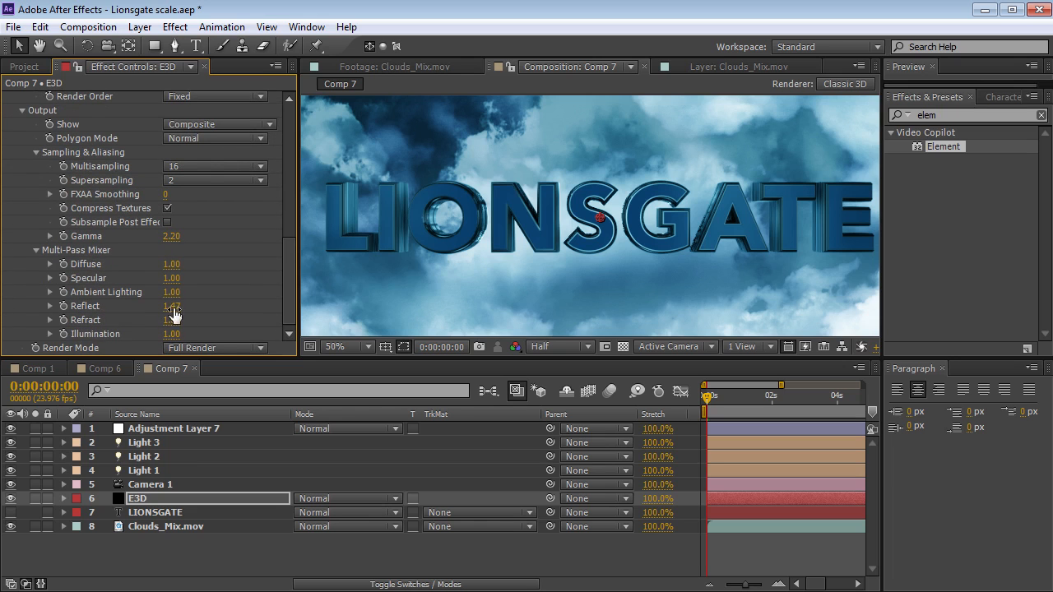
left_click_drag(190, 300, 270, 307)
key("grave")
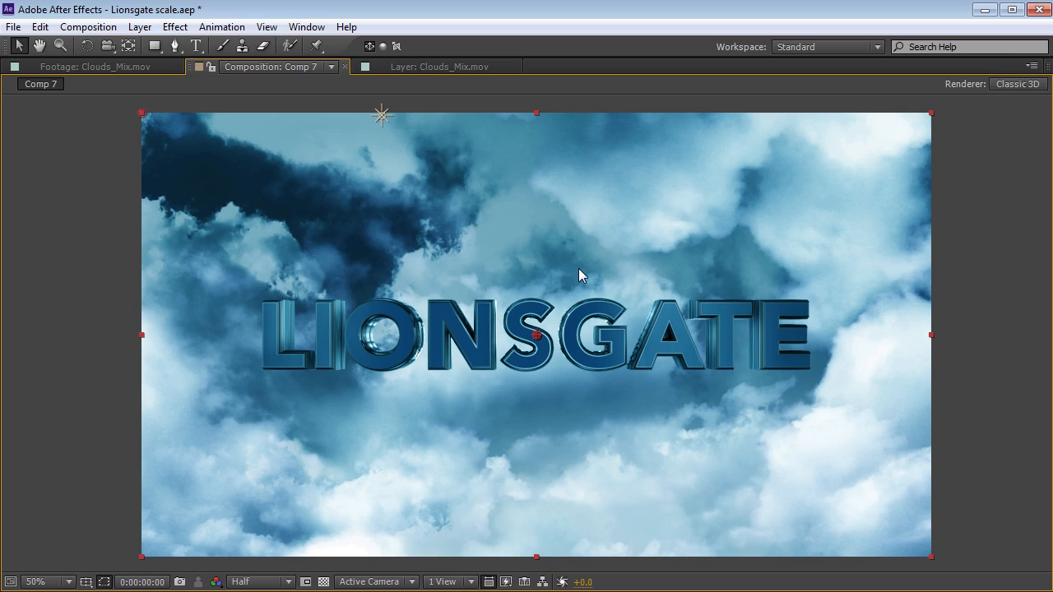
key("grave")
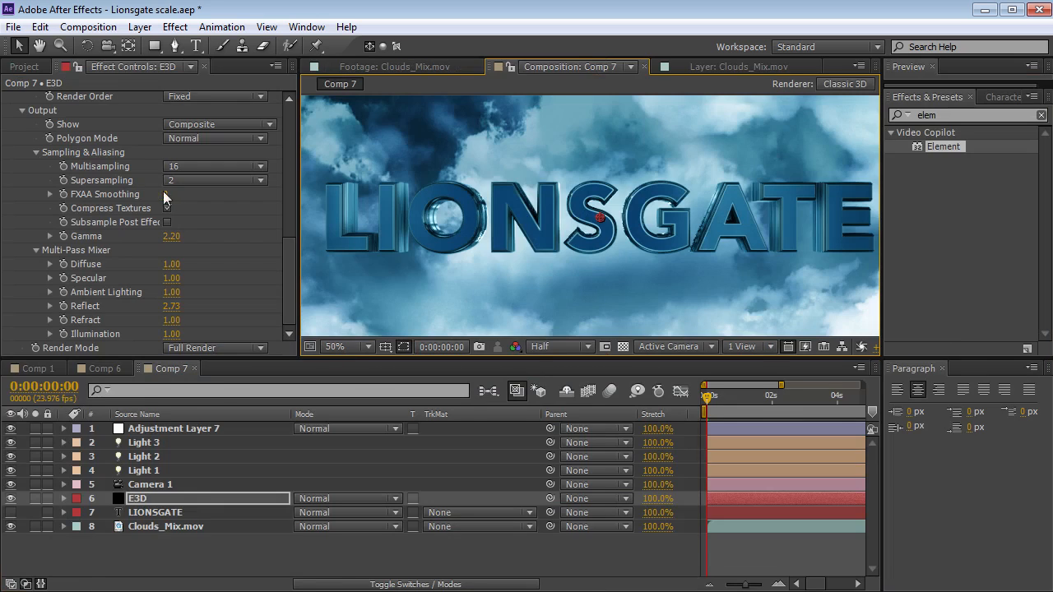
Move the light at the upper edge of the composition out past the frame's upper-left corner
key("grave")
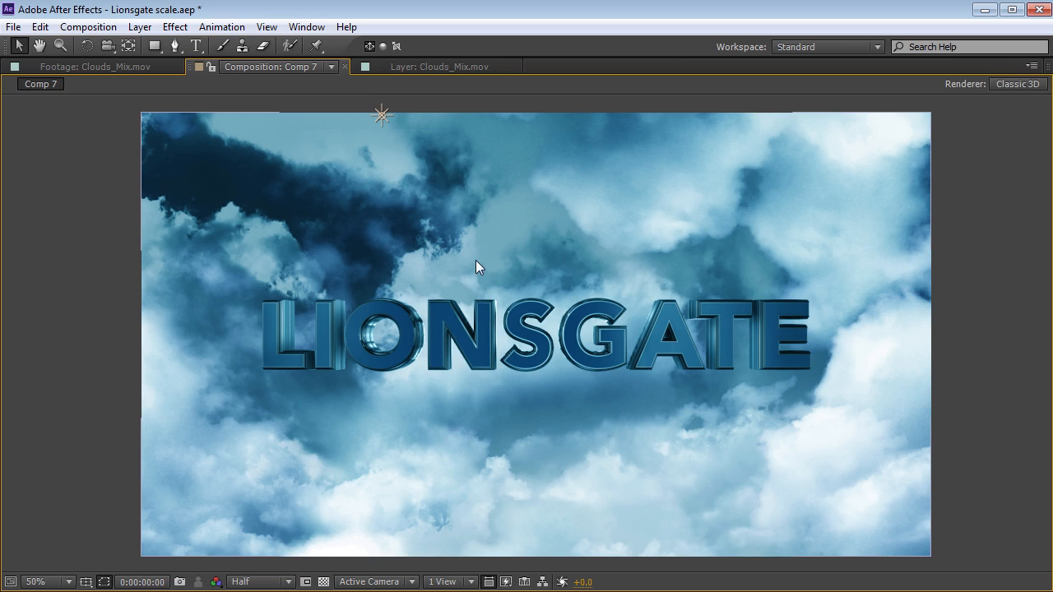
left_click(382, 115)
left_click_drag(381, 115, 90, 105)
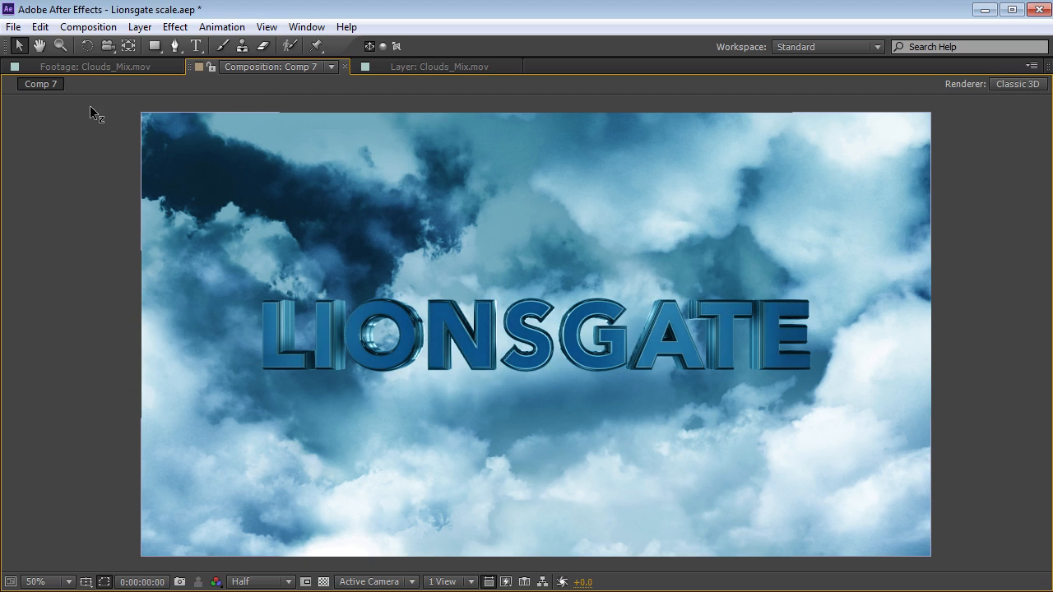
key("grave")
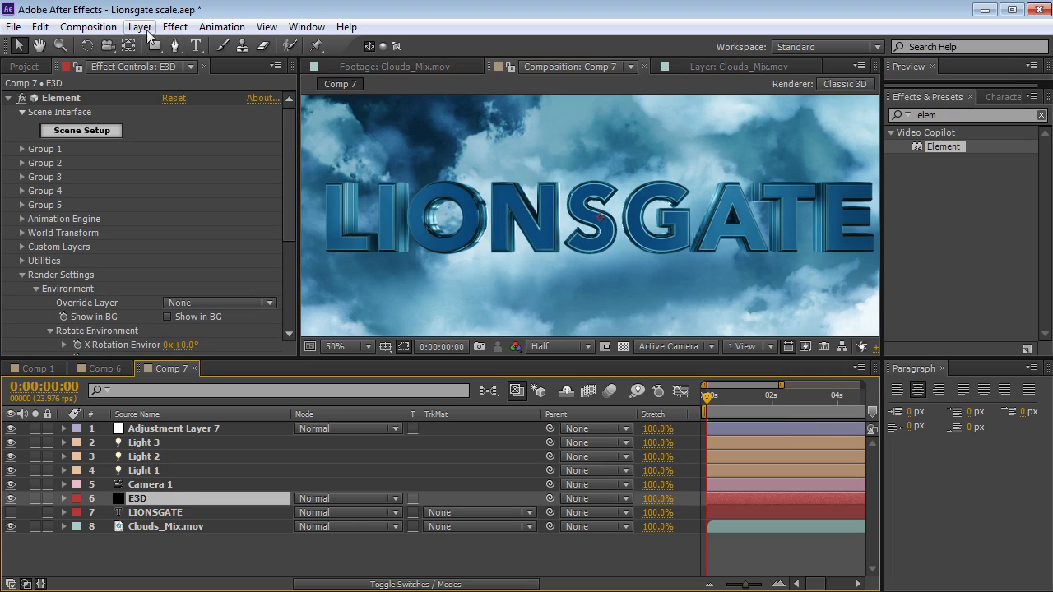
Apply a Curves effect to the E3D layer after Element and pull the RGB shadows down for more contrast
left_click(9, 98)
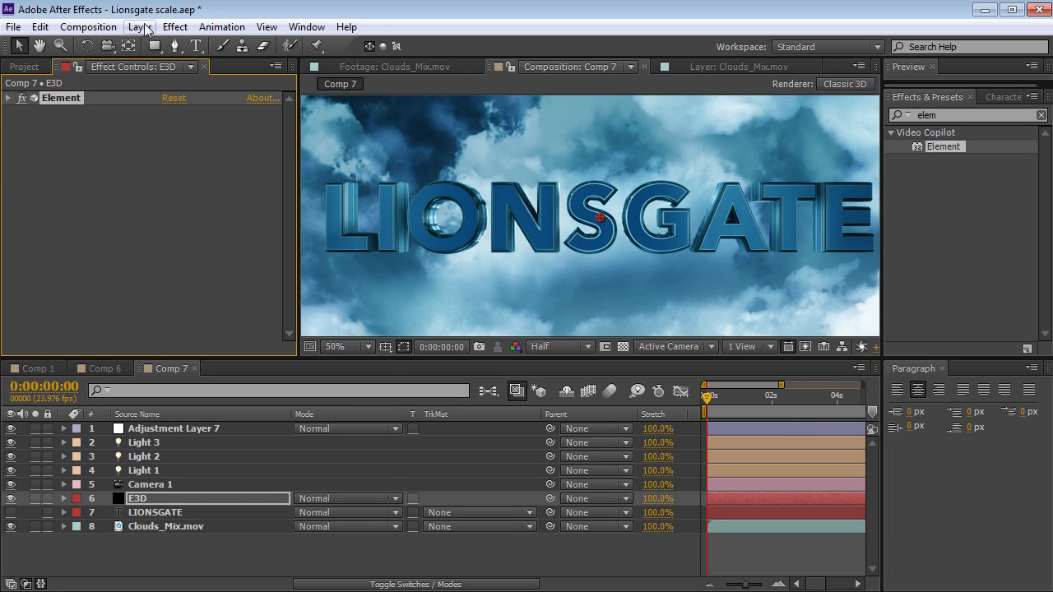
left_click(175, 26)
mouse_move(301, 176)
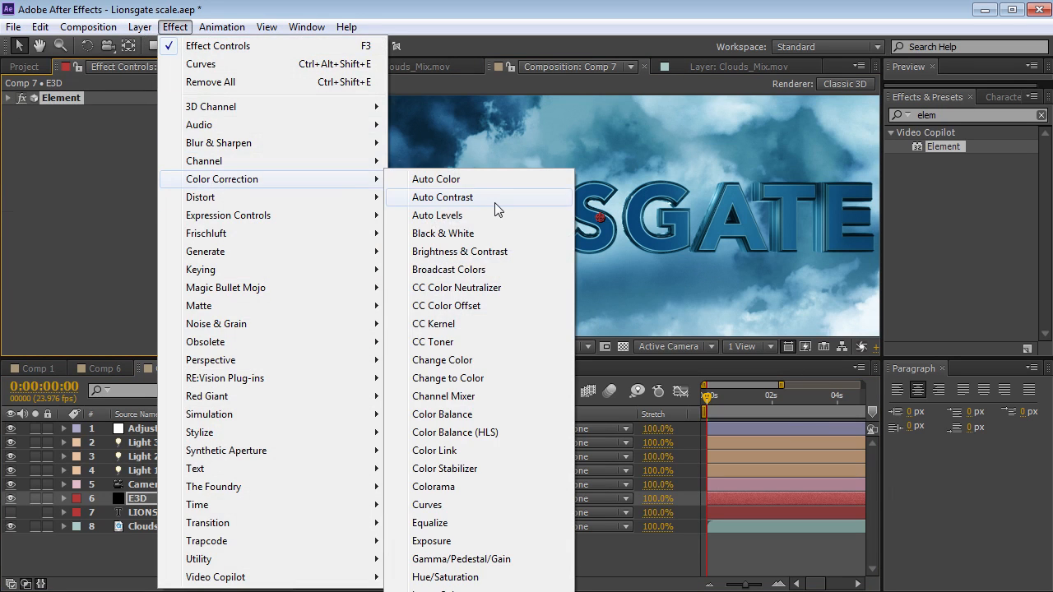
left_click(429, 505)
left_click_drag(84, 248, 68, 283)
left_click_drag(97, 250, 112, 260)
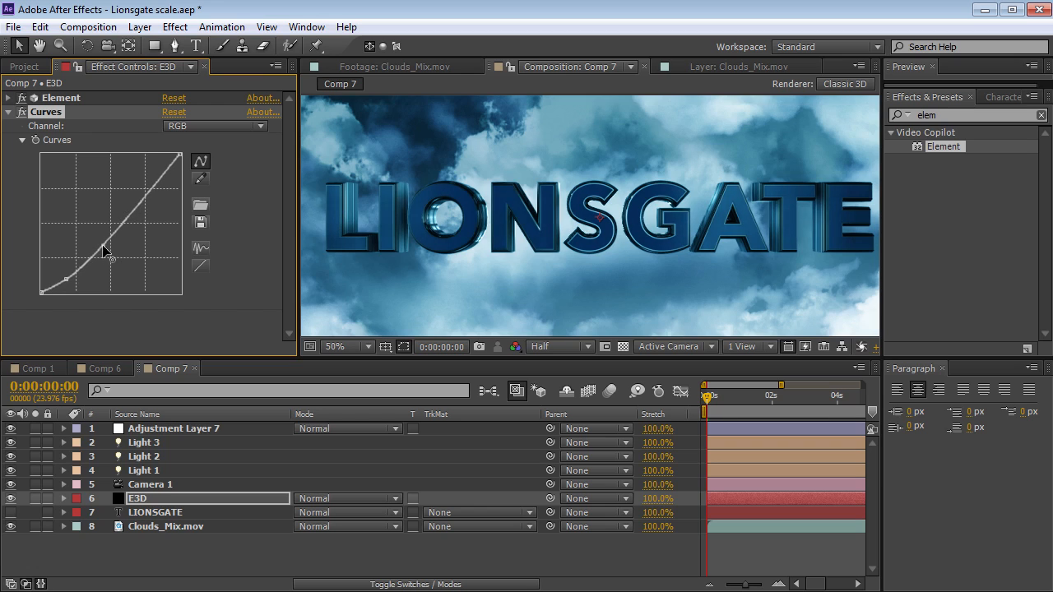
Create a new 1920 x 1080 px black solid named Optical Flares
scroll(586, 237, "down", 2)
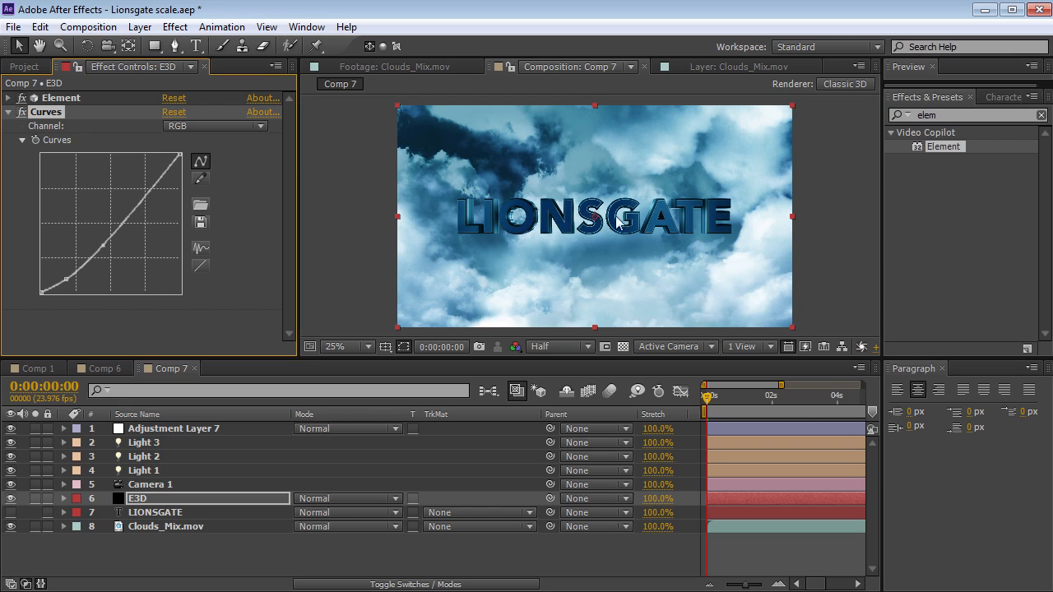
left_click(140, 27)
mouse_move(160, 44)
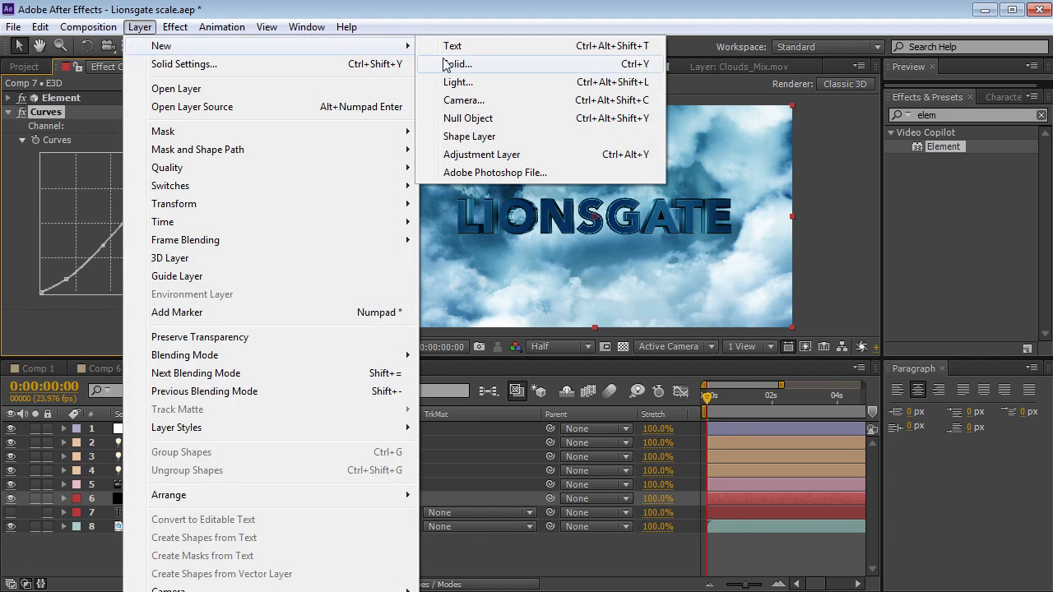
left_click(450, 64)
type("Optical Flares")
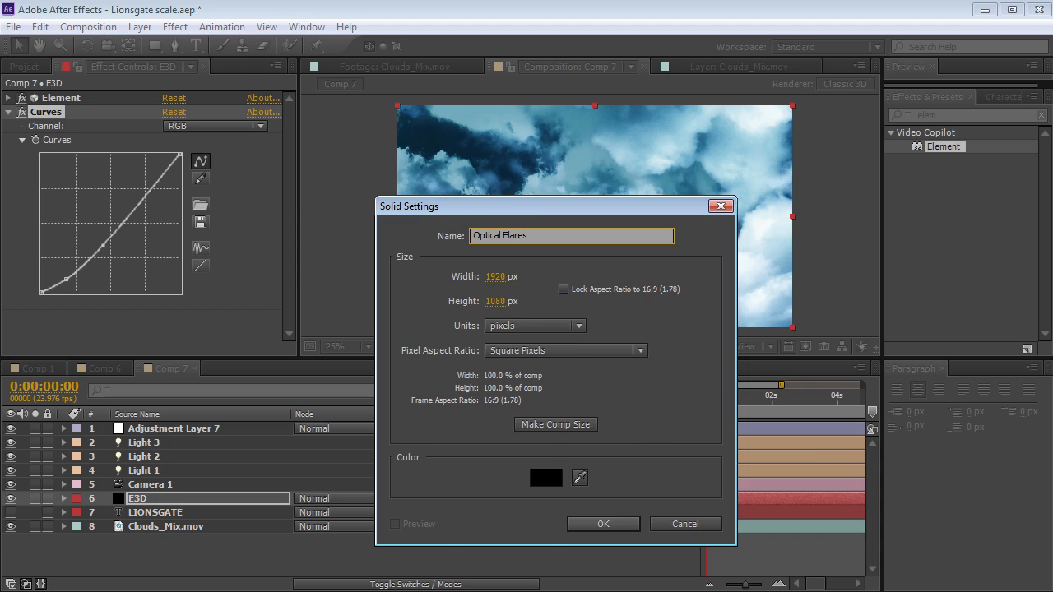
key("Return")
Find the Optical Flares effect and apply it to the Optical Flares solid
left_click(953, 115)
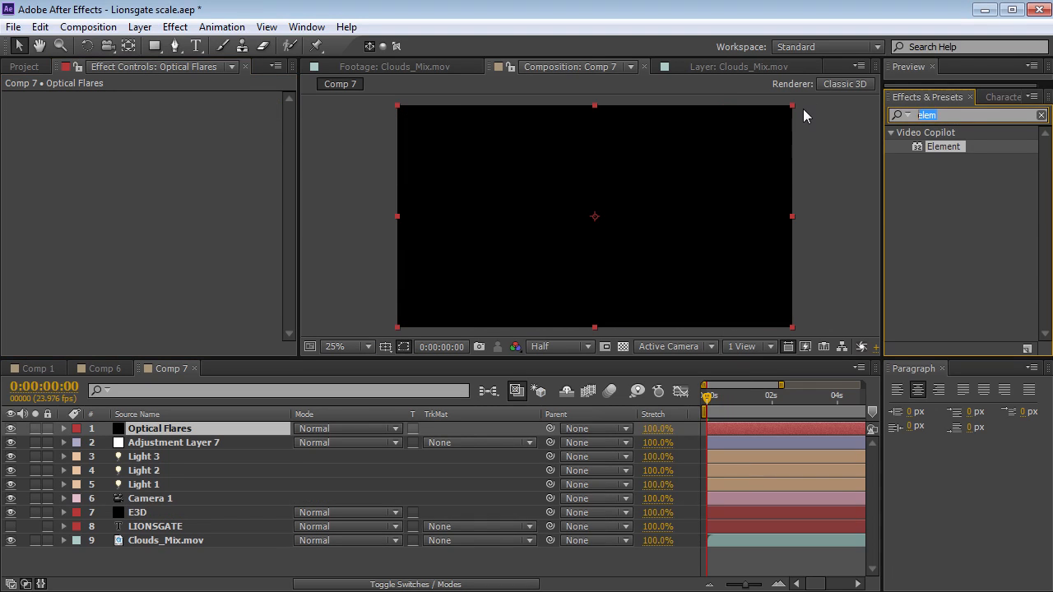
type("optical")
left_click_drag(946, 148, 141, 428)
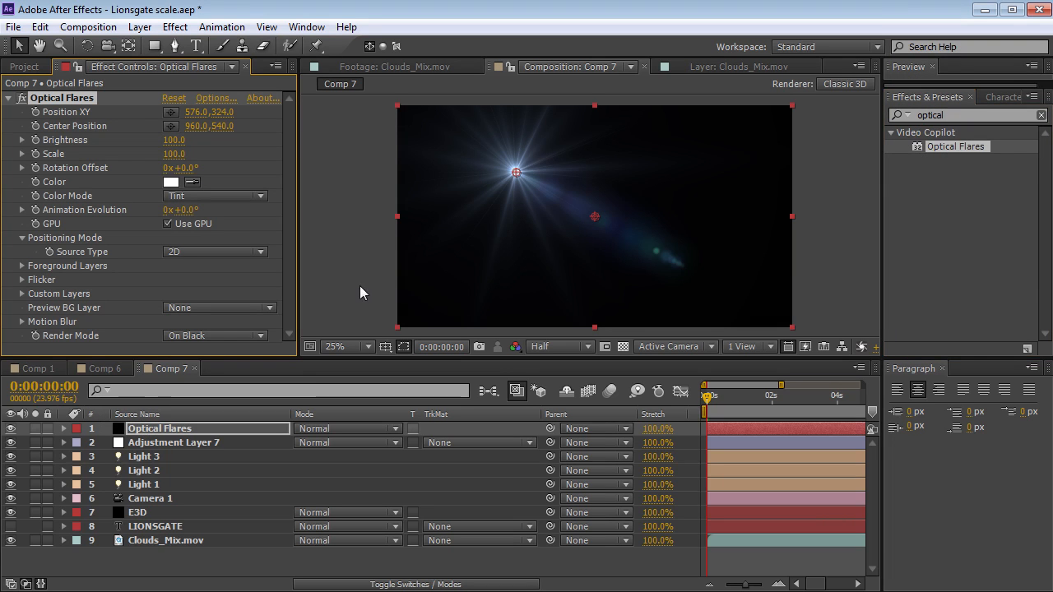
Set the Optical Flares layer's blending mode to Screen and move it directly above Clouds_Mix.mov in the layer stack
left_click(312, 431)
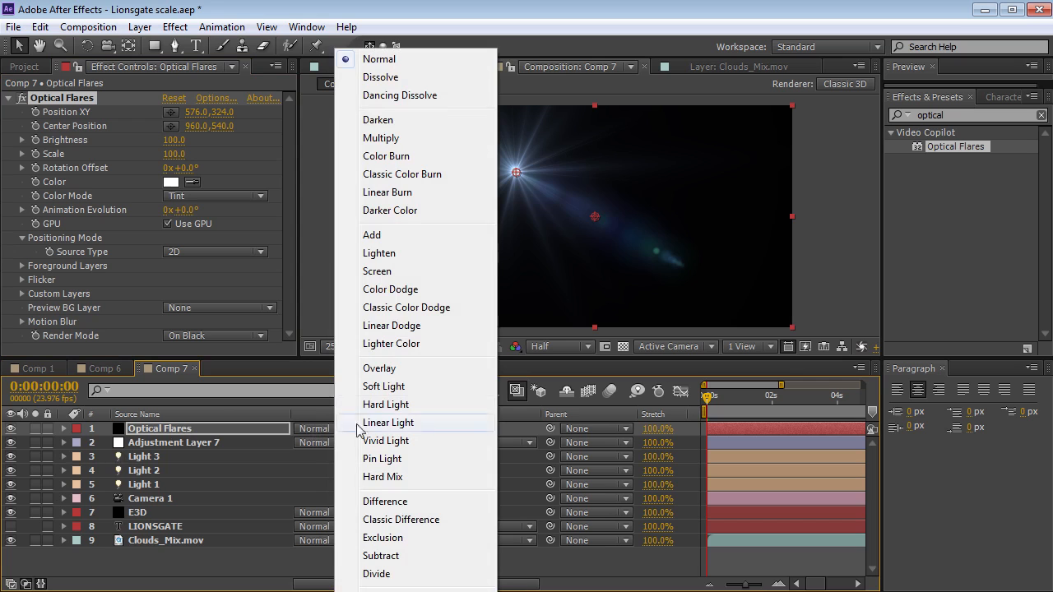
left_click(384, 274)
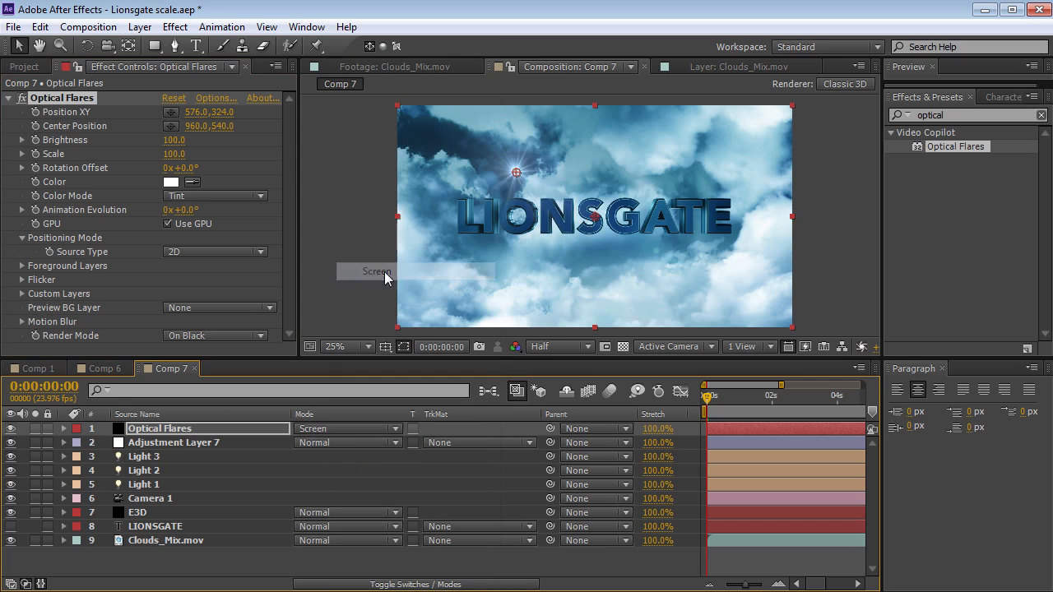
left_click(152, 429)
left_click_drag(156, 434, 150, 533)
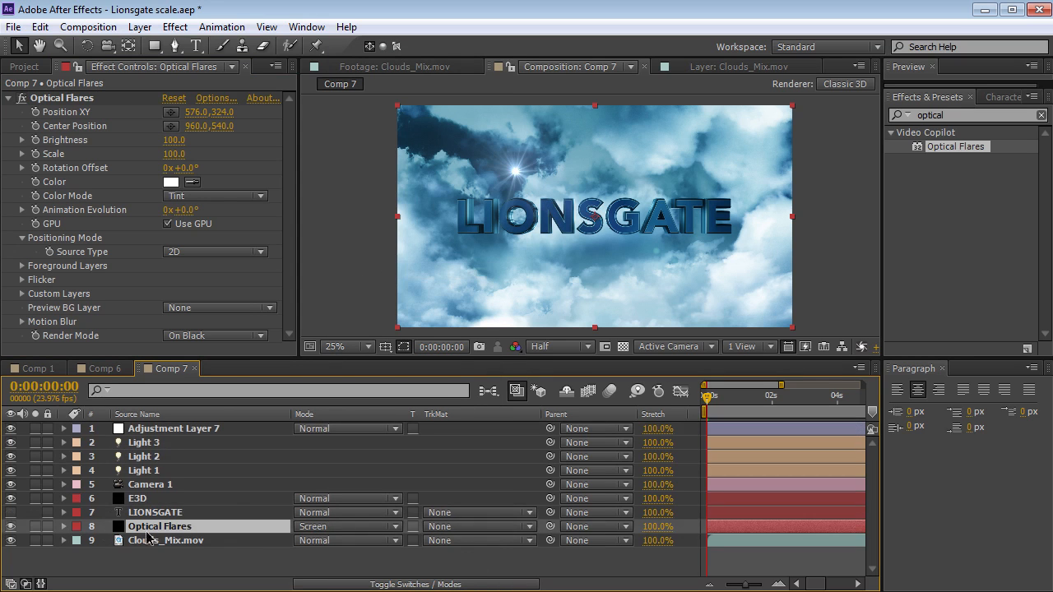
Move the flare behind the middle of the LIONSGATE text at 992, 540 and raise its Brightness to 420
left_click(62, 98)
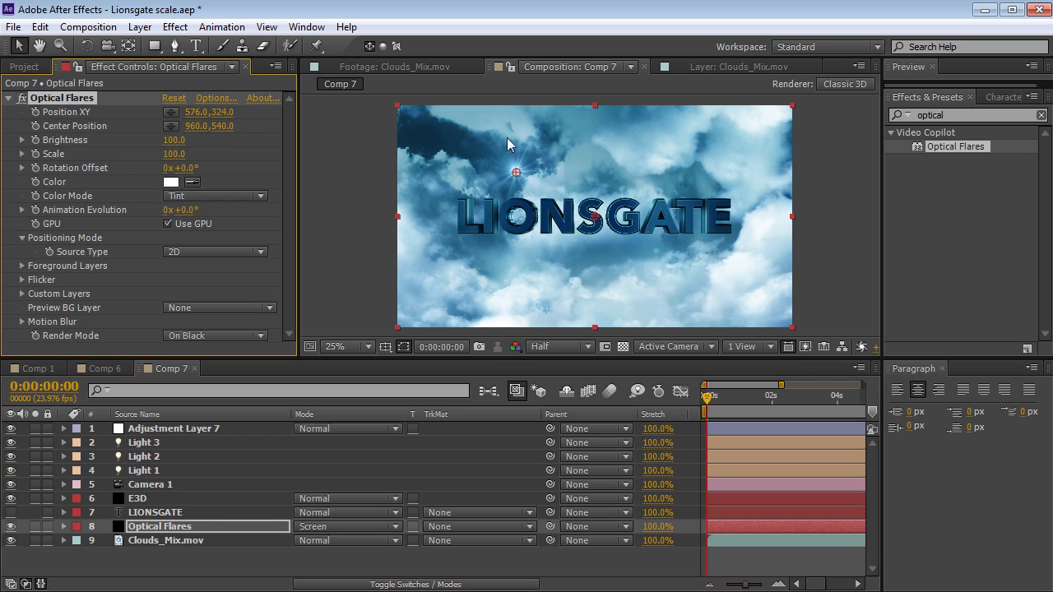
left_click_drag(516, 171, 612, 222)
key("period")
key("comma")
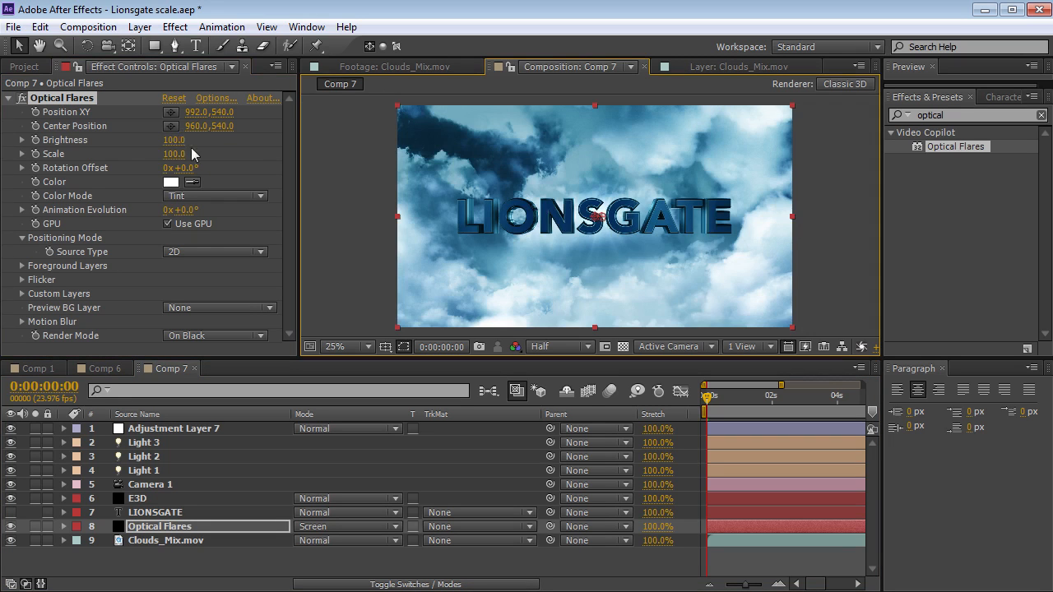
left_click_drag(178, 140, 203, 141)
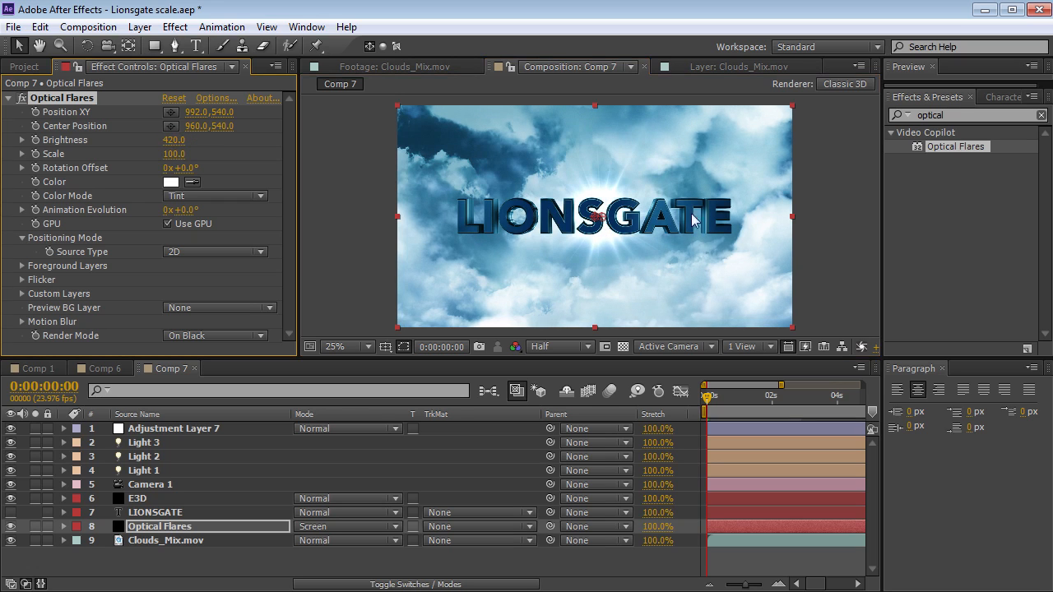
Load the Missile Strike preset from Natural Flares in the Optical Flares options and reposition the flare in the preview
left_click(210, 100)
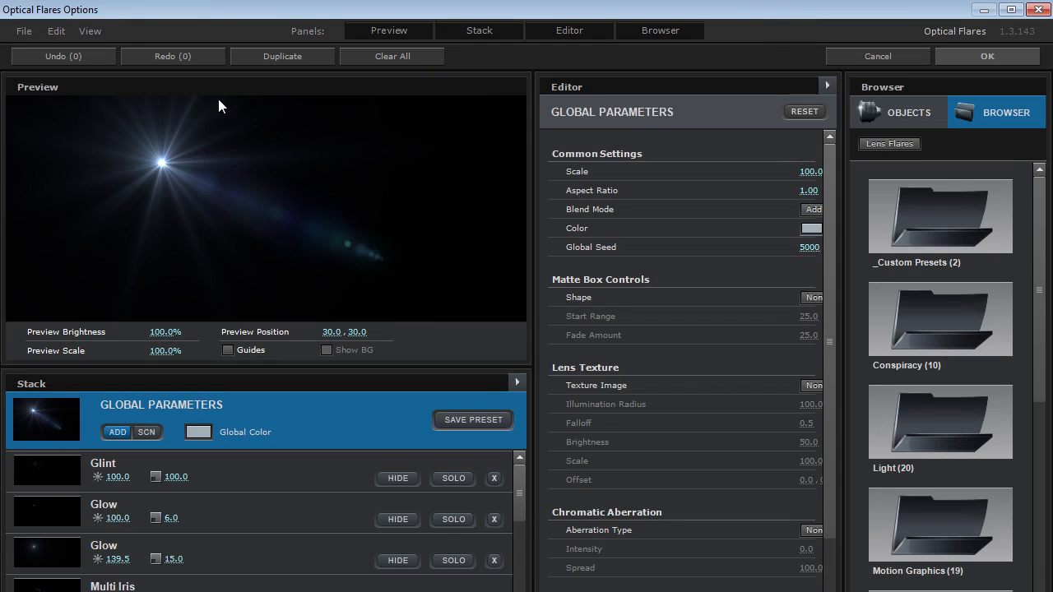
scroll(966, 437, "down", 4)
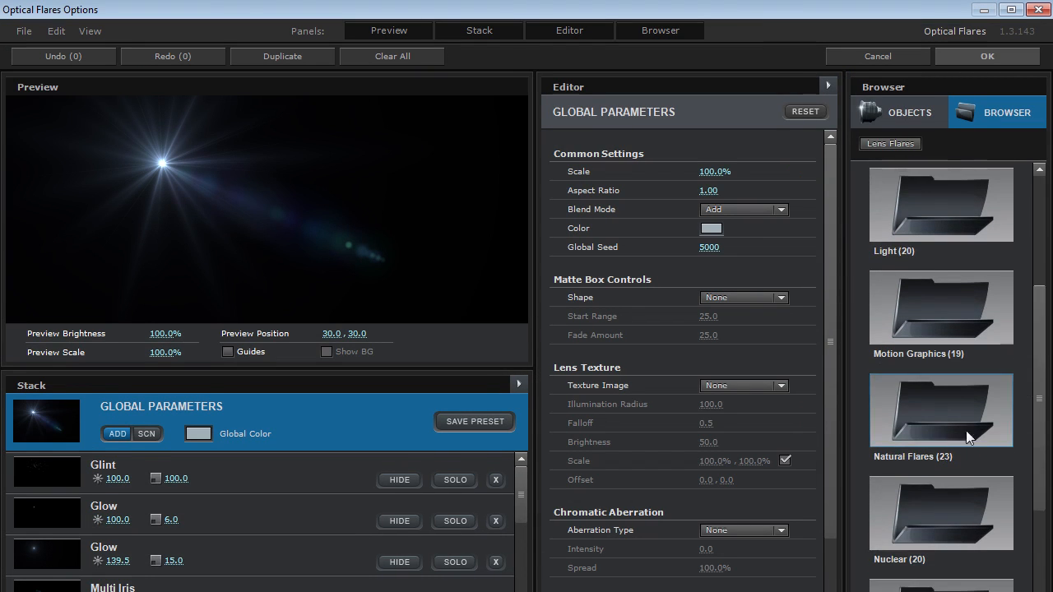
left_click(968, 437)
scroll(1046, 307, "down", 3)
left_click_drag(1046, 307, 1050, 464)
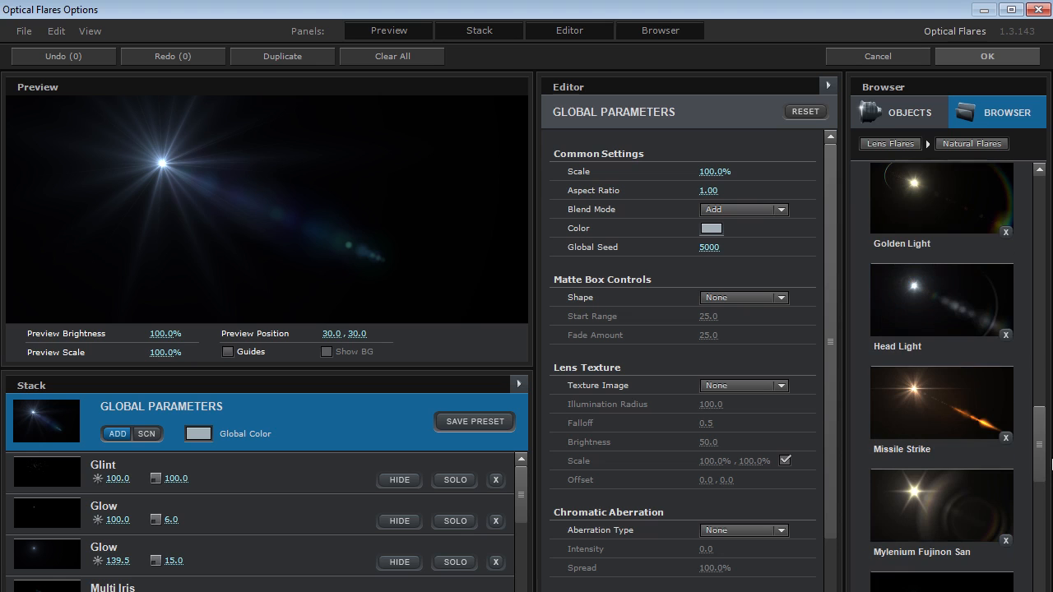
left_click(917, 407)
left_click_drag(234, 191, 178, 177)
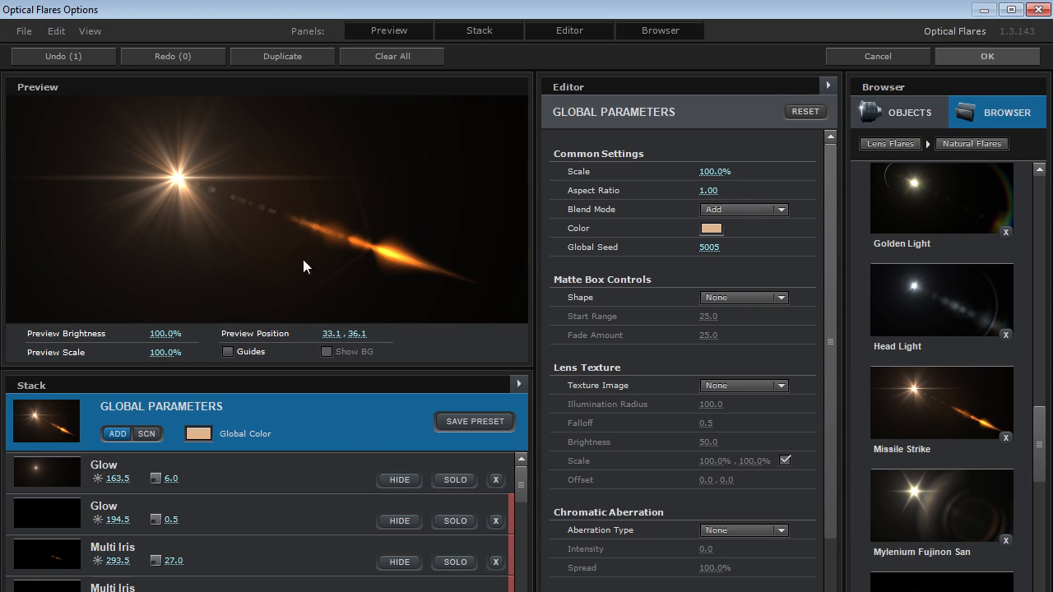
Hide the orange Multi Iris trail objects and the Streak in the flare's stack, checking the flare near the preview's center
left_click(403, 563)
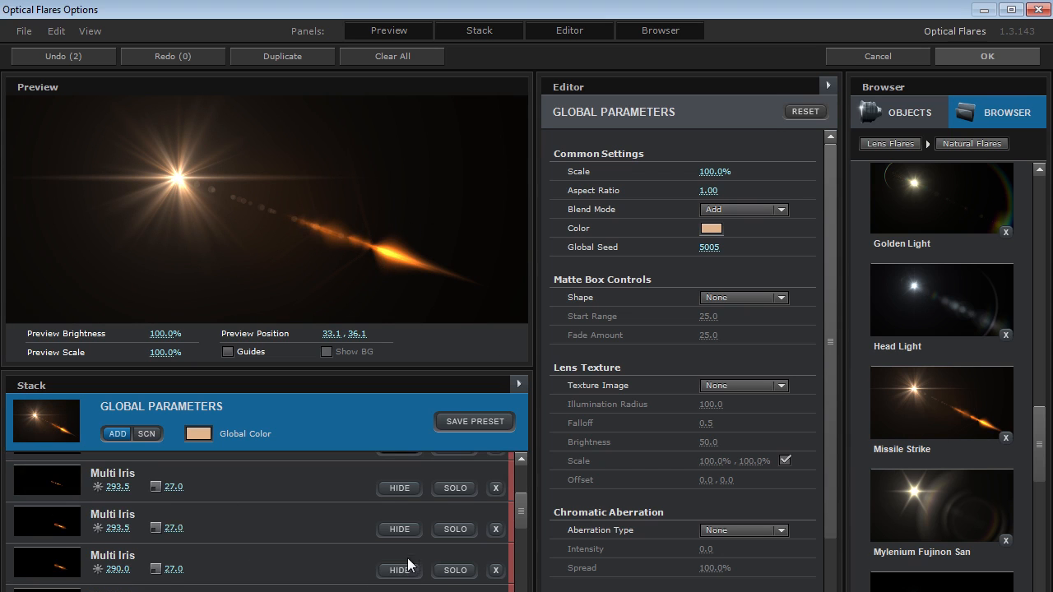
left_click(408, 493)
left_click(401, 530)
left_click(399, 571)
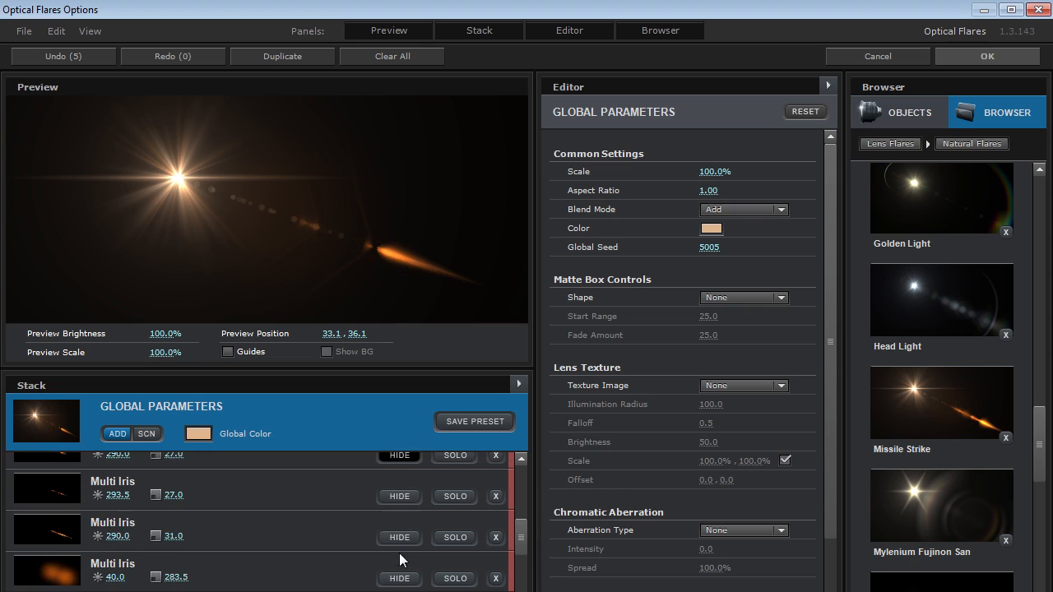
left_click(400, 496)
left_click(400, 537)
left_click(400, 578)
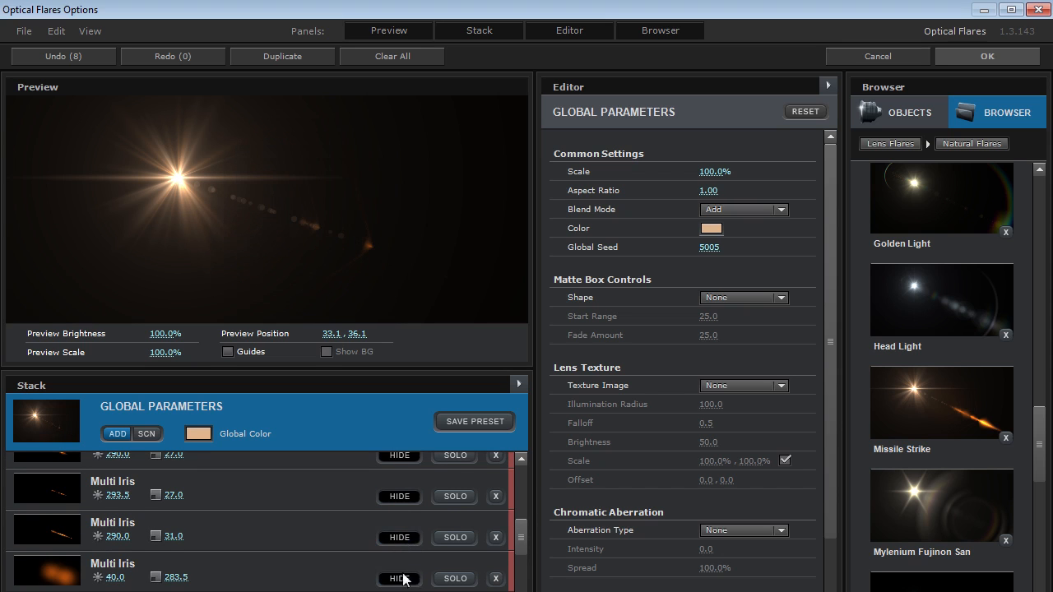
left_click(385, 500)
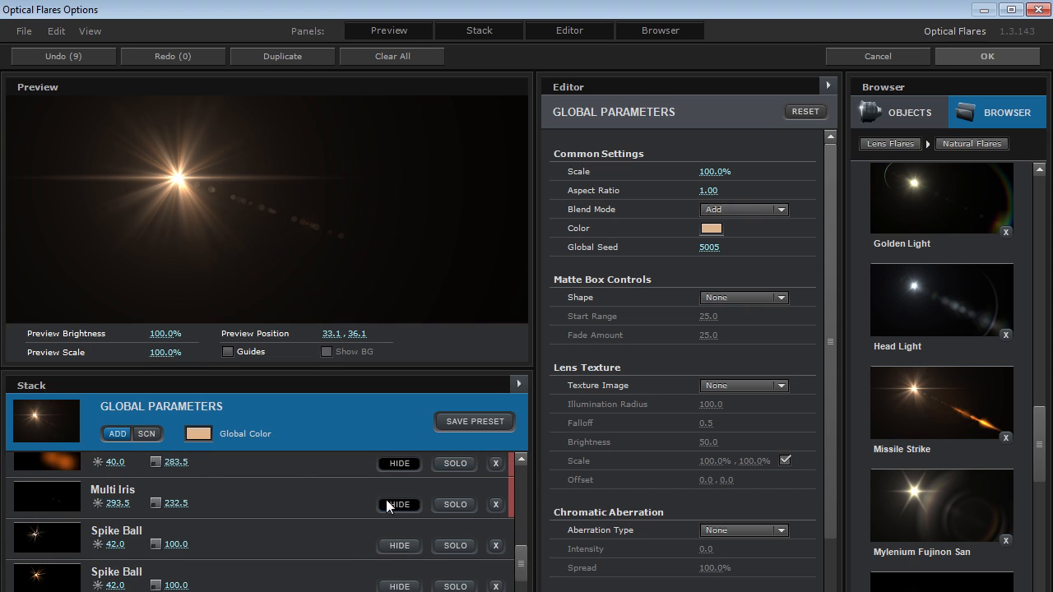
left_click_drag(272, 156, 297, 194)
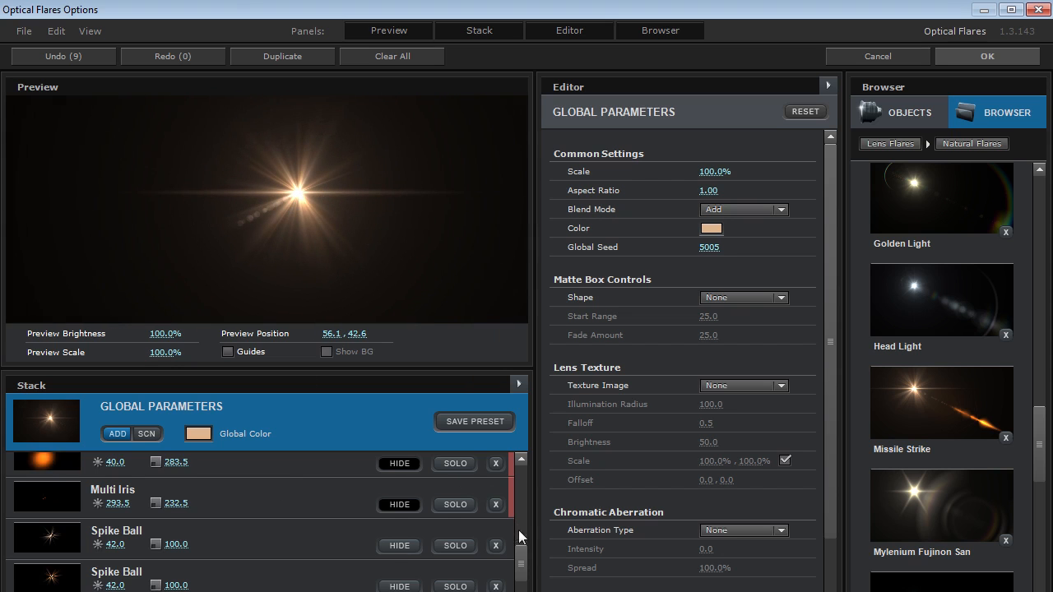
scroll(514, 551, "down", 2)
scroll(518, 579, "down", 1)
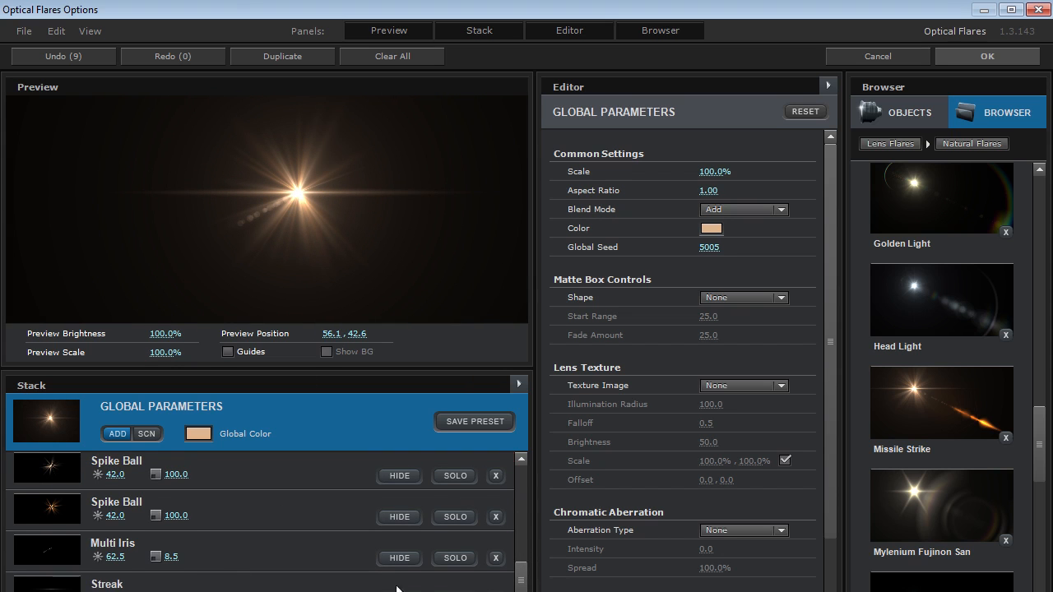
left_click_drag(414, 320, 338, 262)
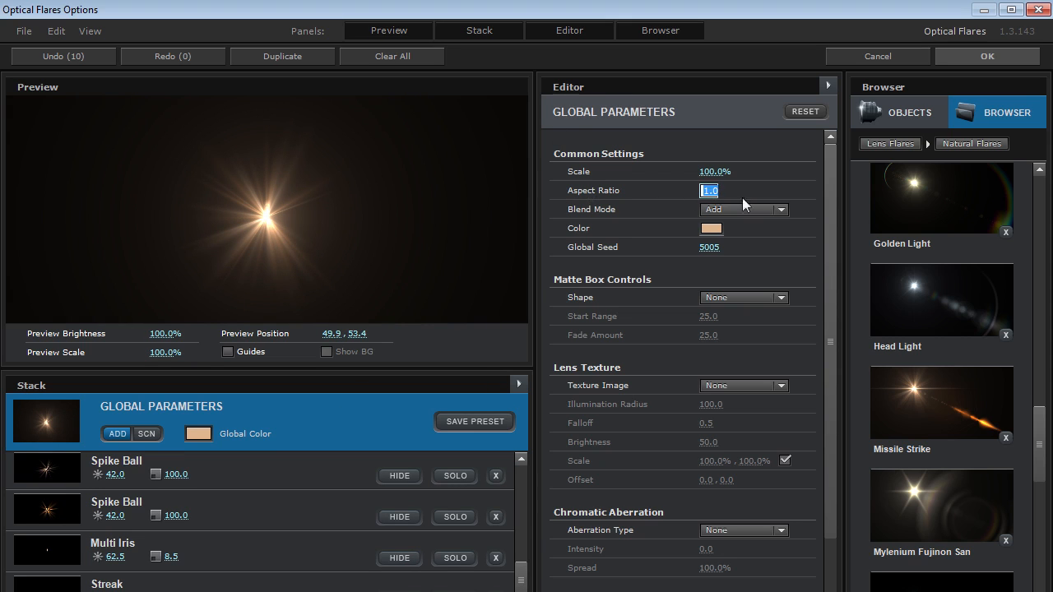
Set the flare's global Aspect Ratio to 2 and accept the customized flare
type("2")
key("Return")
left_click_drag(272, 233, 270, 203)
left_click(949, 55)
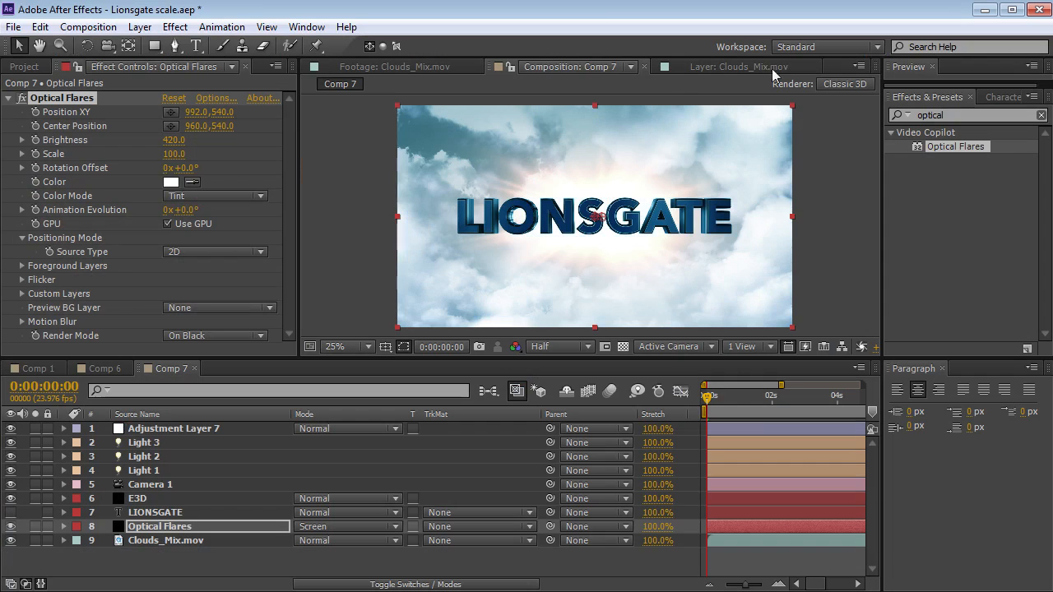
Tint the flare by changing the Optical Flares Color to a medium desaturated blue
left_click(170, 183)
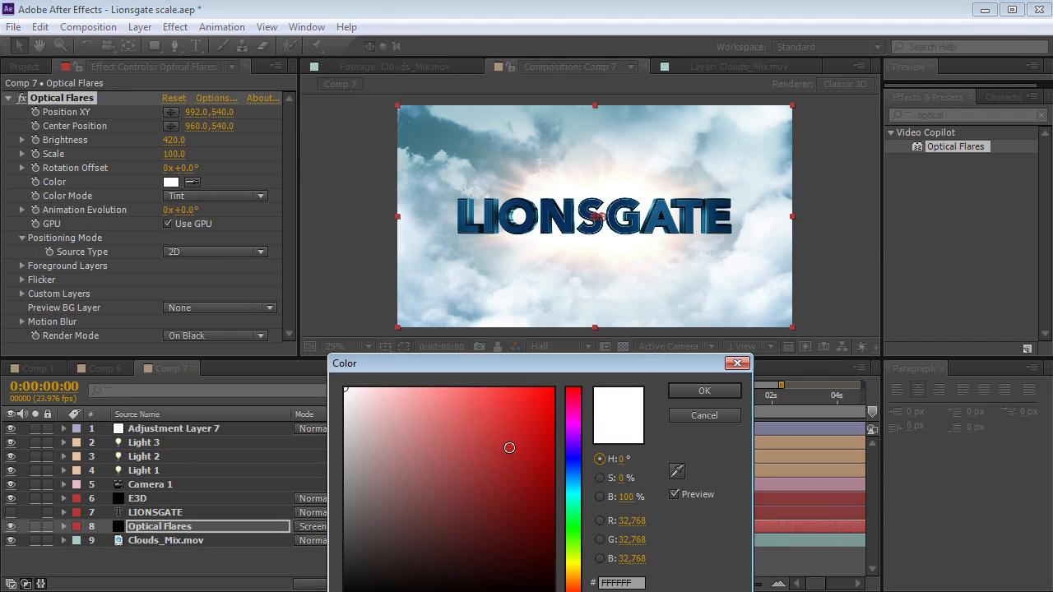
left_click(573, 478)
left_click(441, 428)
left_click(414, 423)
left_click(412, 439)
left_click(420, 463)
left_click_drag(569, 477, 569, 485)
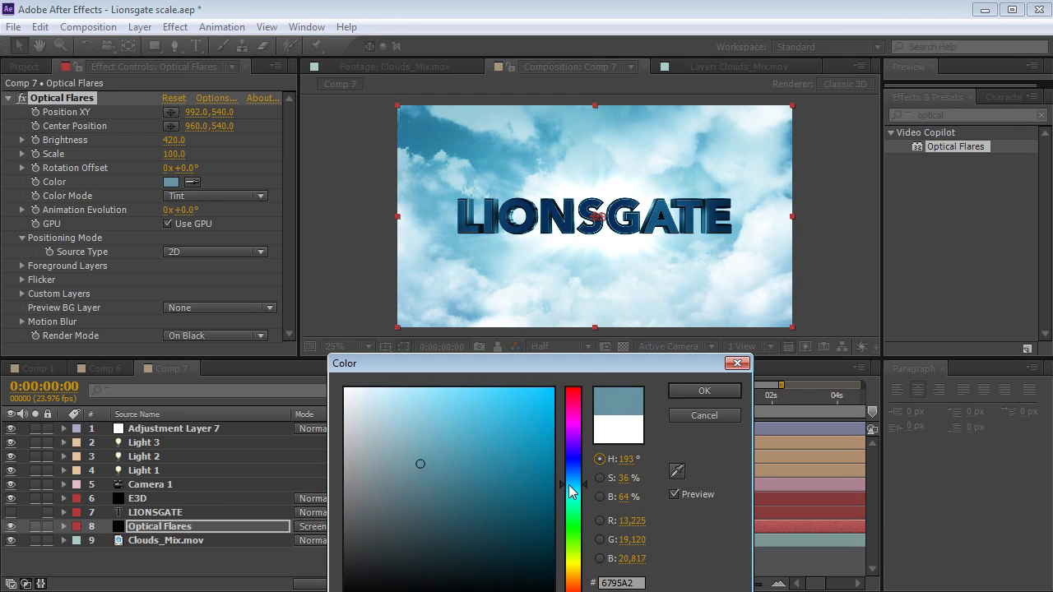
mouse_move(451, 455)
left_mouse_down()
mouse_move(465, 454)
mouse_move(446, 453)
left_mouse_up()
left_click(696, 393)
Apply a Curves effect to Clouds_Mix.mov and pull the RGB midtones down to darken the clouds
left_click(164, 540)
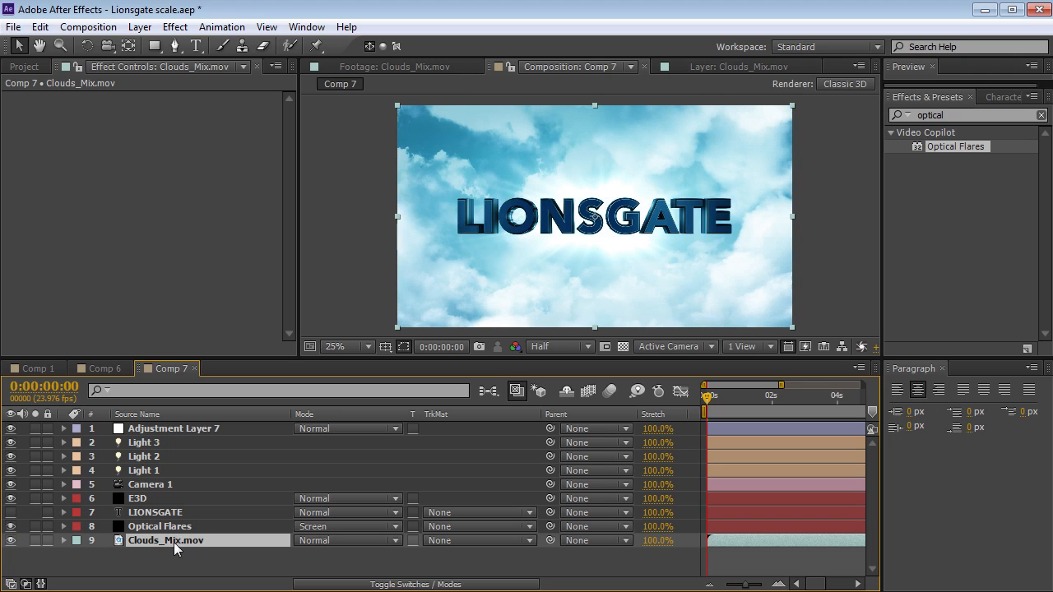
left_click(175, 26)
mouse_move(240, 183)
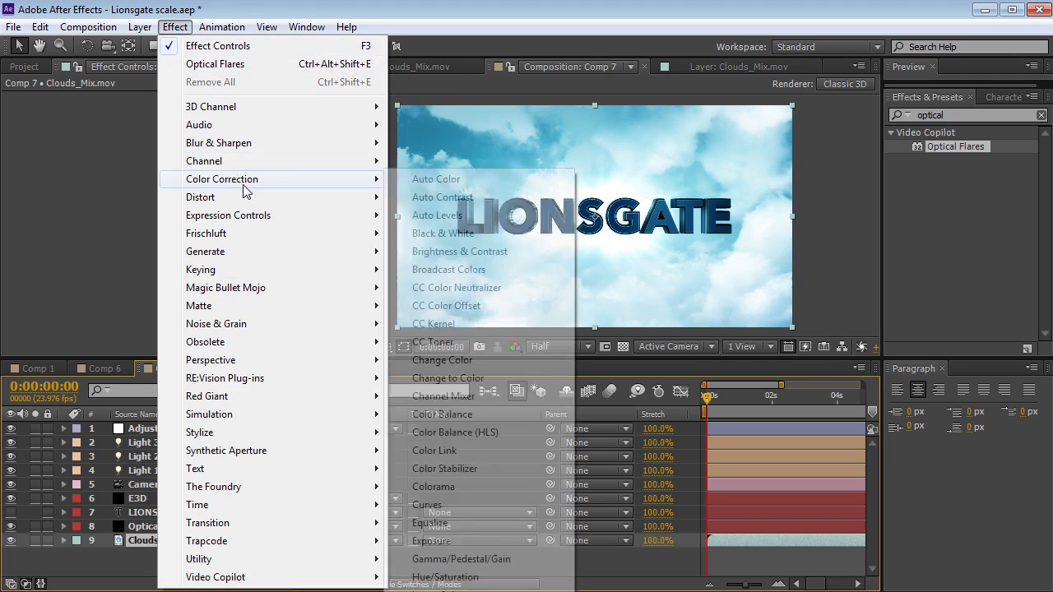
left_click(427, 504)
mouse_move(104, 230)
left_mouse_down()
mouse_move(117, 242)
mouse_move(104, 235)
left_mouse_up()
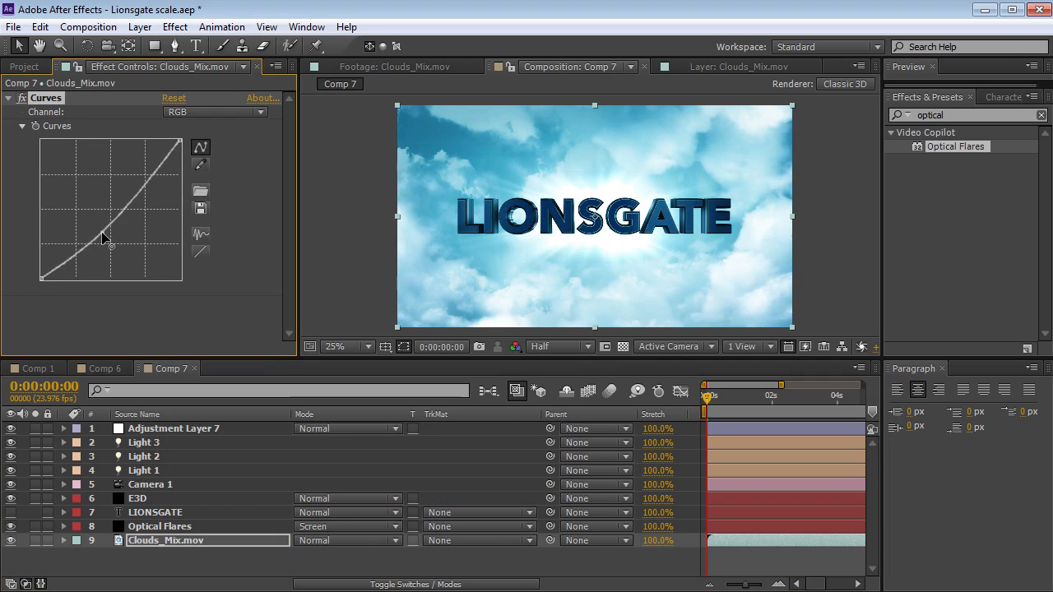
Reduce the flare's Brightness to 190 and check the enlarged composition
left_click(169, 528)
left_click_drag(172, 145, 156, 143)
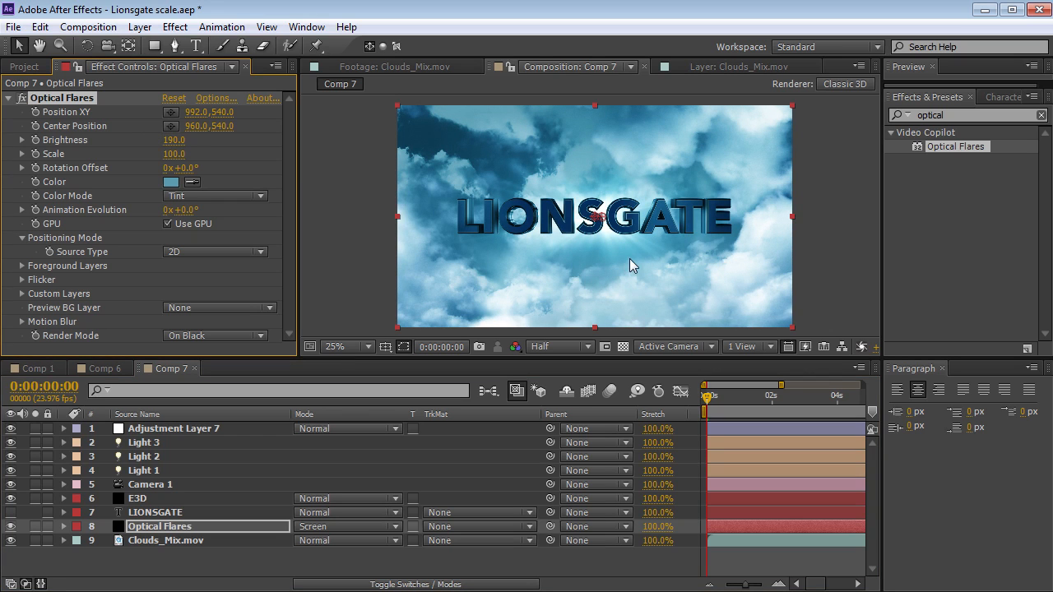
key("period")
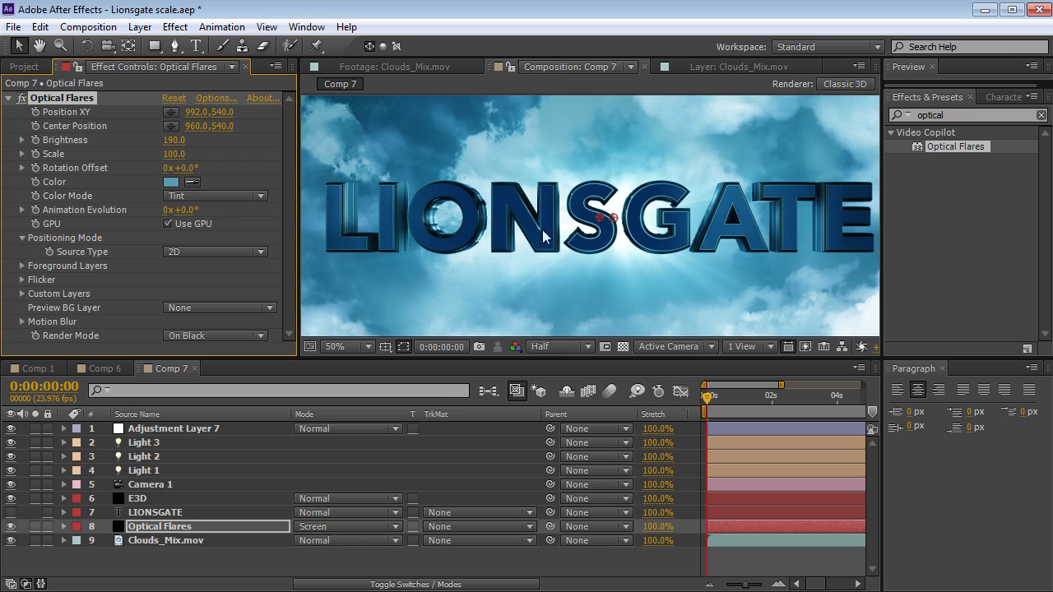
Duplicate the Optical Flares layer and apply Fast Blur to the copy with Blurriness 110 and Repeat Edge Pixels on
left_click(149, 529)
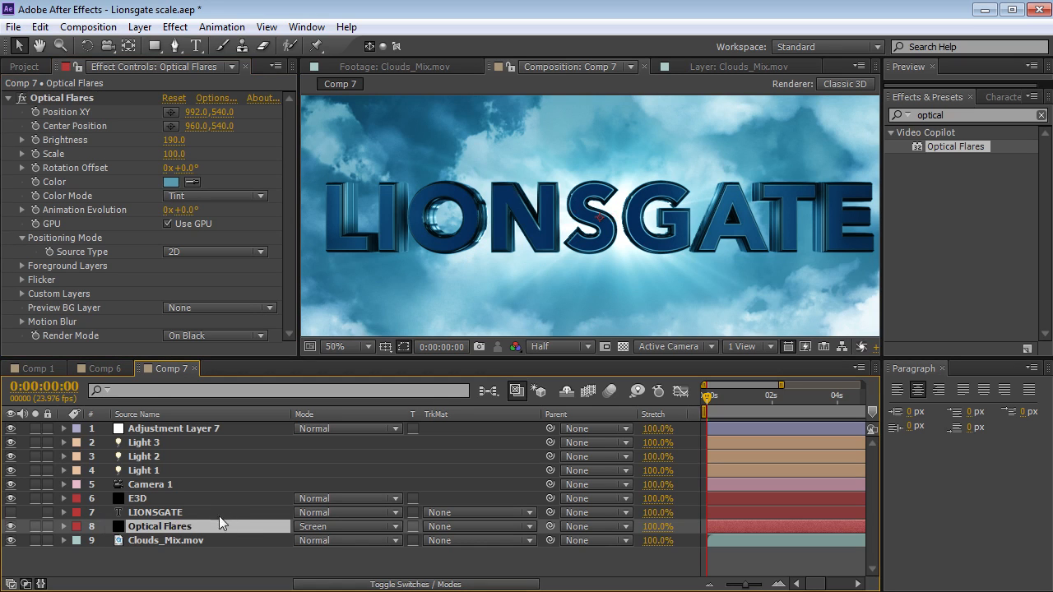
key("ctrl+d")
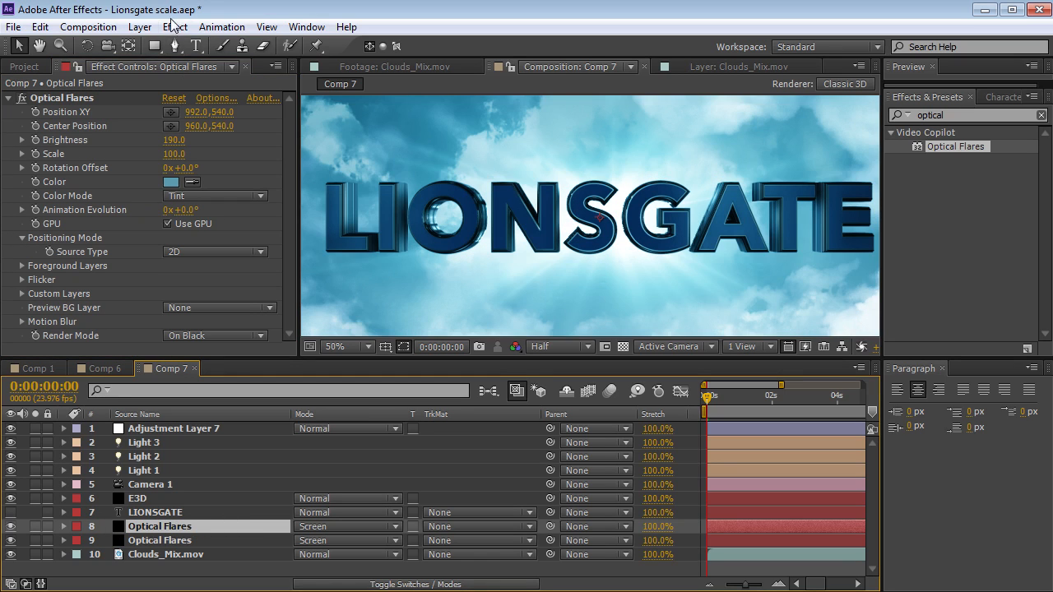
left_click(177, 26)
mouse_move(246, 140)
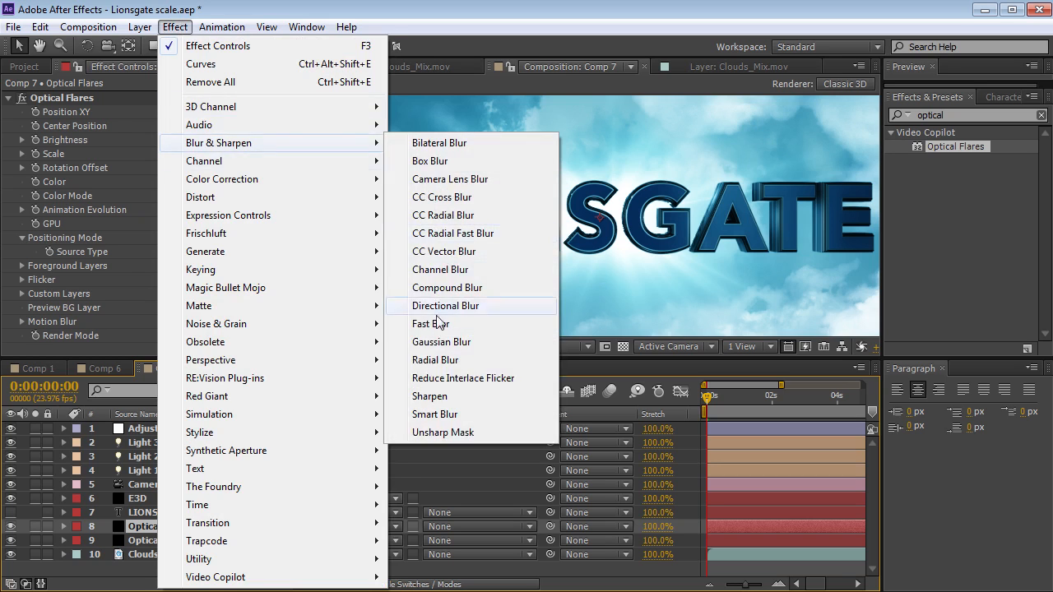
left_click(427, 328)
left_click_drag(169, 320, 188, 320)
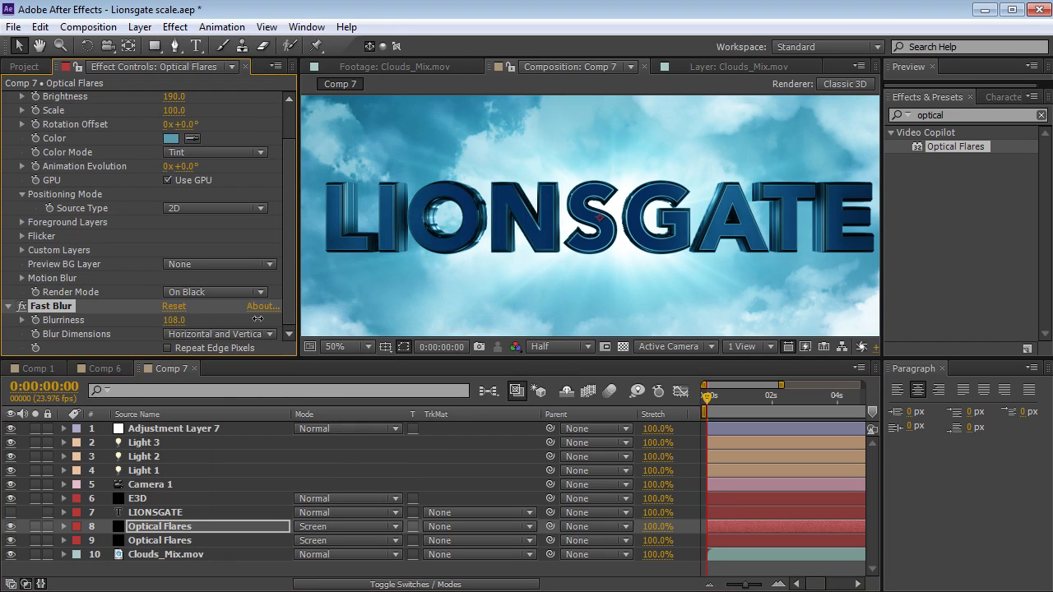
left_click(169, 348)
Solo both Optical Flares layers to inspect the combined glow across the whole frame
left_click(35, 526)
left_click(34, 539)
scroll(738, 195, "down", 2)
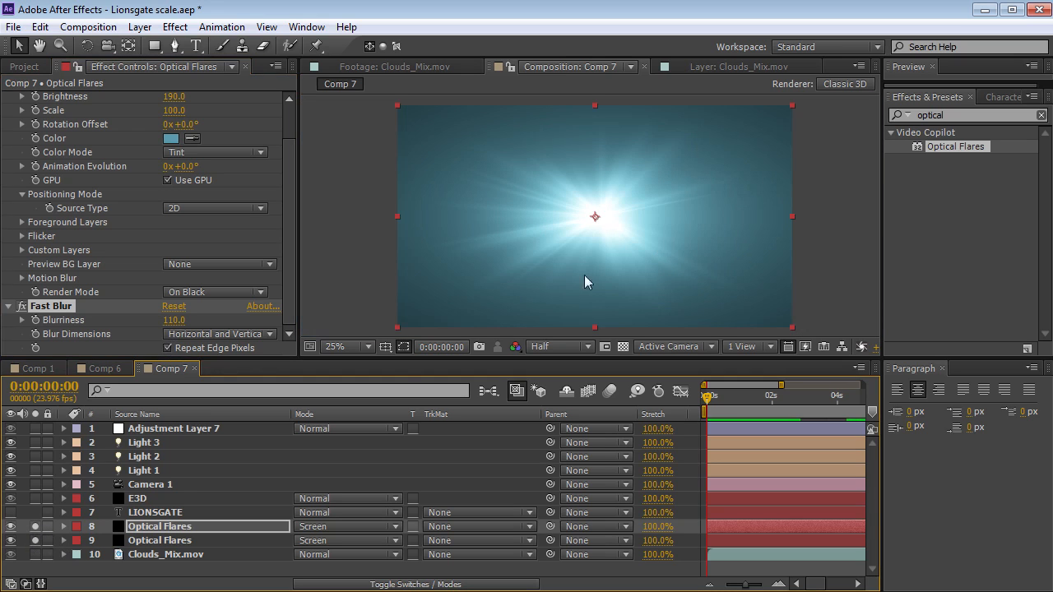
Set the unblurred Optical Flares layer's Scale to 53 and lower the blurred copy's Brightness
left_click(167, 544)
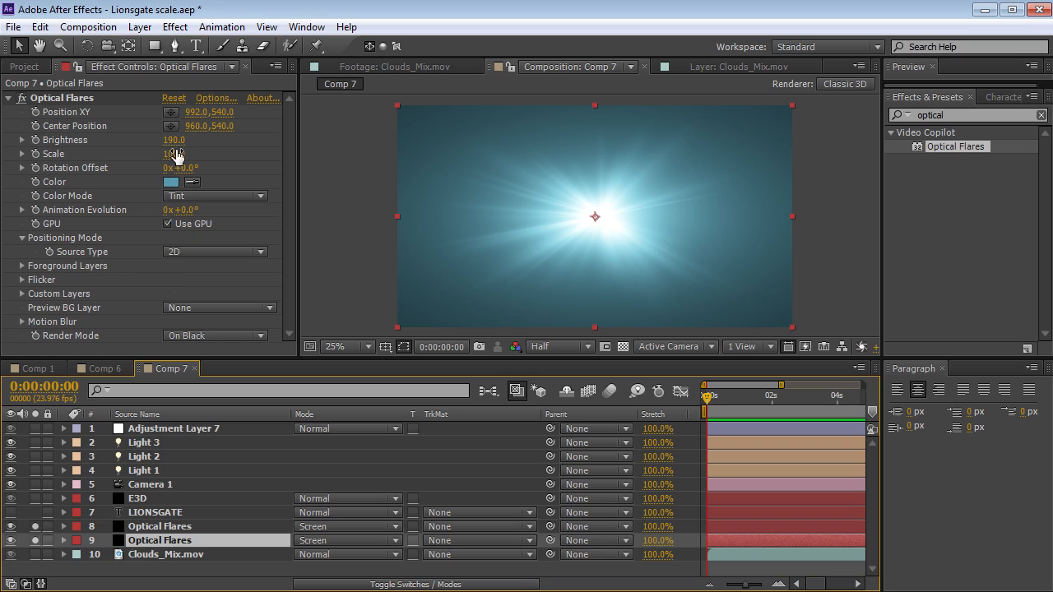
left_click_drag(171, 153, 144, 153)
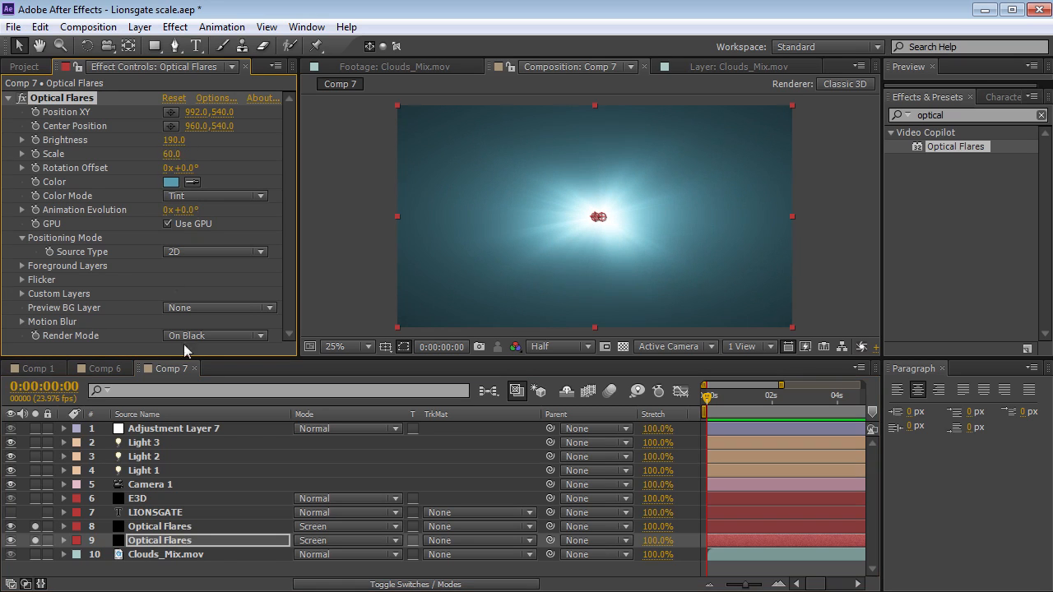
left_click(34, 540)
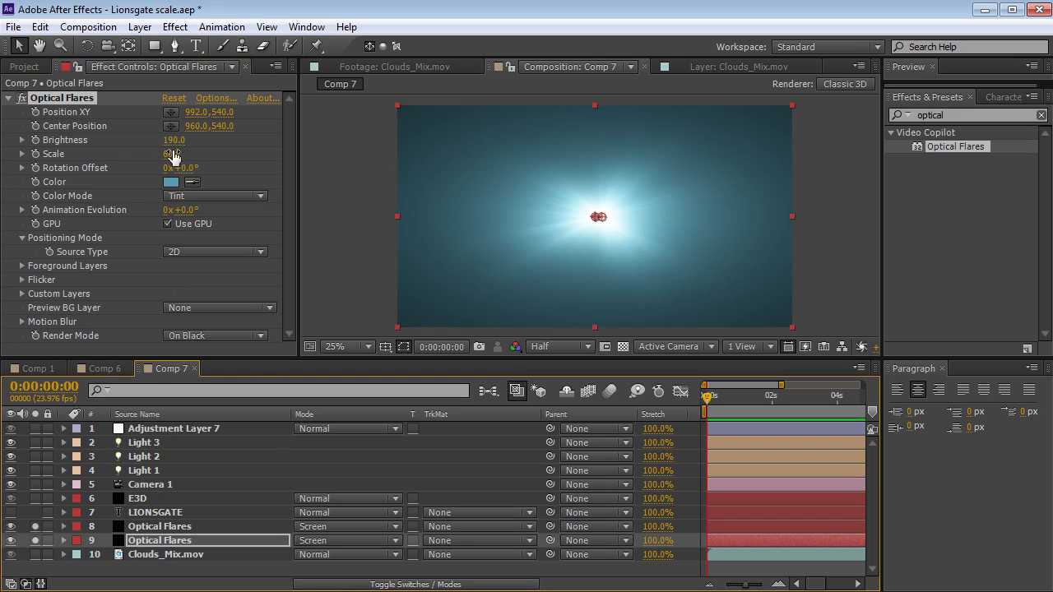
key("ctrl+Up")
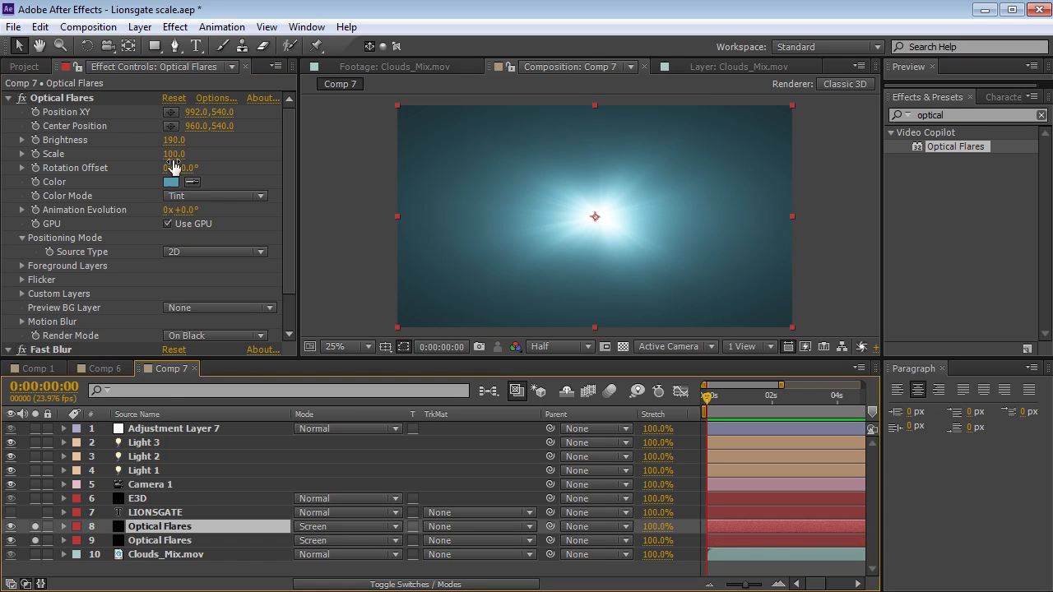
left_click_drag(174, 140, 167, 141)
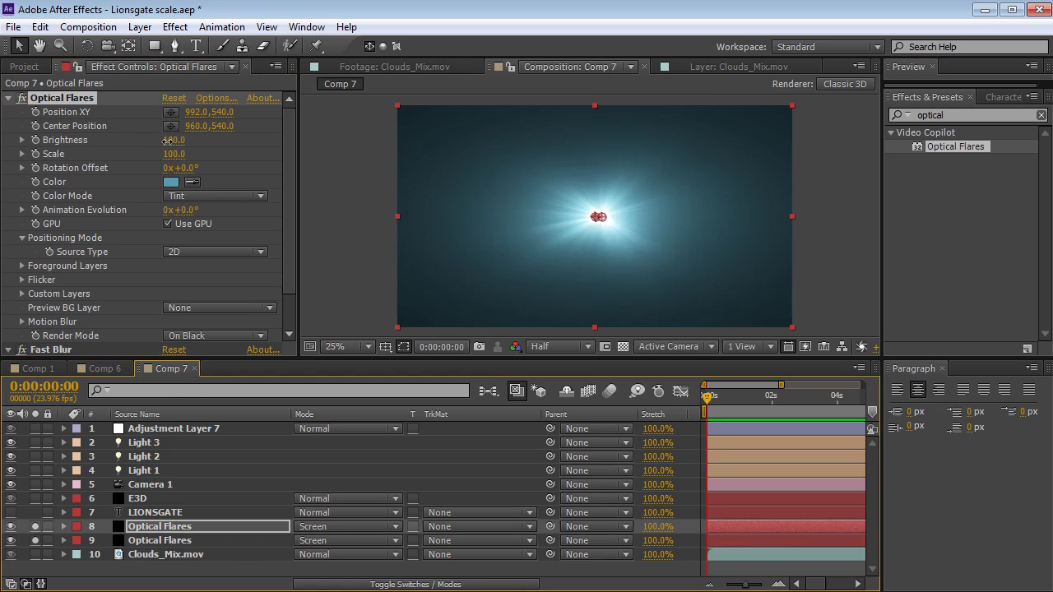
Apply a Curves effect to the blurred Optical Flares copy and shape its RGB curve into an S for stronger contrast
left_click(174, 26)
mouse_move(231, 181)
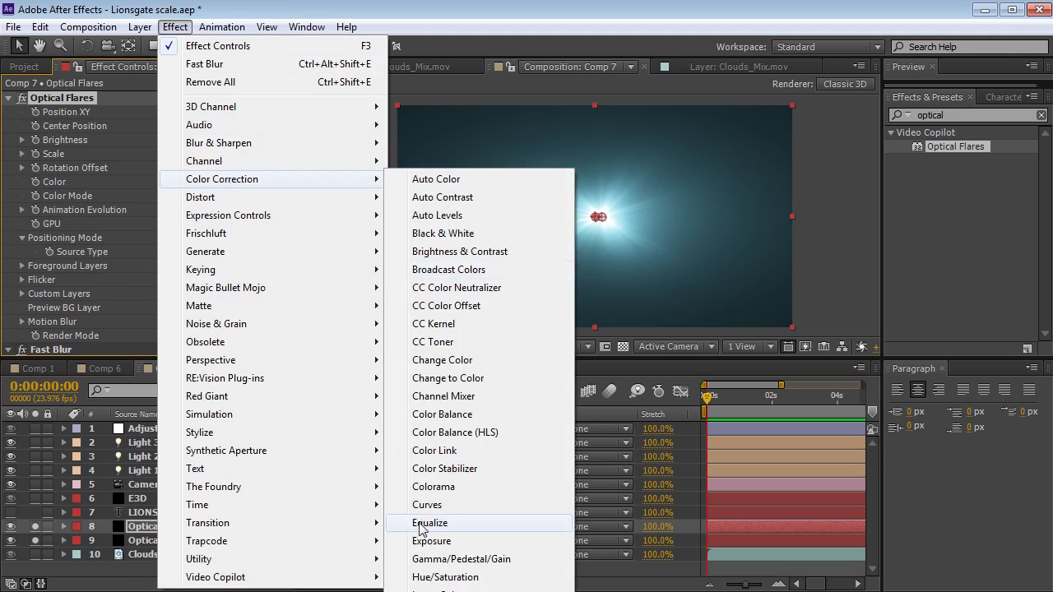
left_click(427, 504)
left_click_drag(88, 297, 93, 317)
left_click_drag(120, 281, 118, 268)
mouse_move(87, 328)
left_mouse_down()
mouse_move(79, 306)
mouse_move(84, 316)
left_mouse_up()
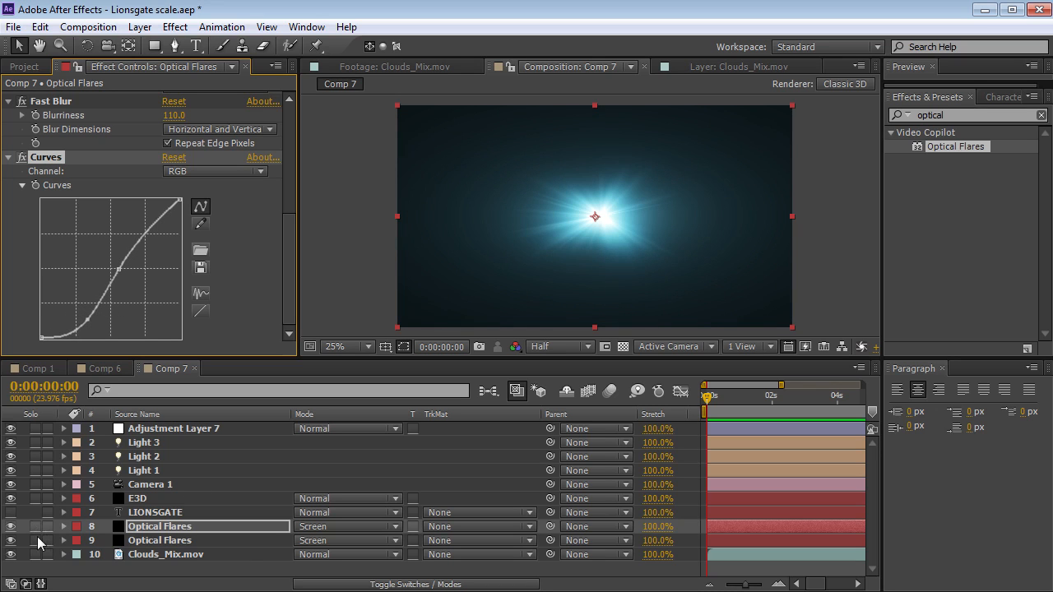
Unsolo the two Optical Flares layers and set the blurred flare's Brightness to 290
left_click(37, 539)
scroll(181, 165, "up", 5)
left_click_drag(186, 128, 187, 126)
key("period")
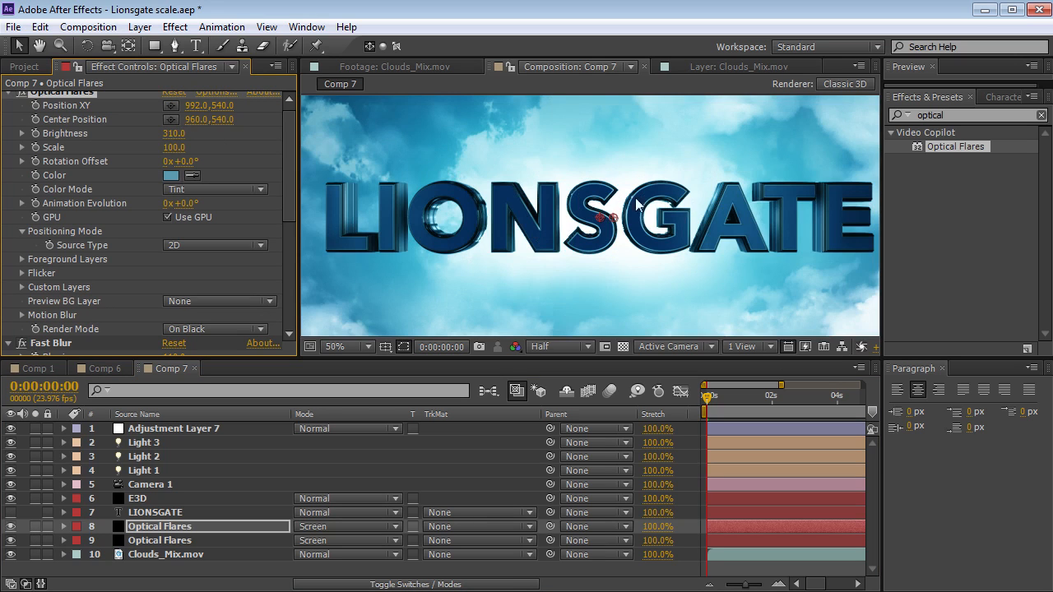
left_click_drag(175, 134, 173, 133)
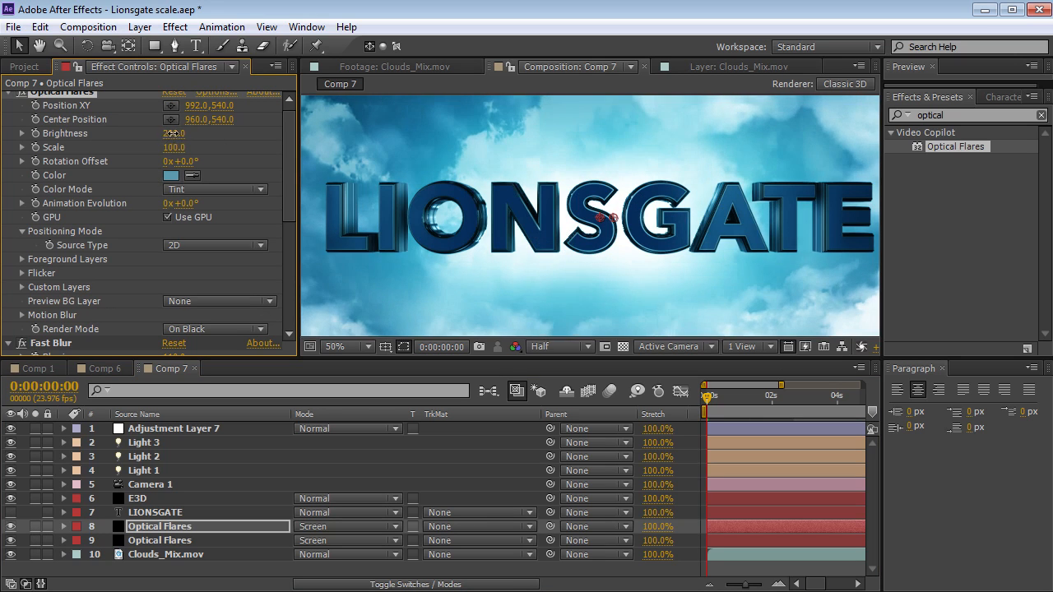
key("comma")
Solo the unblurred Optical Flares layer, duplicate it, and move the copy directly above the E3D layer
left_click(159, 540)
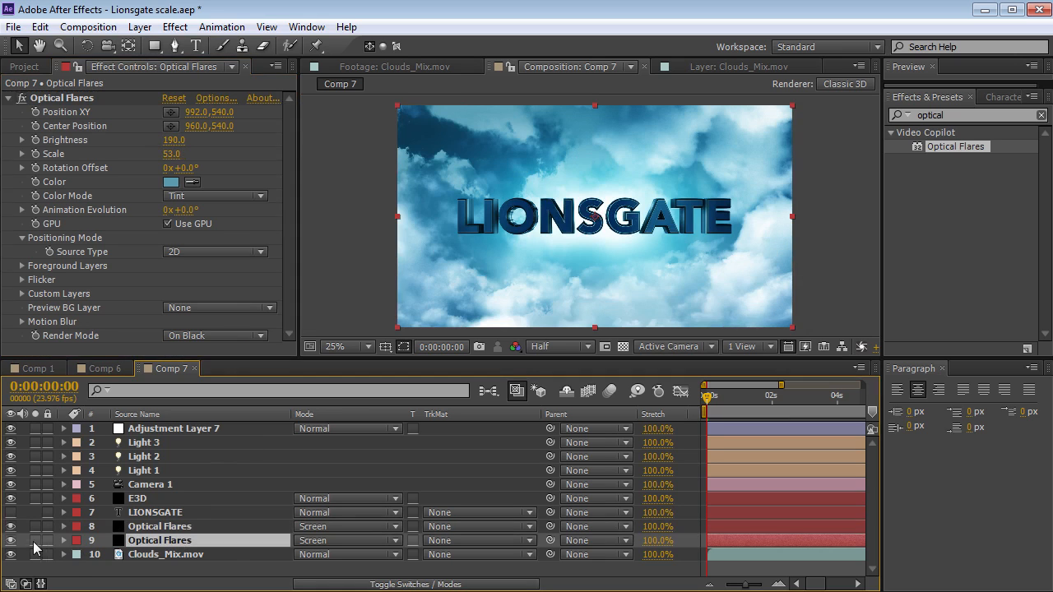
left_click(35, 541)
key("period")
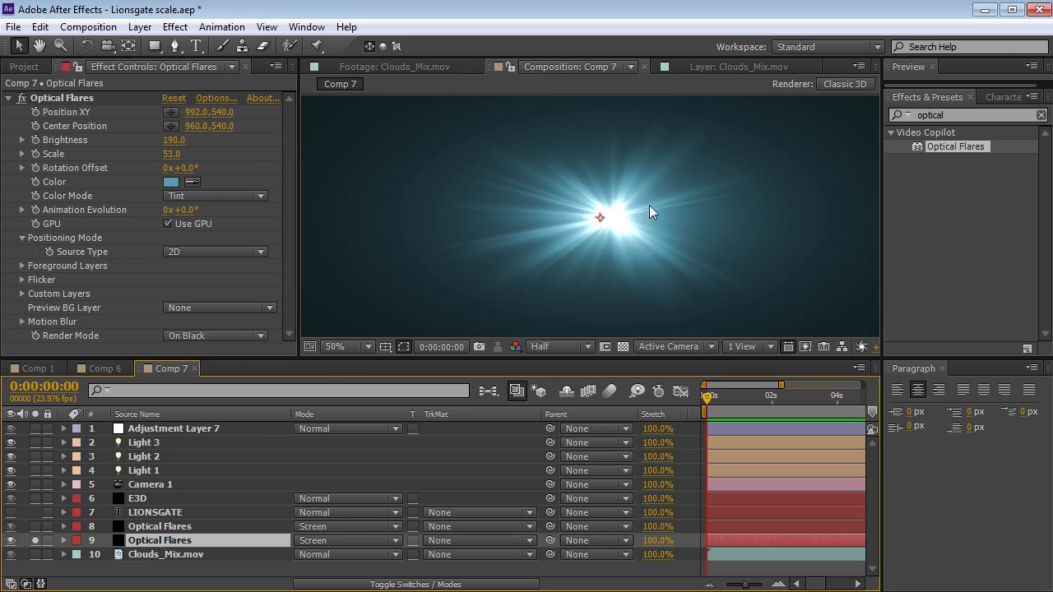
key("ctrl+d")
left_click_drag(142, 543, 134, 498)
Change the E3D layer's label color to Yellow
left_click(136, 512)
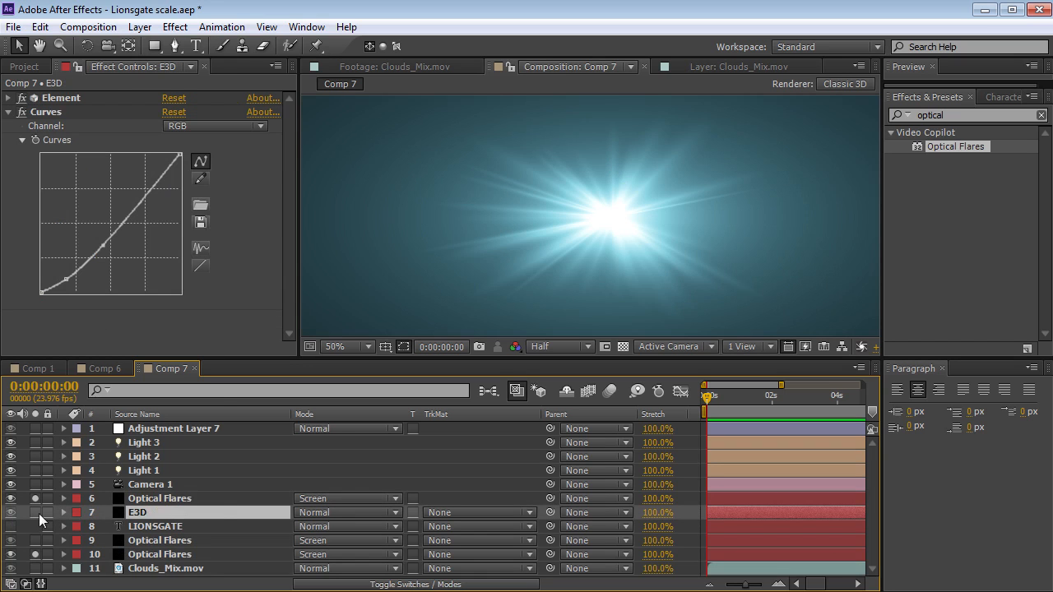
left_click(75, 512)
left_click(117, 255)
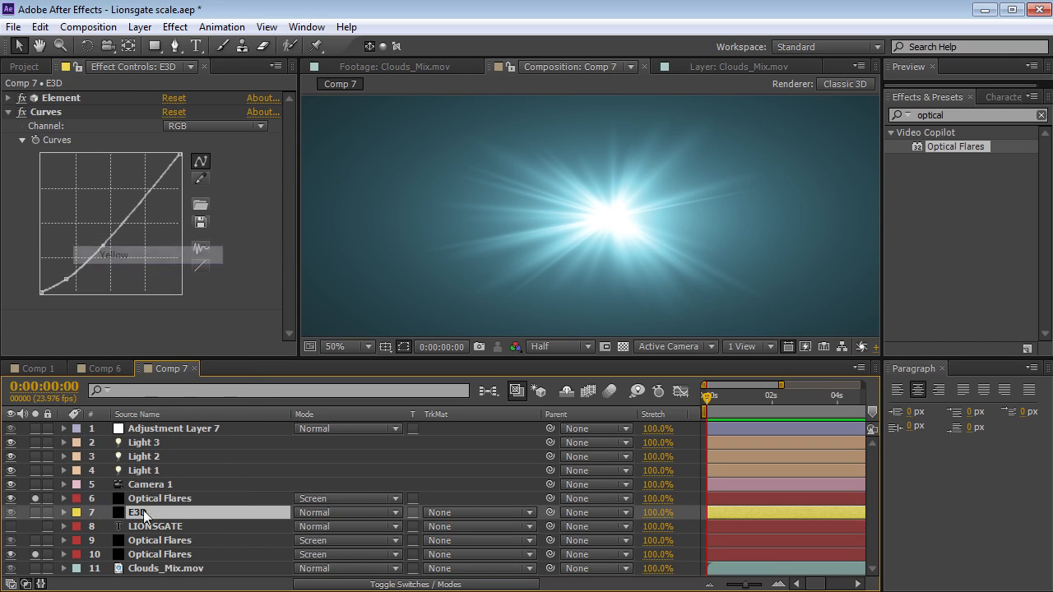
Unsolo the flares, set the Optical Flares copy above E3D to Scale 70 and Brightness 42, and check the enlarged composition
left_click(141, 498)
left_click(34, 499)
left_click(34, 554)
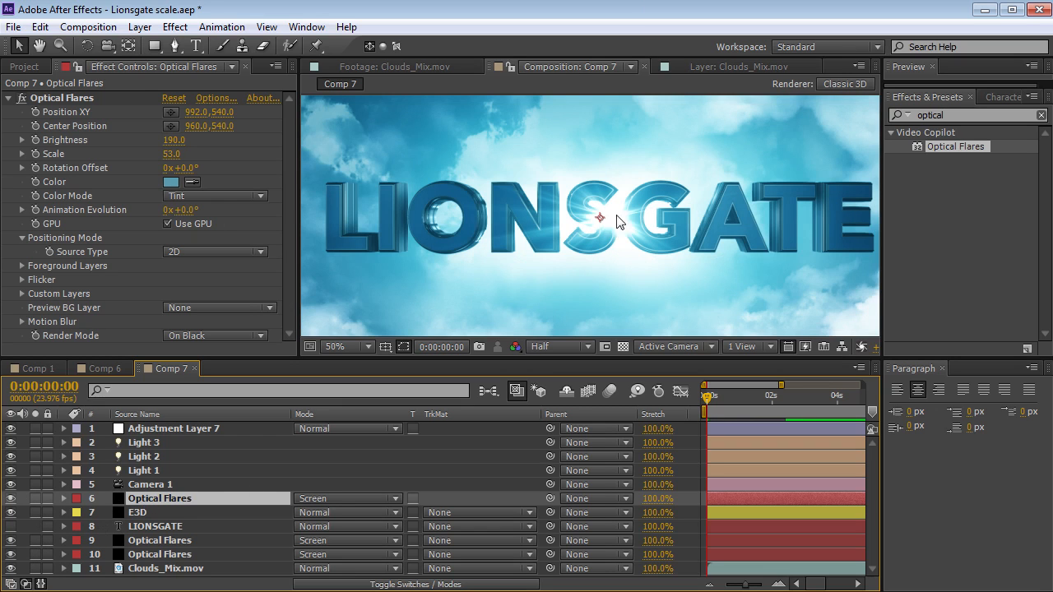
mouse_move(171, 154)
left_mouse_down()
mouse_move(138, 154)
mouse_move(161, 154)
left_mouse_up()
scroll(657, 224, "up", 1)
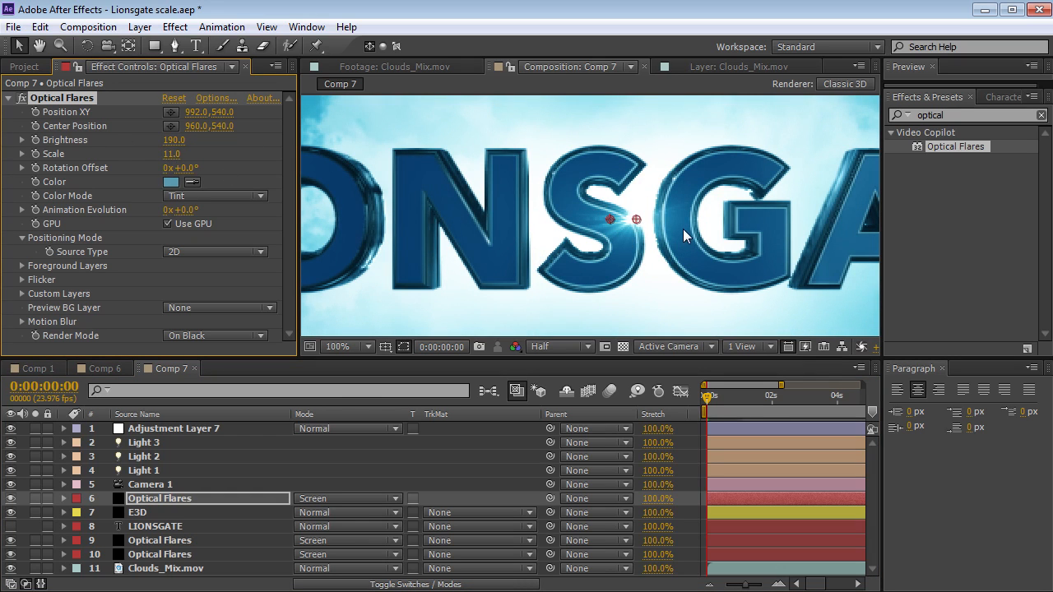
scroll(639, 228, "down", 1)
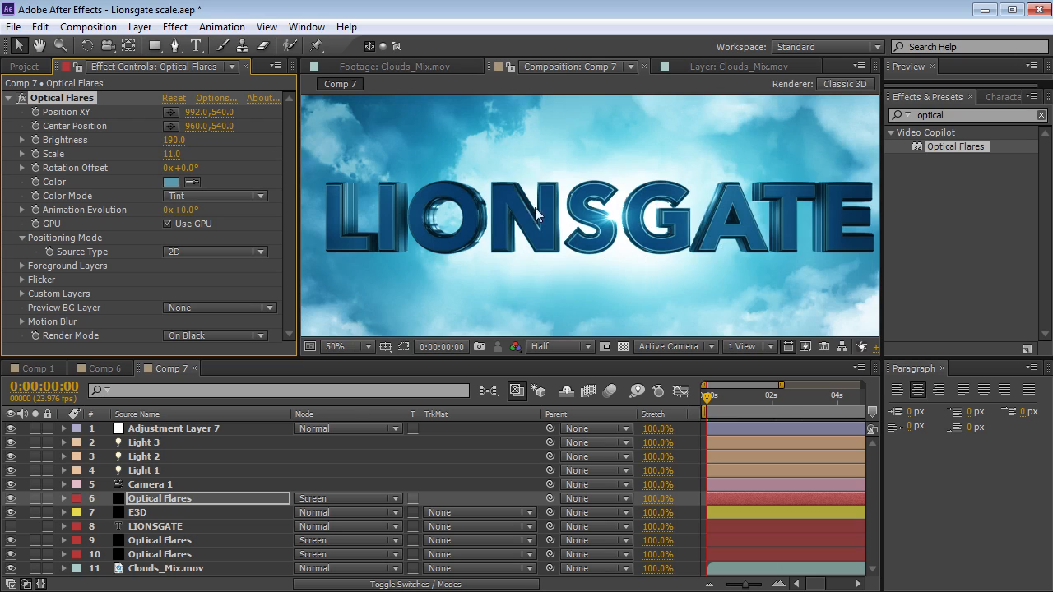
mouse_move(173, 140)
left_mouse_down()
mouse_move(163, 140)
mouse_move(189, 133)
left_mouse_up()
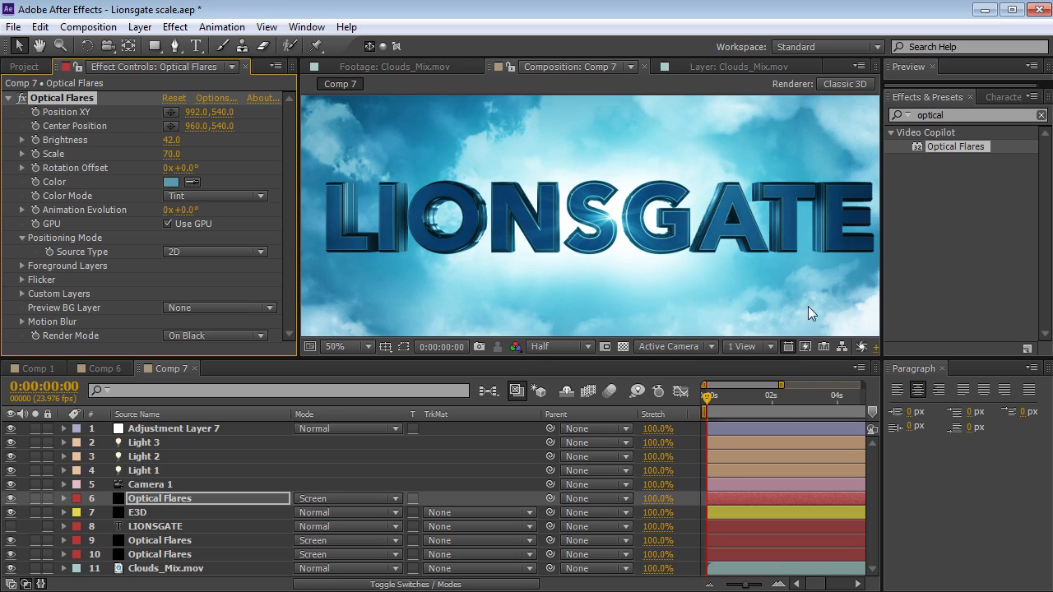
key("grave")
key("grave")
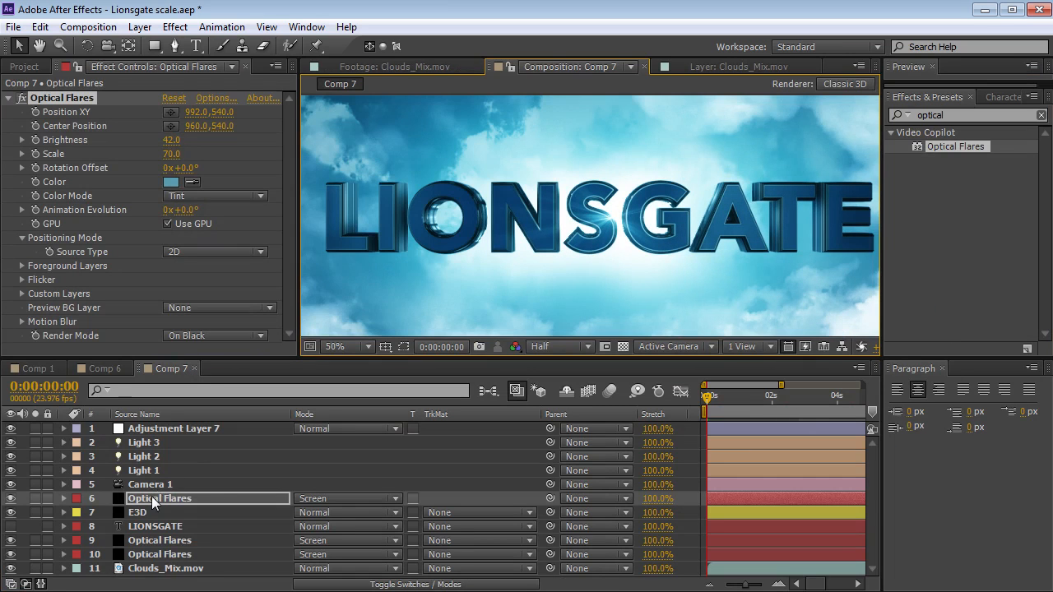
Duplicate the blurred Optical Flares layer, move the copy above the flare over E3D, and unsolo both blurred layers
left_click(148, 541)
left_click(36, 554)
left_click(35, 554)
left_click(36, 541)
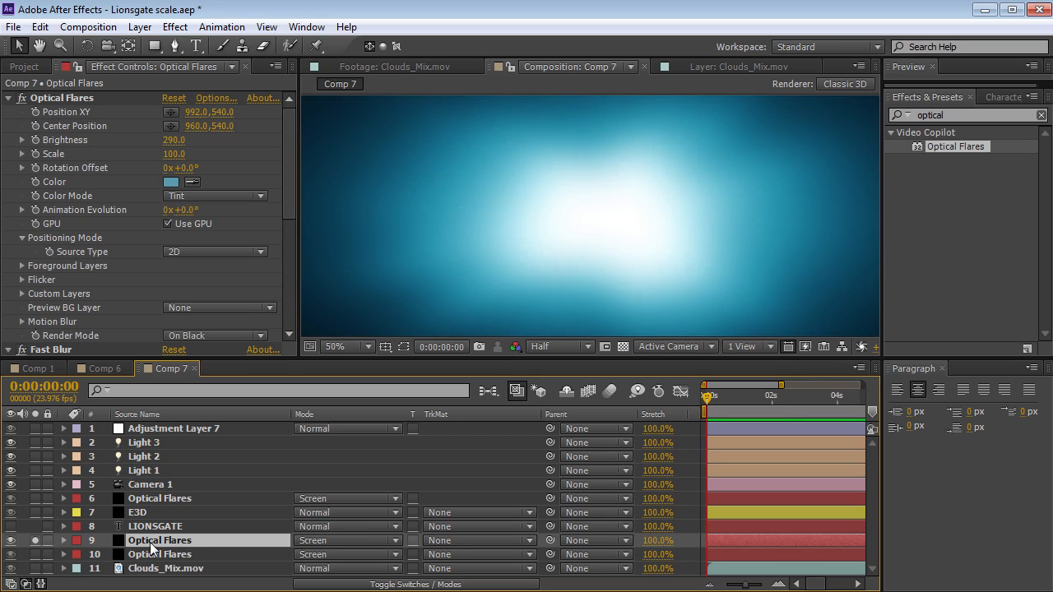
left_click_drag(150, 544, 140, 500)
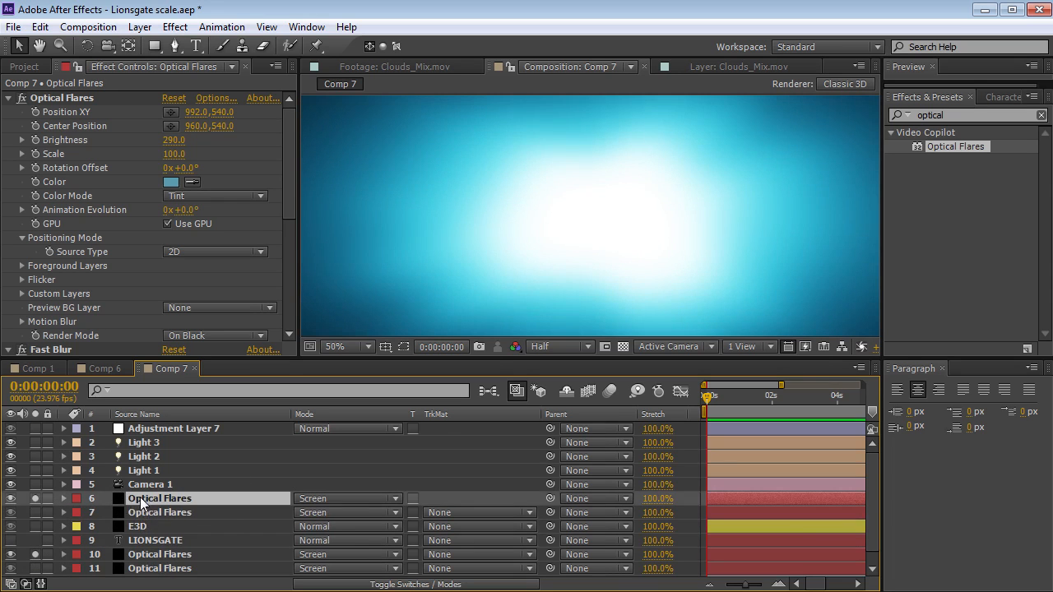
left_click(35, 498)
left_click(35, 554)
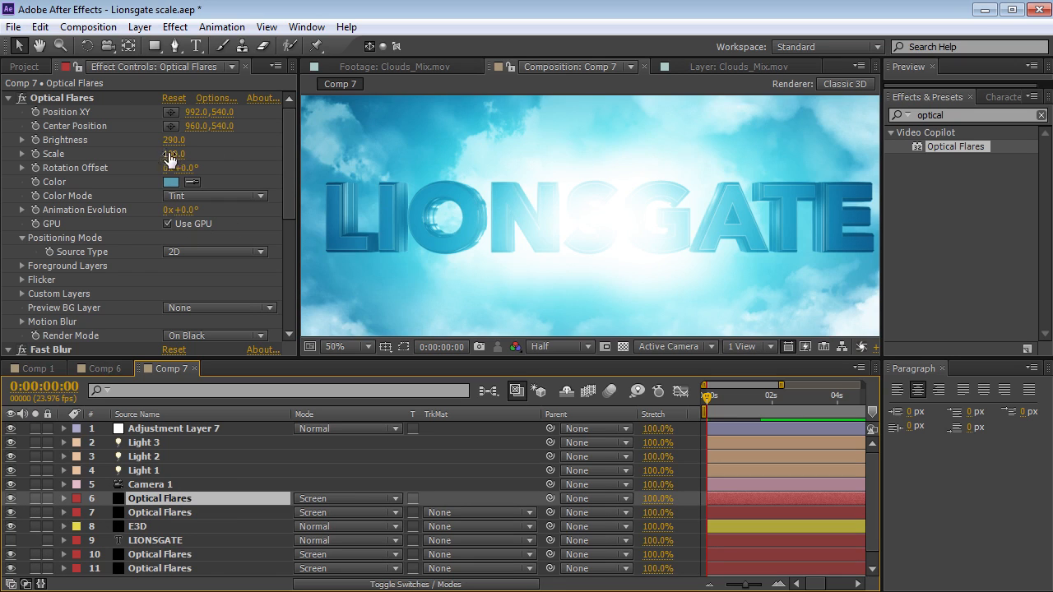
Adjust the Fast Blur on the topmost Optical Flares layer, set its Brightness to 70, and check the enlarged composition
left_click_drag(170, 140, 145, 144)
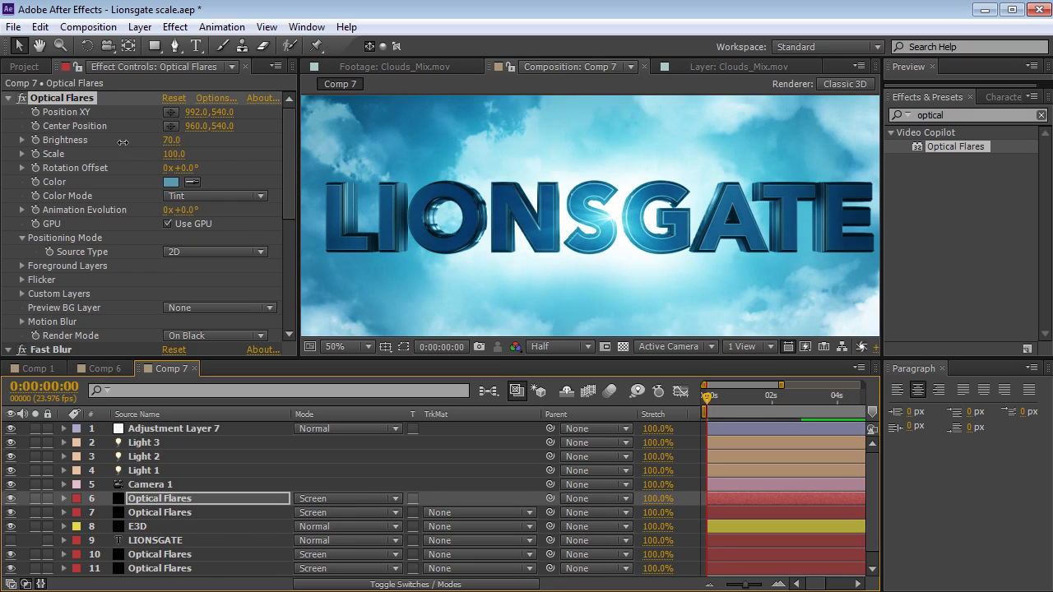
scroll(287, 177, "down", 1)
scroll(287, 176, "down", 4)
left_click_drag(164, 286, 200, 245)
scroll(200, 245, "up", 5)
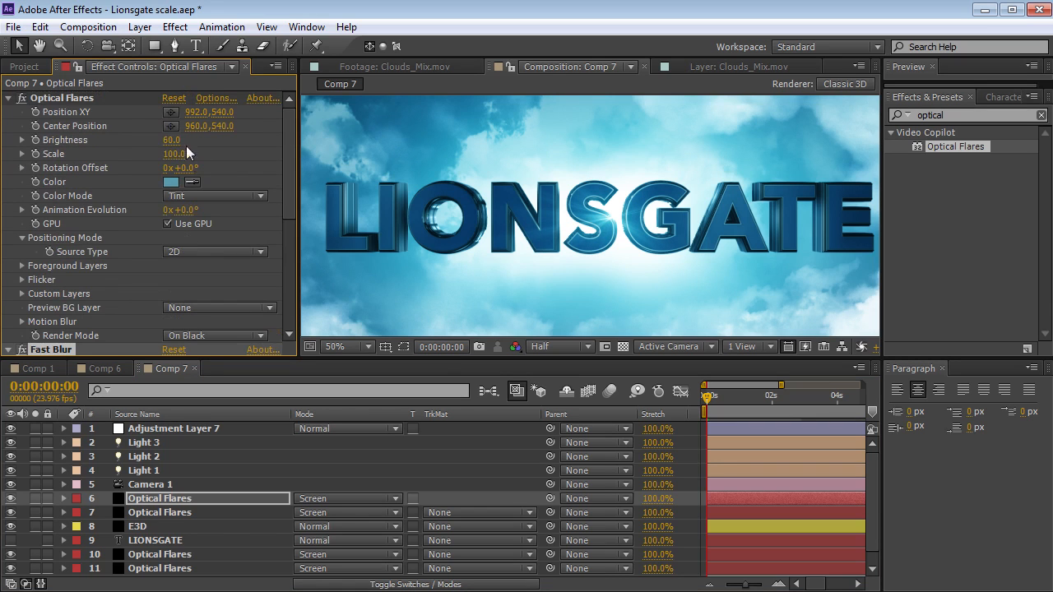
mouse_move(169, 143)
left_mouse_down()
mouse_move(179, 136)
mouse_move(171, 138)
left_mouse_up()
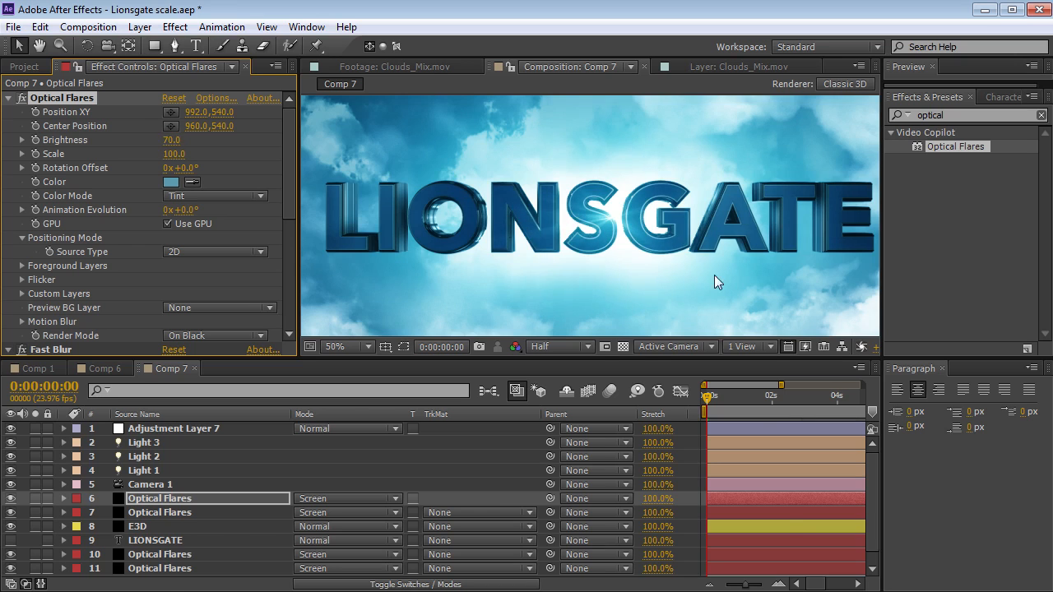
key("grave")
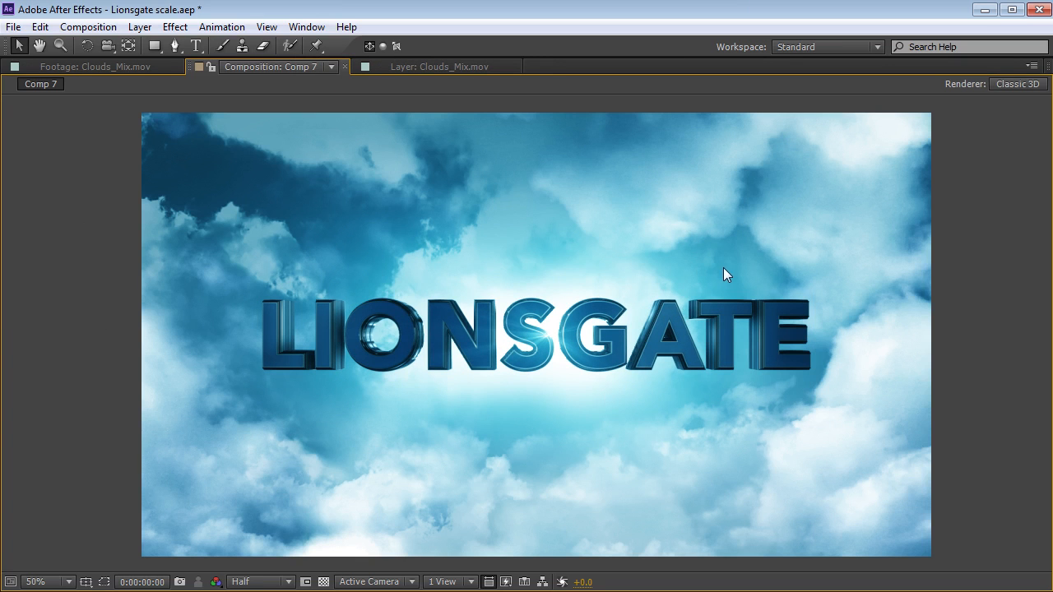
key("grave")
In the E3D layer's Element Scene Setup, adjust the Gamma of the Shop environment texture and apply the change
scroll(374, 251, "up", 2)
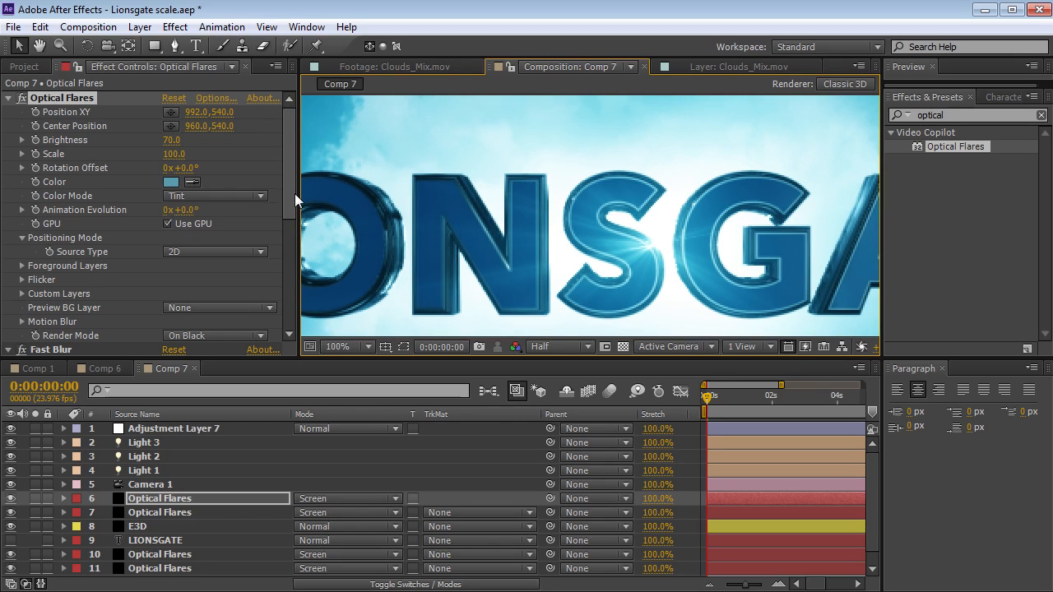
left_click(148, 526)
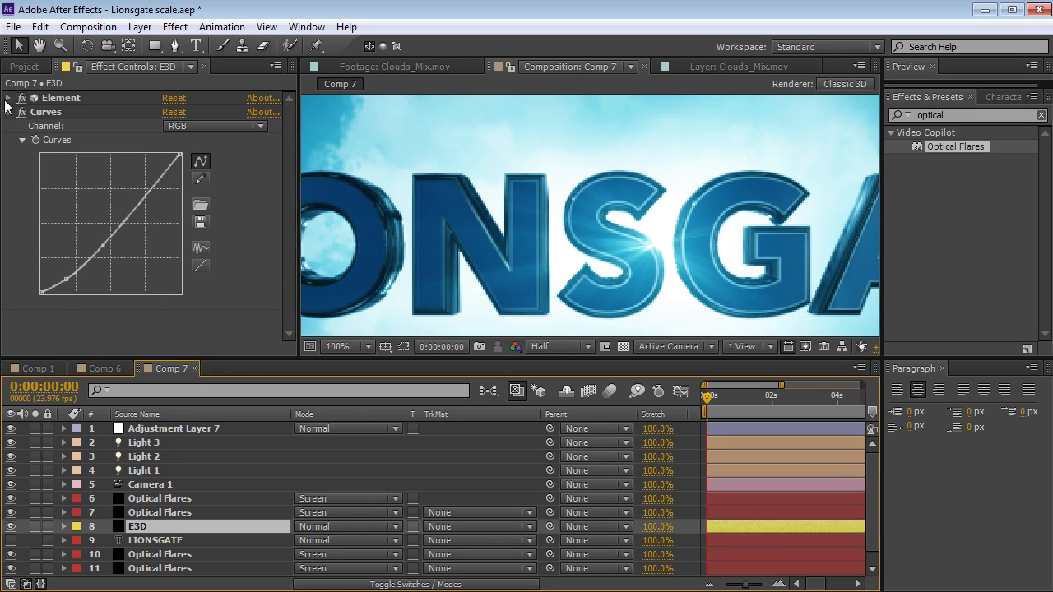
left_click(6, 98)
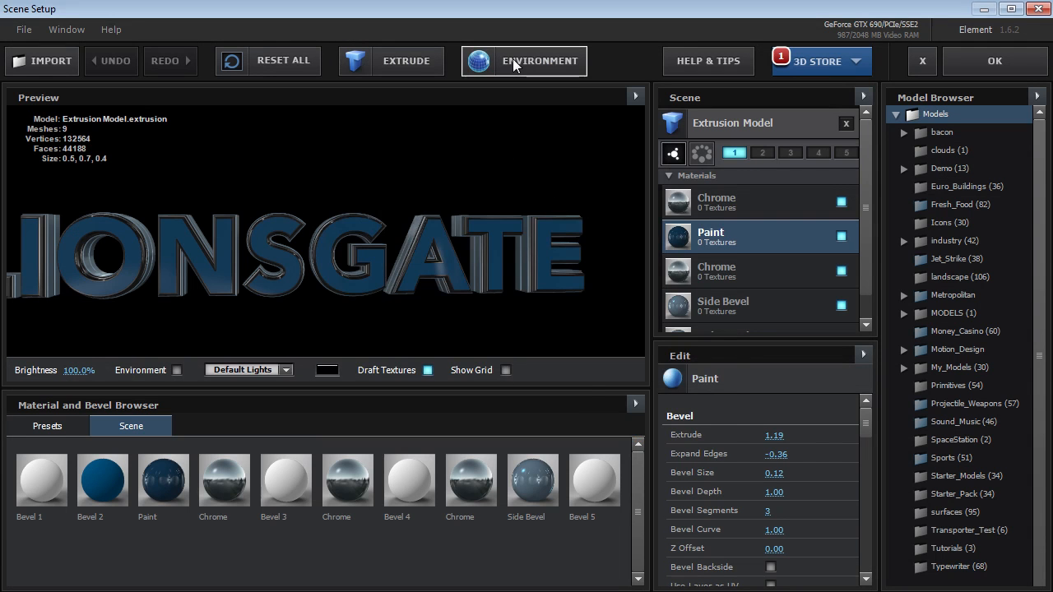
left_click(516, 65)
left_click_drag(409, 222, 406, 222)
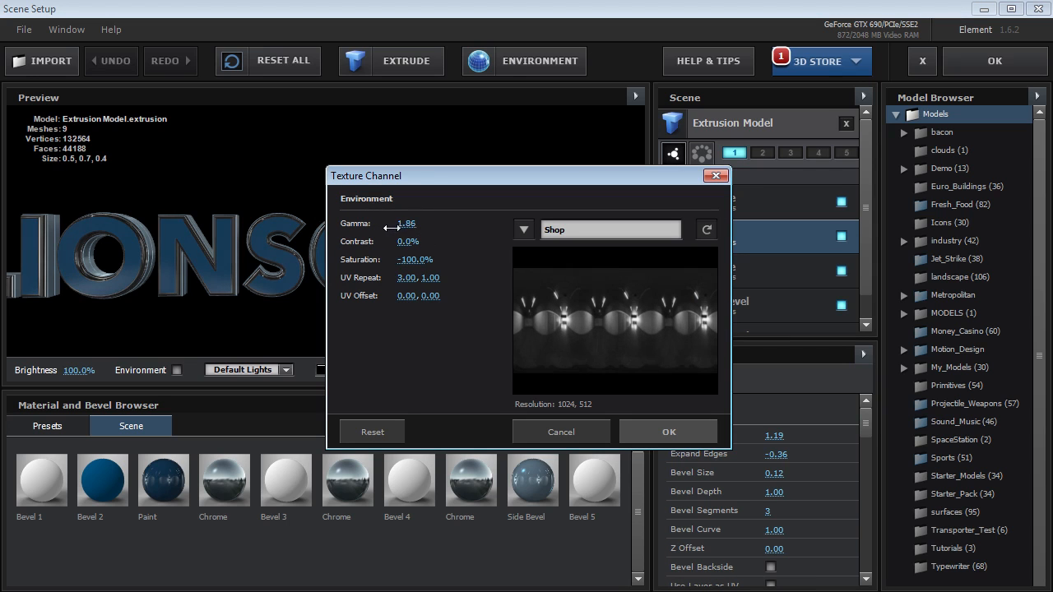
left_click_drag(383, 231, 376, 241)
left_click(650, 432)
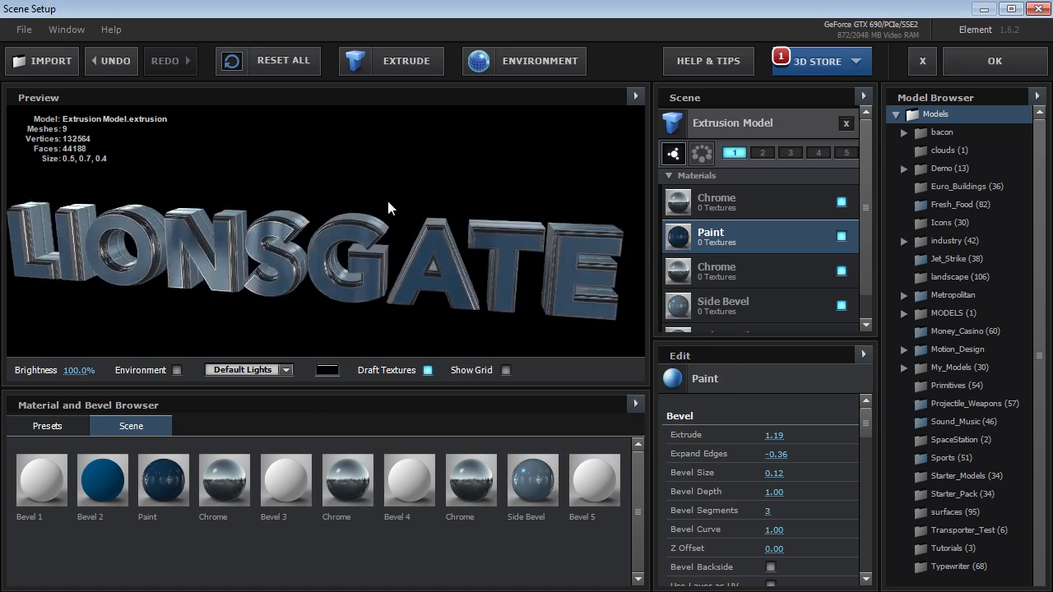
left_click(973, 72)
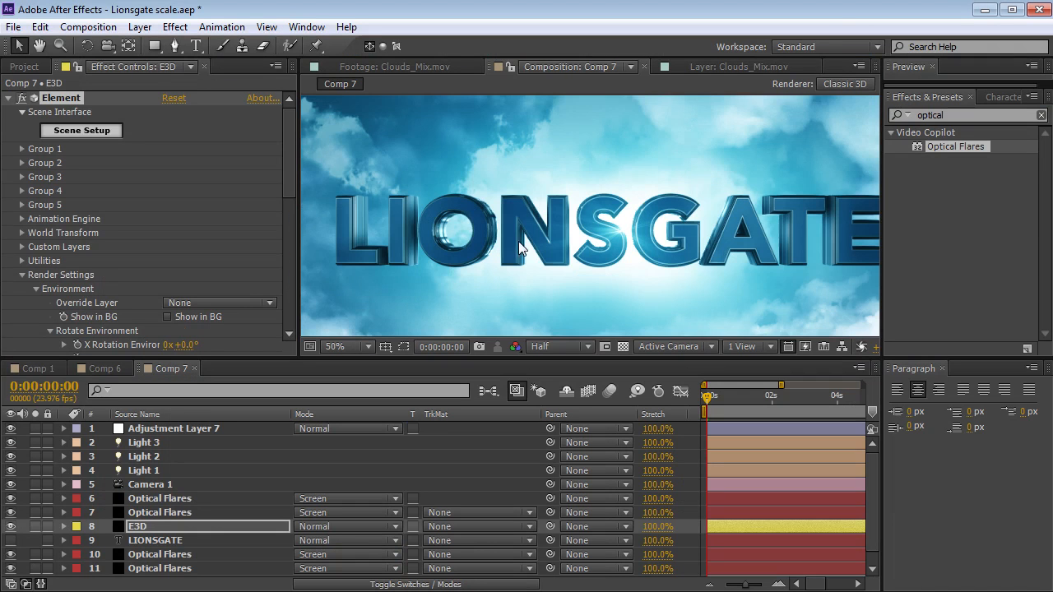
Set Reflect to 2.89 in the Multi-Pass Mixer of the E3D layer's Element output settings
scroll(287, 216, "down", 8)
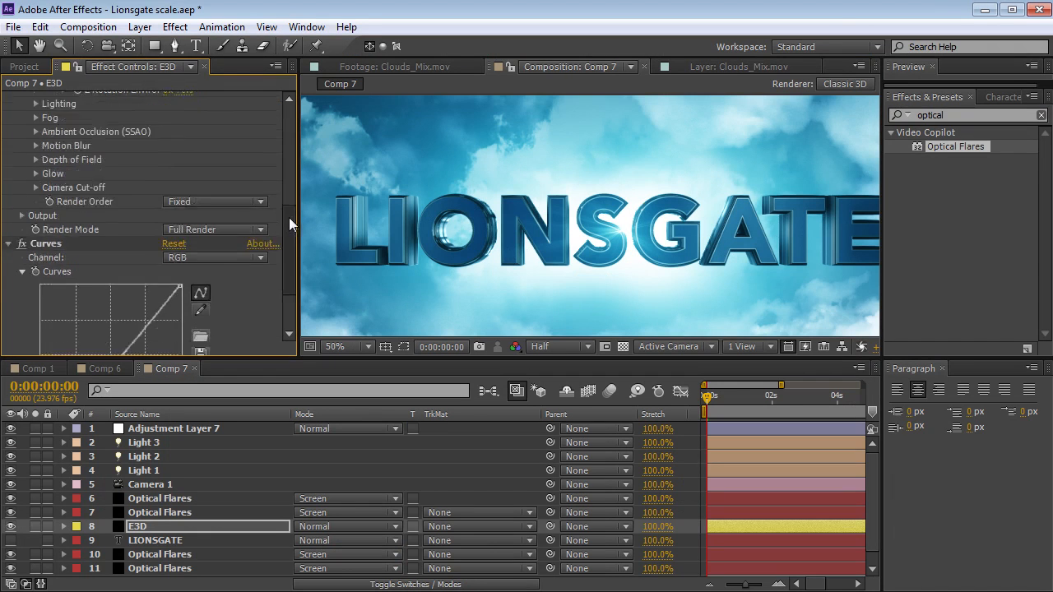
left_click(22, 224)
scroll(49, 296, "down", 3)
mouse_move(171, 321)
left_mouse_down()
mouse_move(211, 319)
mouse_move(186, 322)
left_mouse_up()
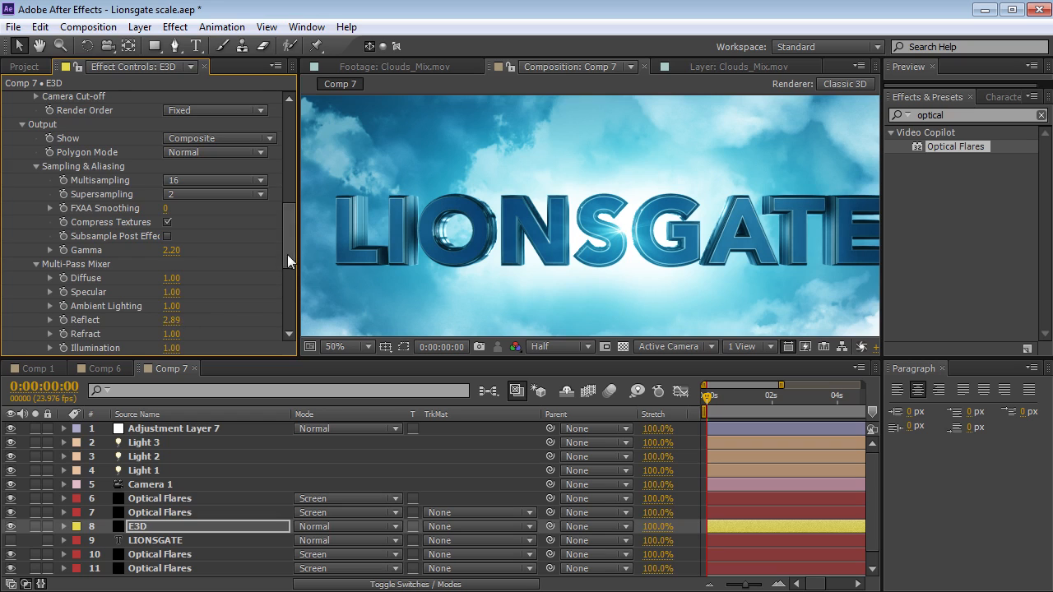
Reshape the E3D layer's RGB curve with darker shadows and raised highlights for more text contrast
scroll(66, 324, "down", 5)
left_click_drag(60, 327, 105, 285)
left_click_drag(145, 236, 152, 223)
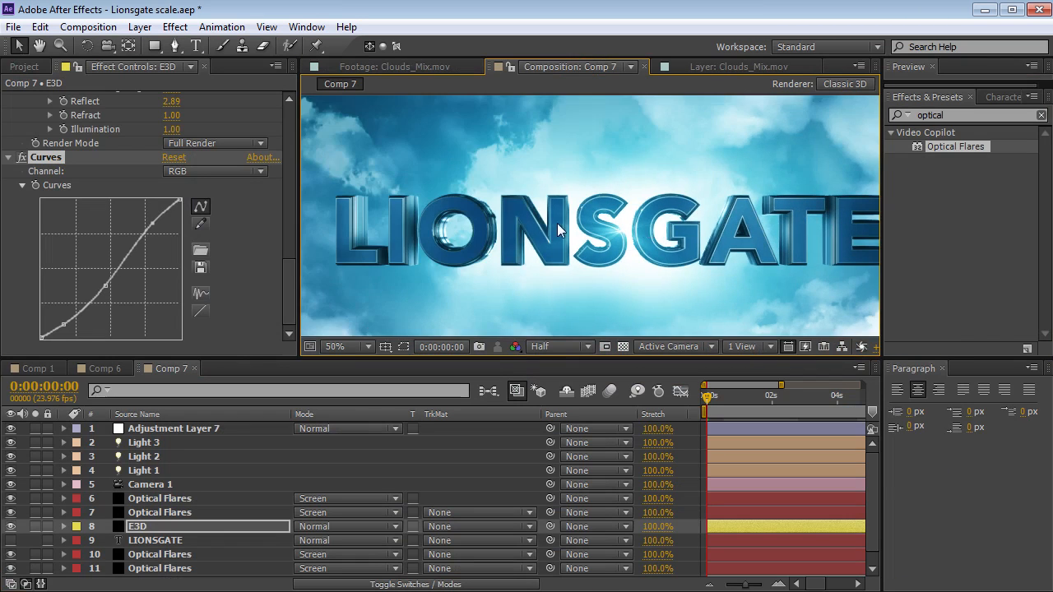
scroll(668, 255, "down", 2)
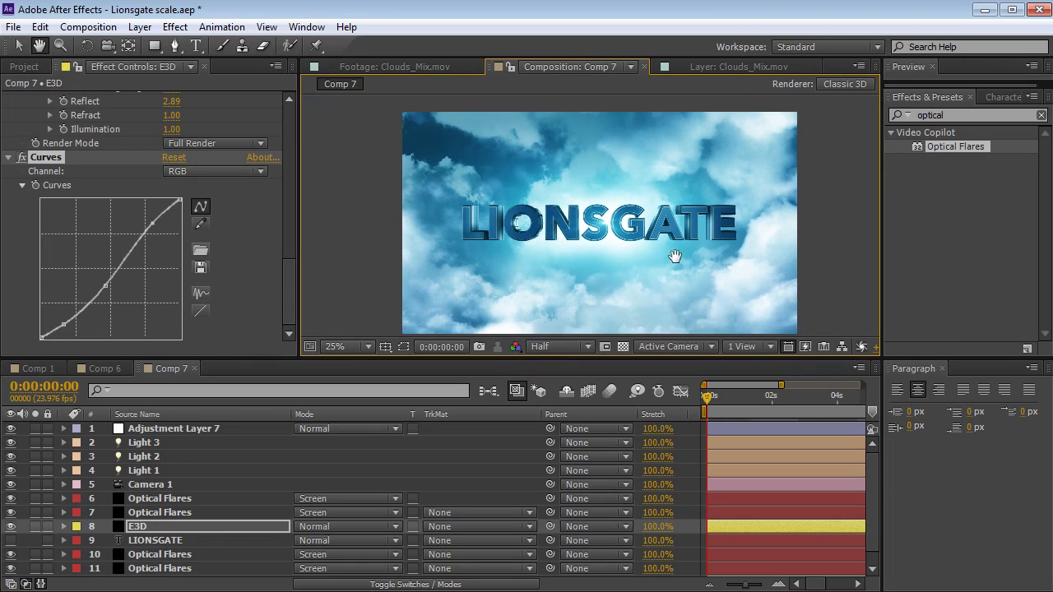
Rotate the E3D layer's environment to -273° around Y while keeping its Z rotation at 0°
scroll(292, 235, "up", 4)
left_click_drag(292, 235, 299, 187)
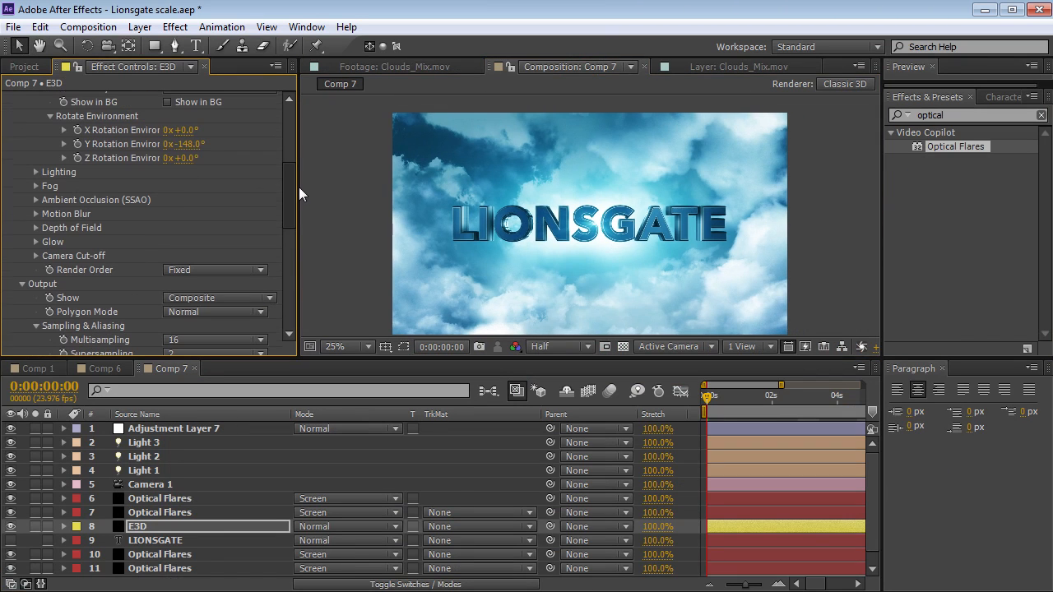
scroll(541, 260, "up", 2)
left_click_drag(195, 154, 288, 159)
left_click_drag(186, 145, 124, 162)
left_click(184, 157)
type("0")
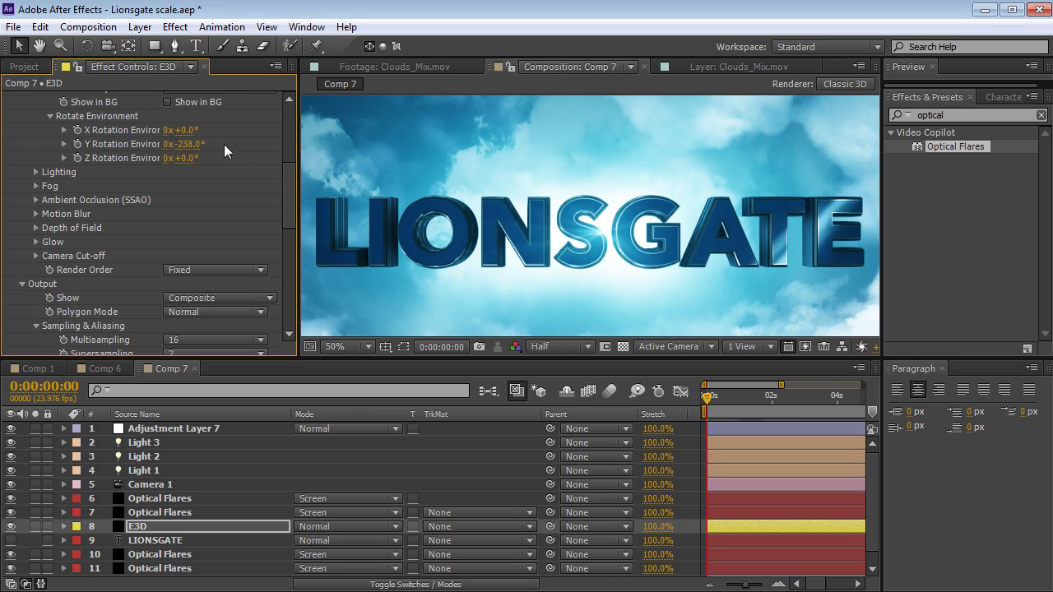
left_click(223, 144)
left_click_drag(192, 146, 171, 161)
scroll(454, 277, "down", 1)
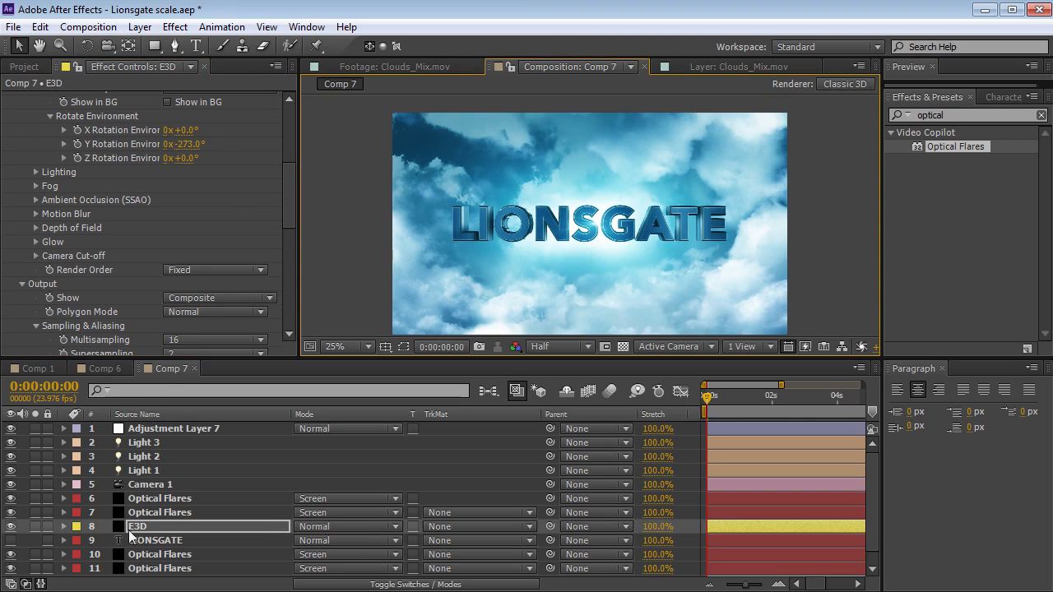
Toggle the visibility of the Optical Flares layer just below the LIONSGATE text layer to compare, and adjust its RGB curve
left_click(156, 555)
left_click(12, 555)
left_click(12, 555)
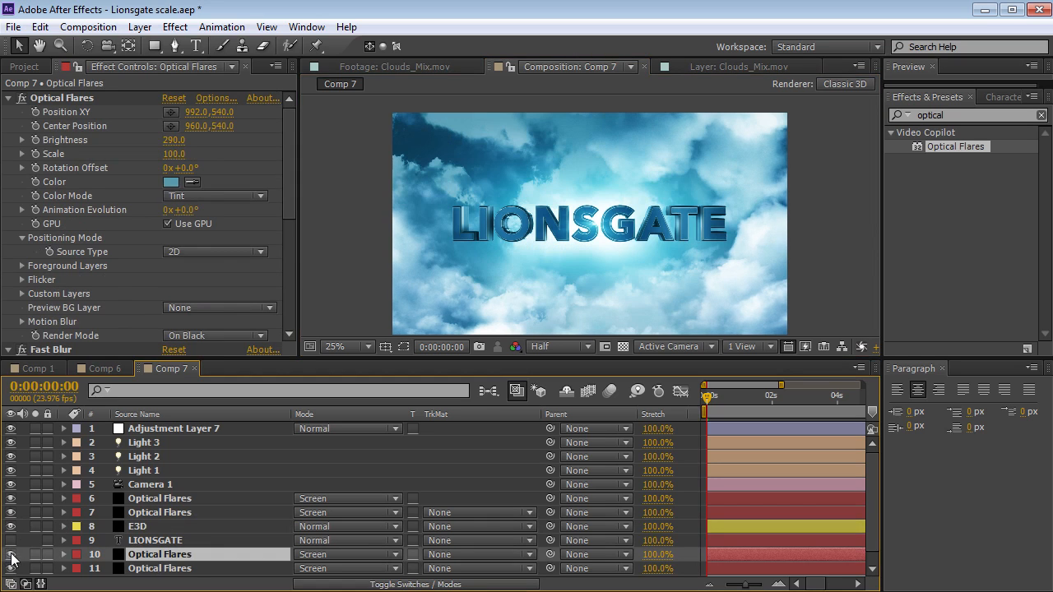
left_click_drag(288, 123, 291, 227)
left_click_drag(87, 319, 97, 300)
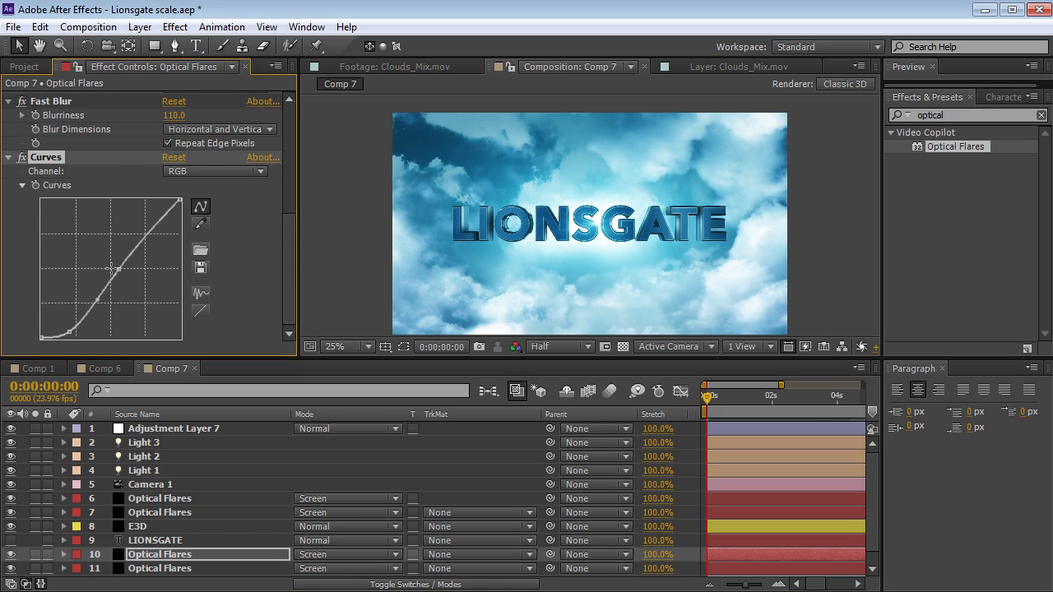
Set that Optical Flares layer's Scale to 150 and pull down the lower midtones of its RGB curve
scroll(146, 161, "up", 8)
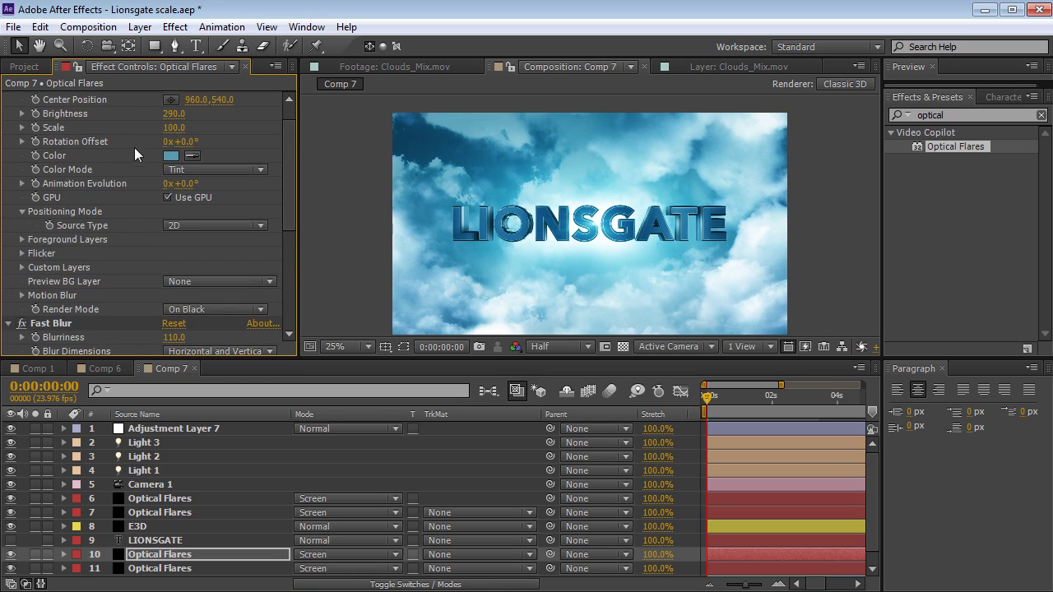
left_click_drag(168, 128, 170, 127)
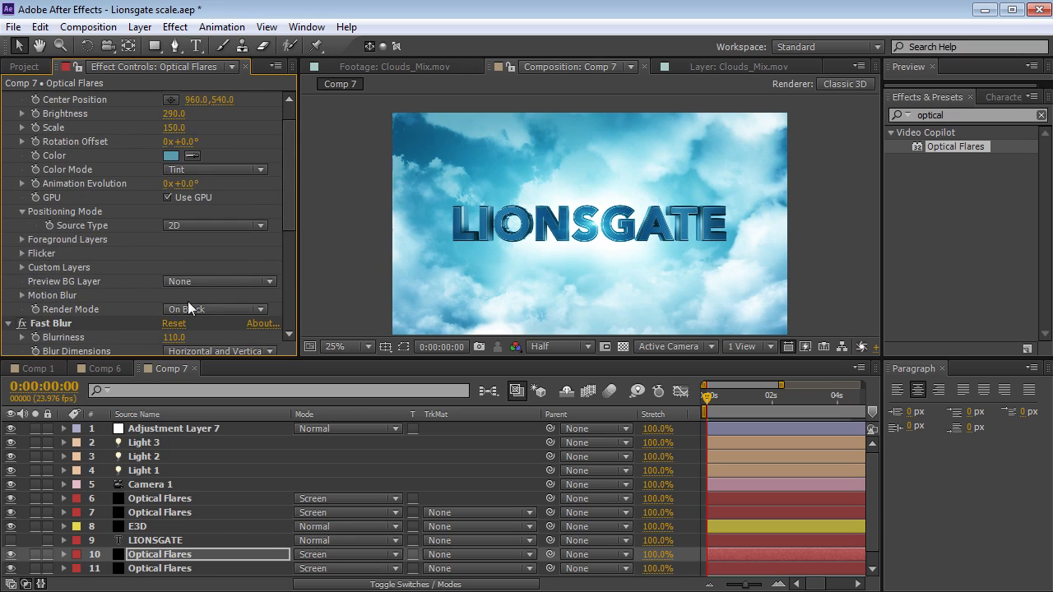
scroll(187, 301, "down", 8)
left_click(126, 273)
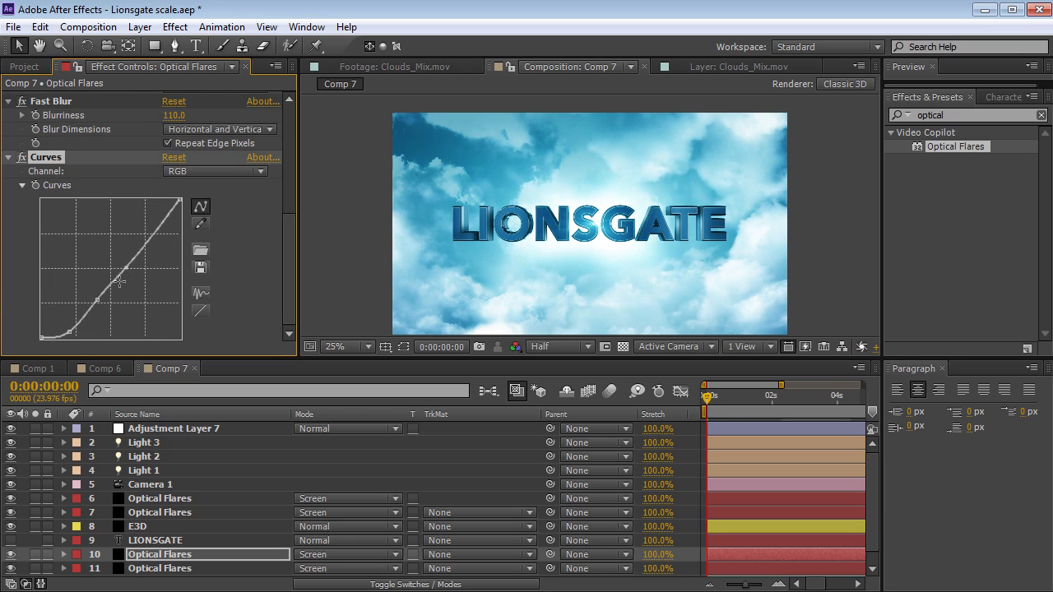
left_click_drag(97, 302, 109, 307)
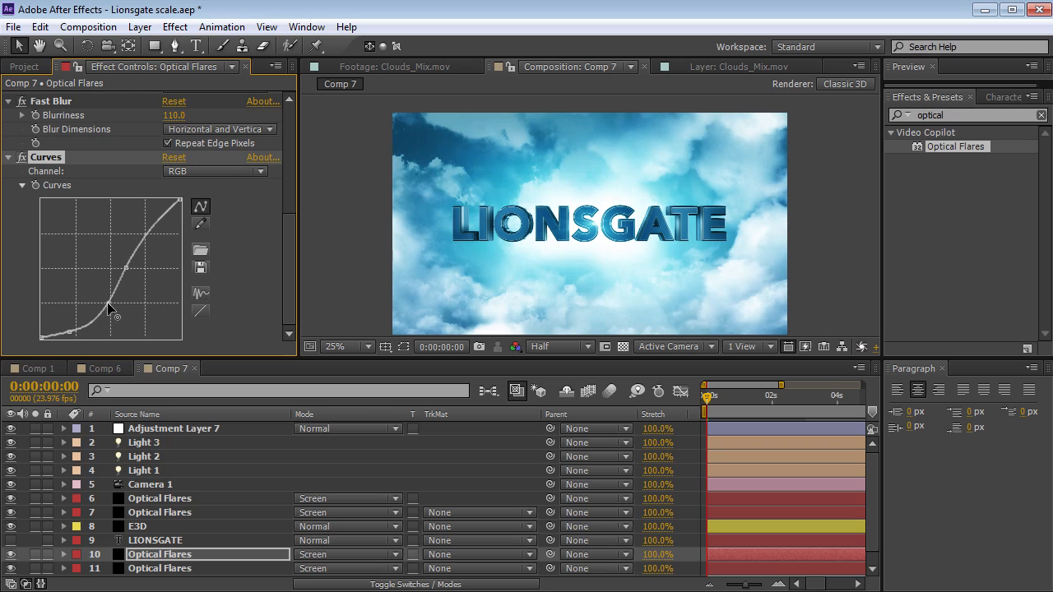
Reshape the RGB curve of Adjustment Layer 7 to darken the shadows and midtones of the whole image
left_click(170, 429)
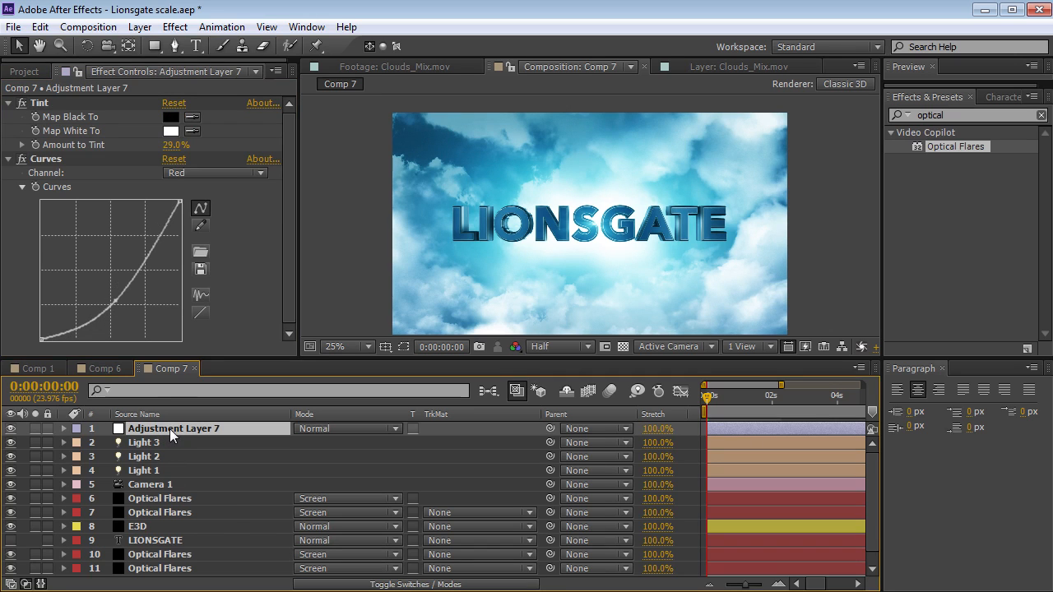
left_click(196, 173)
left_click(197, 171)
left_click(200, 196)
left_click_drag(96, 287, 104, 289)
left_click_drag(71, 321, 68, 322)
left_click_drag(103, 288, 109, 290)
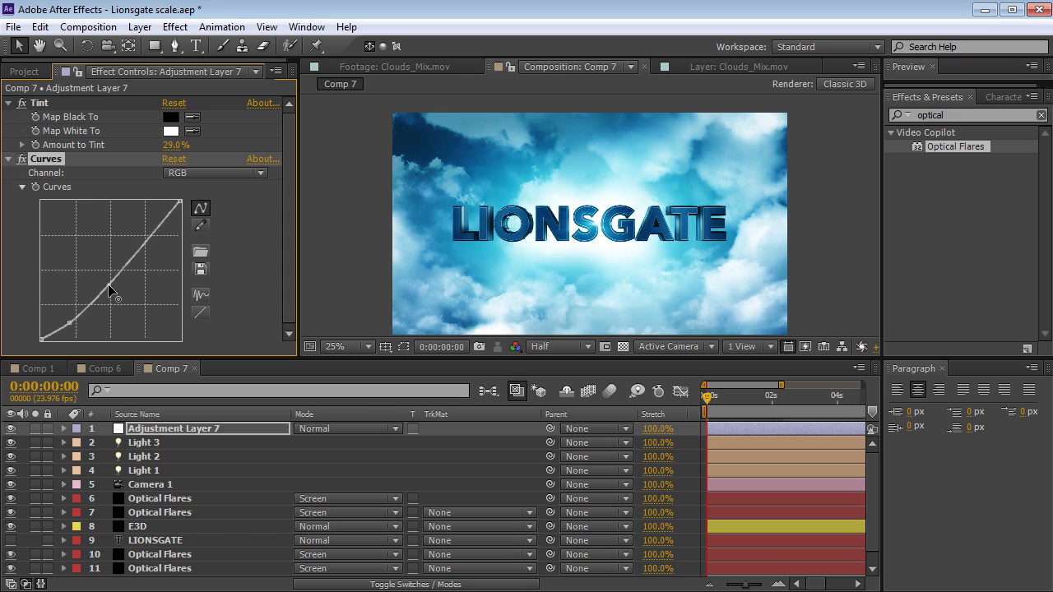
Set the adjustment layer's Amount to Tint to 48% and check the enlarged composition
left_click_drag(172, 147, 182, 144)
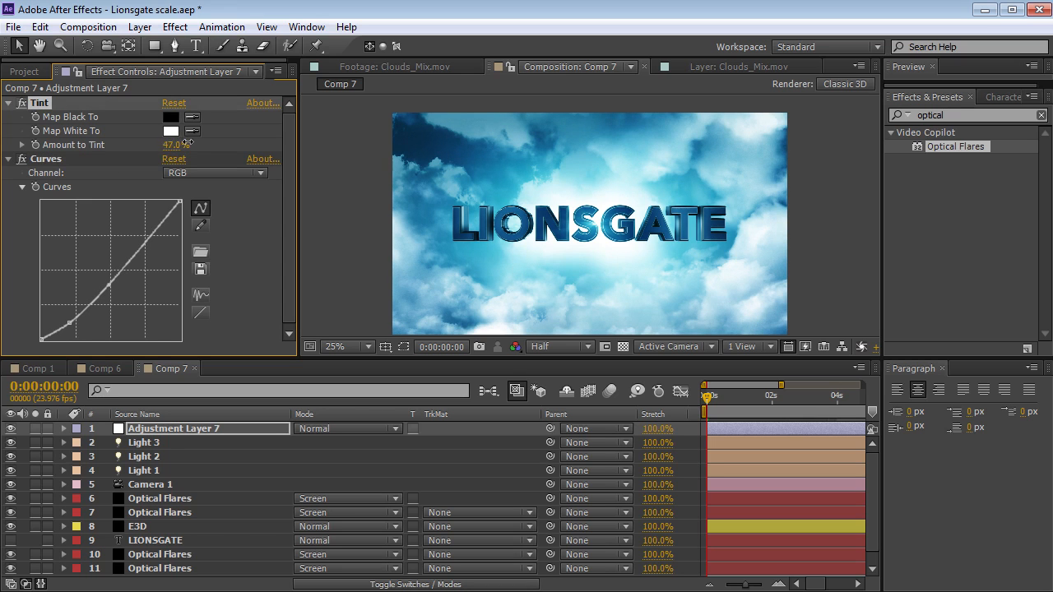
key("grave")
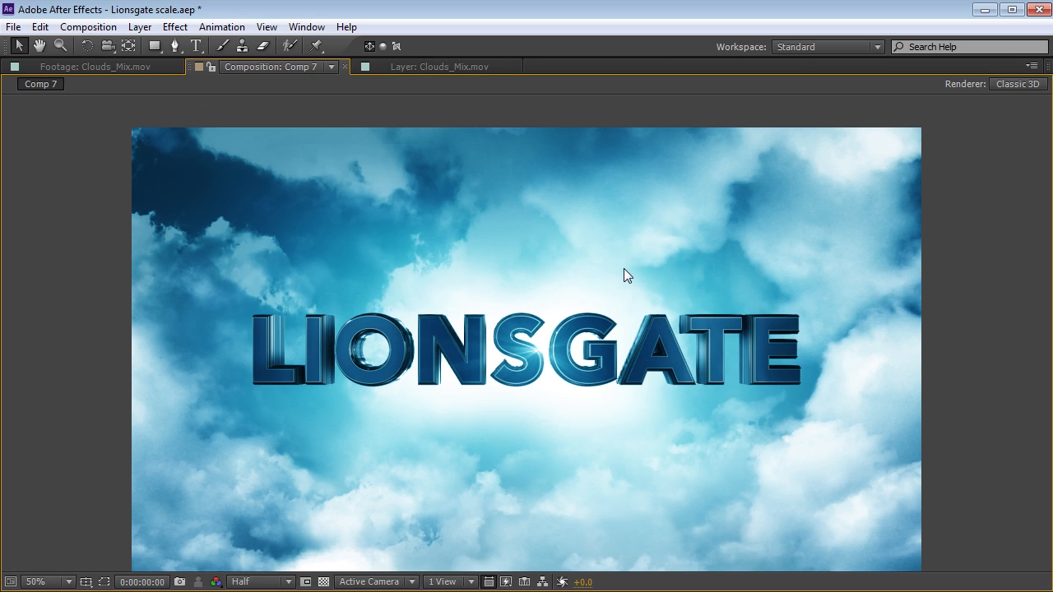
key("grave")
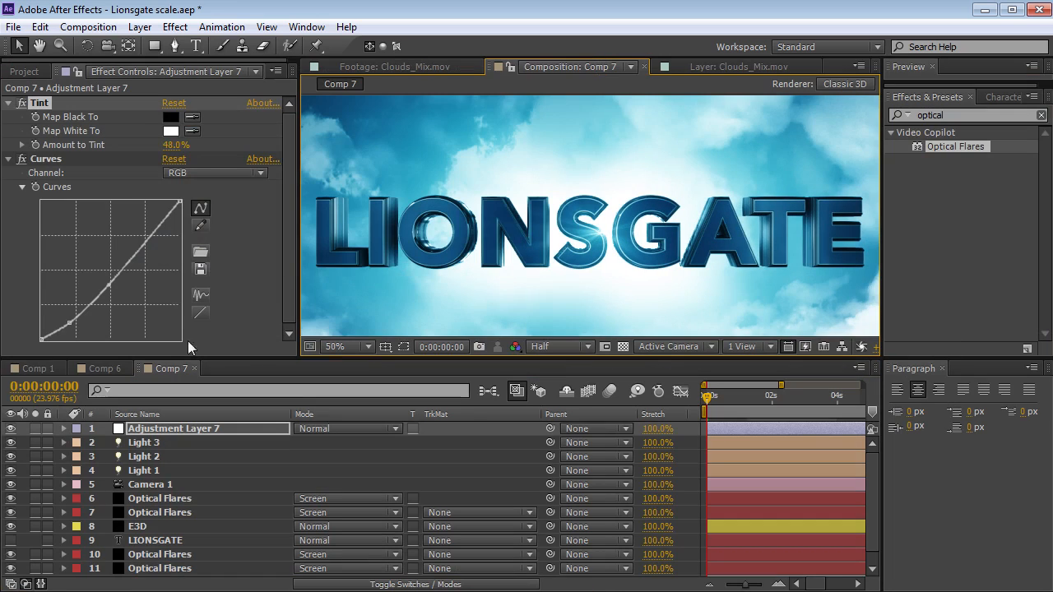
Set AO Intensity to 6.8 in the E3D layer's Ambient Occlusion (SSAO) settings
left_click(131, 527)
left_click_drag(288, 154, 286, 219)
left_click(34, 147)
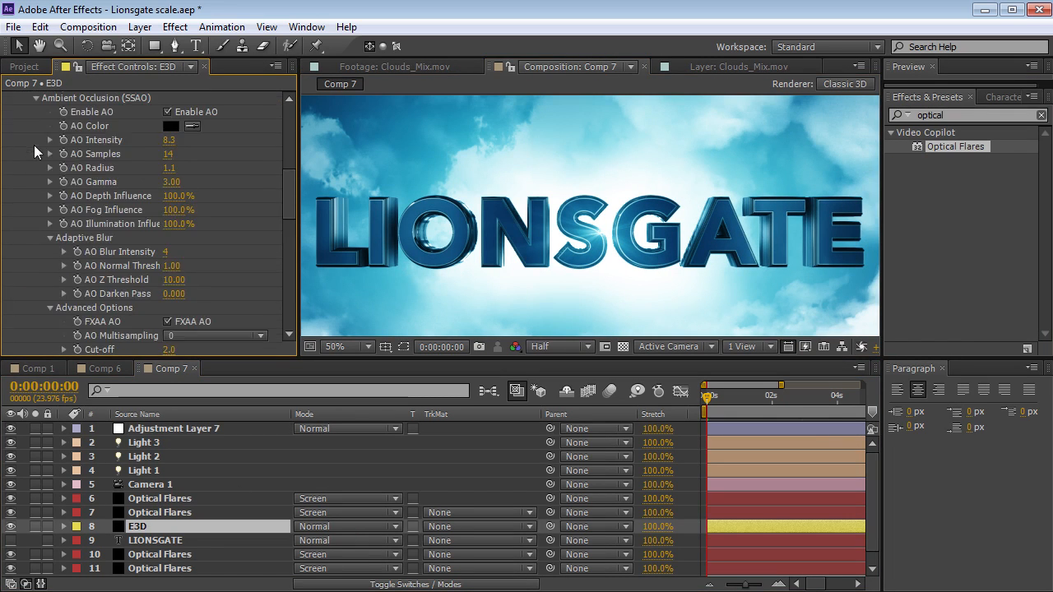
left_click_drag(159, 139, 161, 141)
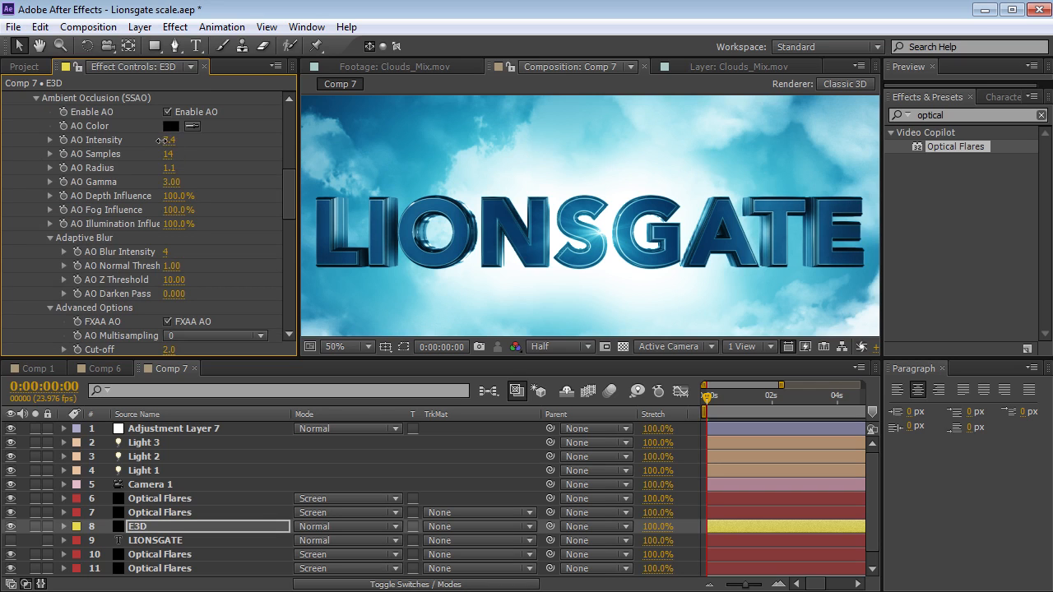
Try orbiting the camera around the LIONSGATE text in the enlarged composition and undo the camera moves
key("grave")
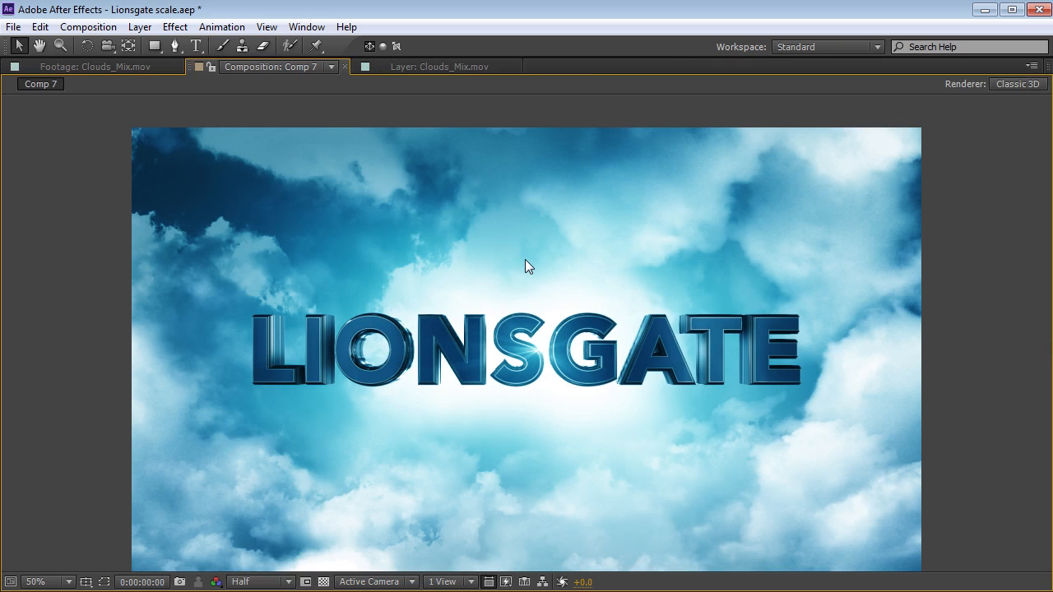
key("c")
left_click_drag(589, 294, 578, 313)
key("ctrl+z")
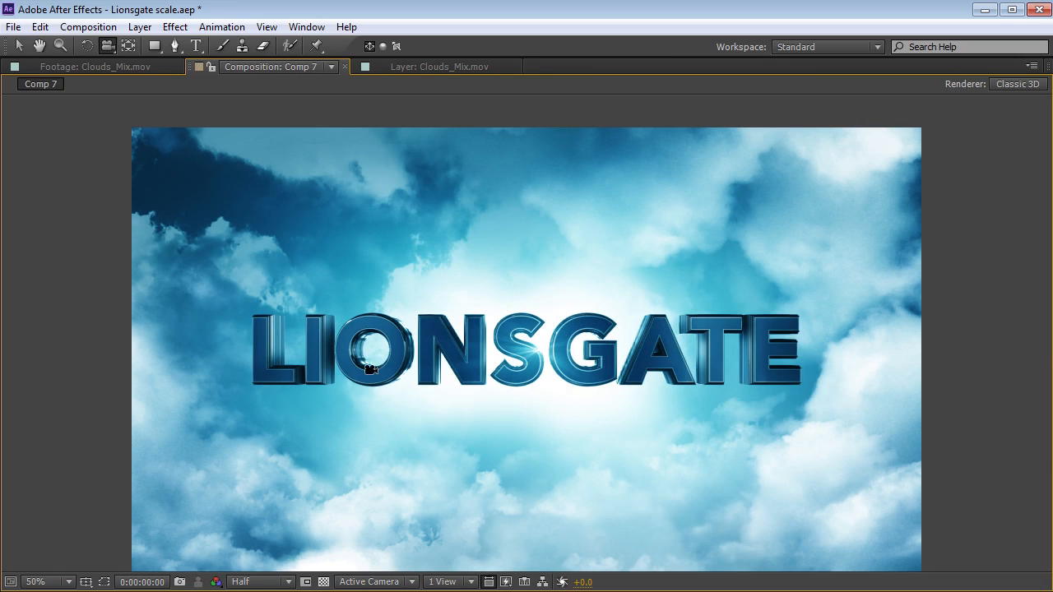
left_click_drag(484, 441, 489, 376)
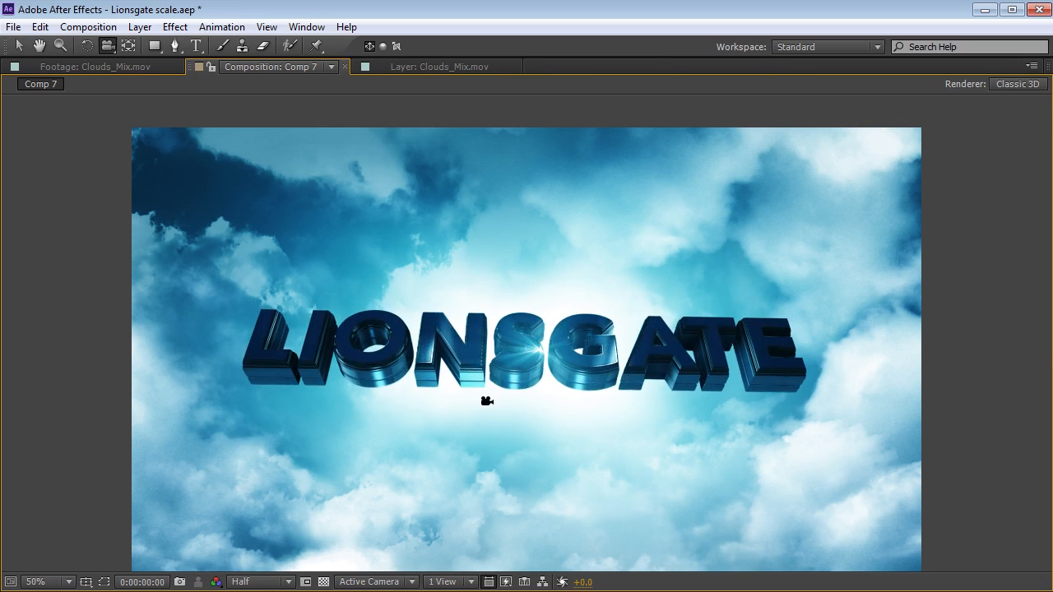
key("ctrl+z")
key("grave")
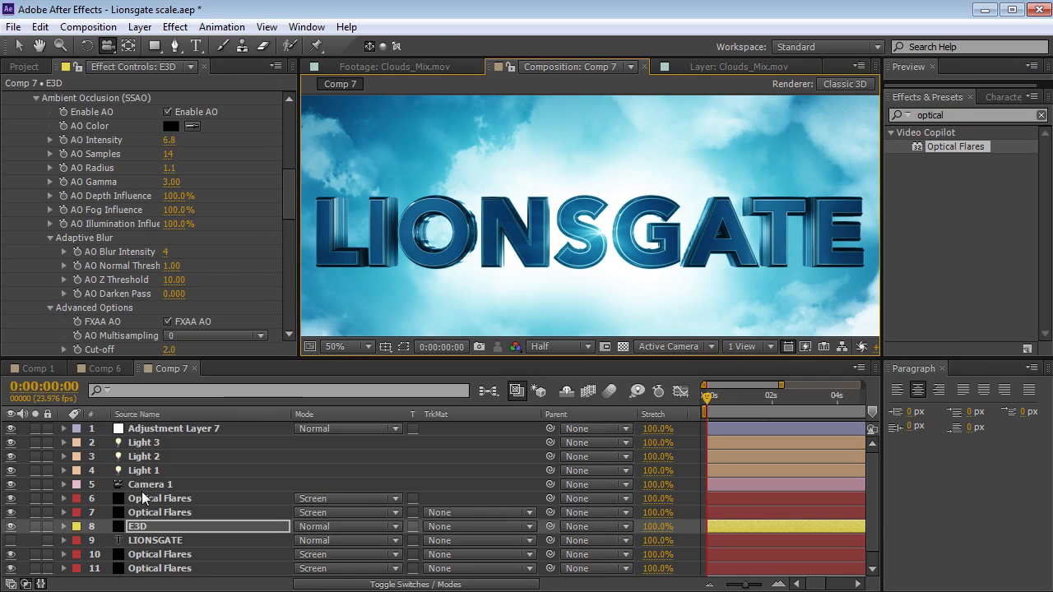
Keyframe Camera 1's Point of Interest and Position, and move both keyframes to 0:00:03:11
key("comma")
left_click(146, 484)
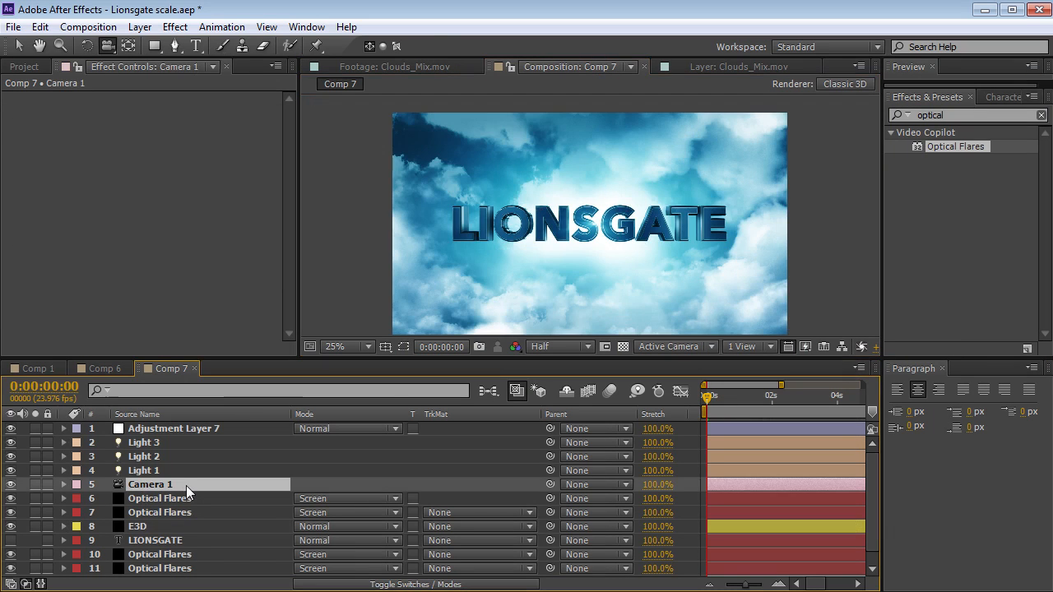
key("p")
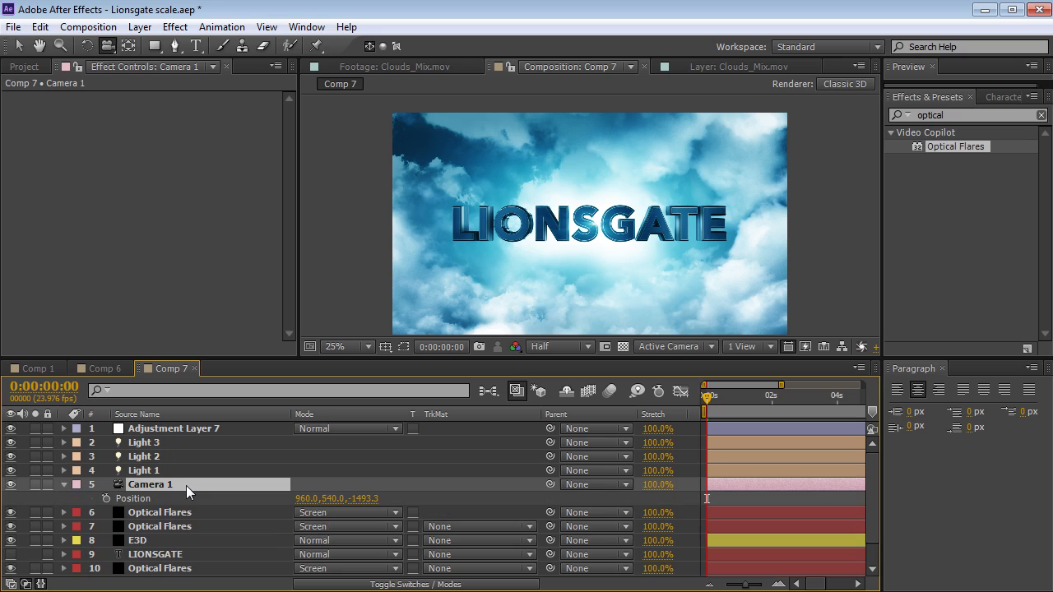
key("shift+a")
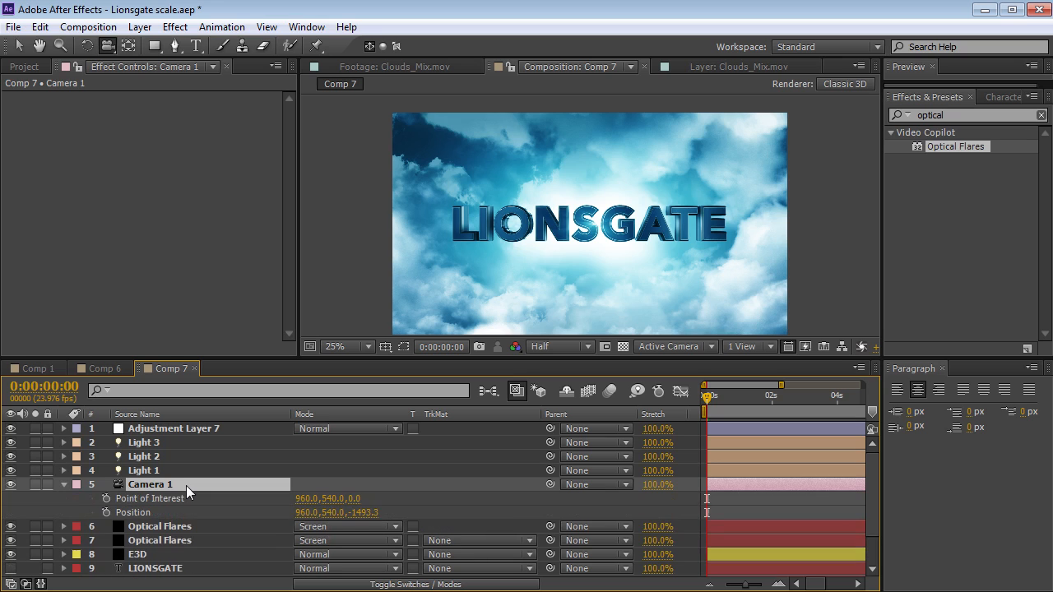
left_click(104, 498)
left_click(104, 510)
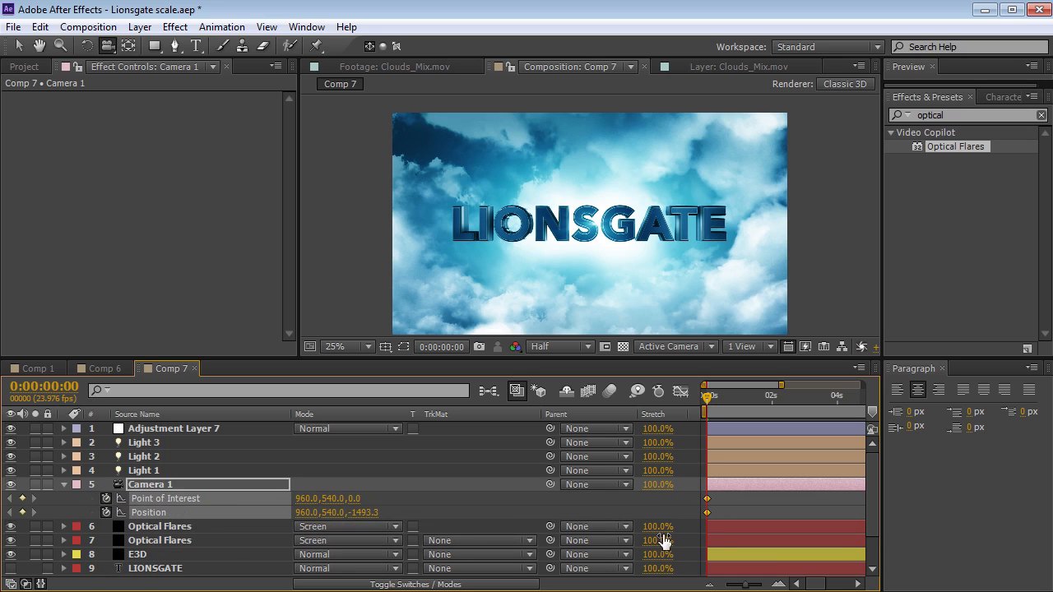
left_click_drag(708, 499, 806, 507)
key("minus")
key("minus")
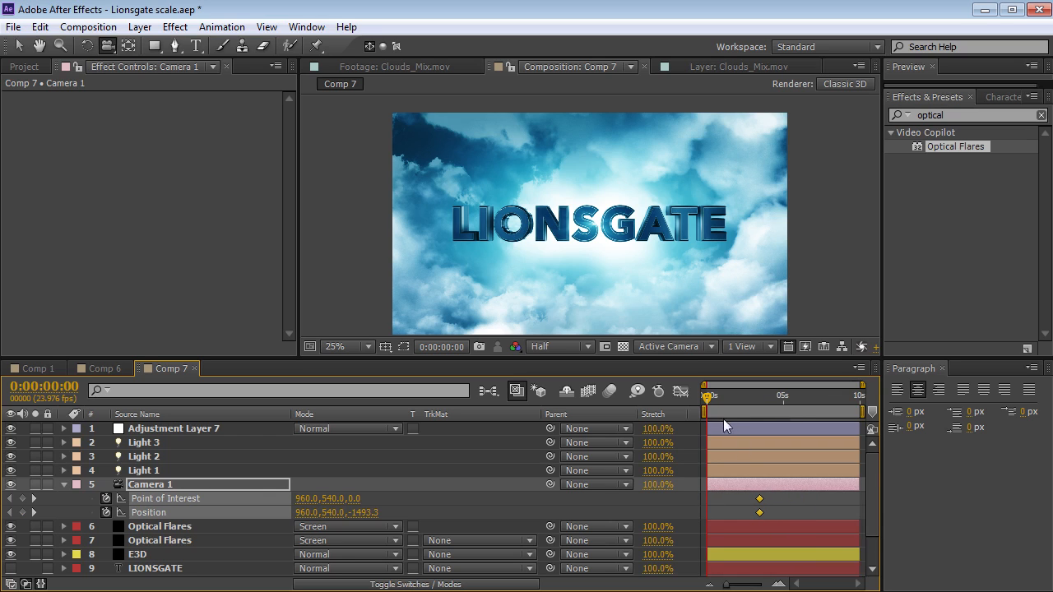
At the first frame, dolly and pan Camera 1 into a close-up of the letters S and G
left_click_drag(589, 276, 613, 235)
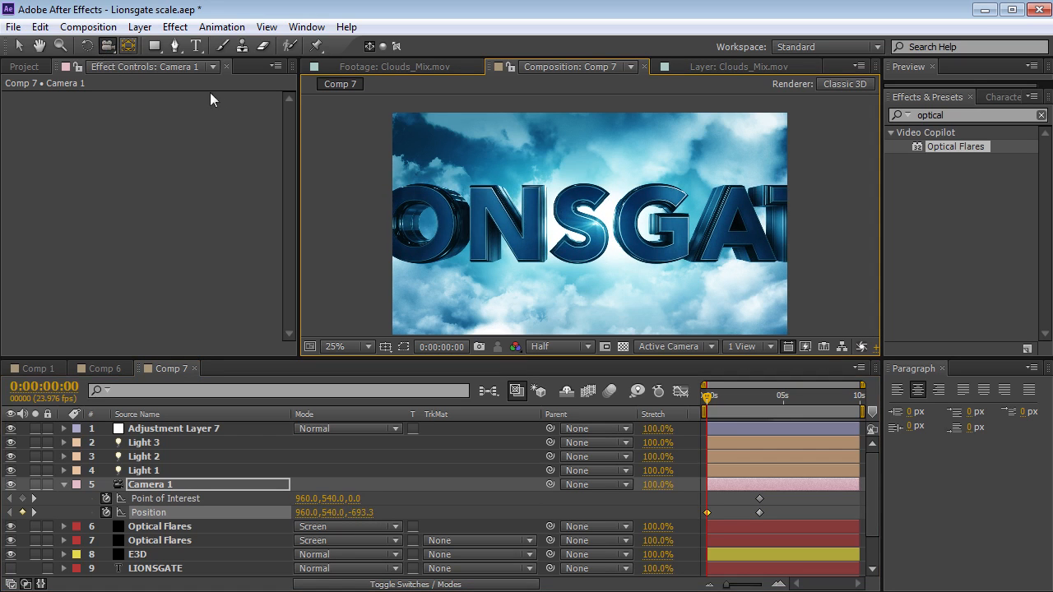
left_click_drag(610, 291, 611, 245)
left_click(106, 47)
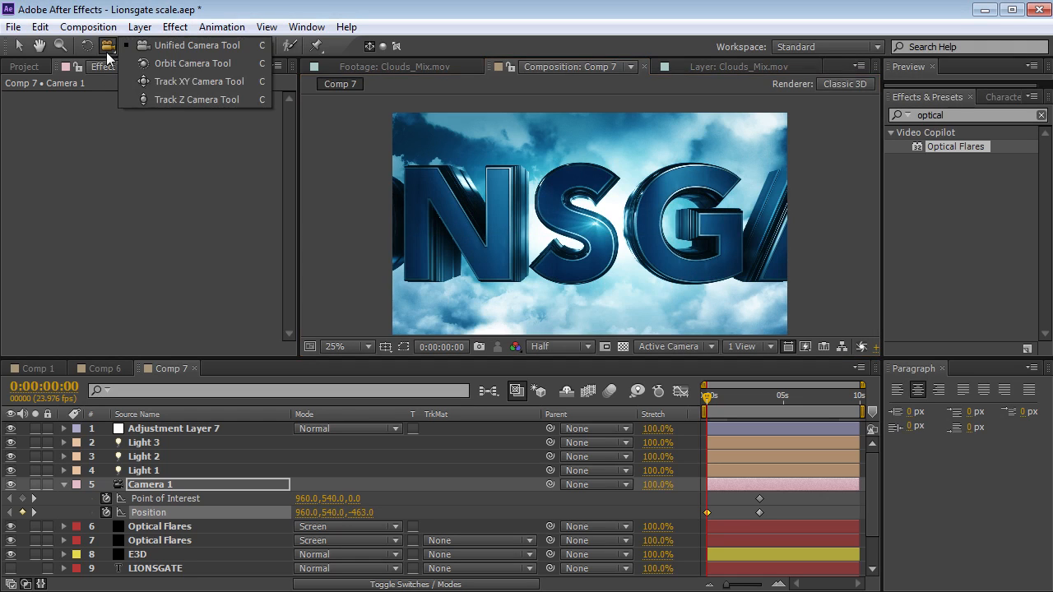
left_click_drag(636, 288, 599, 243)
mouse_move(594, 283)
left_mouse_down()
mouse_move(596, 225)
mouse_move(601, 278)
left_mouse_up()
Apply Easy Ease to all Camera 1 keyframes and preview the move up to 0:00:03:11
left_click_drag(712, 403, 719, 403)
left_click_drag(716, 510, 765, 496)
key("F9")
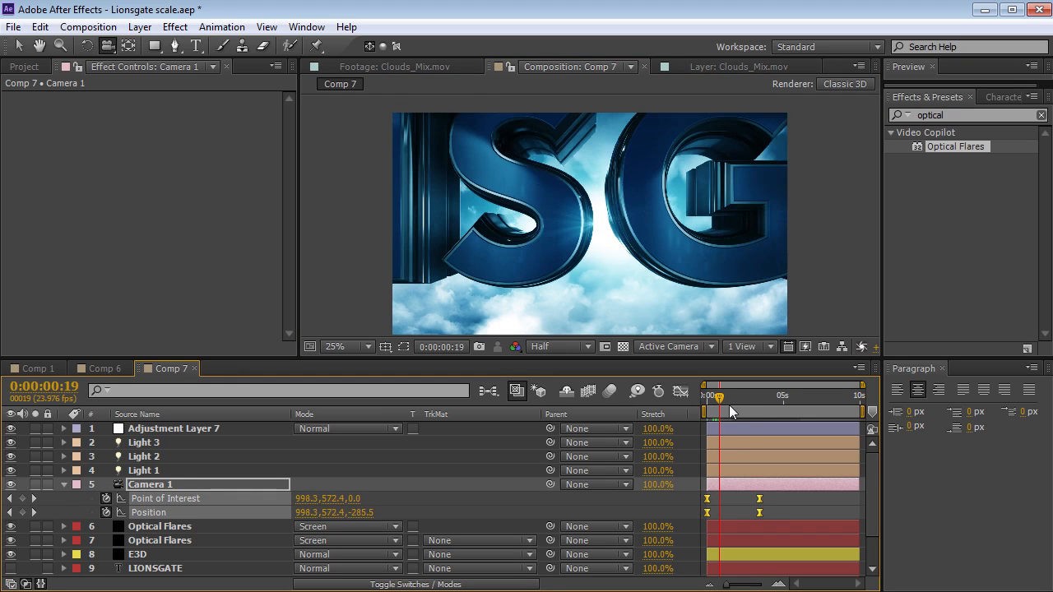
left_click_drag(722, 400, 758, 405)
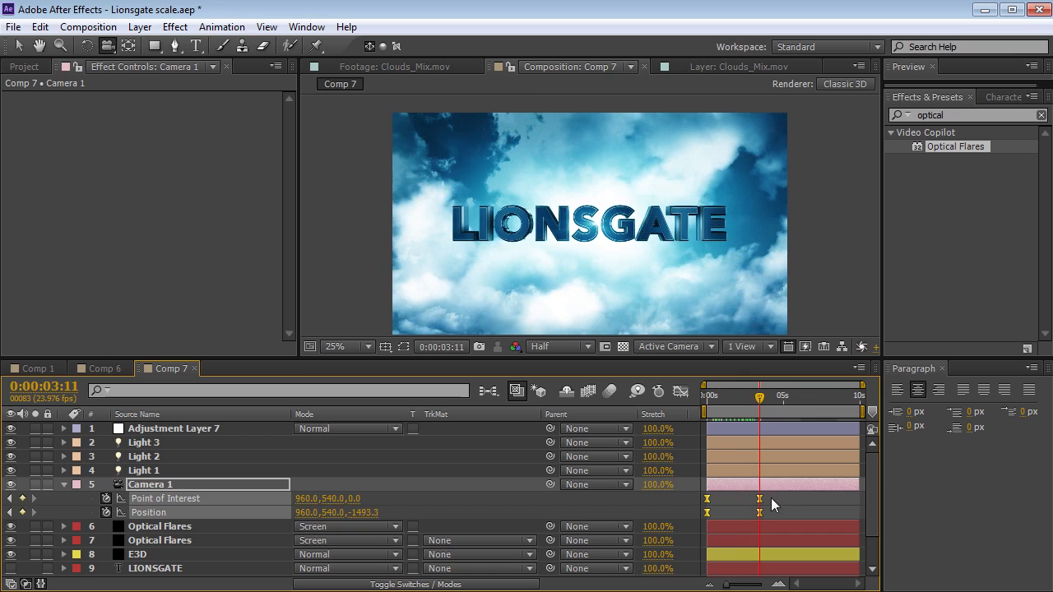
left_click(770, 498)
Add a new black solid layer to Comp 7
scroll(193, 532, "down", 2)
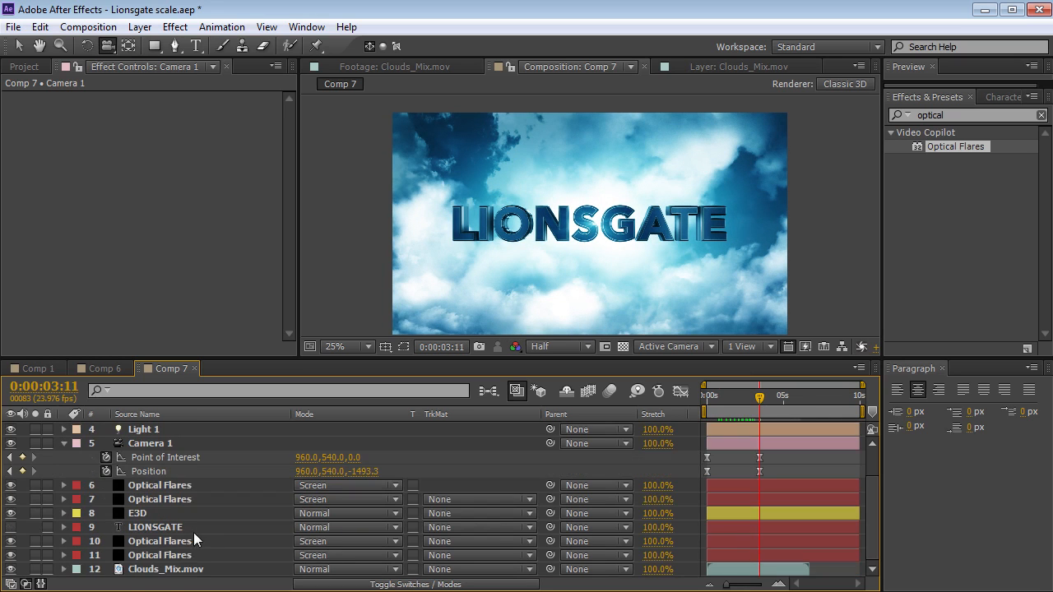
left_click(166, 569)
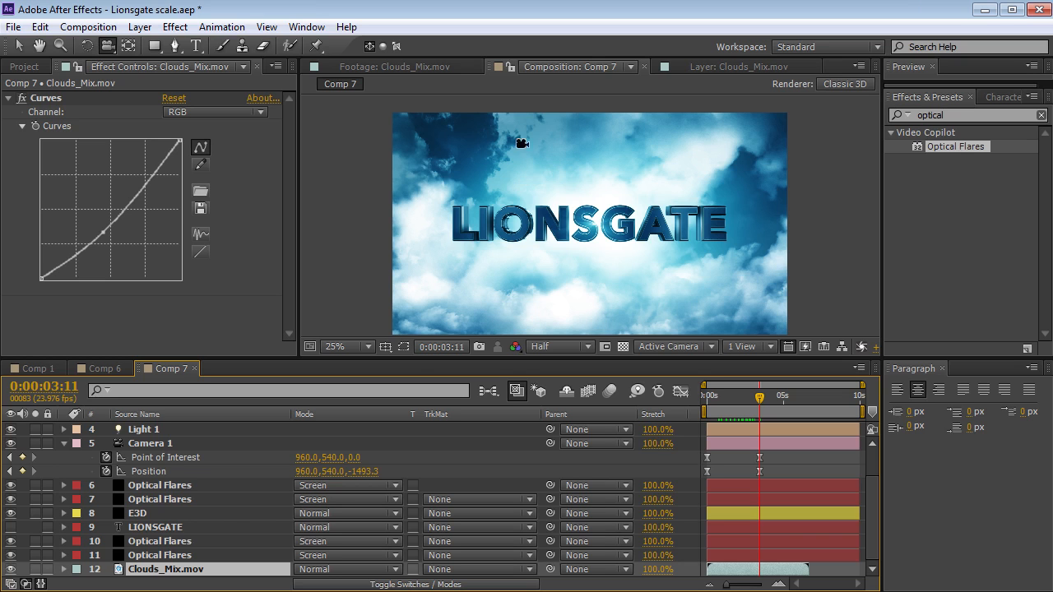
left_click(140, 26)
mouse_move(206, 44)
left_click(444, 62)
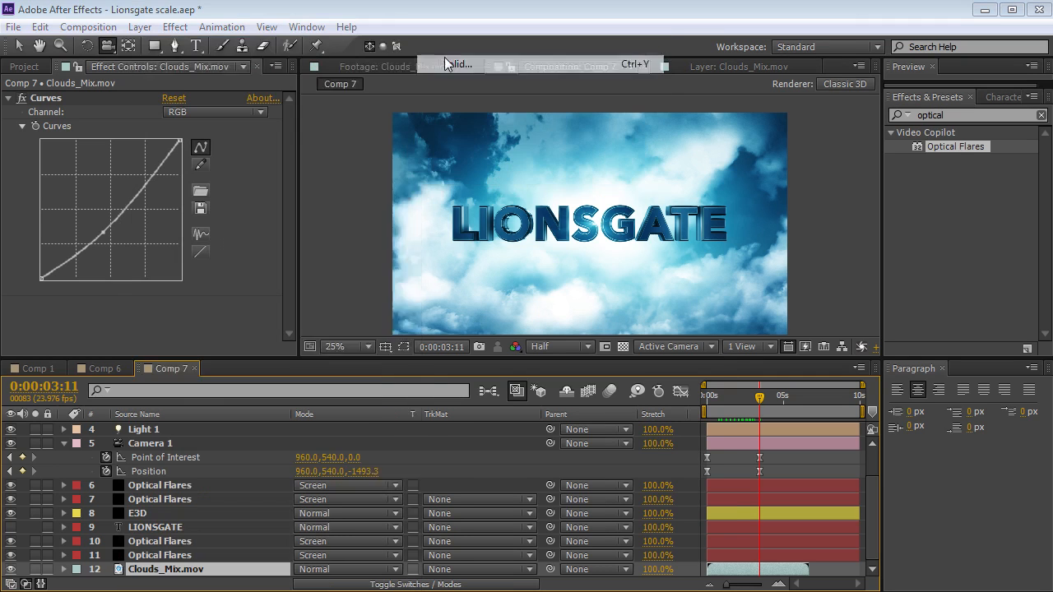
left_click(603, 524)
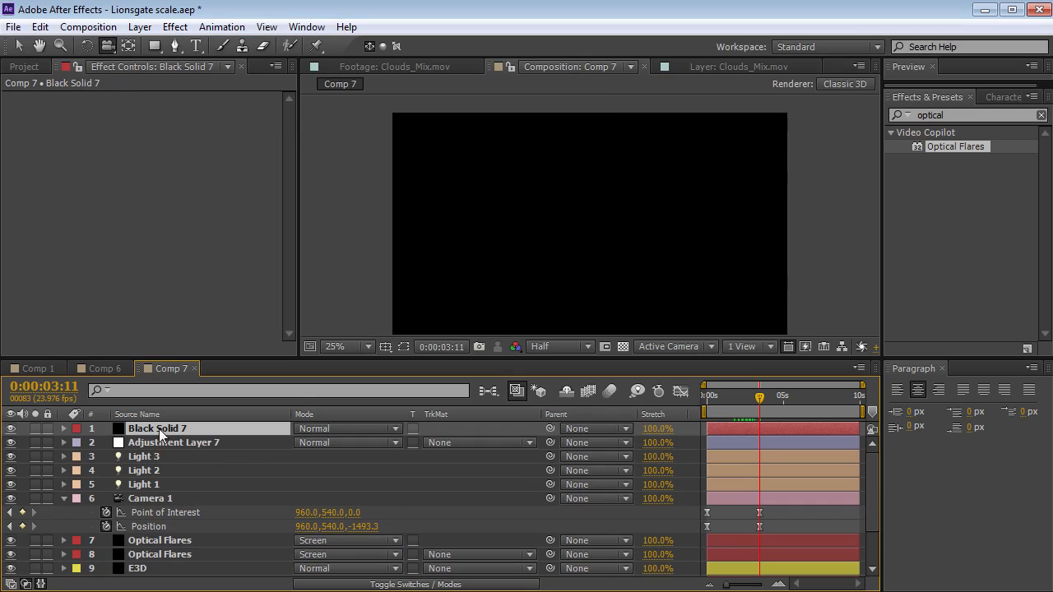
Move the black solid below the Clouds_Mix.mov layer and rename it BG
key("grave")
left_click_drag(131, 128, 160, 328)
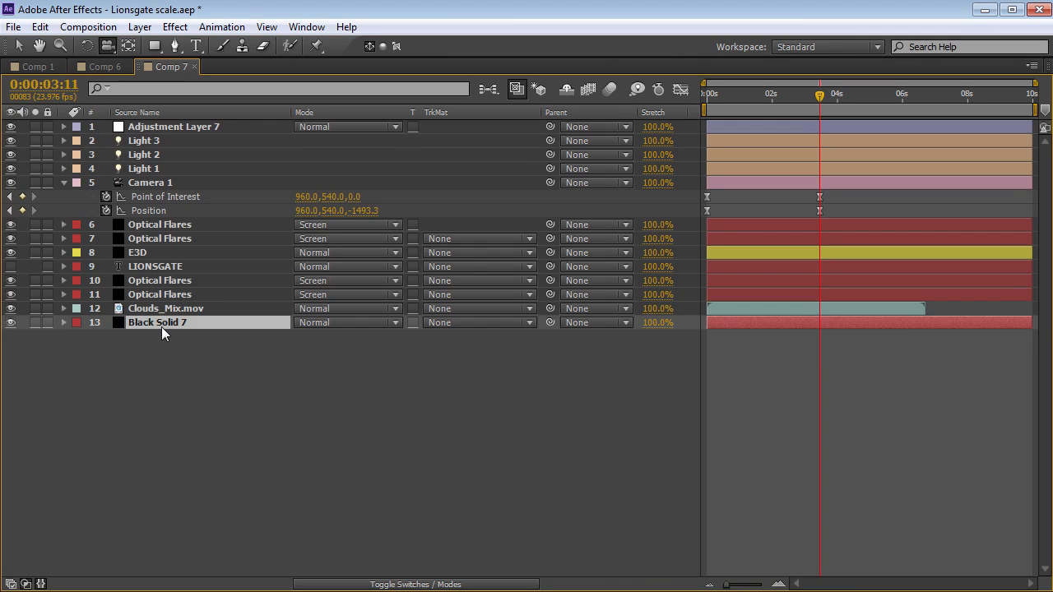
key("Return")
type("BG")
key("Return")
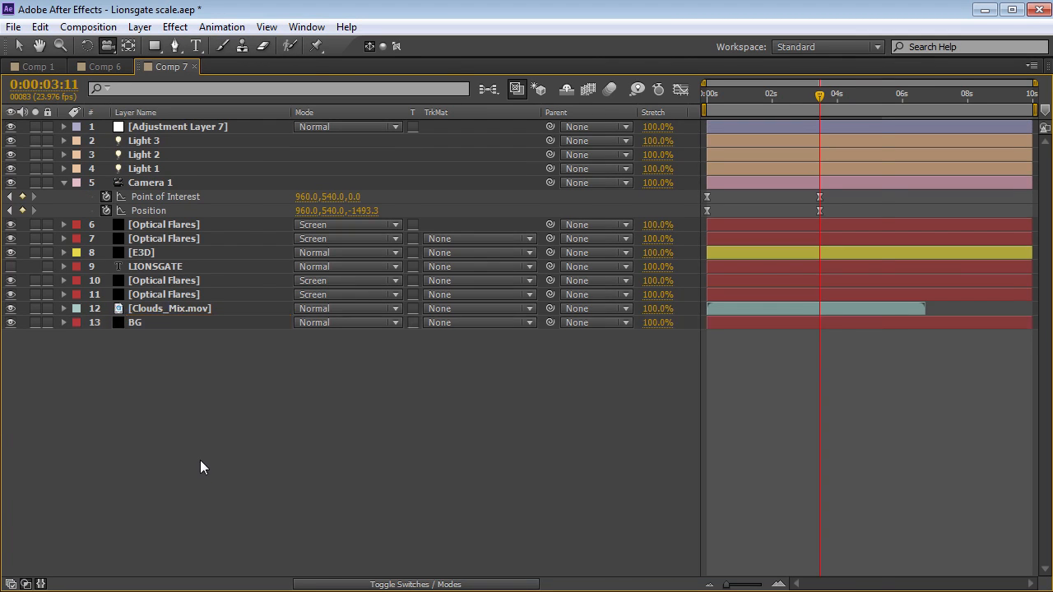
Keyframe the Clouds_Mix.mov opacity from 100% at about two seconds to 0% at 0:00:03:11
key("grave")
scroll(204, 504, "down", 2)
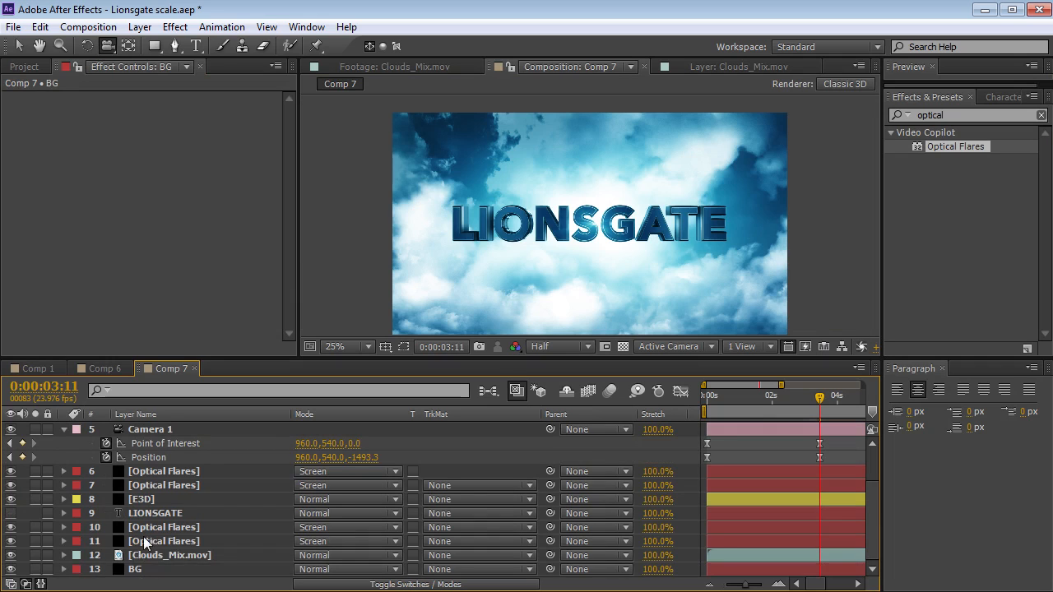
left_click(146, 562)
key("t")
scroll(313, 574, "down", 1)
left_click(106, 555)
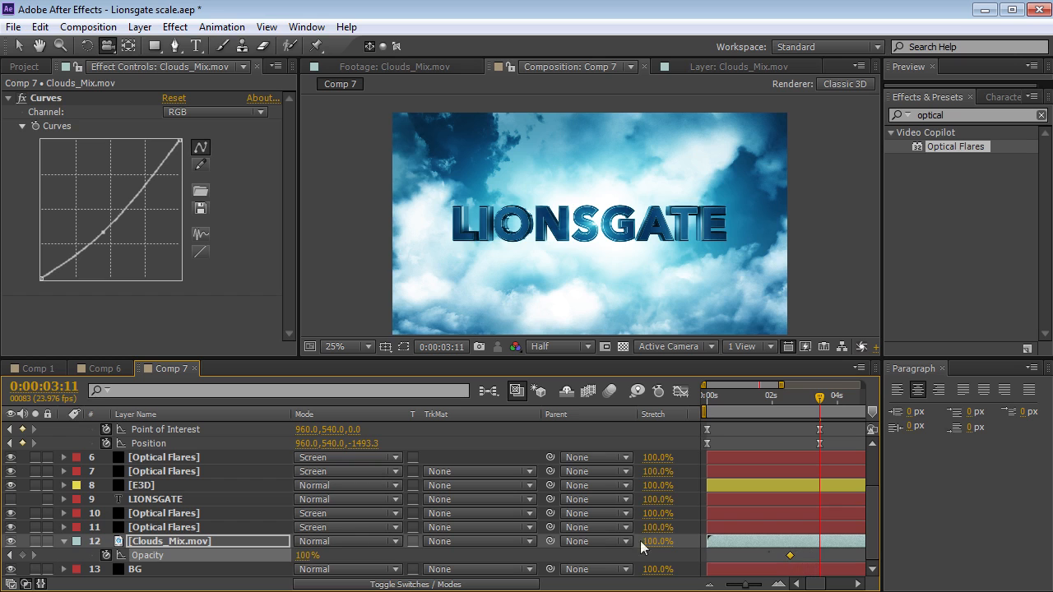
left_click(304, 556)
type("0")
key("Return")
left_click_drag(789, 556, 773, 556)
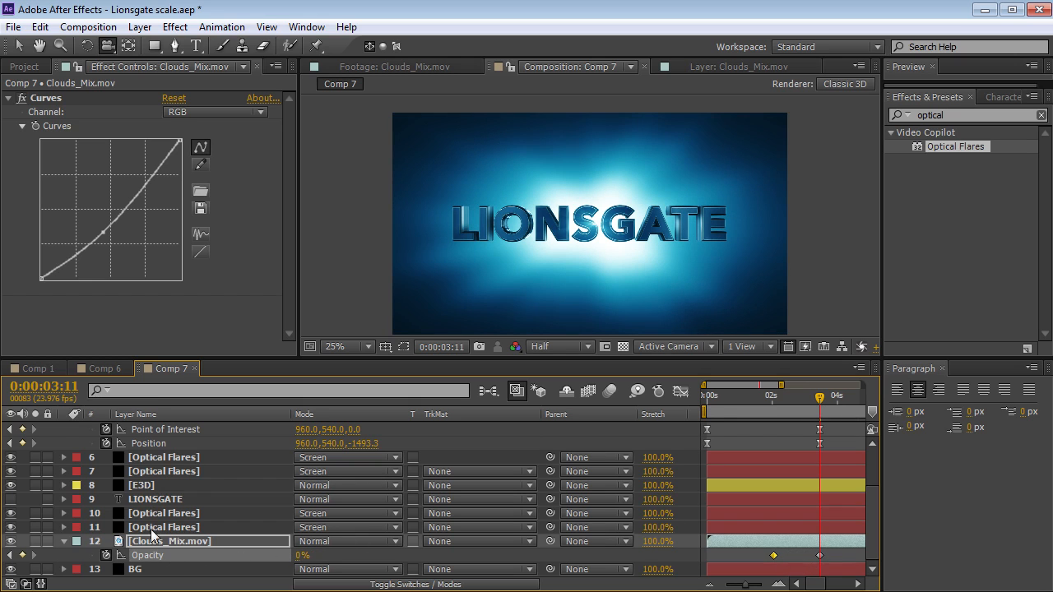
Keyframe the layer 10 Optical Flares opacity from 100% at 0:00:02:11 to 0% just past 0:00:03:09, with an eased end
left_click(156, 527)
left_click(11, 527)
left_click(11, 527)
left_click(11, 528)
left_click(10, 527)
left_click(148, 514)
key("t")
left_click_drag(819, 398, 787, 403)
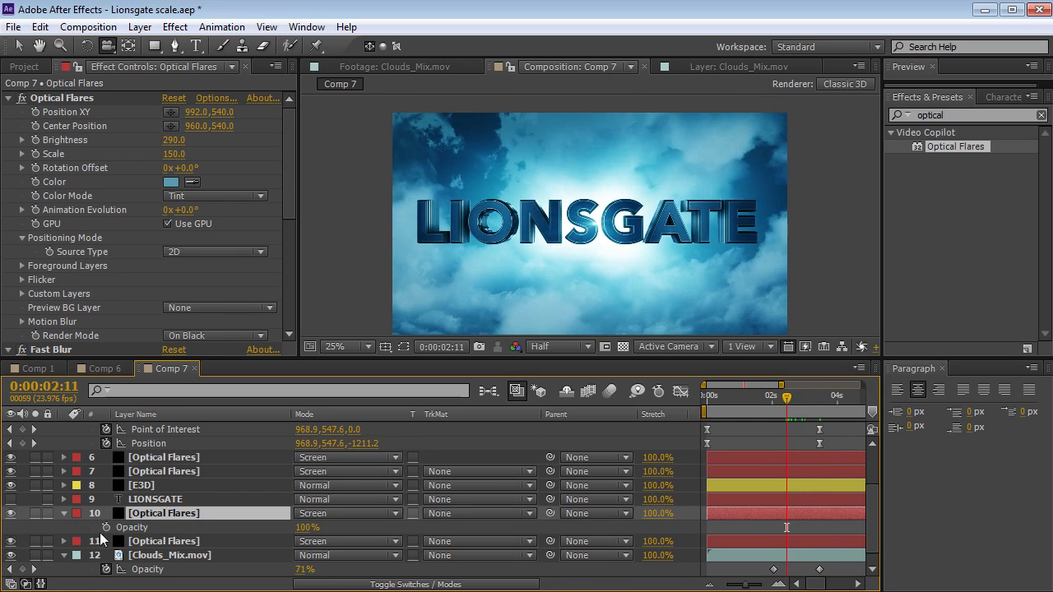
left_click(104, 528)
left_click(816, 394)
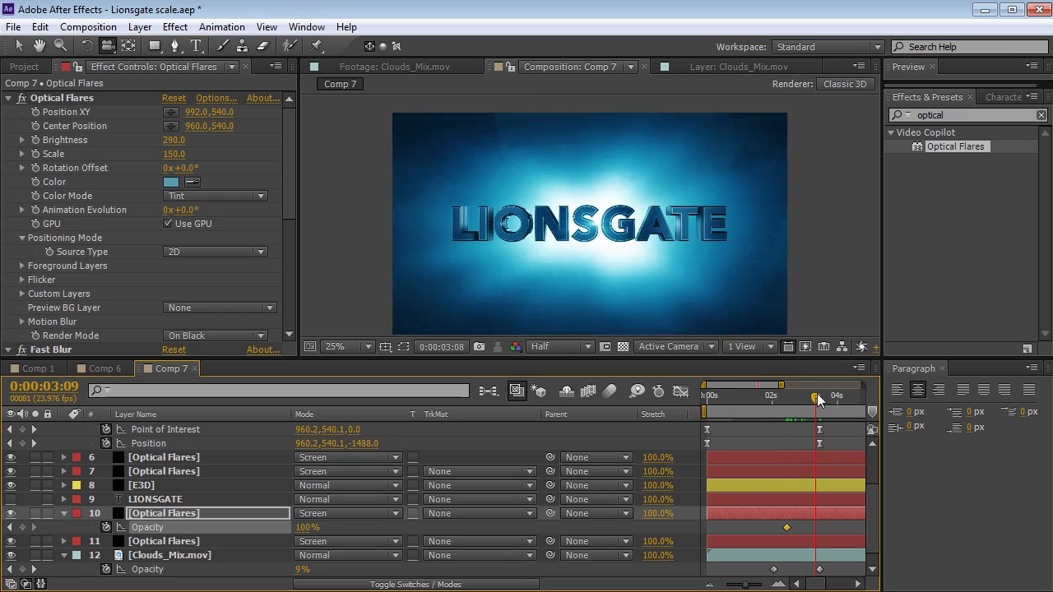
left_click_drag(306, 527, 223, 532)
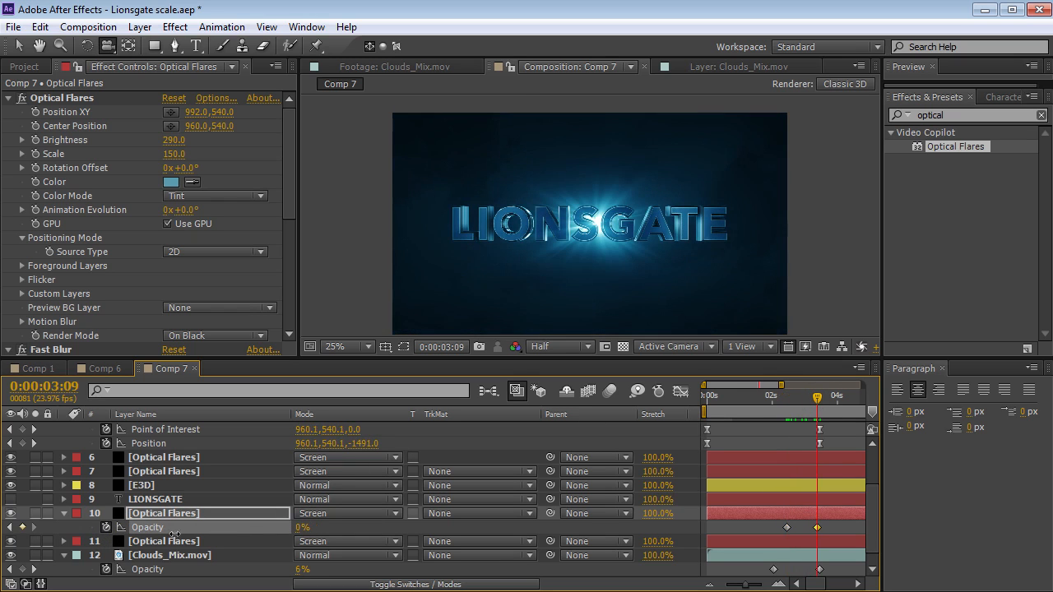
left_click_drag(822, 524, 823, 526)
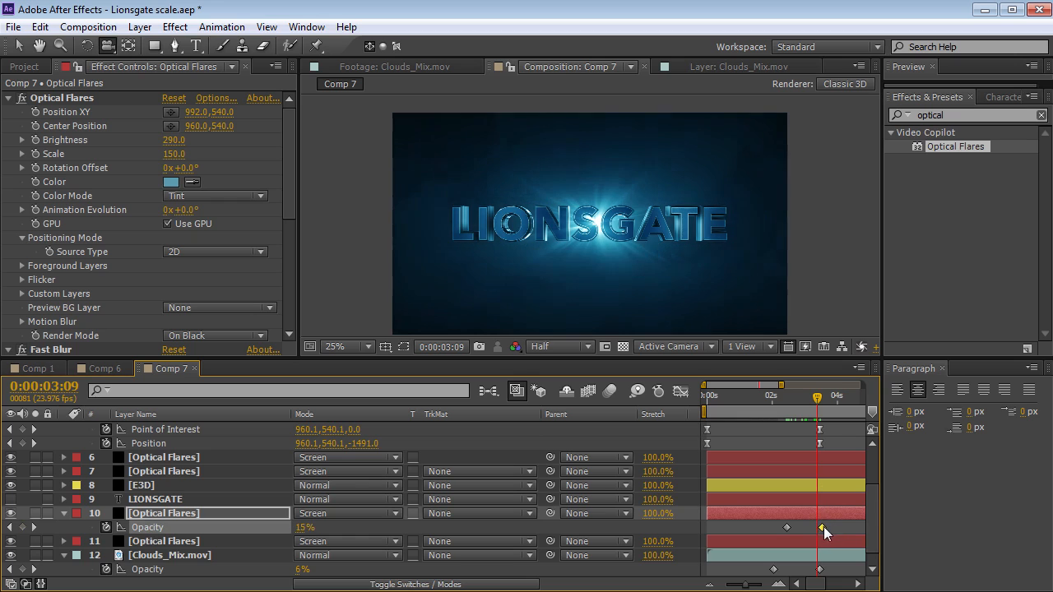
key("minus")
Enable Brightness keyframing on the layer 11 Optical Flares with a value of 190 and reveal its keyframes
left_click_drag(795, 398, 819, 410)
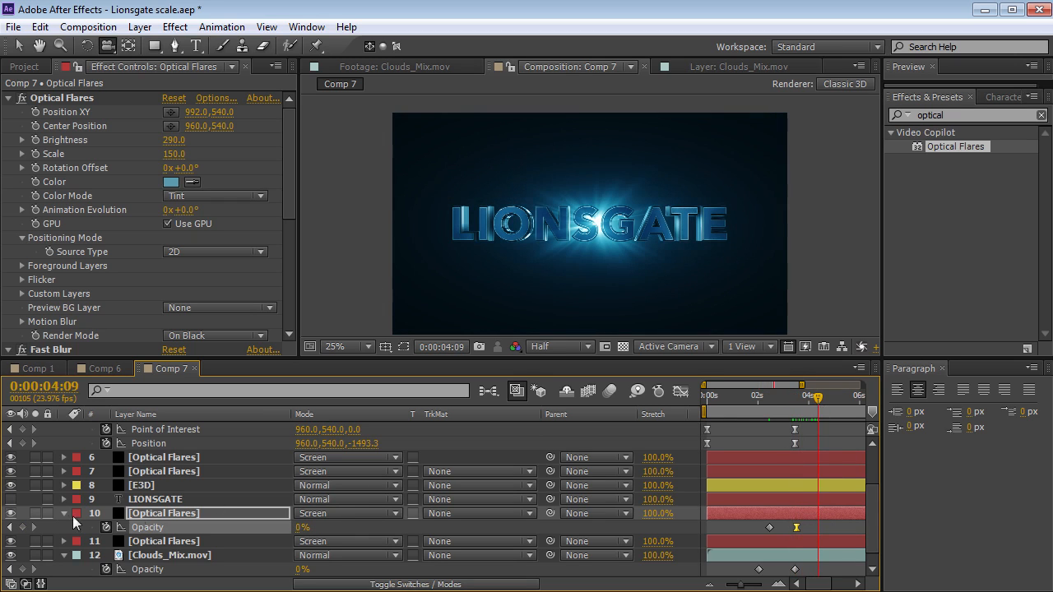
left_click(10, 541)
left_click(10, 541)
left_click(155, 544)
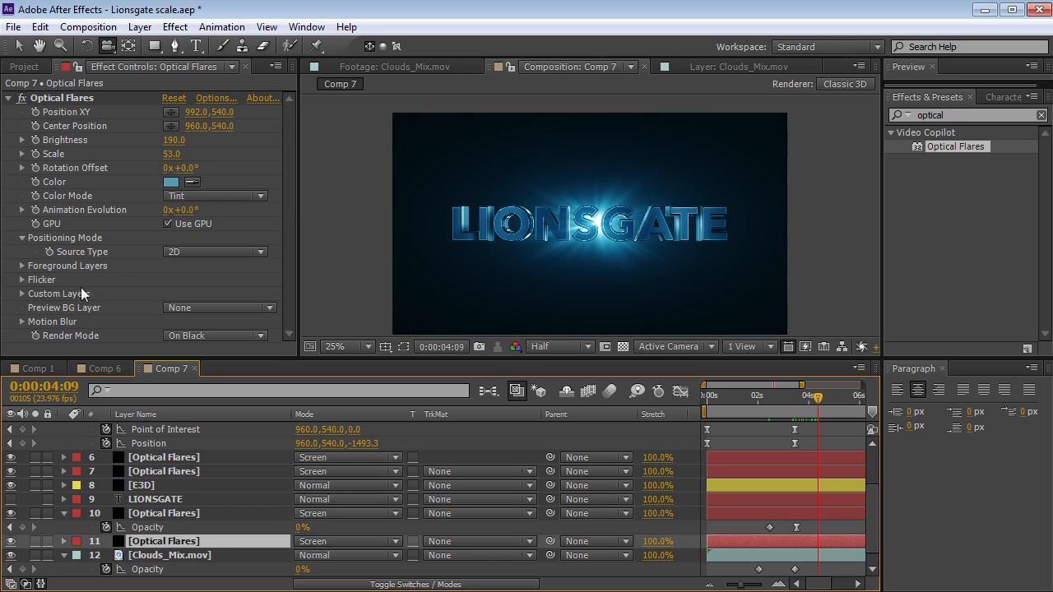
left_click(34, 139)
key("u")
Make the layer 11 flare's Brightness fall to 0 about one second after its starting keyframe, placed near the end of the cloud fade
key("space")
left_click_drag(772, 515, 677, 483)
scroll(738, 542, "down", 1)
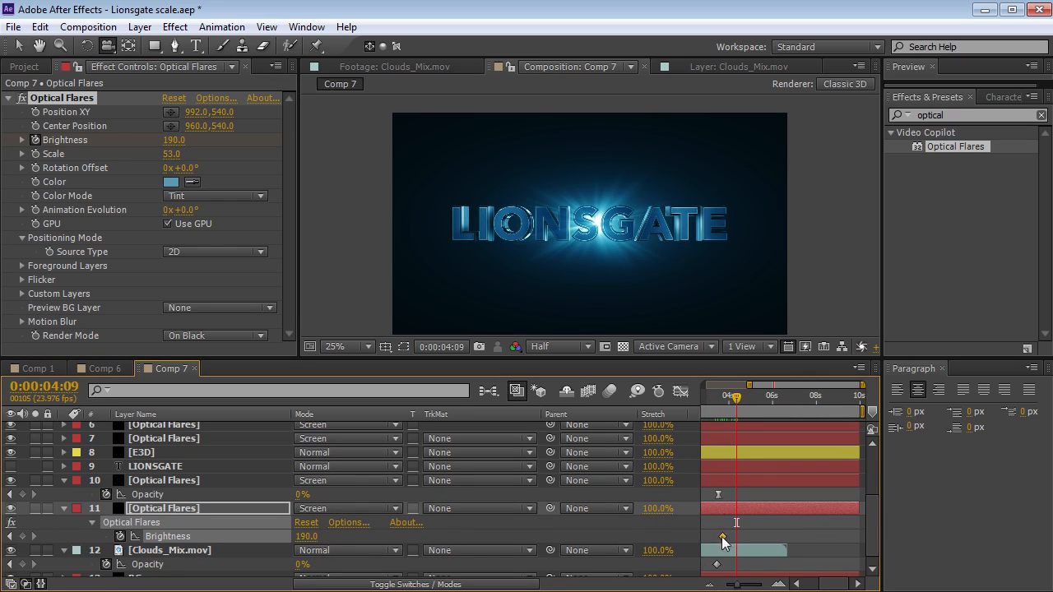
left_click_drag(731, 394, 726, 402)
left_click(174, 140)
type("0")
key("Return")
key("period")
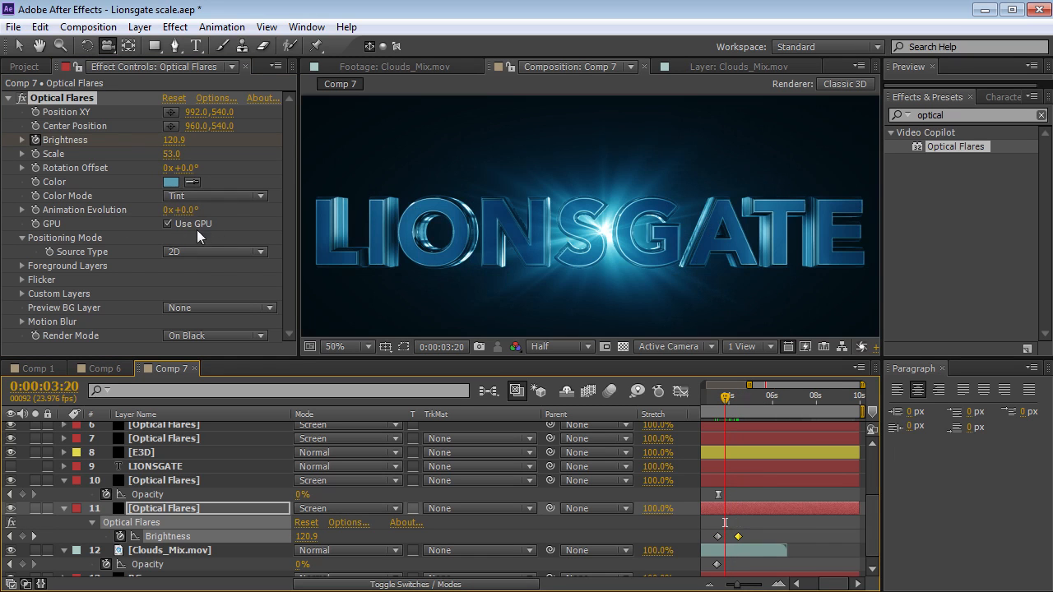
Set the layer 11 flare's Animation Evolution to 117° and Rotation Offset to 17°, and scrub through the fade
left_click_drag(171, 210, 195, 210)
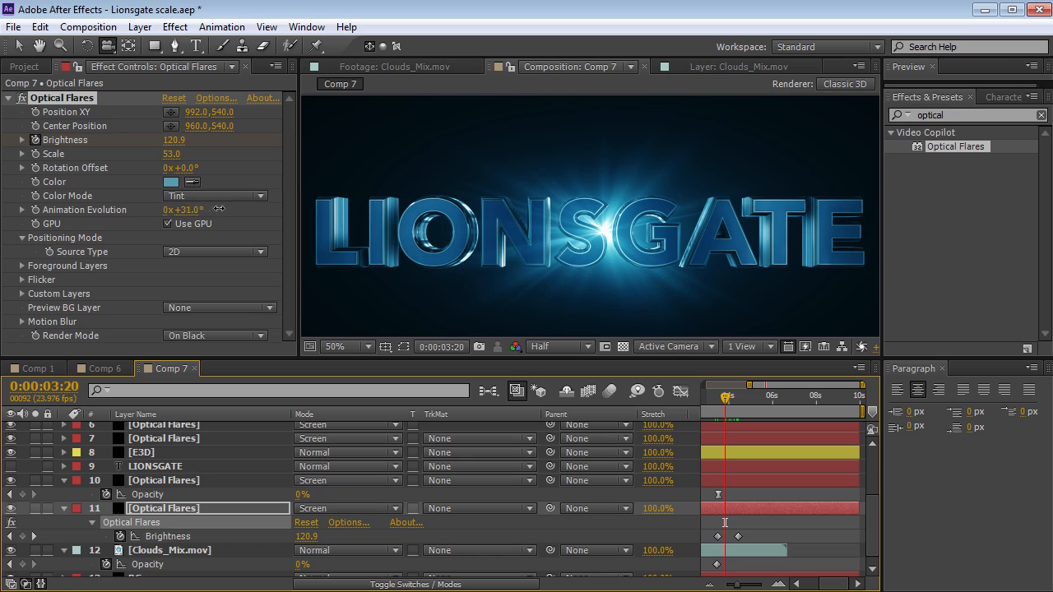
left_click_drag(275, 216, 189, 168)
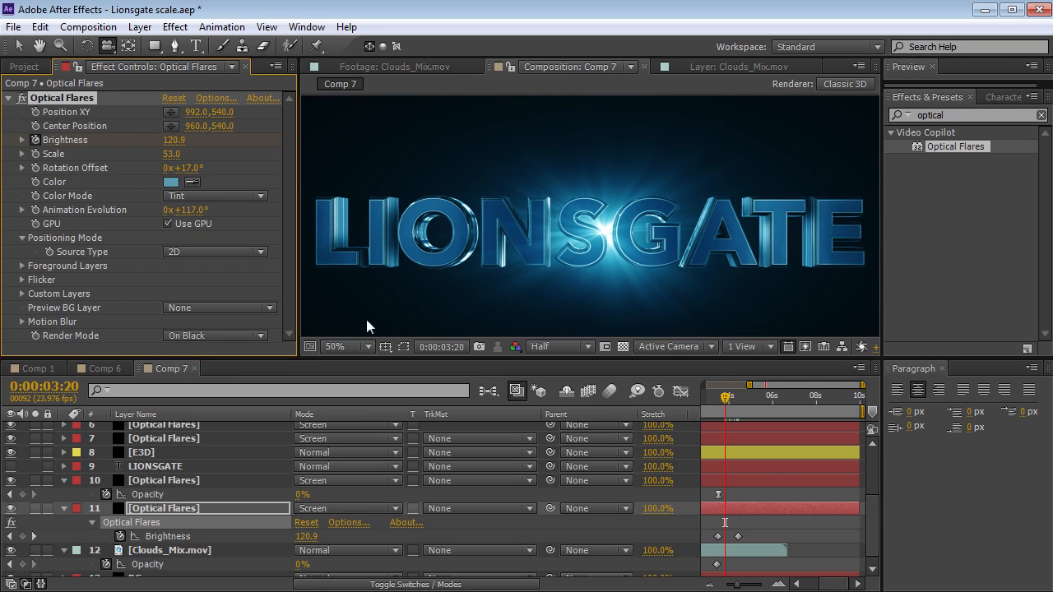
scroll(728, 450, "down", 1)
key("space")
left_click_drag(742, 492, 801, 501)
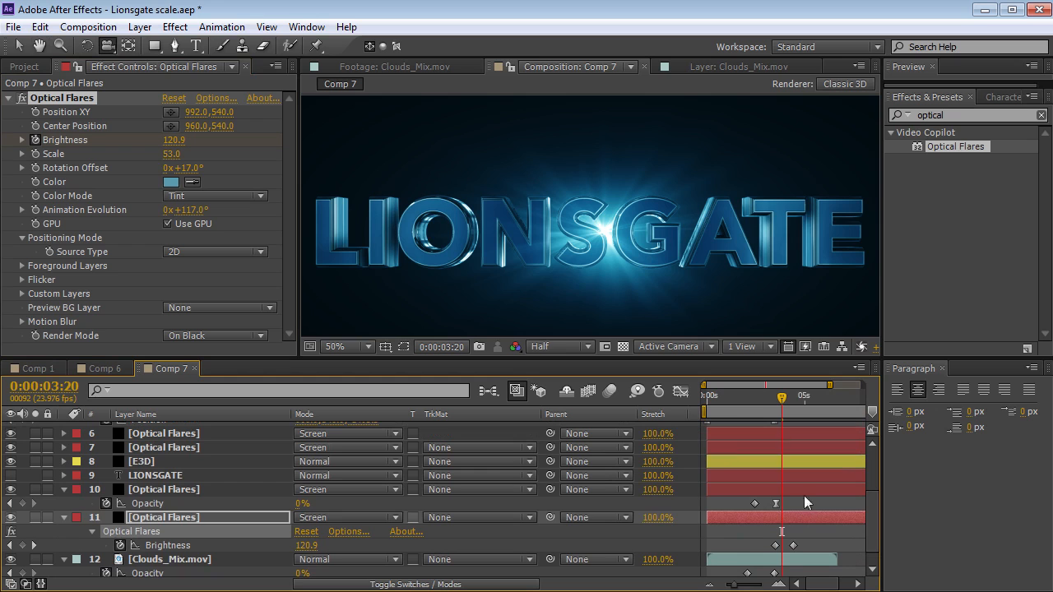
left_click_drag(756, 399, 779, 409)
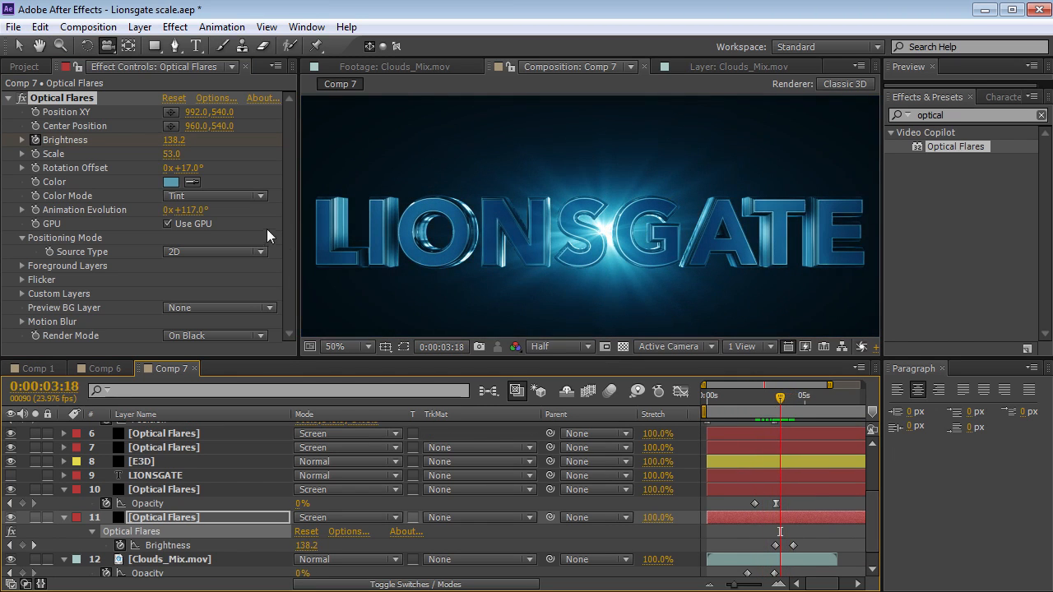
Keyframe the E3D layer's Y Rotation Environment from -273° at about one second to -249° shortly after 0:00:05:15, with an eased end
left_click(165, 461)
left_click_drag(286, 140, 286, 169)
left_click(77, 158)
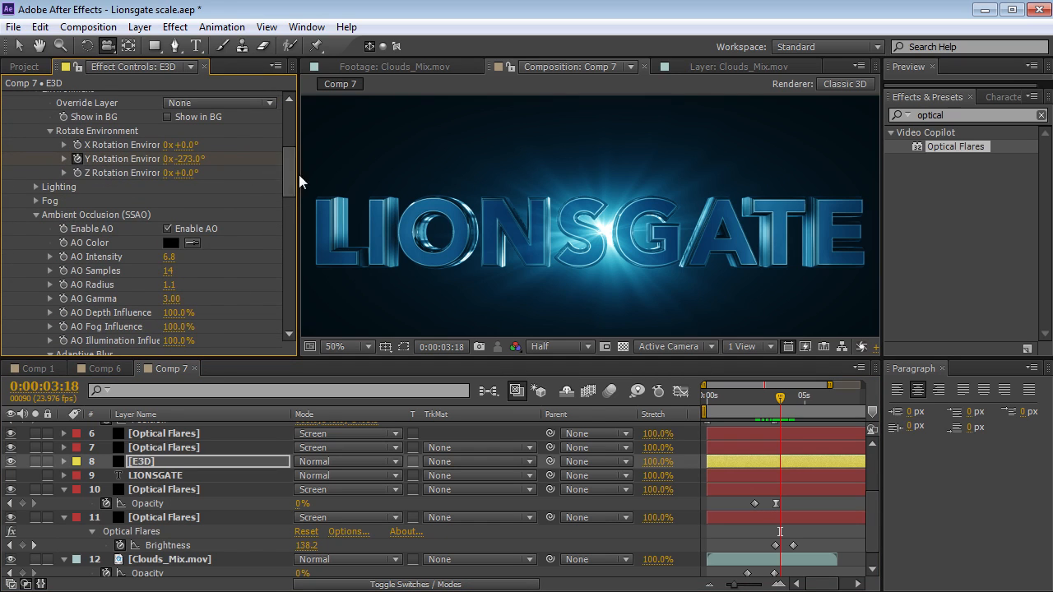
scroll(291, 176, "up", 1)
key("u")
left_click_drag(779, 490, 726, 490)
left_click_drag(190, 181, 210, 180)
left_click_drag(781, 489, 801, 489)
left_click_drag(756, 399, 807, 413)
left_click_drag(803, 491, 820, 491)
left_click_drag(809, 398, 817, 400)
Keyframe the layer 7 Optical Flares Brightness from 42 to 0 at 0:00:05:15, starting over a second earlier, and scrub through the result
left_click(12, 433)
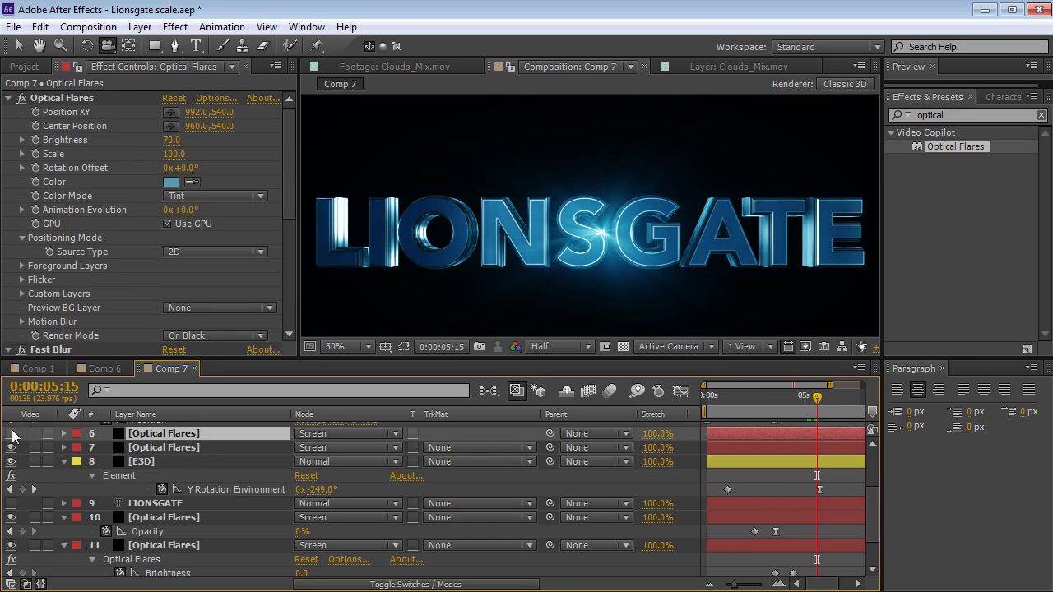
left_click(11, 433)
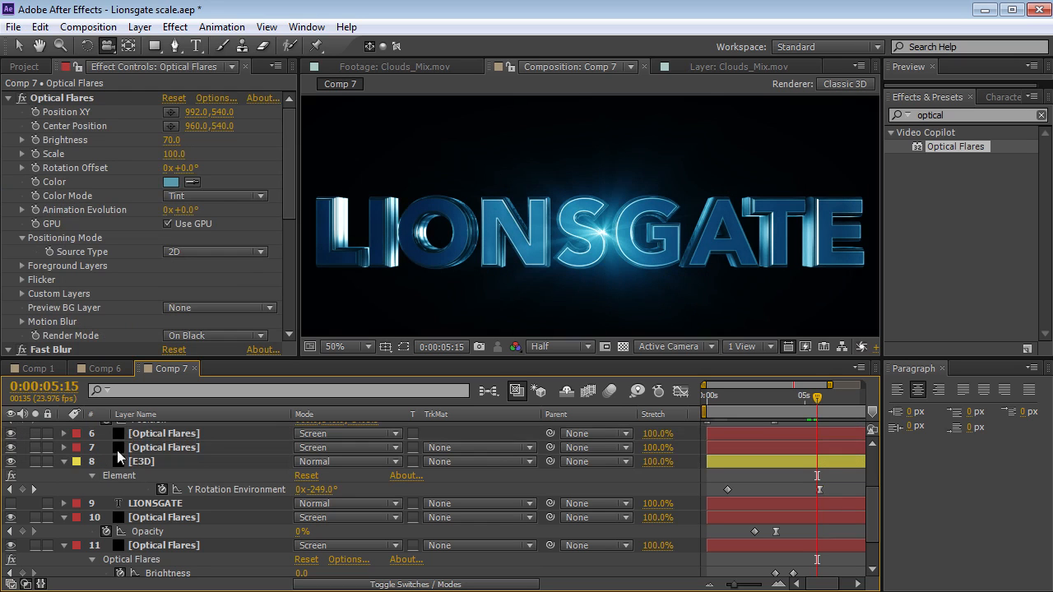
left_click(117, 450)
left_click(35, 140)
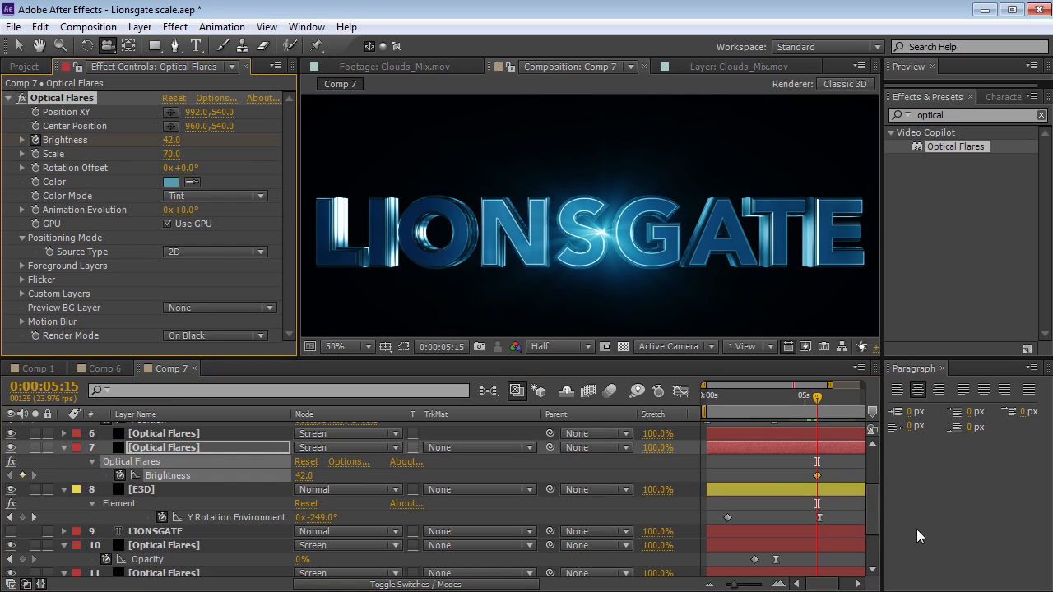
left_click(788, 475)
left_click(174, 142)
type("0")
key("Return")
left_click_drag(814, 401, 746, 423)
key("minus")
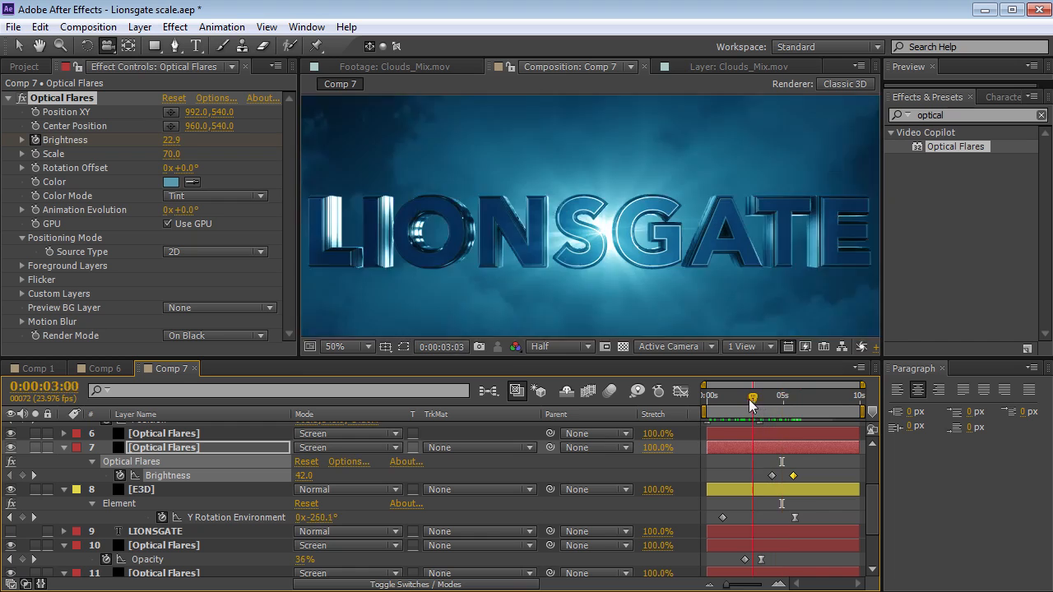
key("grave")
key("grave")
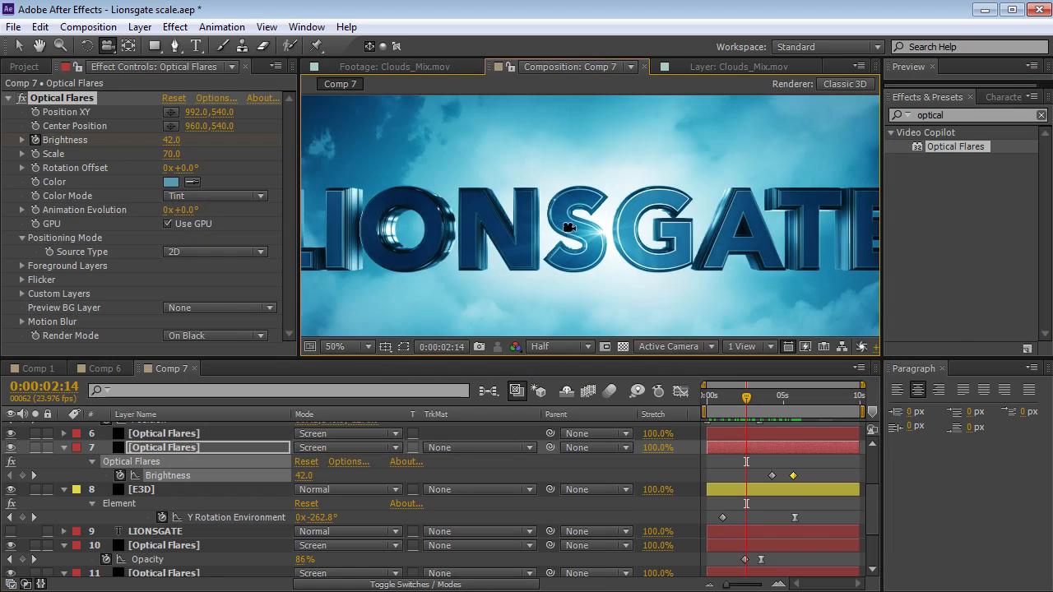
Collapse the revealed properties of all layers in Comp 7 and clear the layer selection
left_click(153, 447)
key("ctrl+a")
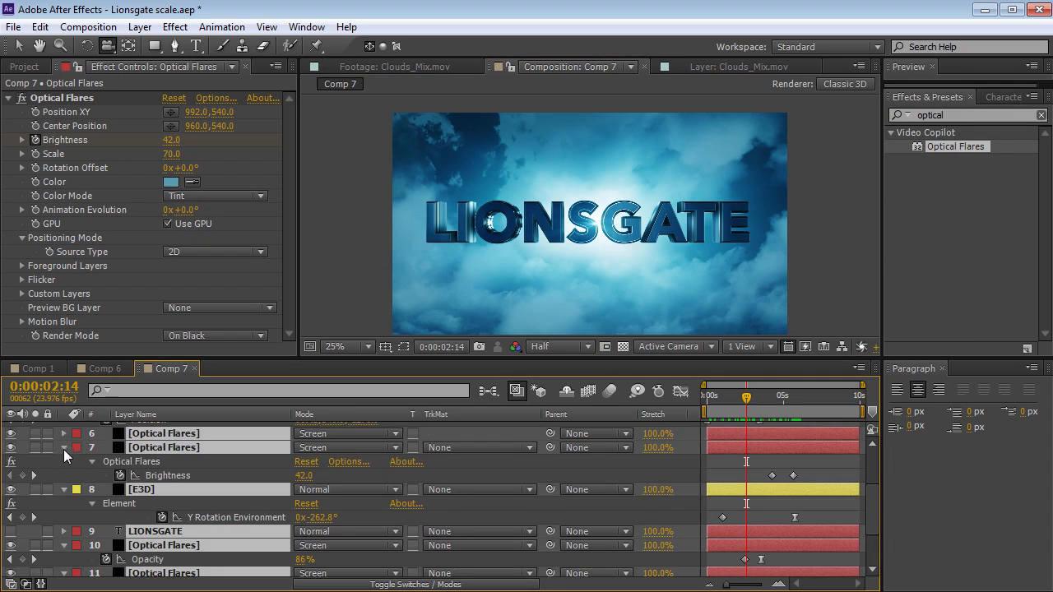
left_click(63, 448)
left_click(167, 458, "ctrl")
left_click(167, 458)
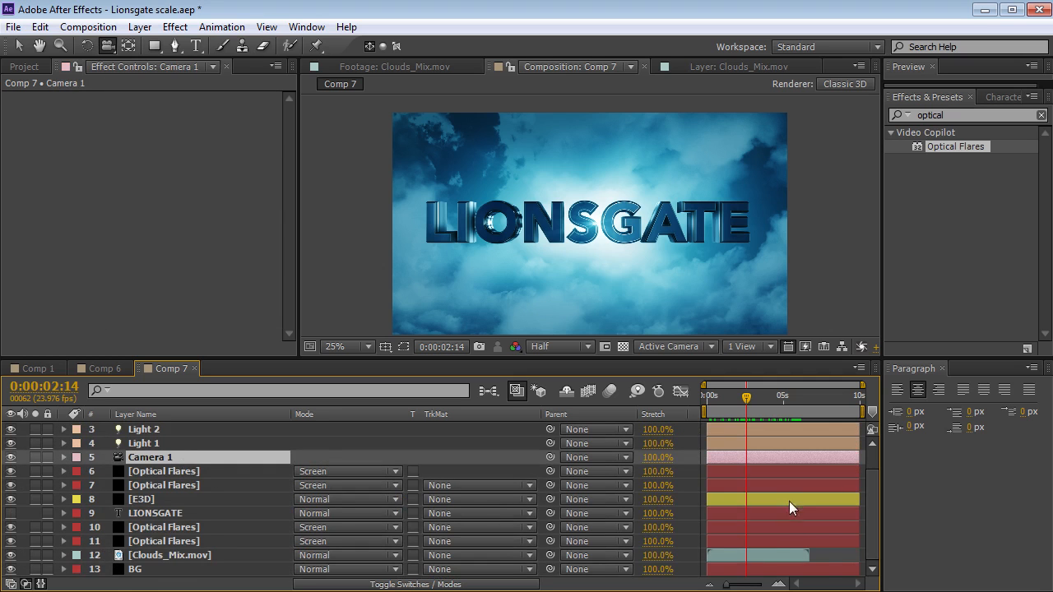
left_click(820, 560)
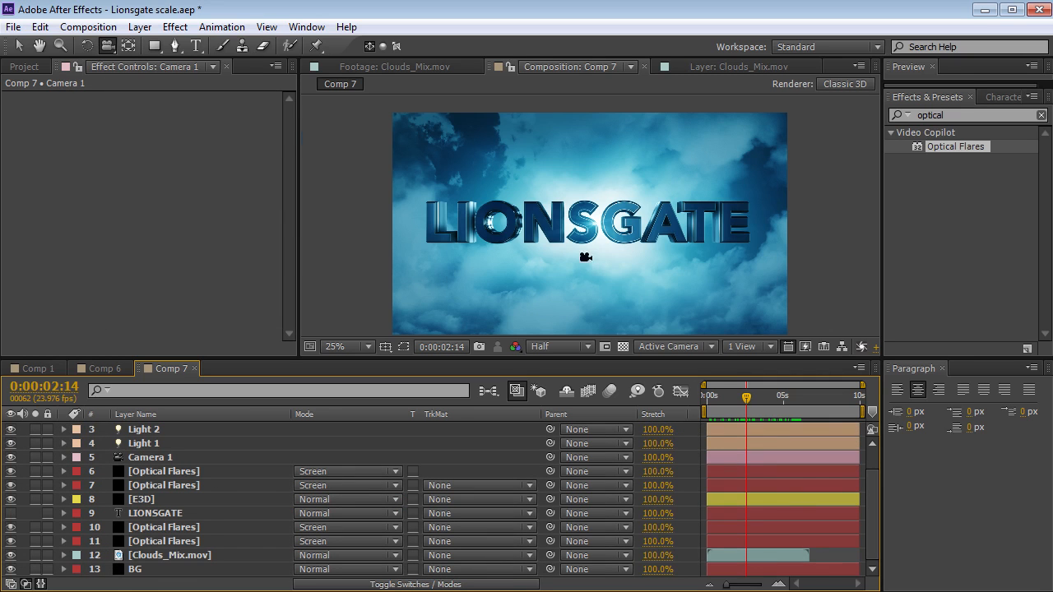
Add a new adjustment layer with Levels, setting Input Black to about 26600 and Input White to about 31740
left_click(139, 27)
mouse_move(152, 46)
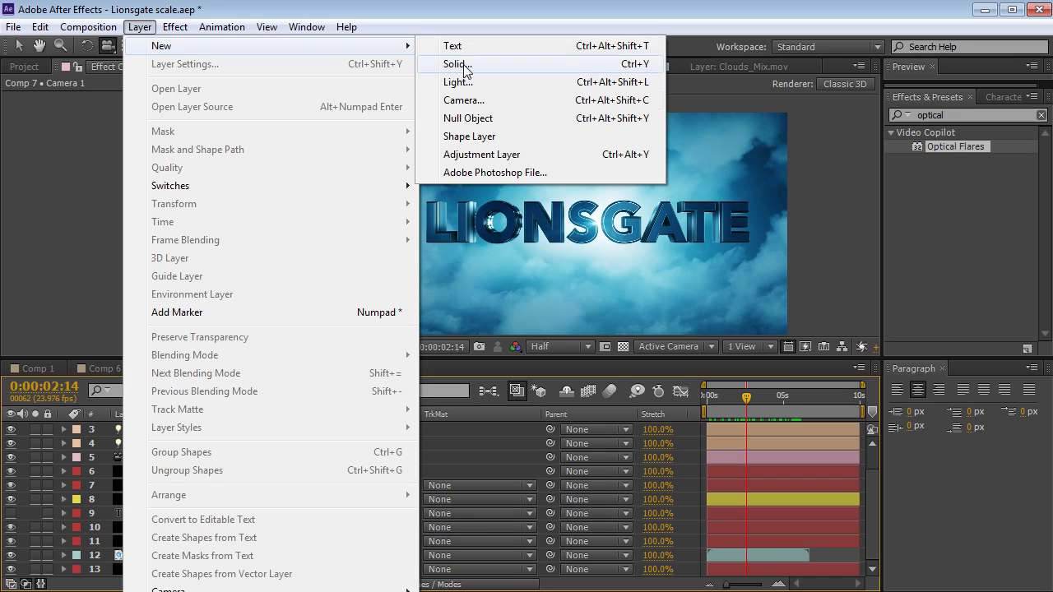
left_click(481, 155)
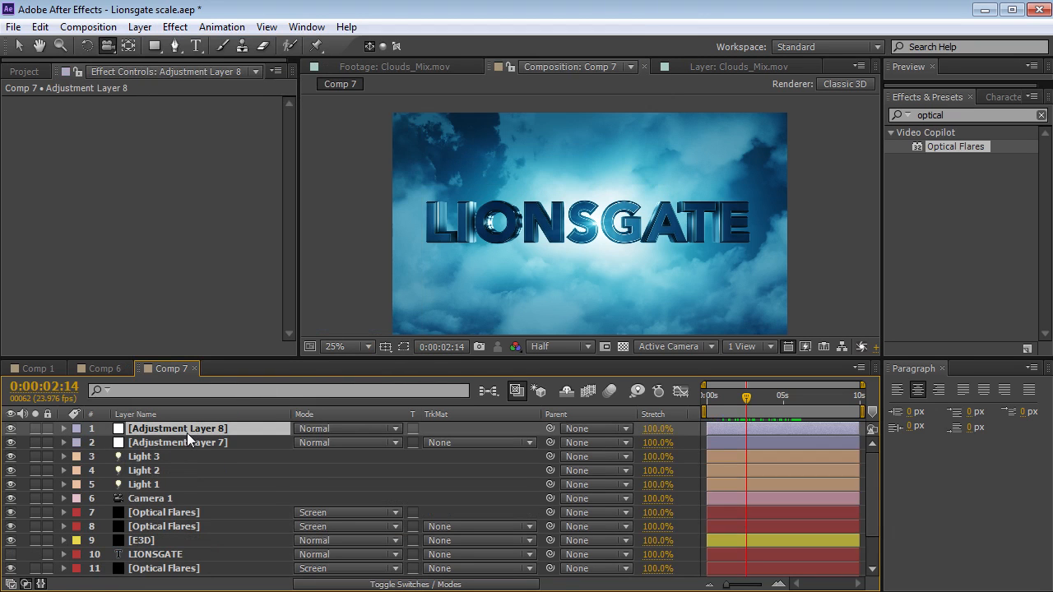
left_click(175, 26)
mouse_move(231, 178)
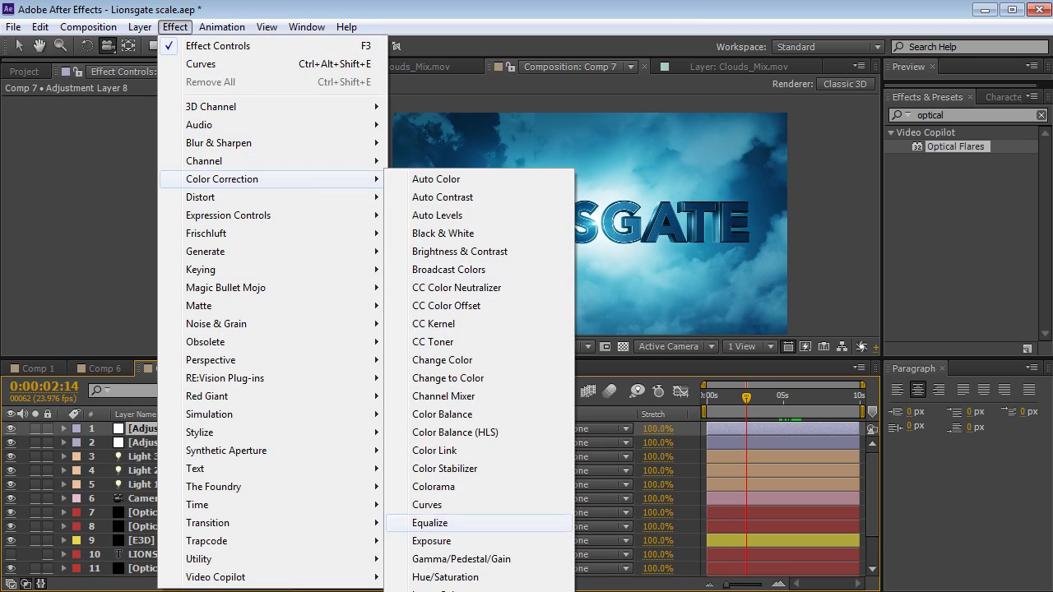
left_click(426, 591)
key("v")
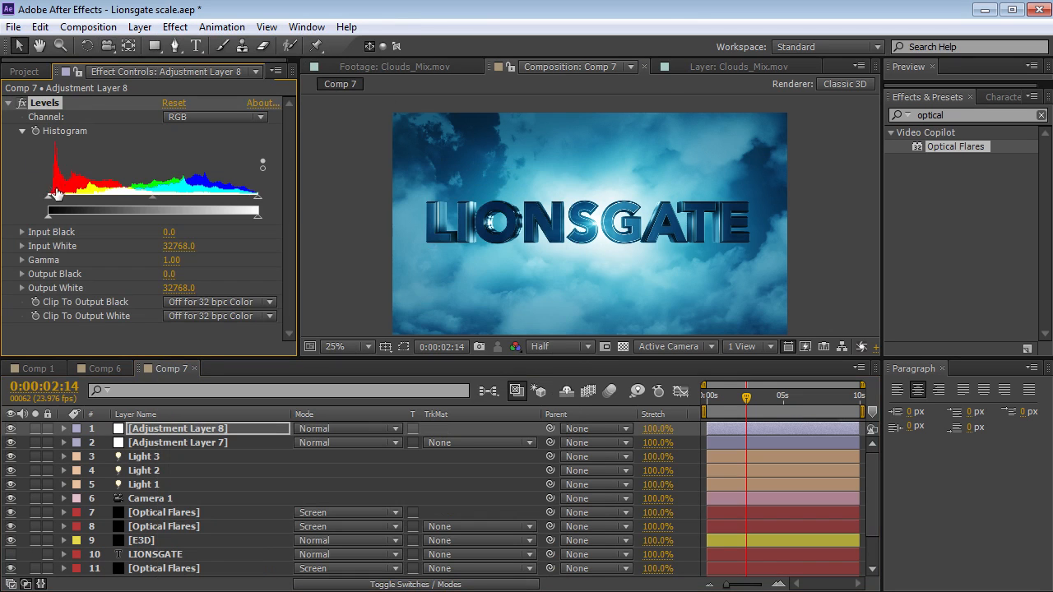
left_click_drag(49, 199, 252, 199)
Apply CC Radial Fast Blur to the new adjustment layer with Amount 93 and Standard zoom, and inspect the rays enlarged
key("ctrl+5")
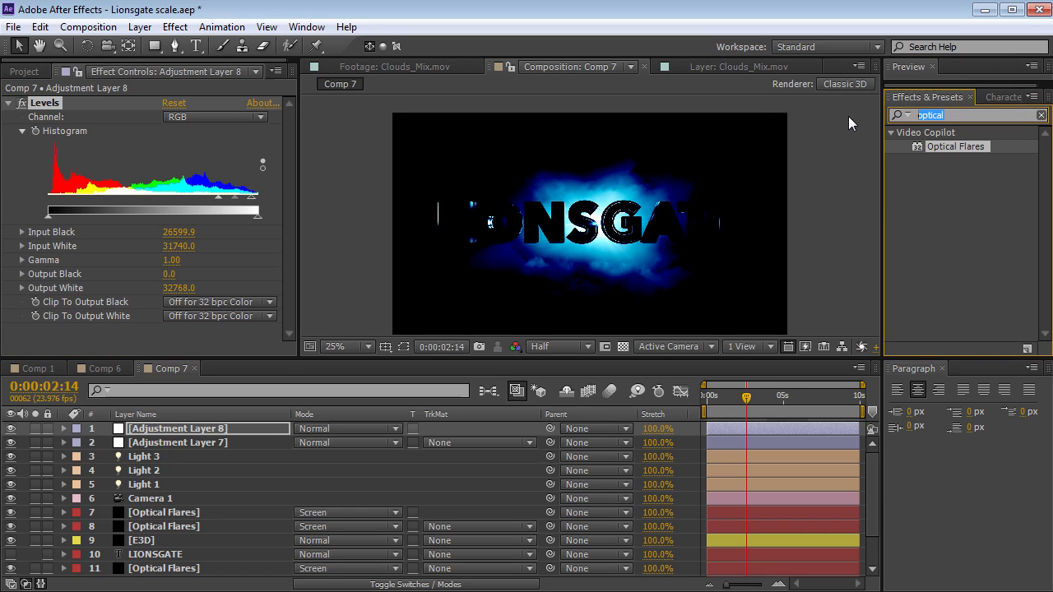
type("radia")
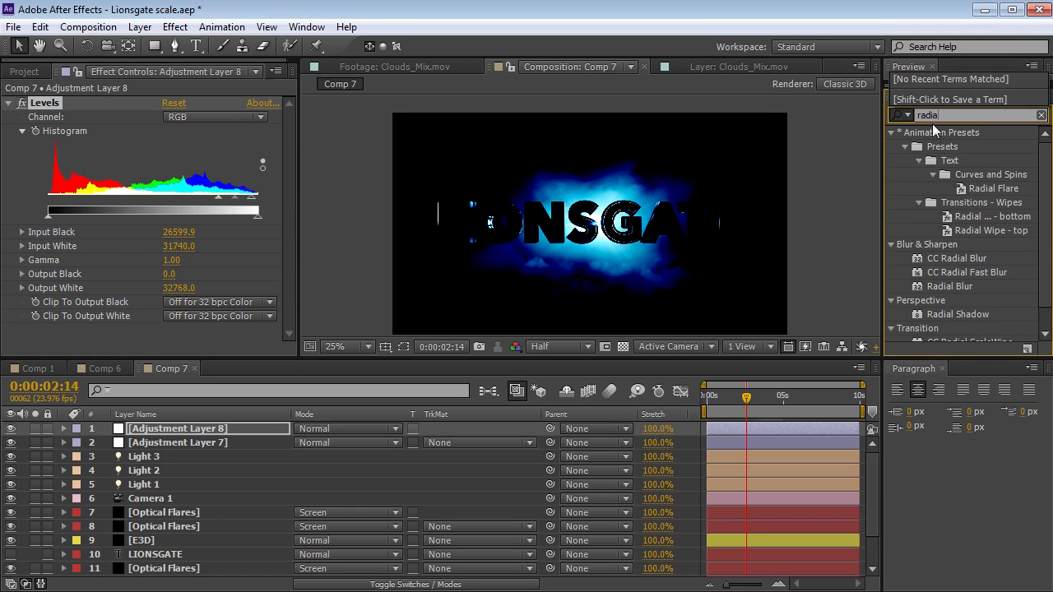
left_click(950, 274)
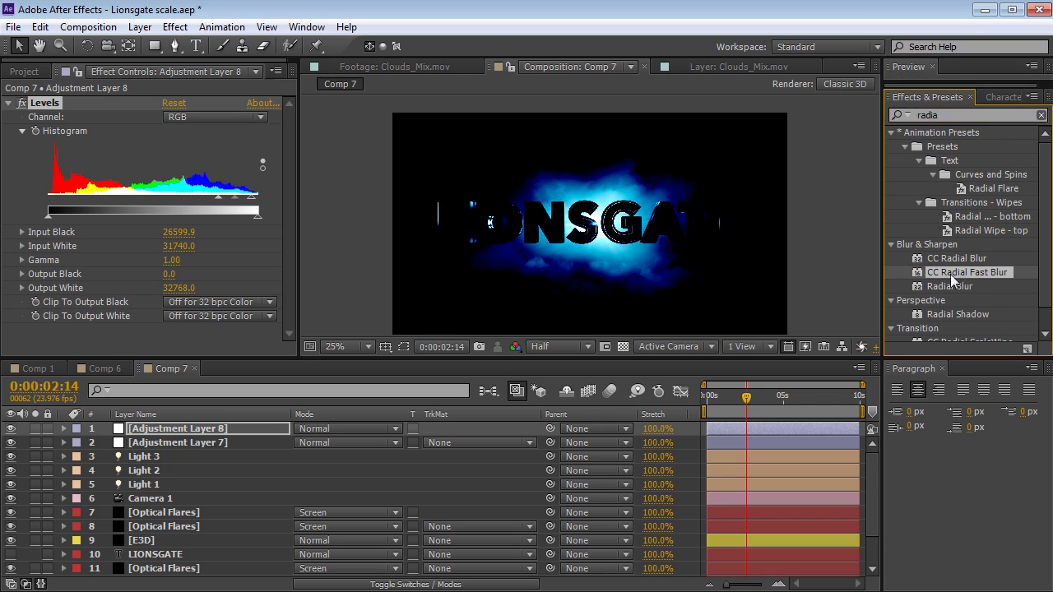
left_click_drag(286, 257, 174, 324)
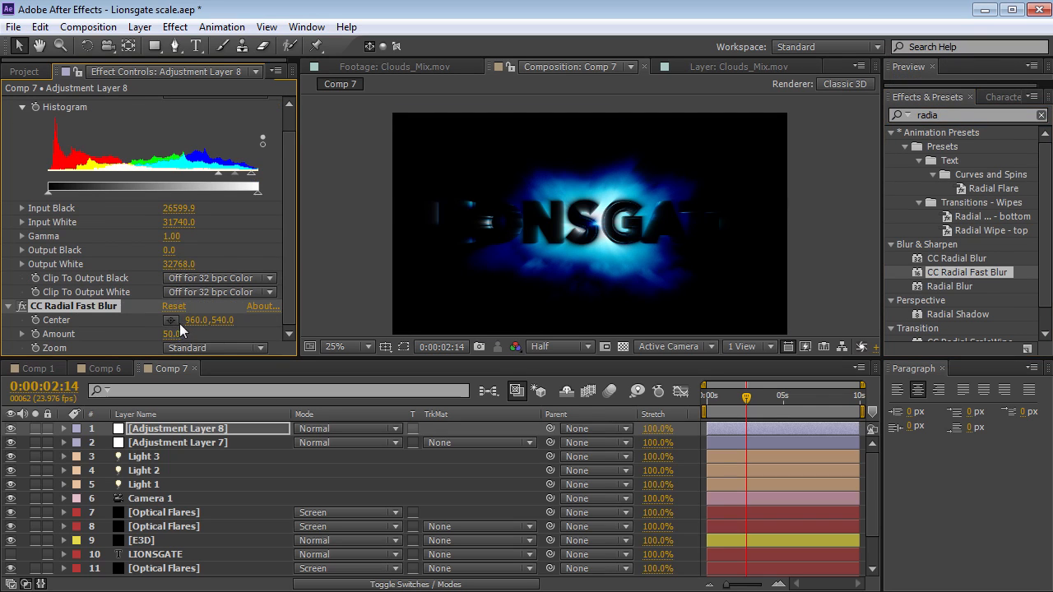
left_click(208, 348)
left_click(211, 365)
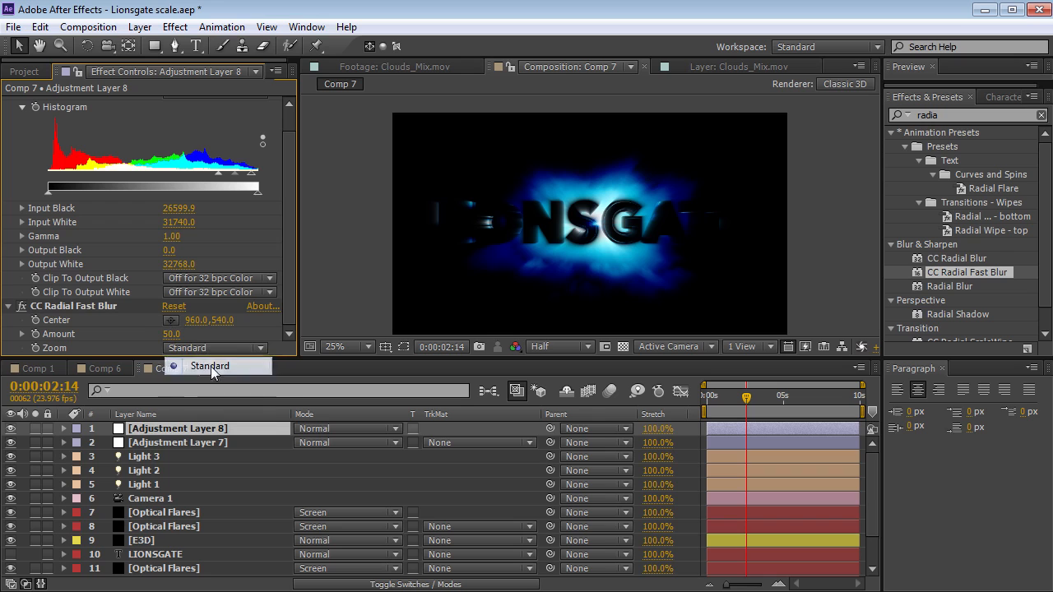
left_click_drag(173, 339, 225, 331)
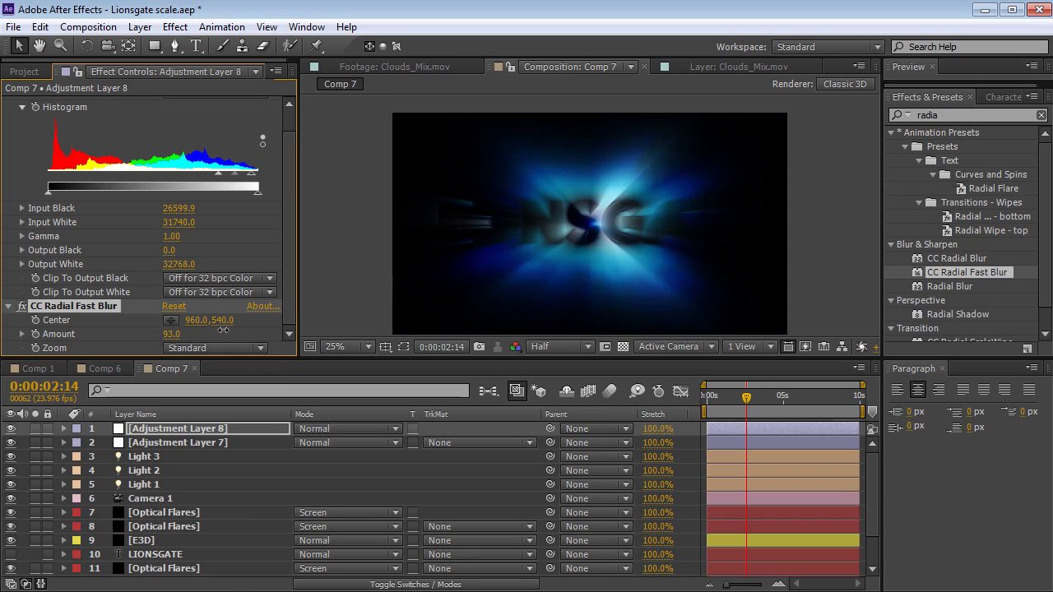
scroll(630, 191, "up", 2)
key("grave")
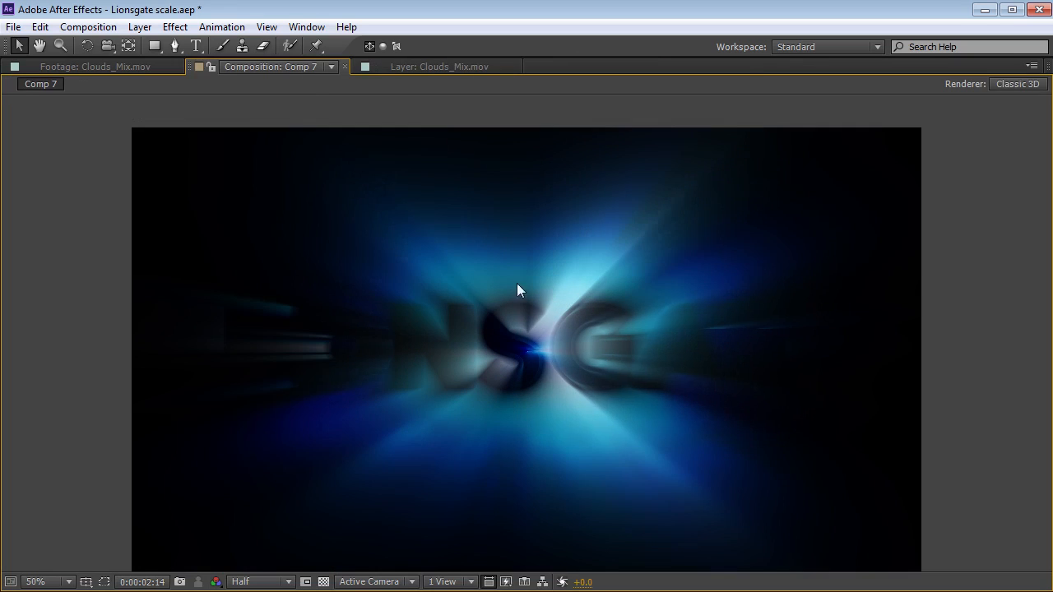
Set the blending mode of Adjustment Layer 8 to Screen and inspect the composited rays enlarged
key("grave")
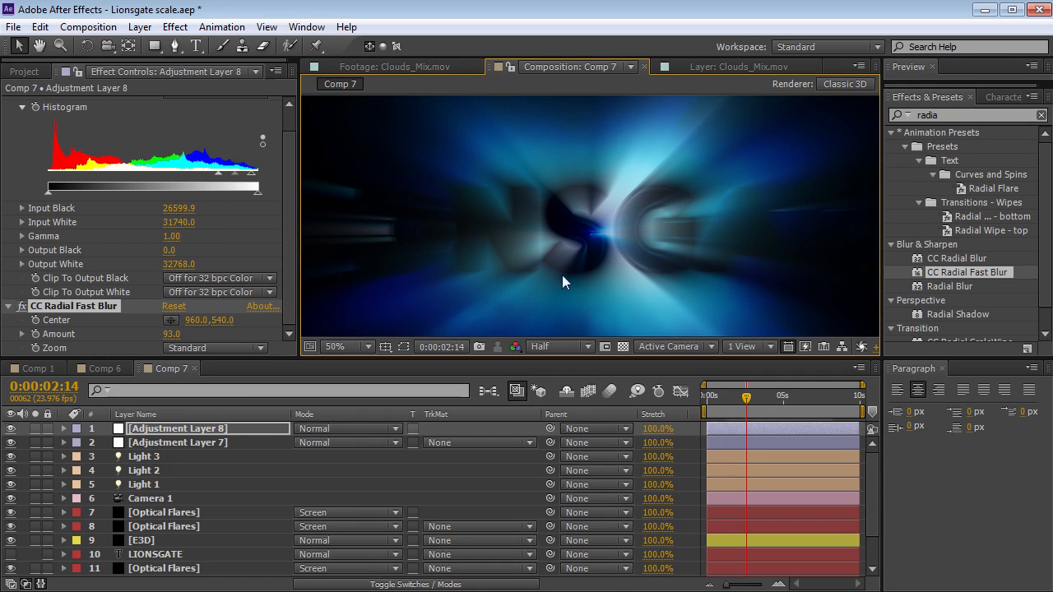
left_click(305, 432)
left_click(376, 272)
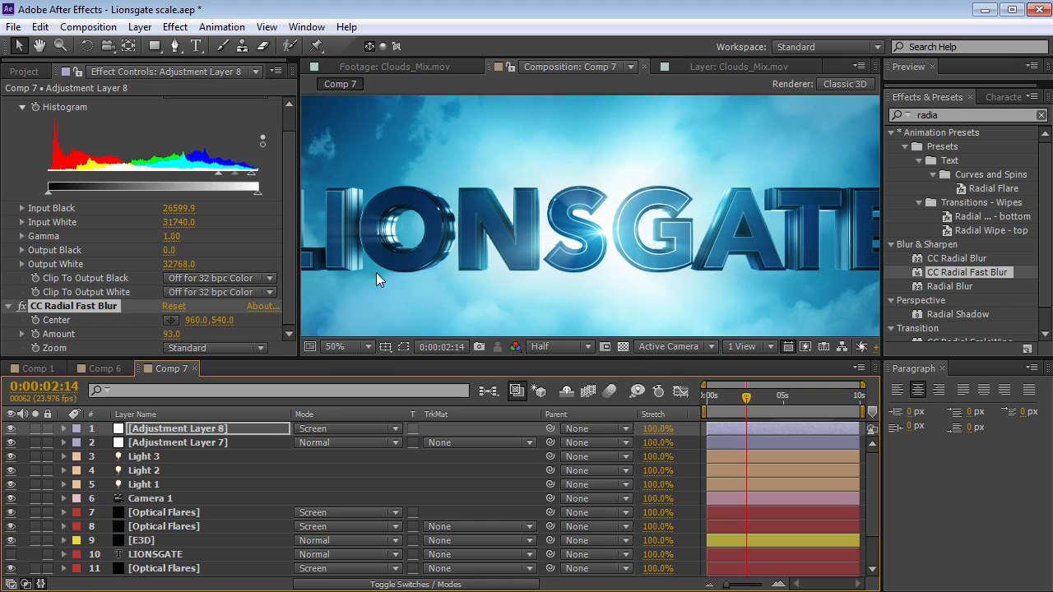
key("grave")
key("grave")
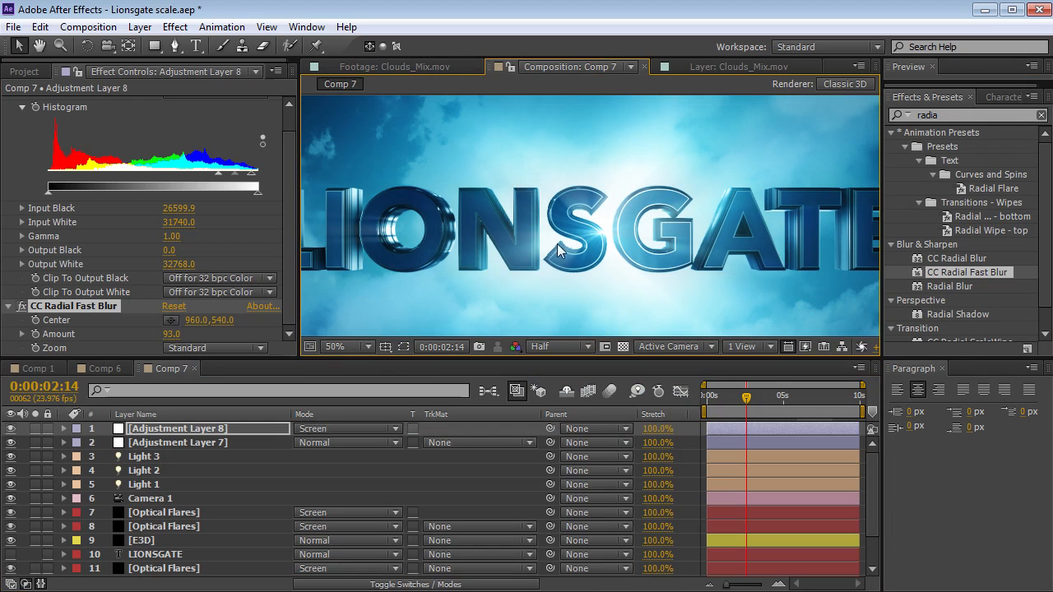
Add a Curves effect to Adjustment Layer 8 and shape its RGB curve into an S with strongly raised highlights
left_click(175, 27)
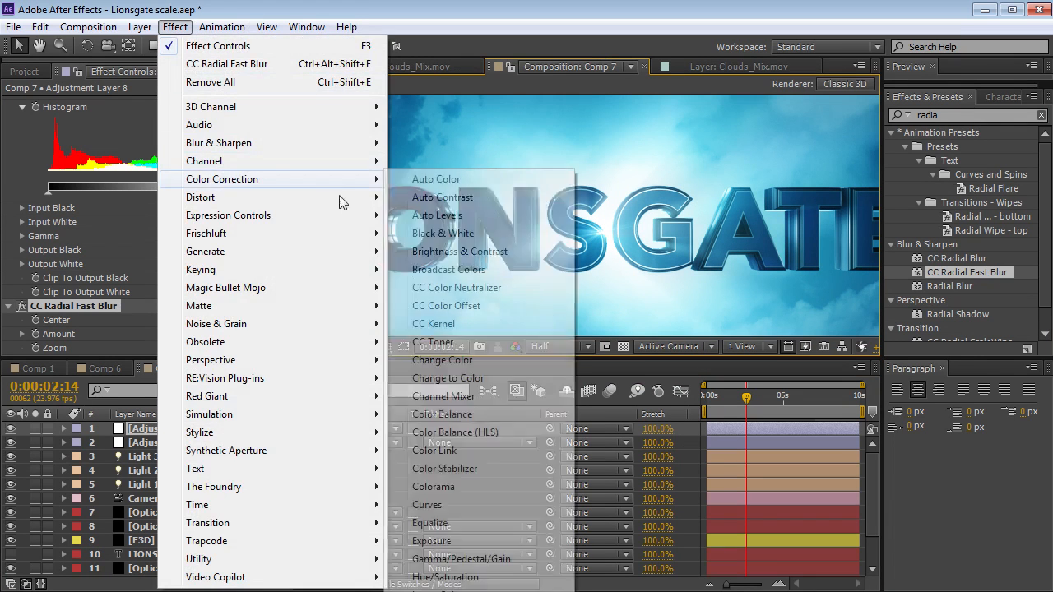
left_click(429, 504)
left_click_drag(92, 306, 91, 310)
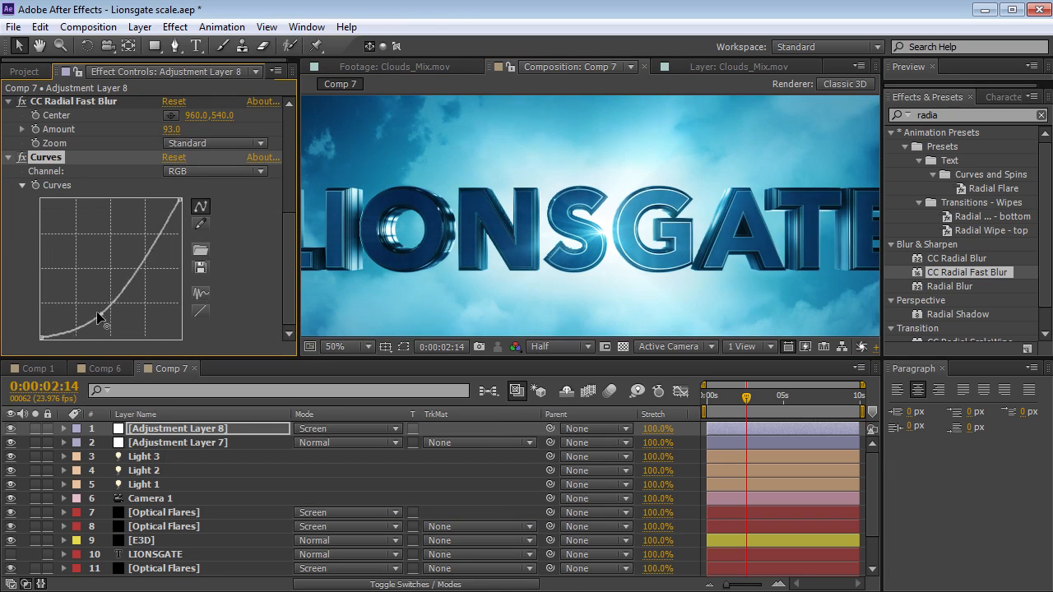
left_click_drag(115, 271, 140, 209)
mouse_move(91, 309)
left_mouse_down()
mouse_move(73, 304)
mouse_move(83, 304)
left_mouse_up()
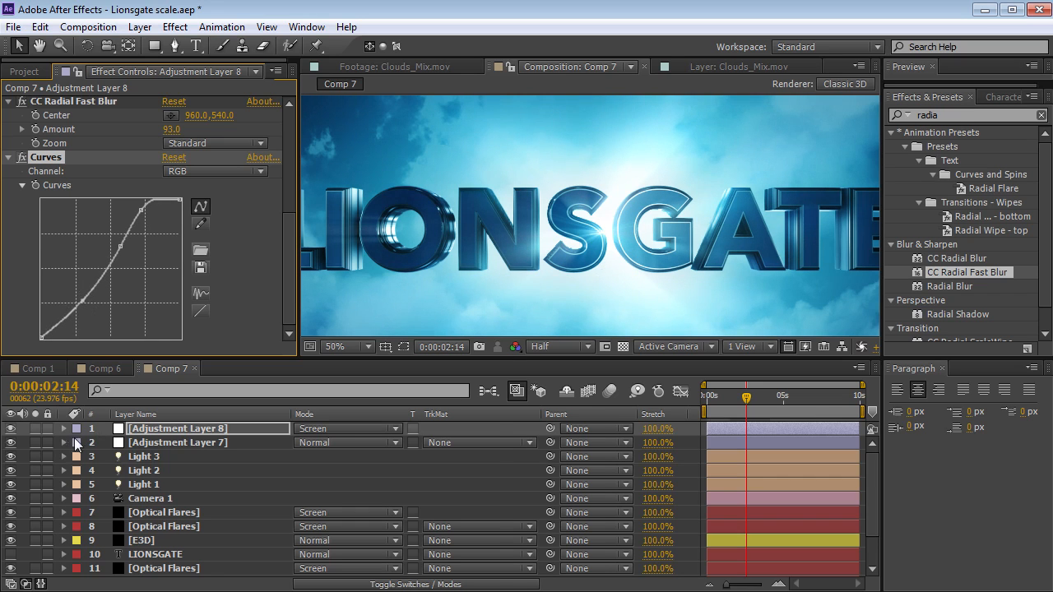
Try Normal blending on Adjustment Layer 8 to view the rays on their own, and undo the mode change
left_click(346, 428)
left_click(366, 20)
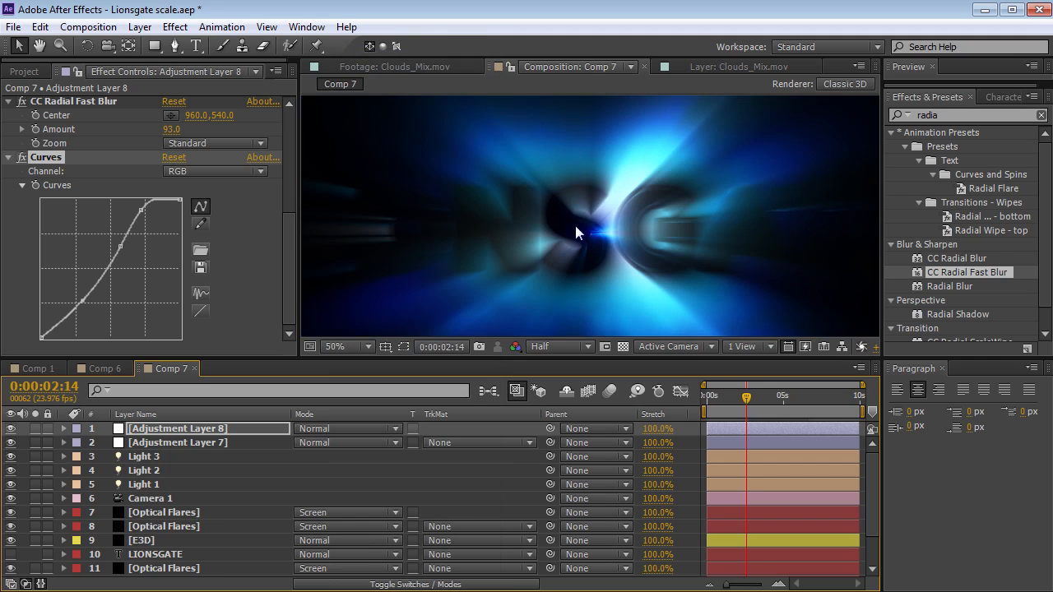
key("ctrl+z")
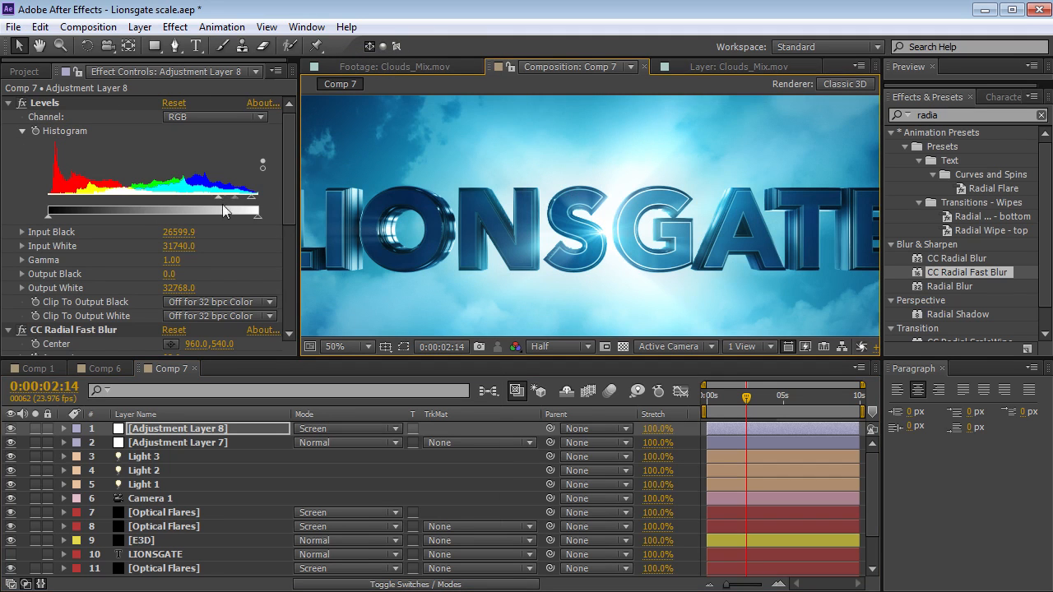
Set the Levels Input Black to about 28270 and Input White to 32768, and raise the Curves midtones and highlights for brighter rays
mouse_move(255, 202)
left_mouse_down()
mouse_move(261, 198)
mouse_move(221, 197)
mouse_move(234, 202)
left_mouse_up()
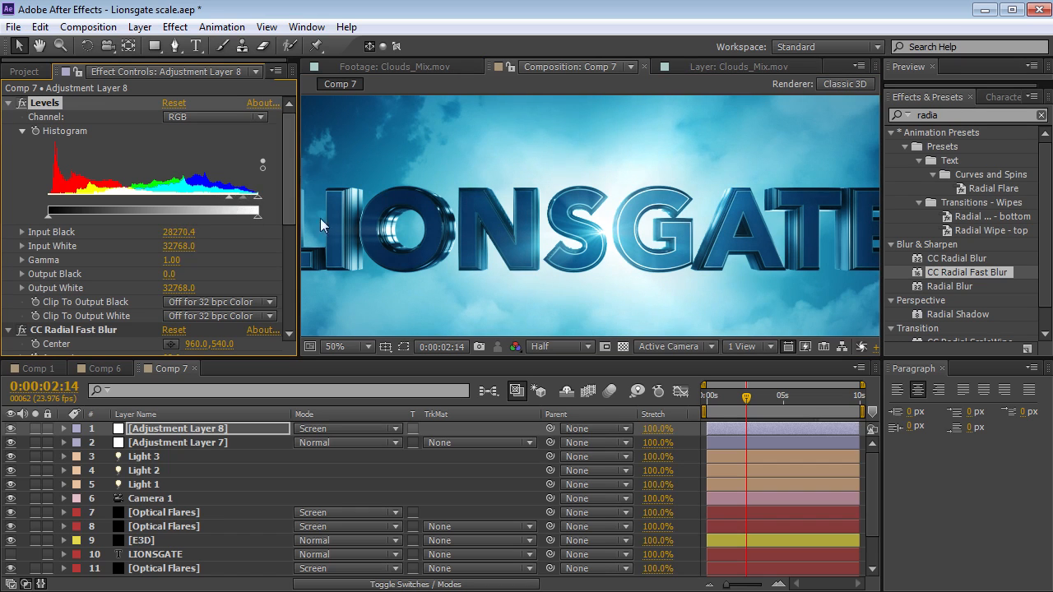
scroll(288, 223, "down", 2)
left_click_drag(288, 223, 288, 301)
left_click_drag(81, 289, 82, 301)
left_click_drag(109, 246, 107, 241)
mouse_move(83, 301)
left_mouse_down()
mouse_move(52, 291)
mouse_move(65, 295)
left_mouse_up()
left_click_drag(107, 243, 100, 235)
left_click_drag(143, 209, 137, 199)
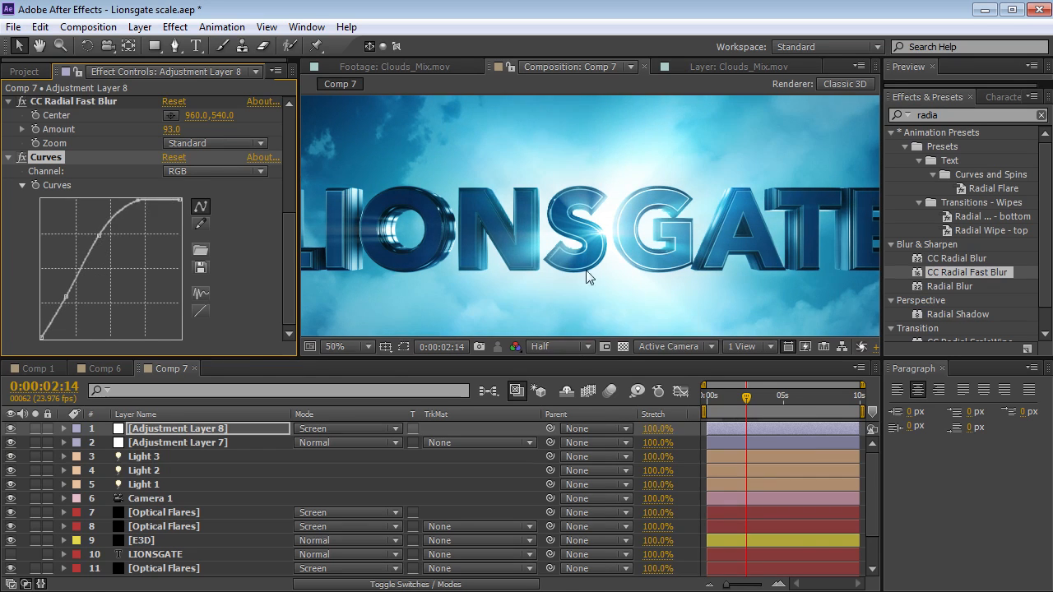
Inspect the rays enlarged and compare the image with and without Adjustment Layer 8
key("grave")
key("grave")
left_click(12, 428)
left_click(11, 428)
left_click(153, 429)
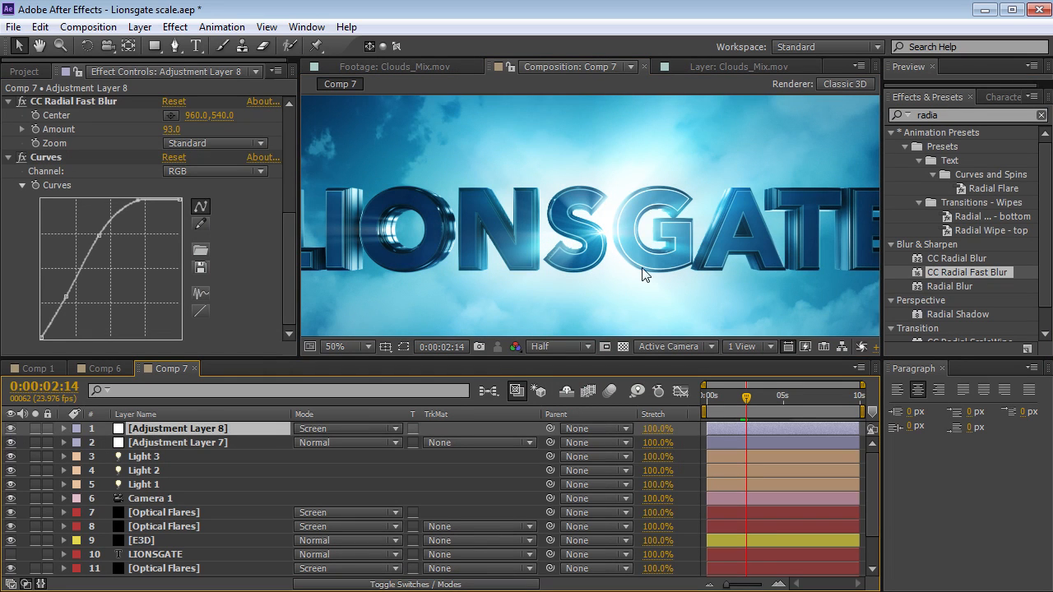
Keyframe Adjustment Layer 8's Opacity from 0% at 0:00:02:06 up to 100% and back to 0% at 0:00:05:04
left_click_drag(768, 393, 741, 411)
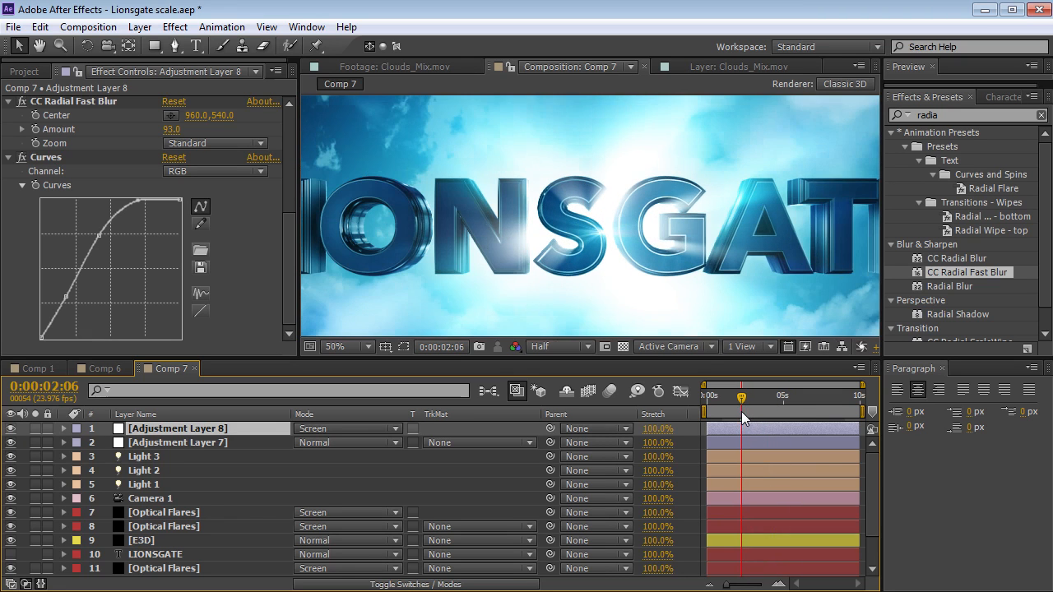
key("t")
left_click(106, 442)
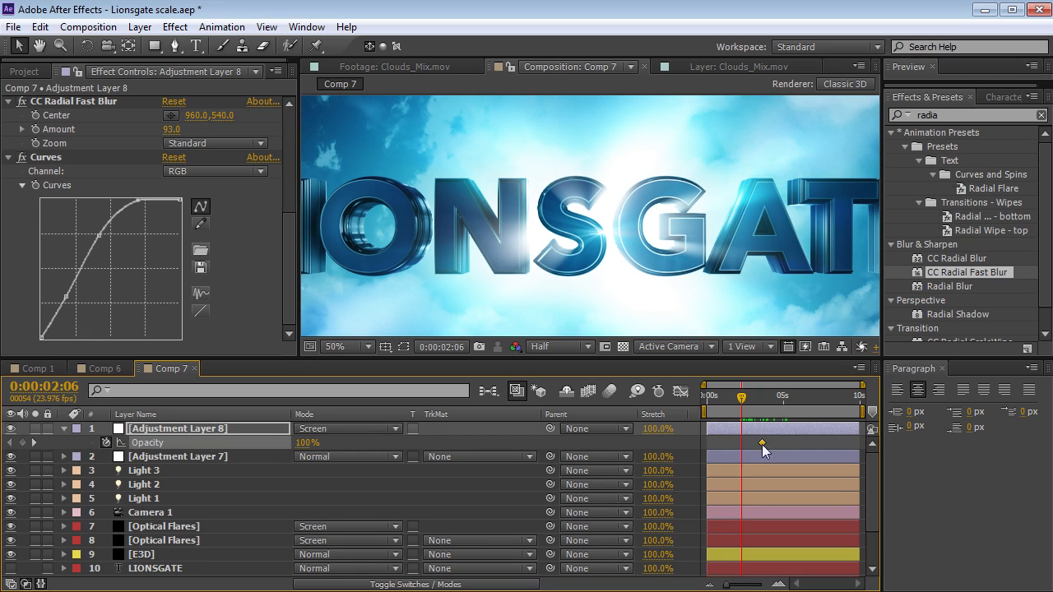
left_click_drag(306, 444, 238, 442)
left_click_drag(728, 398, 786, 400)
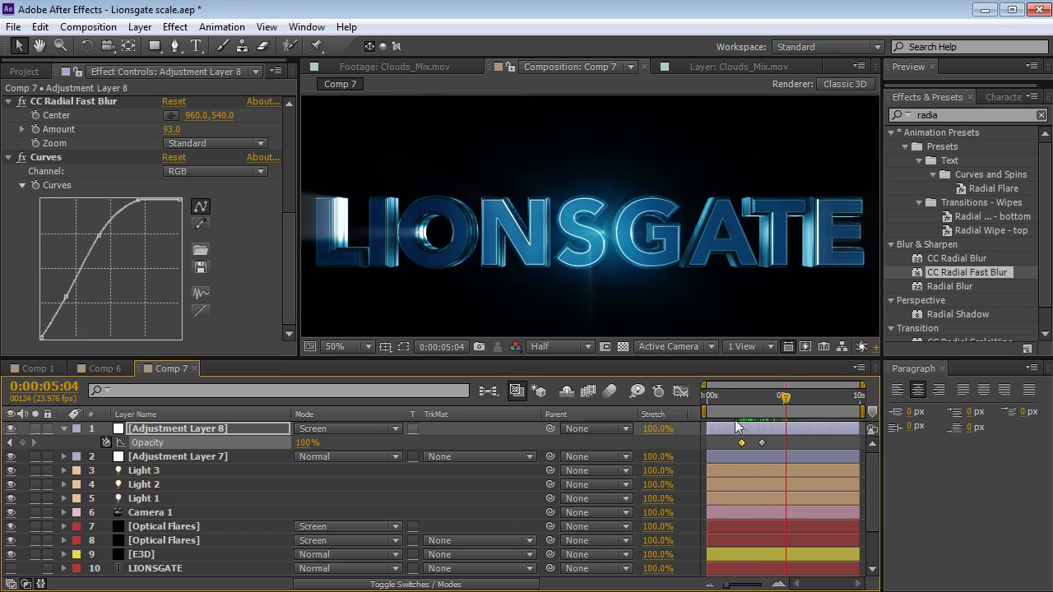
type("0")
key("Return")
Retime the Opacity keyframes to start at 0 seconds, peak at about 2.5 seconds and end at about 4.3 seconds, easing the last
left_click_drag(741, 442, 722, 441)
key("space")
left_click_drag(713, 399, 748, 400)
left_click_drag(754, 443, 744, 442)
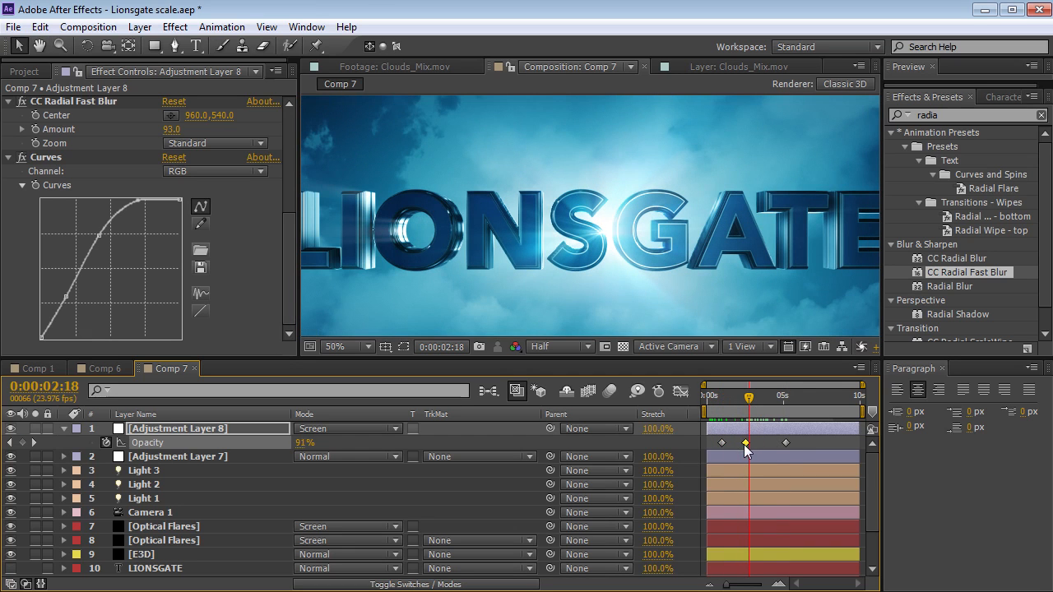
left_click_drag(749, 401, 713, 401)
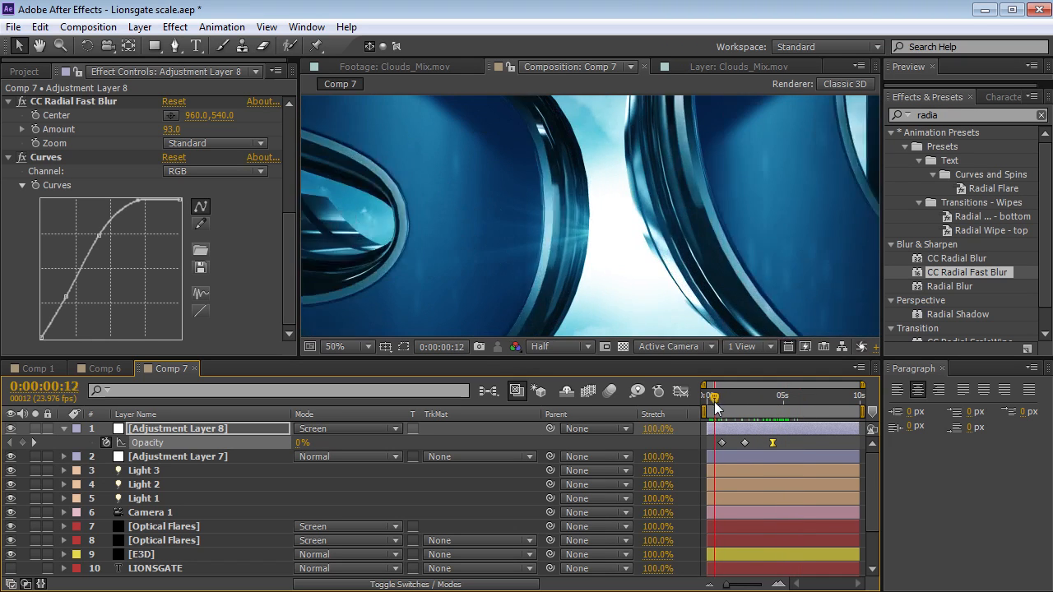
left_click_drag(715, 442, 705, 443)
left_click_drag(712, 399, 820, 408)
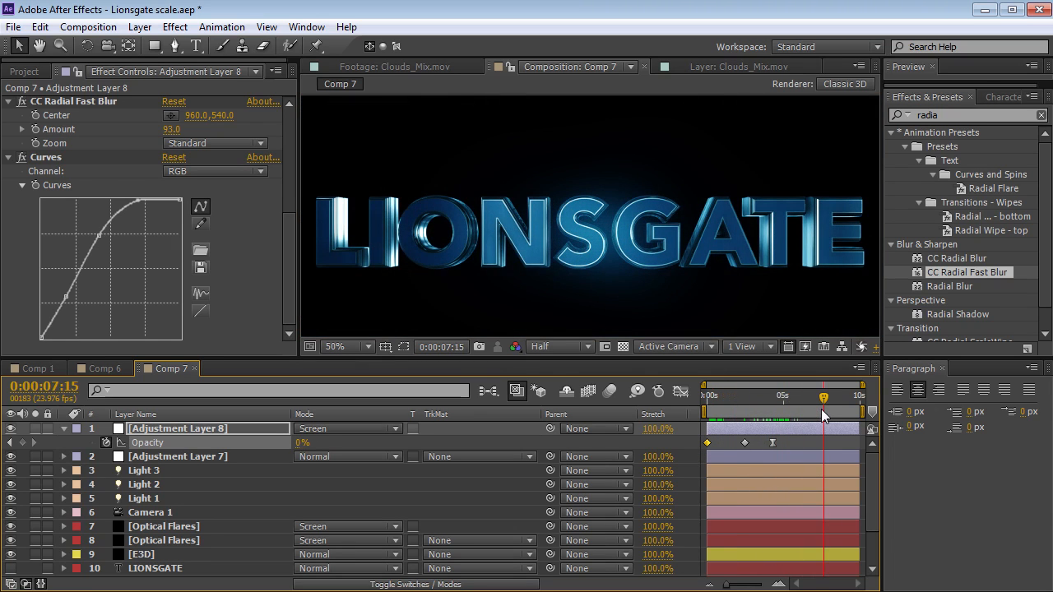
Examine the end of the title animation enlarged, and reveal the keyframed properties of the E3D layer
key("grave")
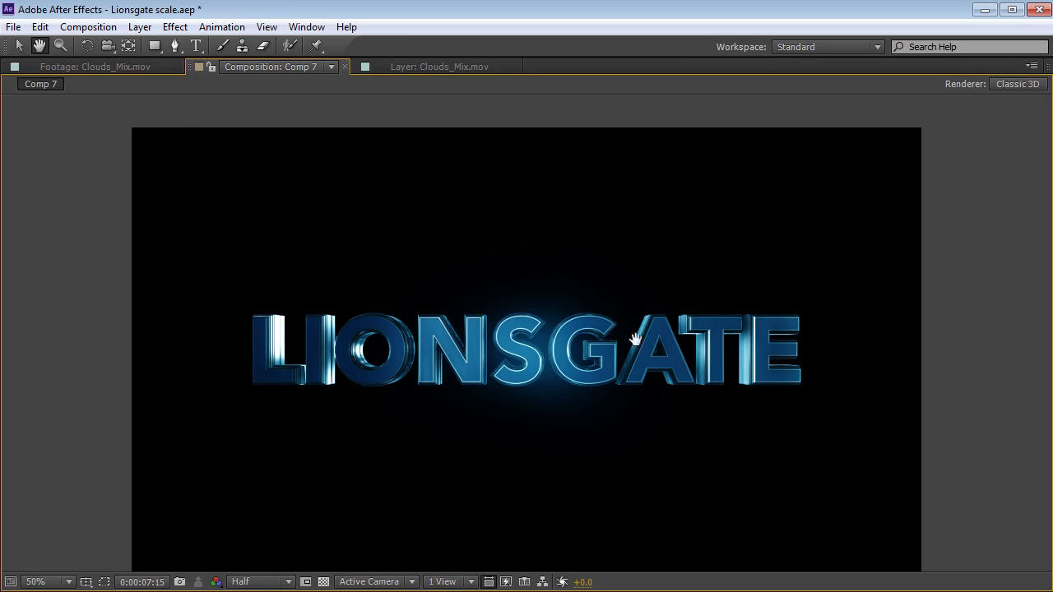
left_click_drag(647, 282, 633, 239)
key("grave")
left_click_drag(823, 398, 821, 403)
left_click_drag(706, 212, 719, 218)
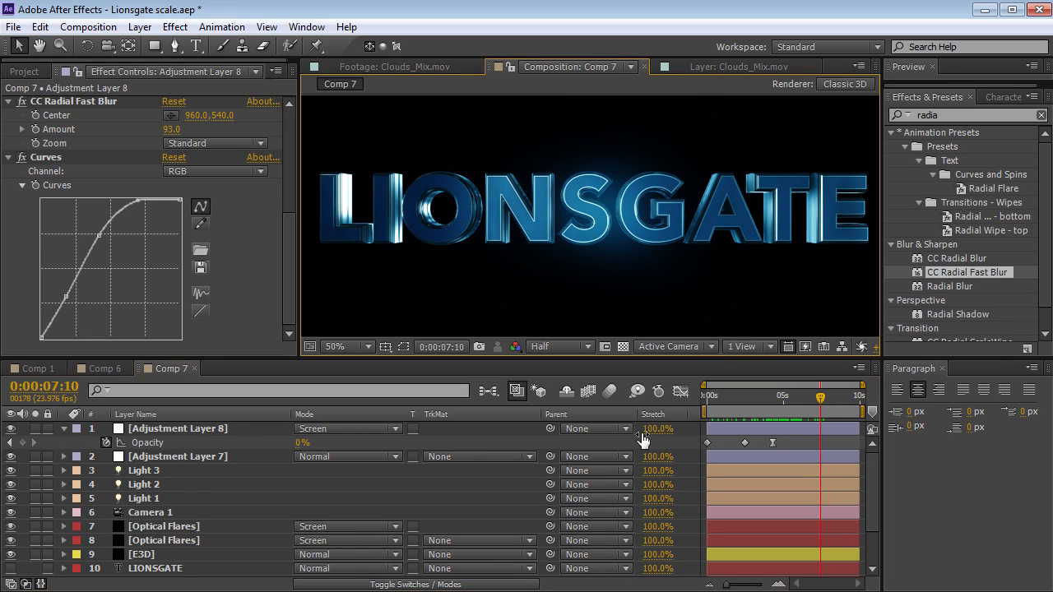
mouse_move(823, 400)
left_mouse_down()
mouse_move(754, 398)
mouse_move(809, 404)
left_mouse_up()
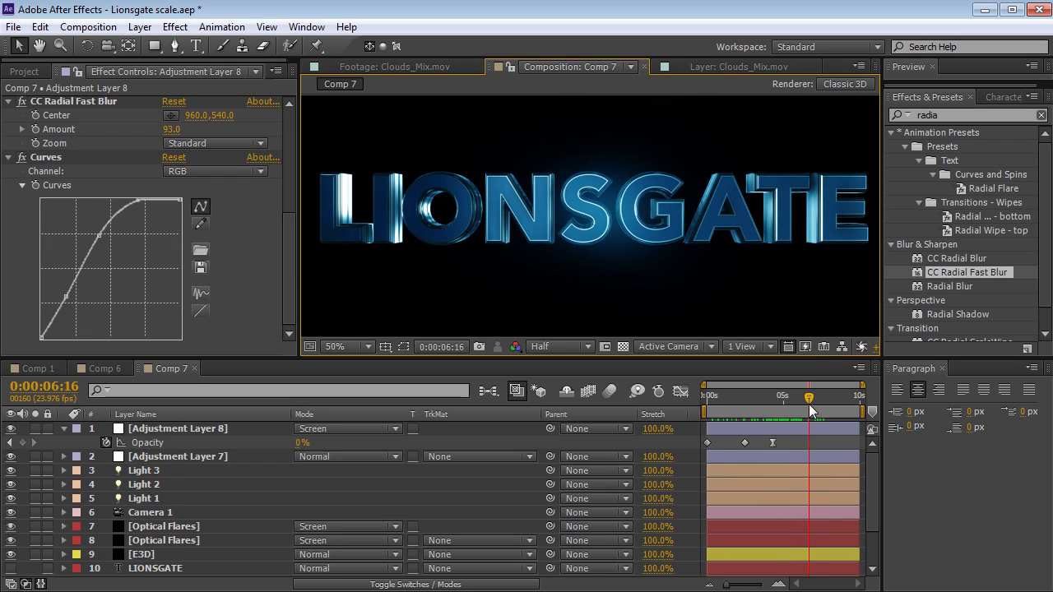
left_click(144, 554)
key("u")
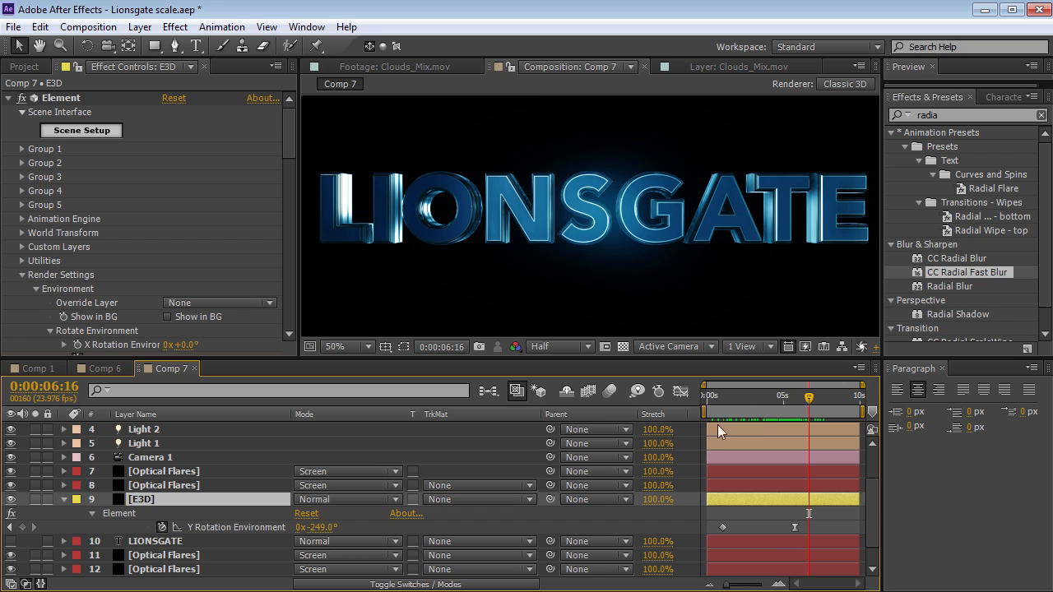
Replace the LIONSGATE source text with COPILOT and scrub through the updated 3D title
double_click(154, 541)
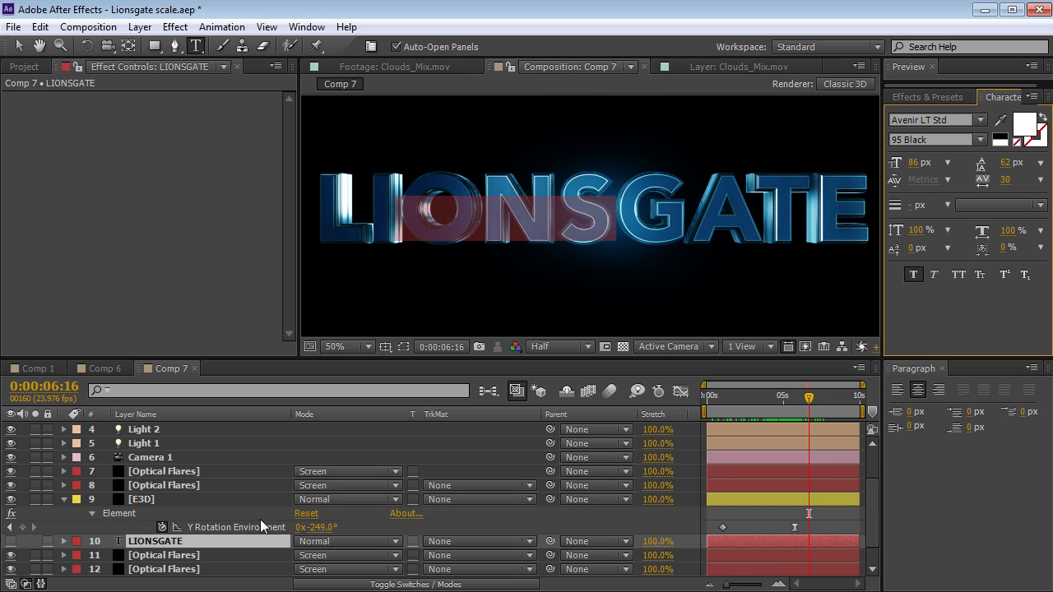
type("C")
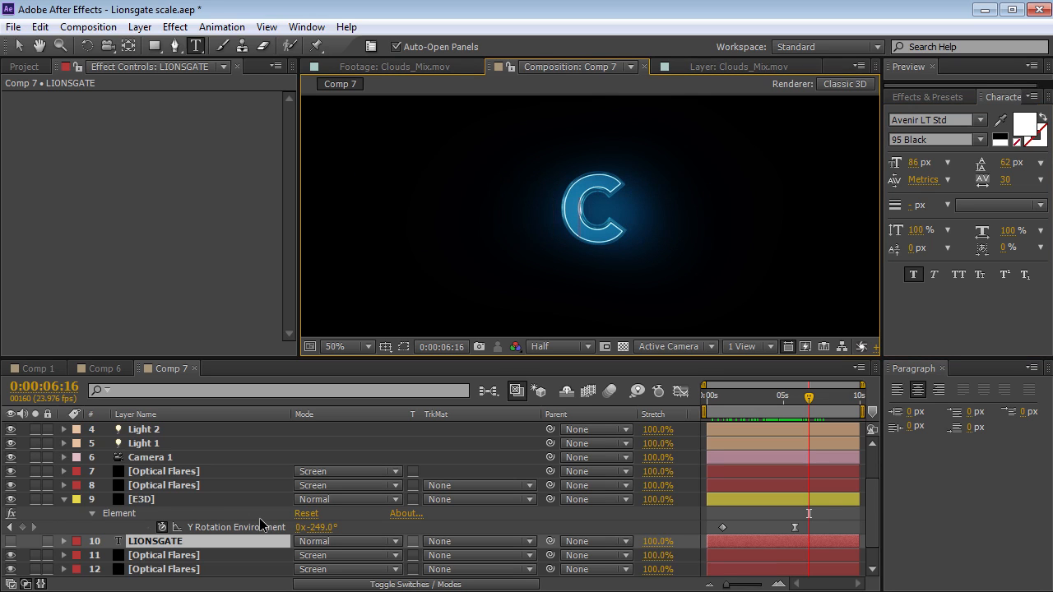
type("OPILOT")
left_click(753, 512)
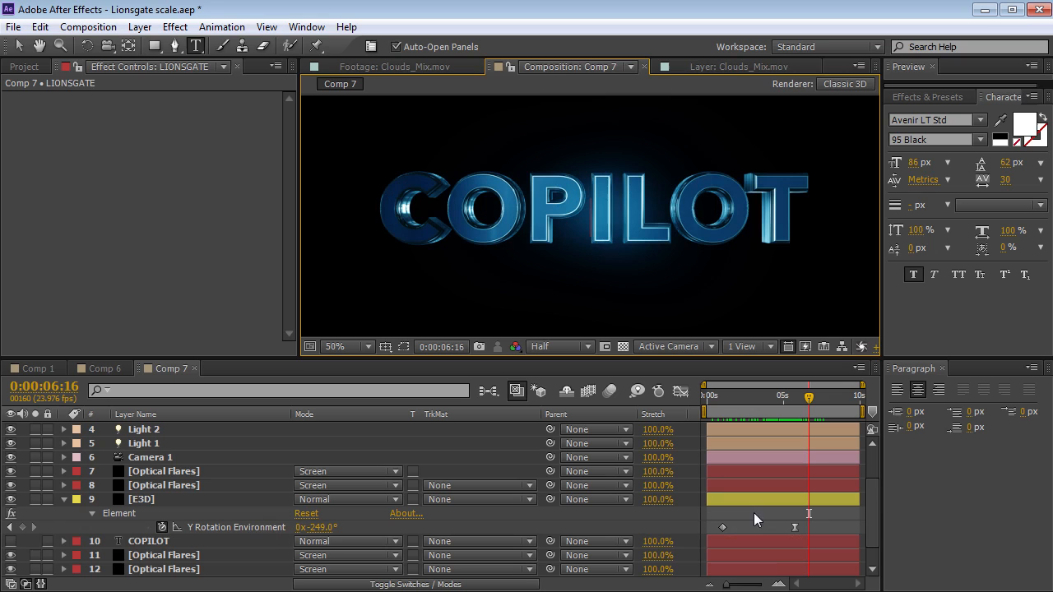
left_click_drag(777, 397, 729, 403)
Show and solo the source text layer, and replace its text with VIDEO and COPILOT on two lines
double_click(153, 542)
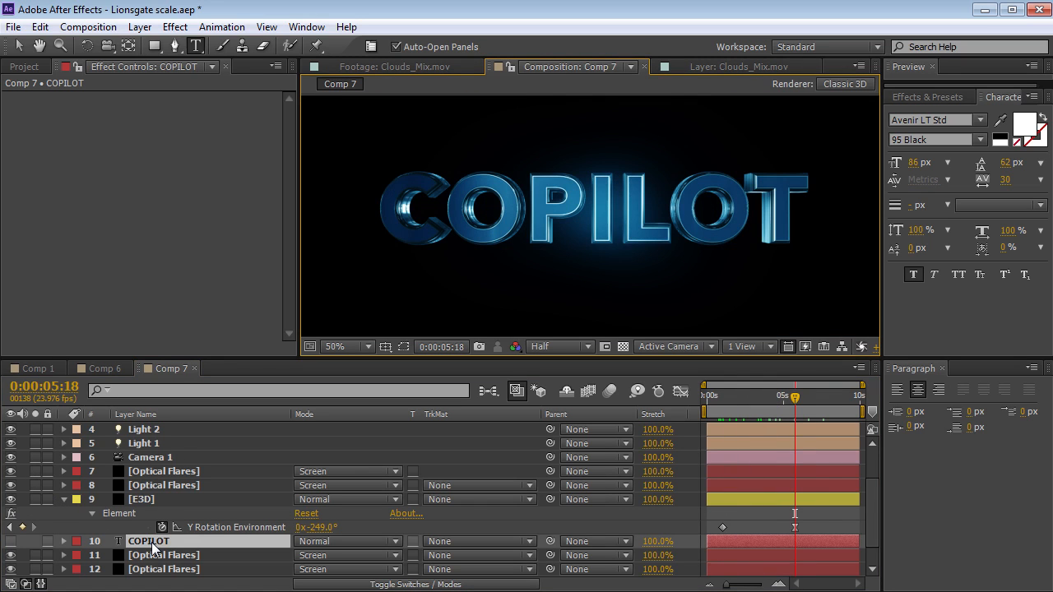
left_click(10, 541)
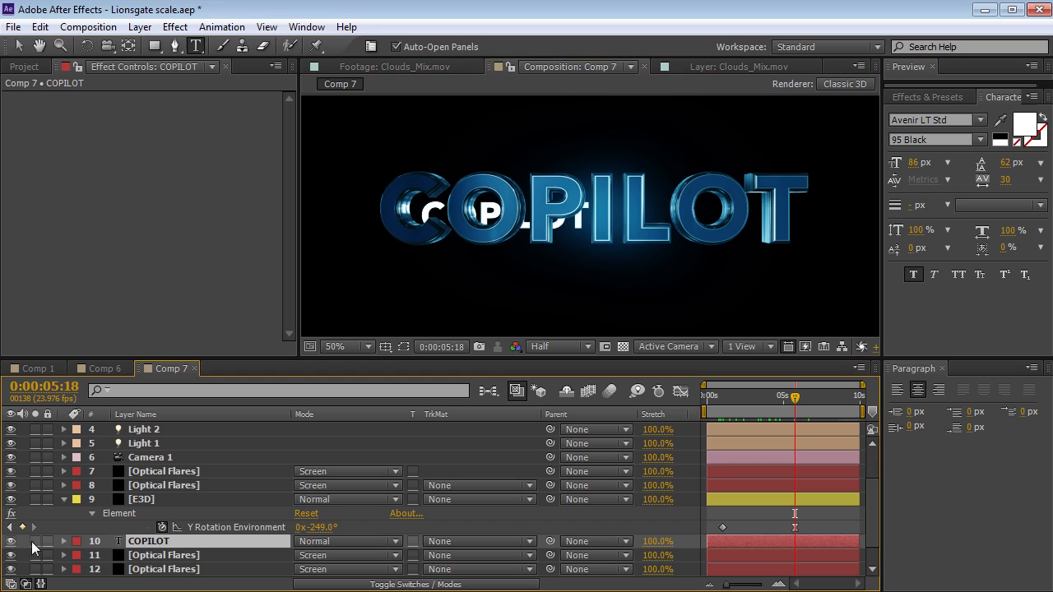
left_click(34, 541)
left_click_drag(424, 212, 608, 223)
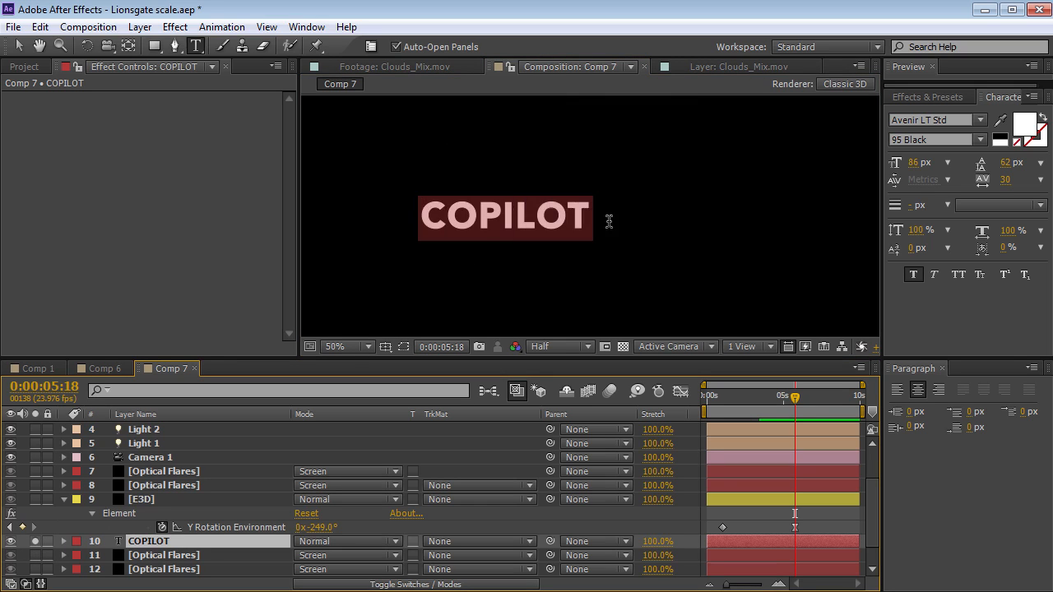
type("VIDEO")
key("Return")
type("COPILOT")
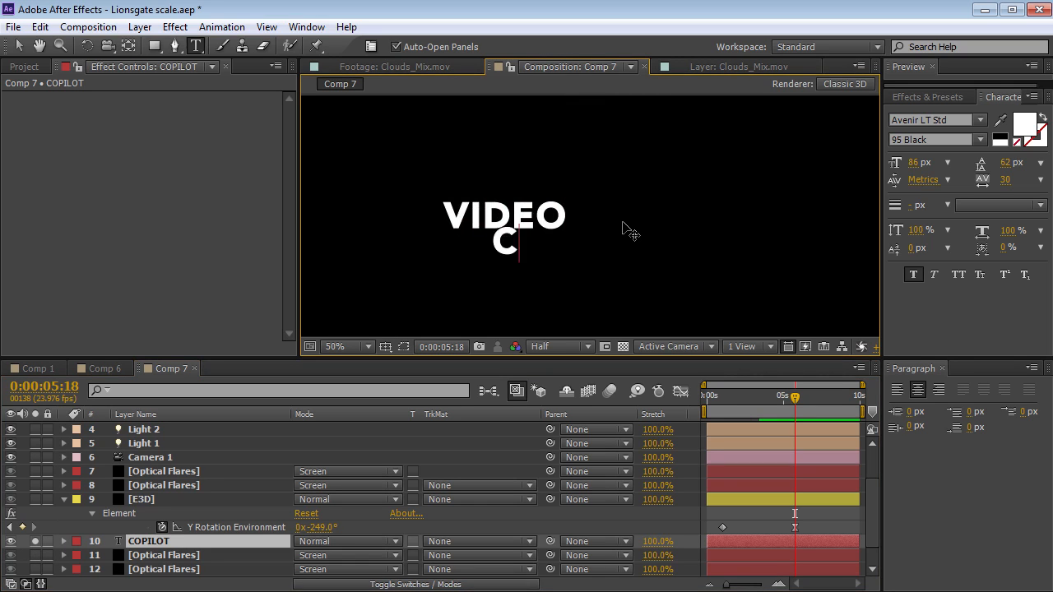
Set the two-line text's tracking to 35 and leading to 79 px, and enlarge the word VIDEO to 117 px
key("ctrl+a")
left_click_drag(1001, 180, 1014, 166)
left_click(512, 216)
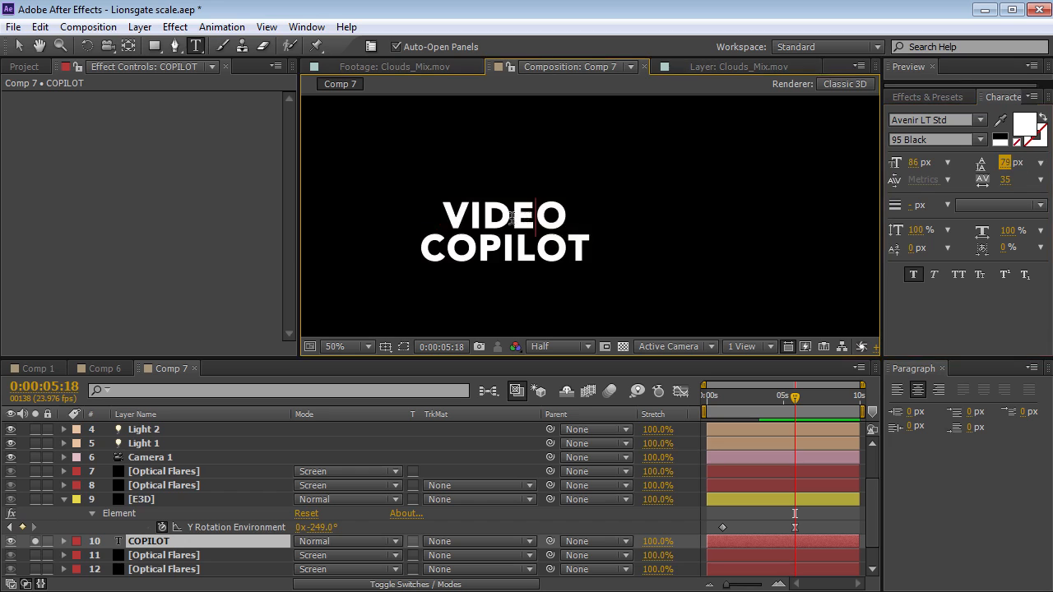
double_click(512, 217)
left_click_drag(914, 162, 938, 159)
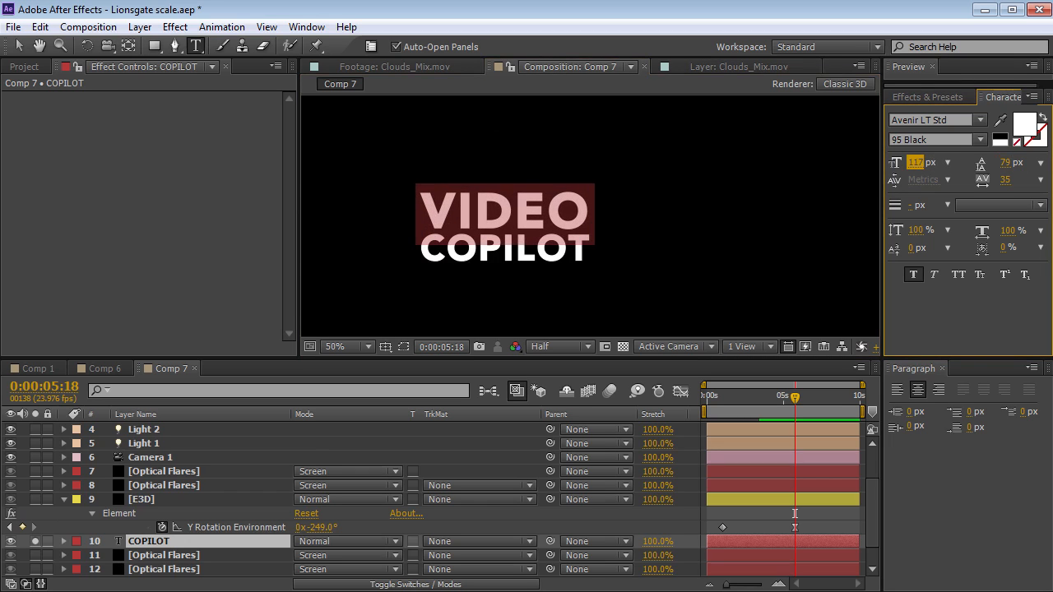
left_click(18, 46)
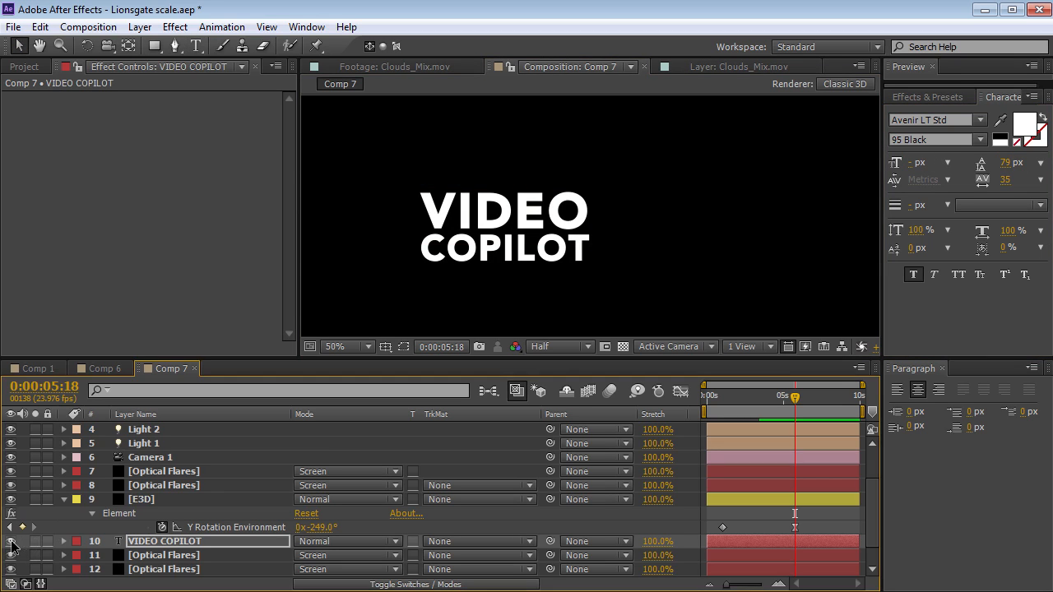
Hide the VIDEO COPILOT source text layer again and play the 3D title animation enlarged from the first frame
left_click(11, 541)
left_click_drag(754, 398, 788, 398)
key("comma")
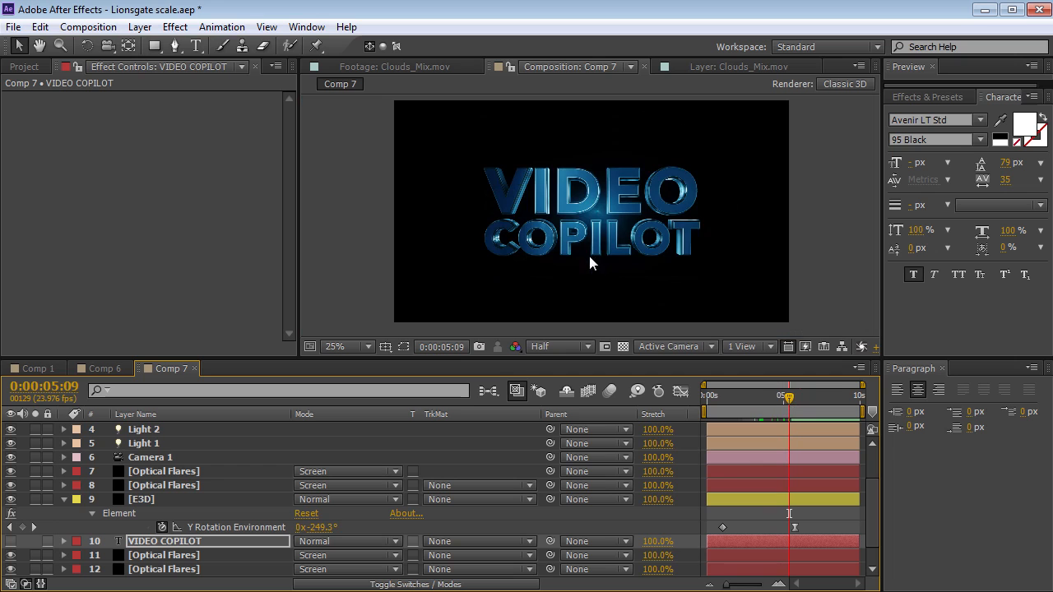
mouse_move(717, 393)
left_mouse_down()
mouse_move(731, 401)
mouse_move(707, 399)
left_mouse_up()
key("grave")
key("period")
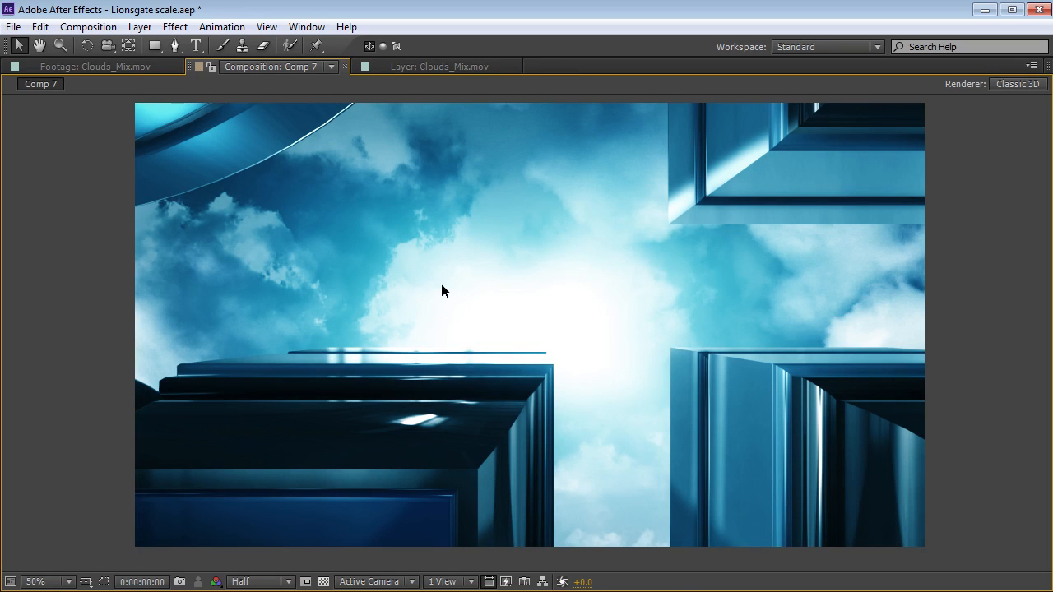
key("space")
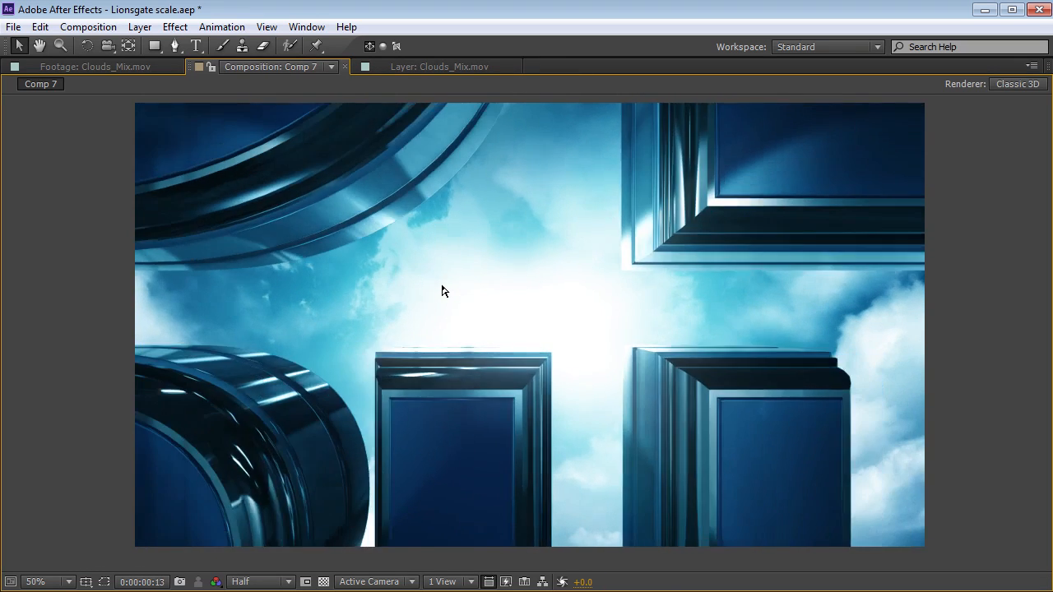